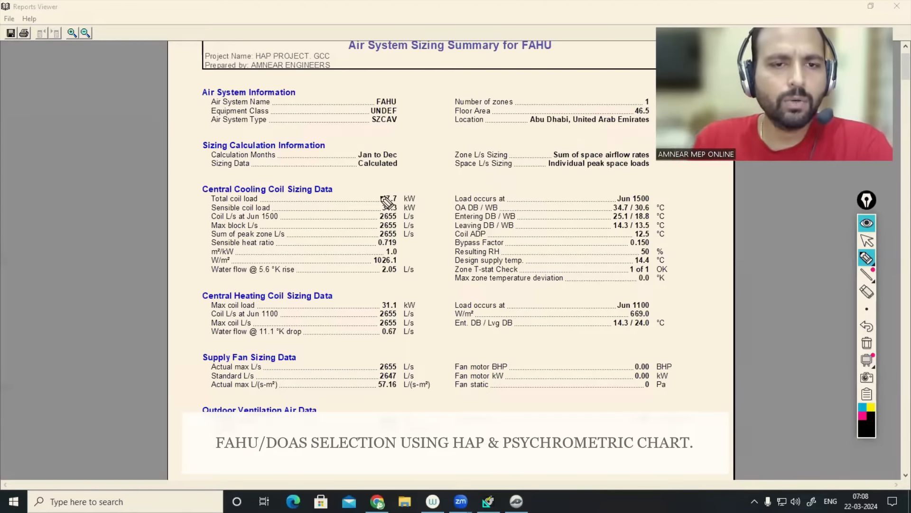
- Circle the 47.7 kW cooling and 31.1 kW heating coil loads, then clear the ink
mouse_move(392, 186)
mouse_down()
mouse_move(398, 212)
mouse_move(393, 187)
mouse_up()
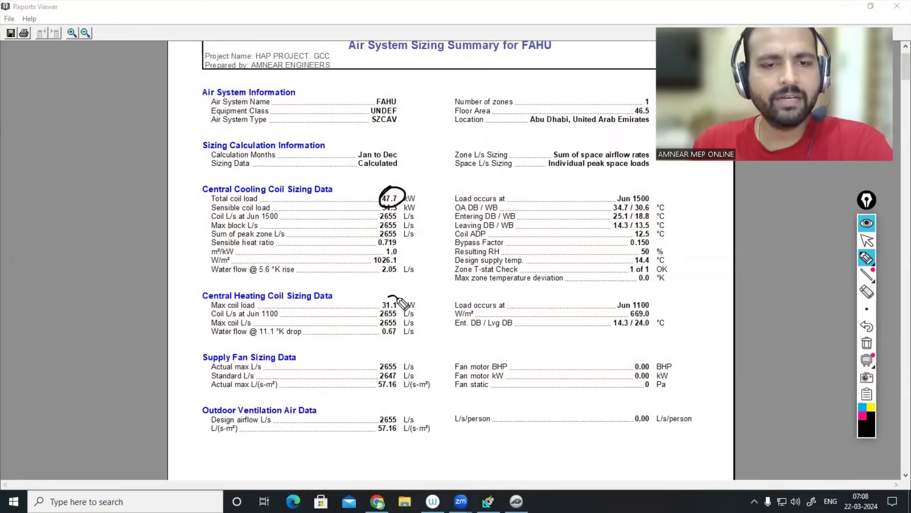
drag(401, 297, 392, 293)
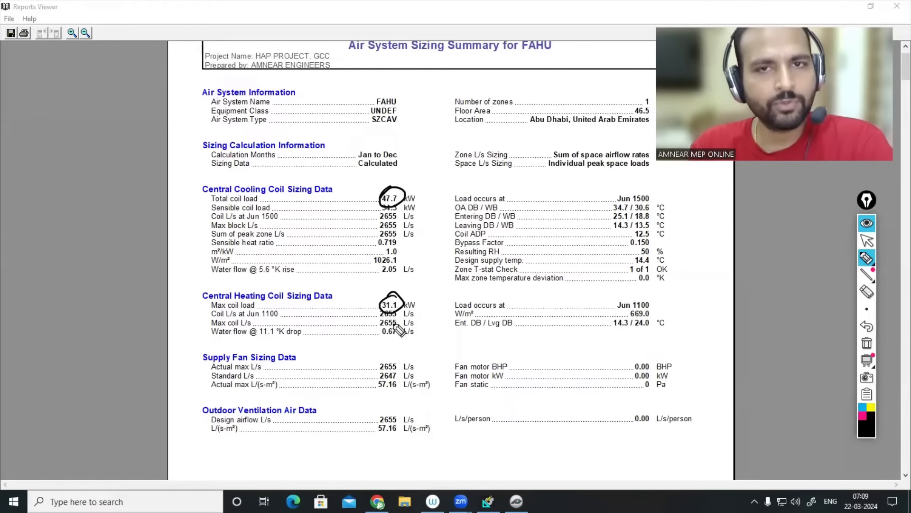
click(867, 223)
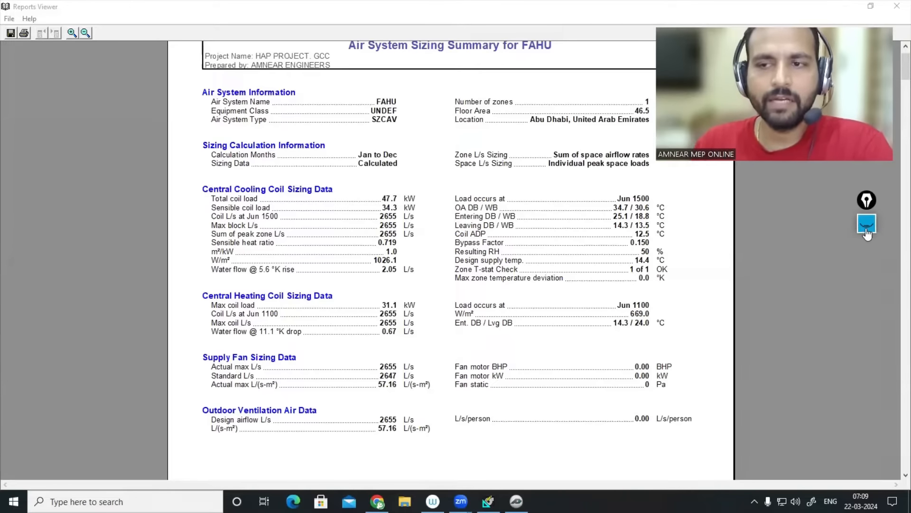
click(516, 501)
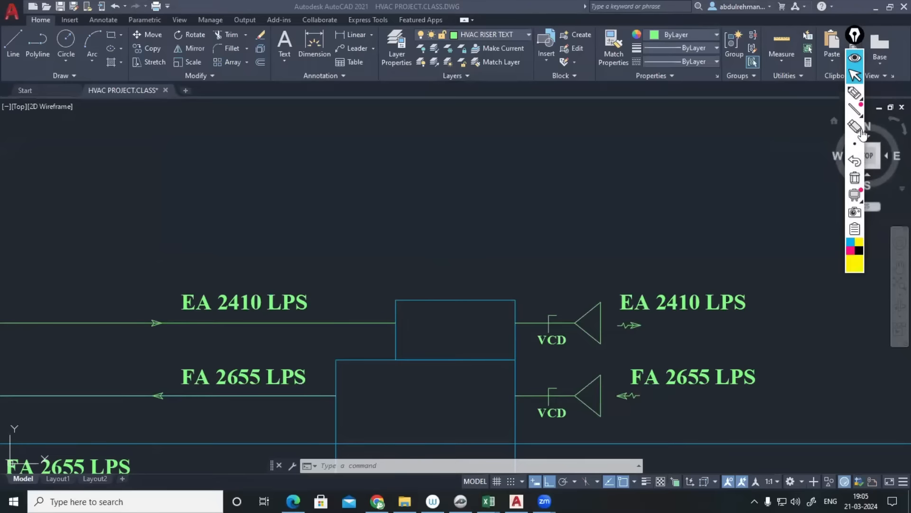
- Bring up the HVAC drawing showing the EA 2410 LPS and FA 2655 LPS ducts
click(855, 92)
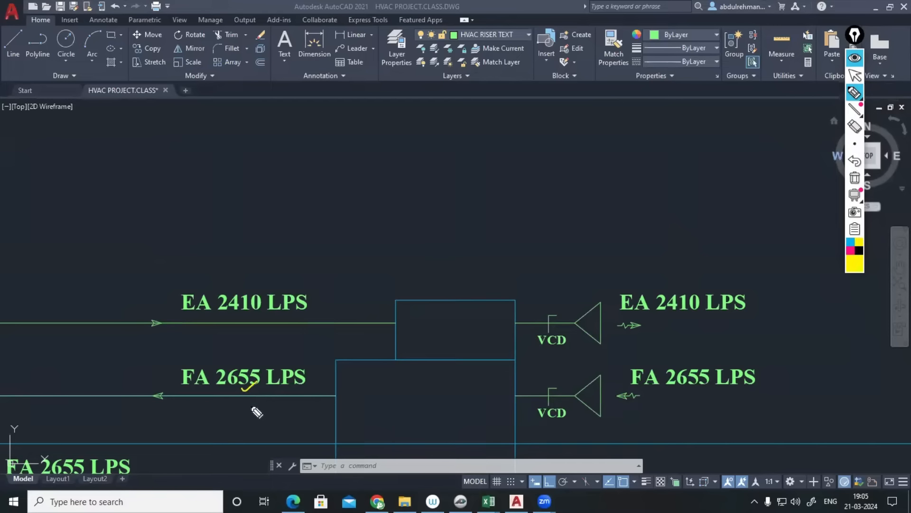
drag(242, 390, 254, 385)
drag(223, 319, 252, 313)
mouse_move(430, 129)
mouse_down()
mouse_move(427, 141)
mouse_move(443, 130)
mouse_move(456, 138)
mouse_move(439, 134)
mouse_up()
mouse_move(519, 128)
mouse_down()
mouse_move(545, 118)
mouse_move(542, 98)
mouse_move(525, 95)
mouse_up()
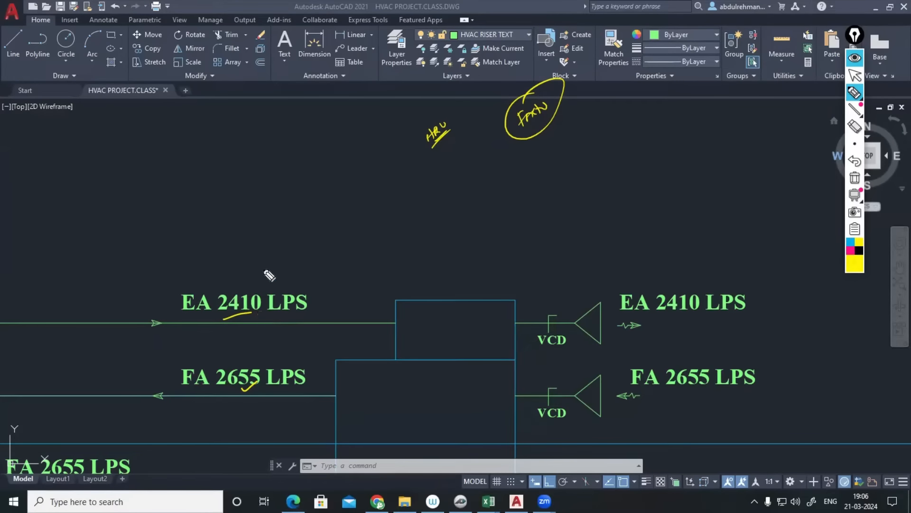
mouse_move(262, 273)
mouse_down()
mouse_move(268, 280)
mouse_move(278, 261)
mouse_up()
drag(281, 263, 285, 271)
drag(401, 374, 395, 453)
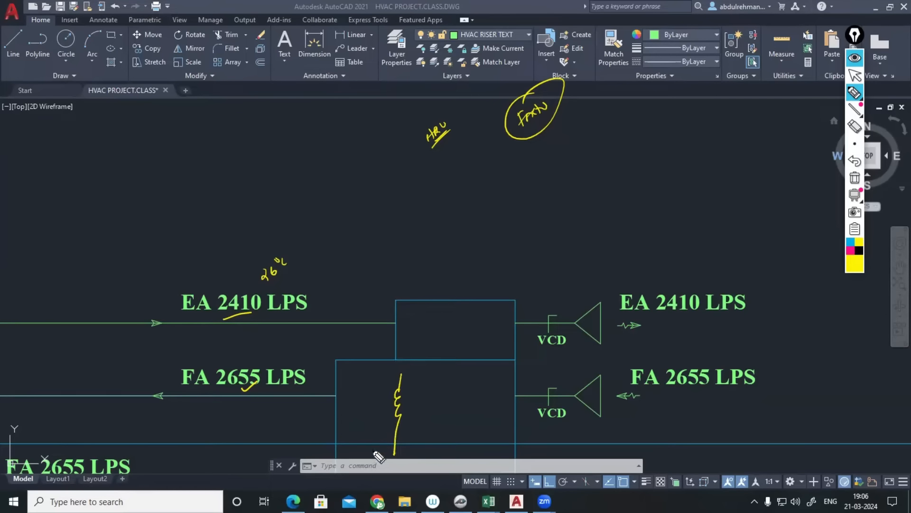
drag(535, 135, 549, 121)
click(854, 58)
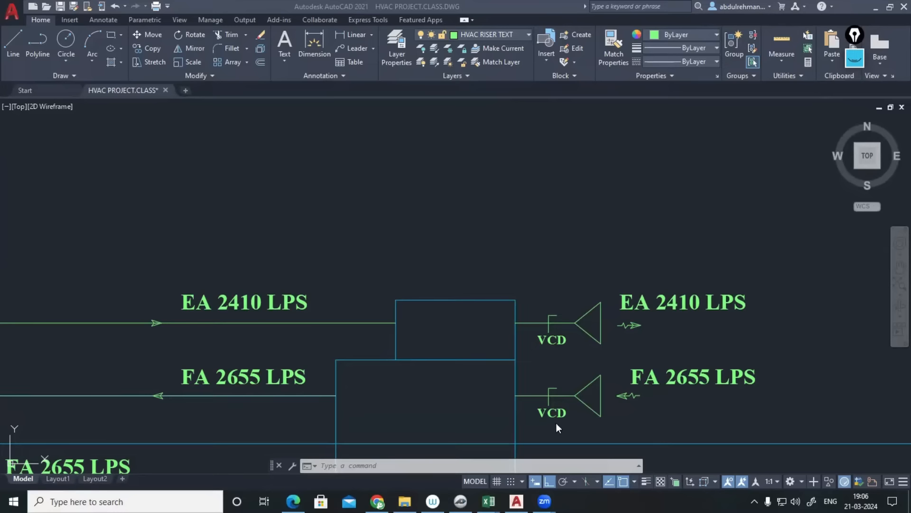
- Launch the Hourly Analysis Program from Start and dismiss its startup dialogs
click(540, 226)
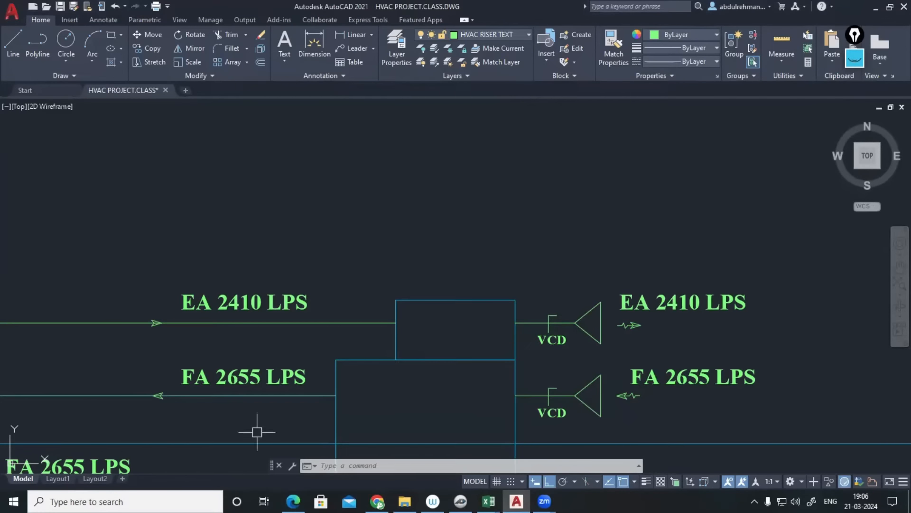
click(13, 501)
text(h)
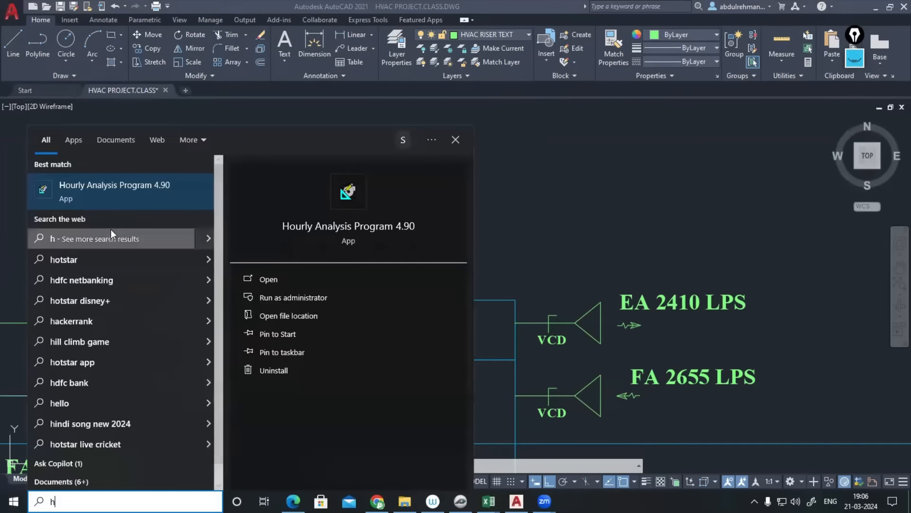
click(120, 190)
click(586, 329)
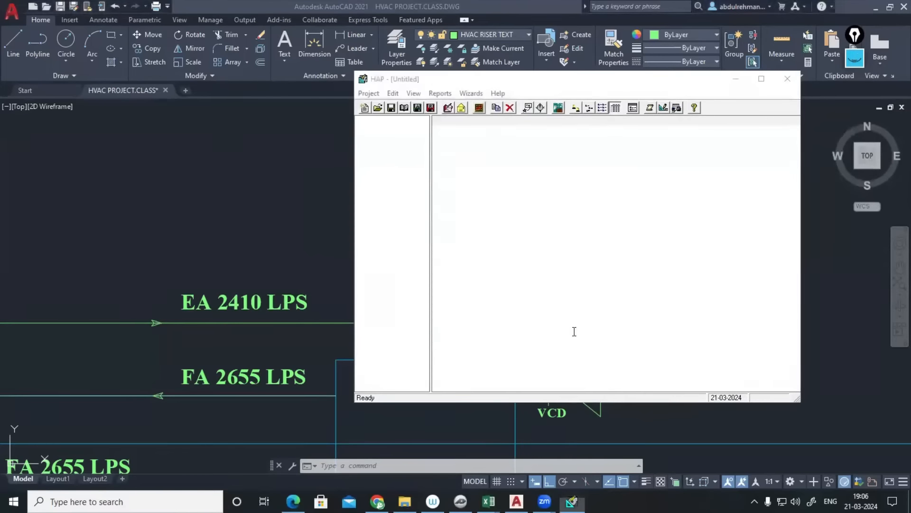
click(739, 371)
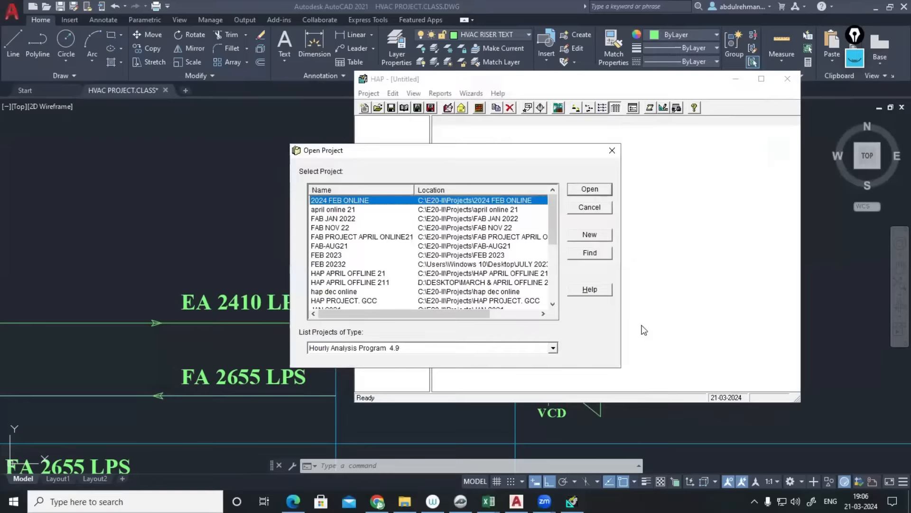
click(612, 151)
click(710, 110)
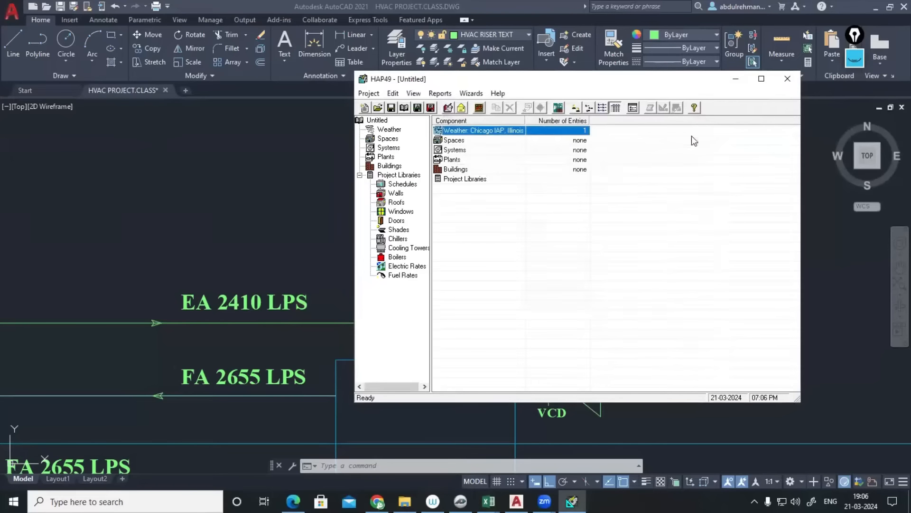
- Open the HAP PROJECT. GCC project and list its air systems
click(378, 108)
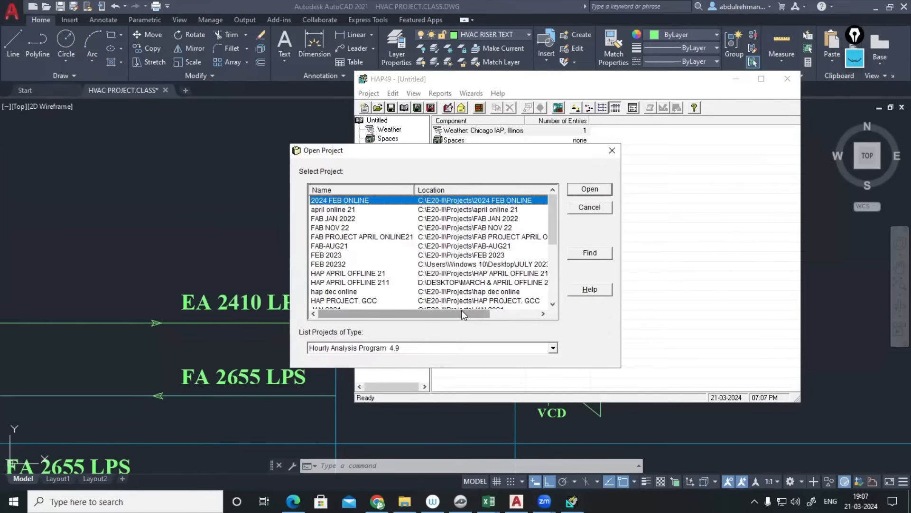
drag(461, 310, 497, 312)
scroll(496, 290, down, 2)
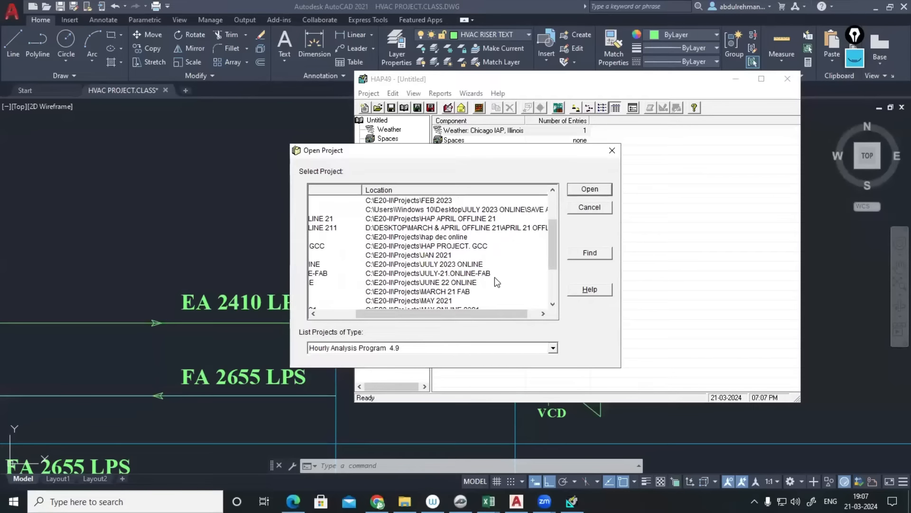
scroll(495, 273, down, 3)
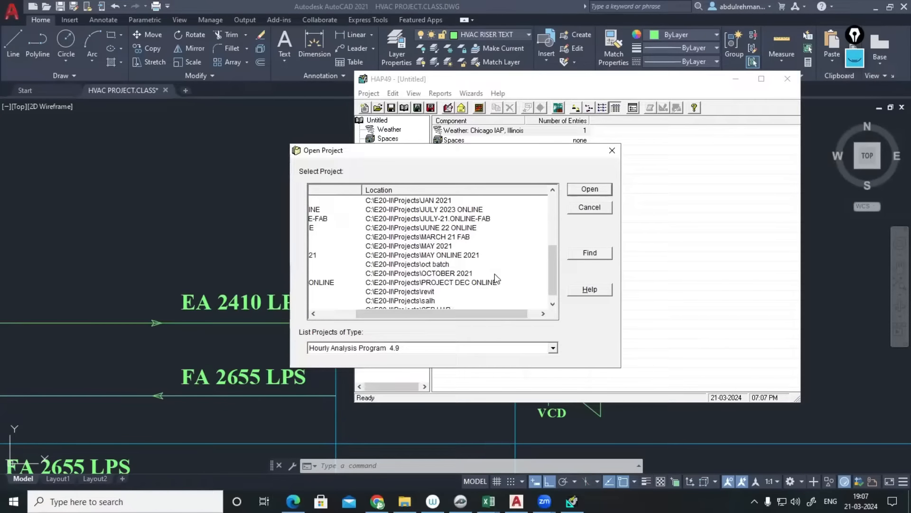
scroll(494, 273, up, 5)
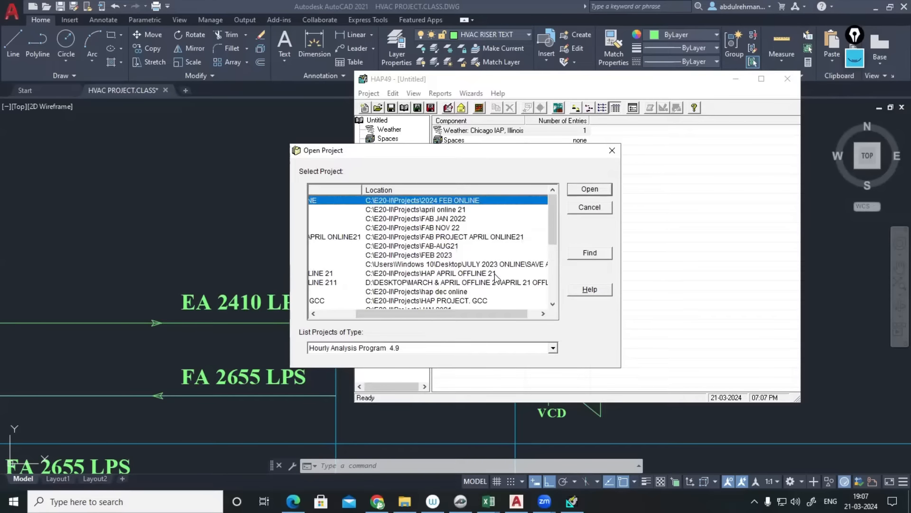
double_click(474, 300)
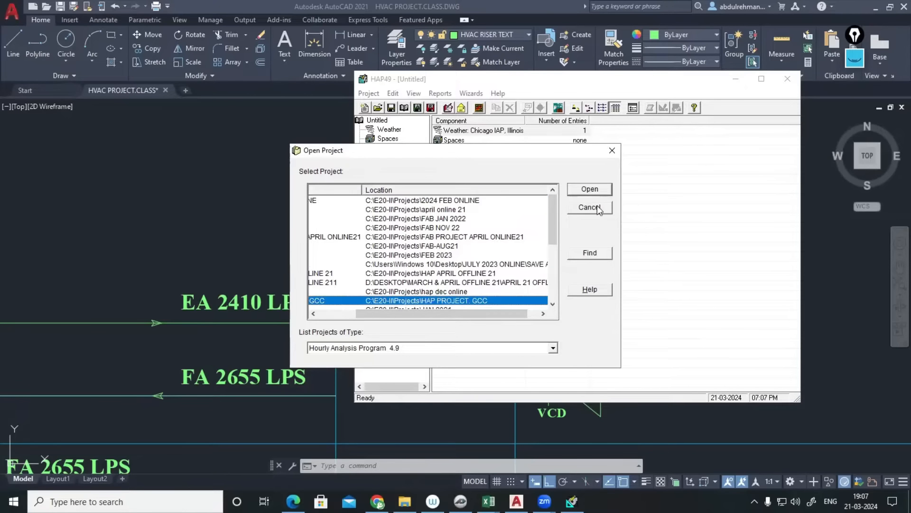
click(396, 148)
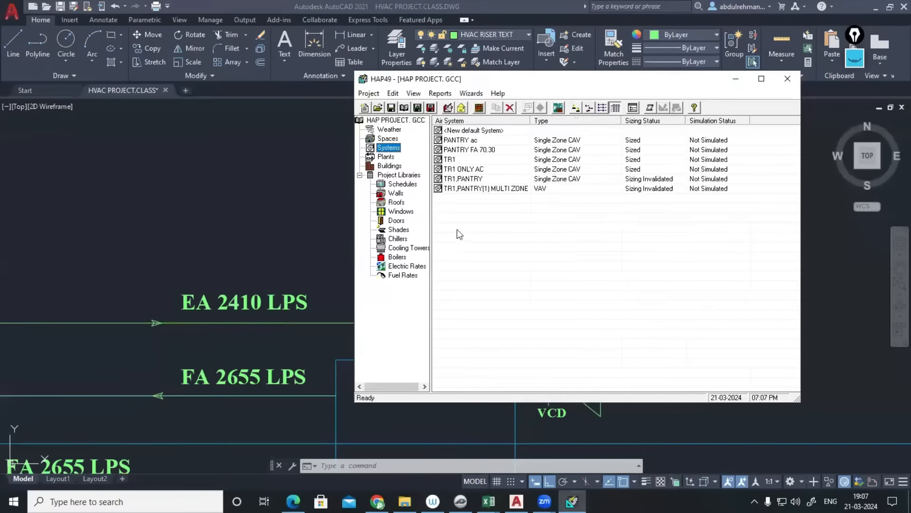
- Create a new default space and name it FAHU
click(388, 138)
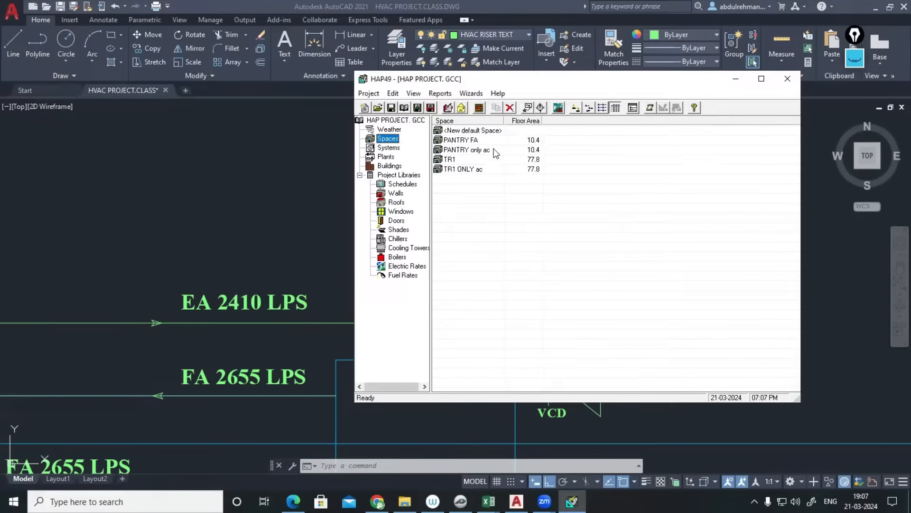
double_click(479, 132)
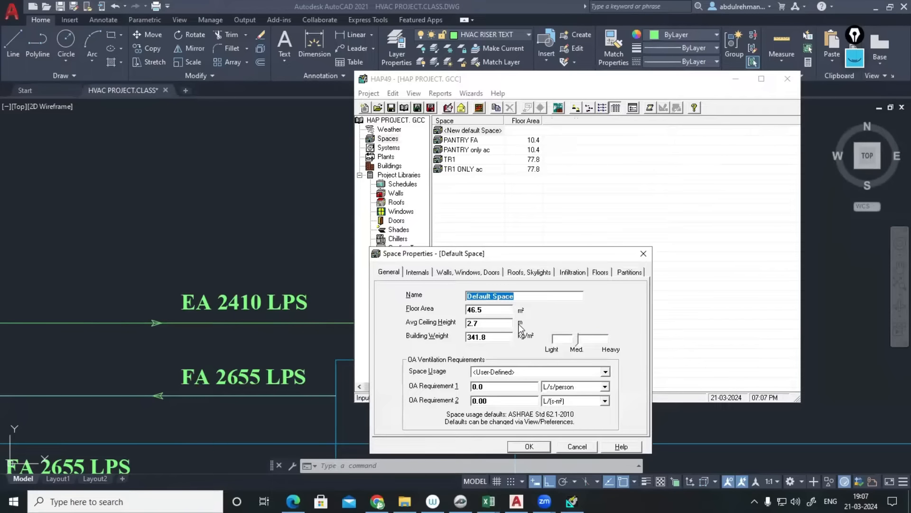
text(fahu)
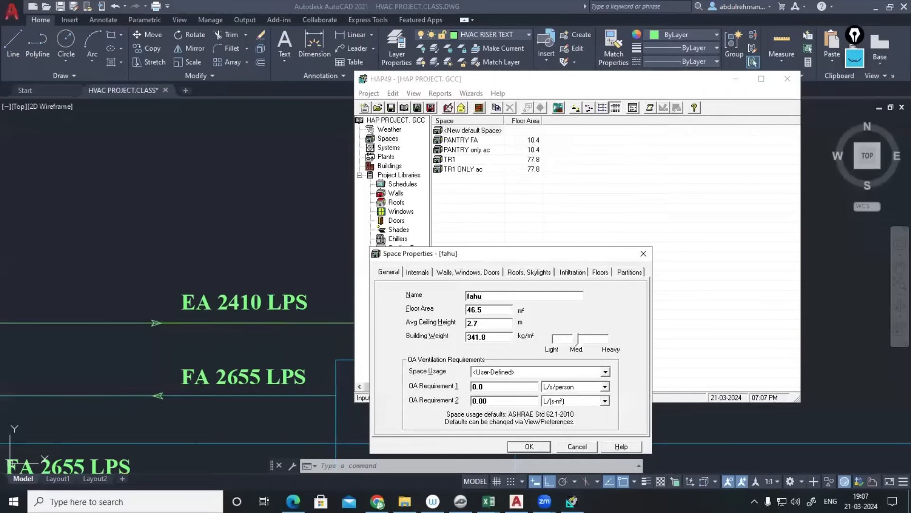
key(BackSpace)
key(BackSpace)
key(BackSpace)
text(FAHU)
- Launch the Windows Calculator from the Start search
mouse_move(489, 501)
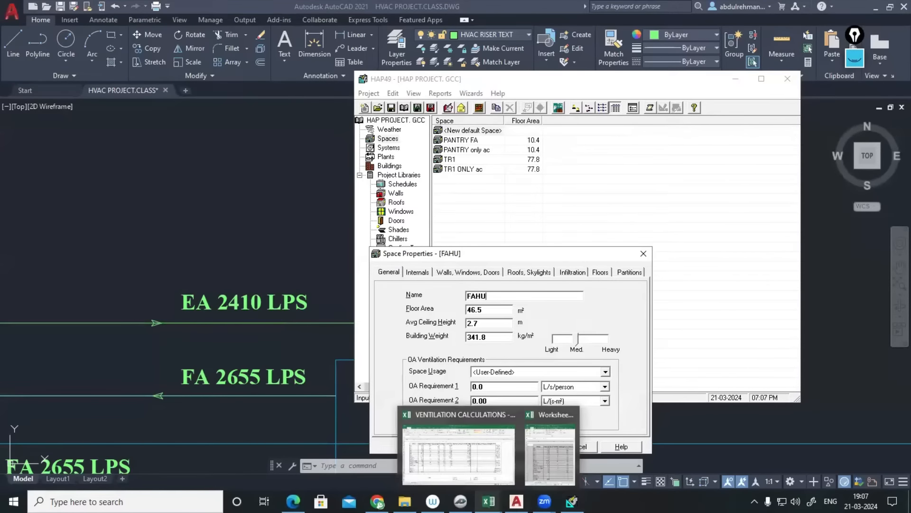
click(13, 501)
text(C)
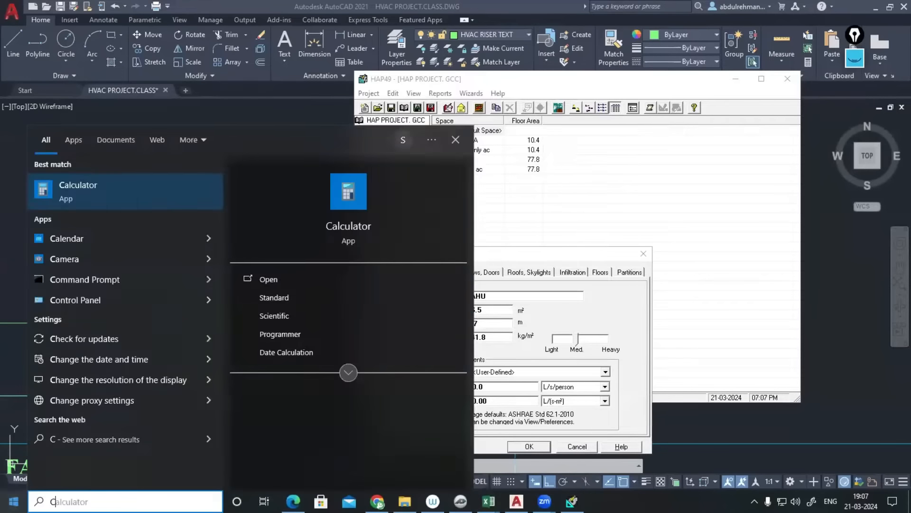
text(AL)
key(Return)
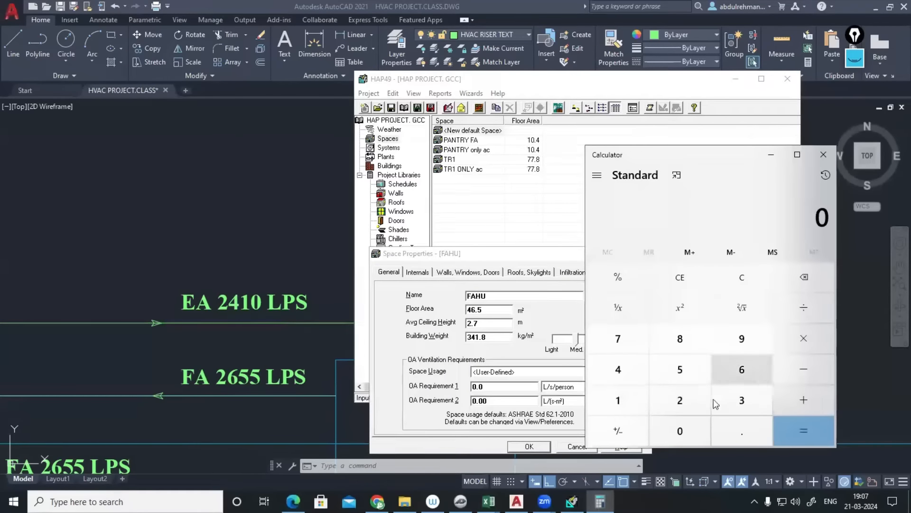
- Enter 2410 ÷ in the Calculator for the exhaust airflow
click(680, 401)
click(618, 369)
click(618, 400)
click(680, 431)
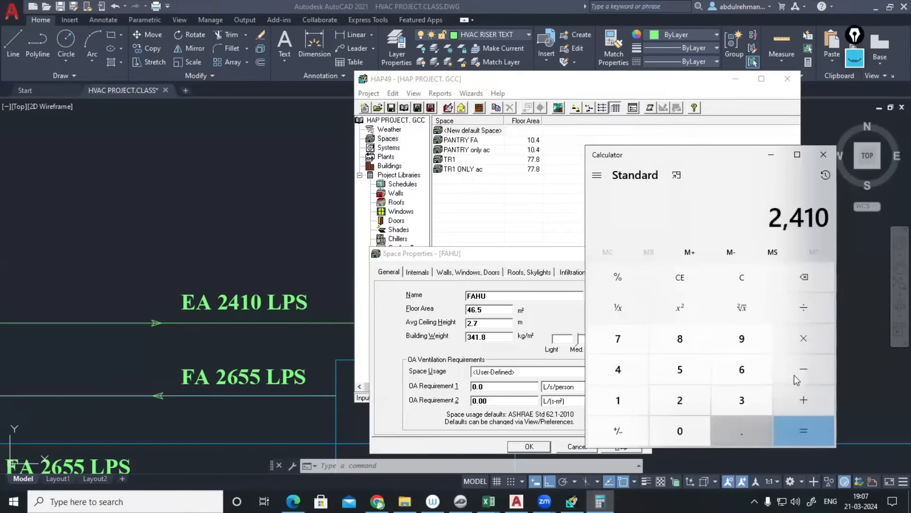
click(802, 308)
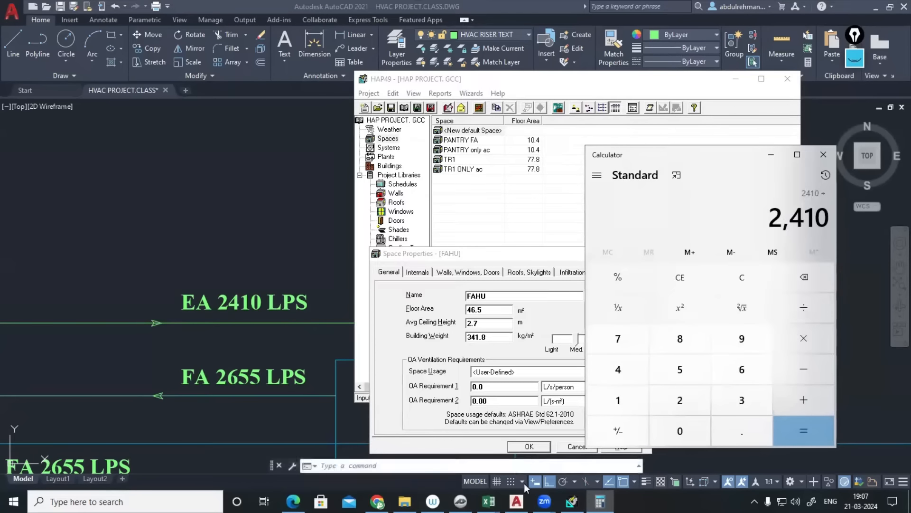
- Select the pressure status entries in column K of the ventilation spreadsheet, then return to the Calculator
mouse_move(488, 501)
click(473, 454)
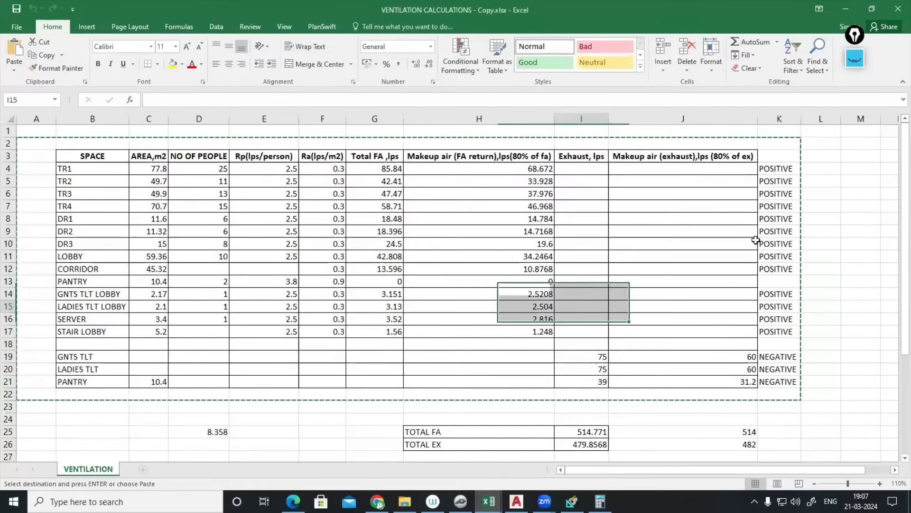
drag(779, 168, 769, 382)
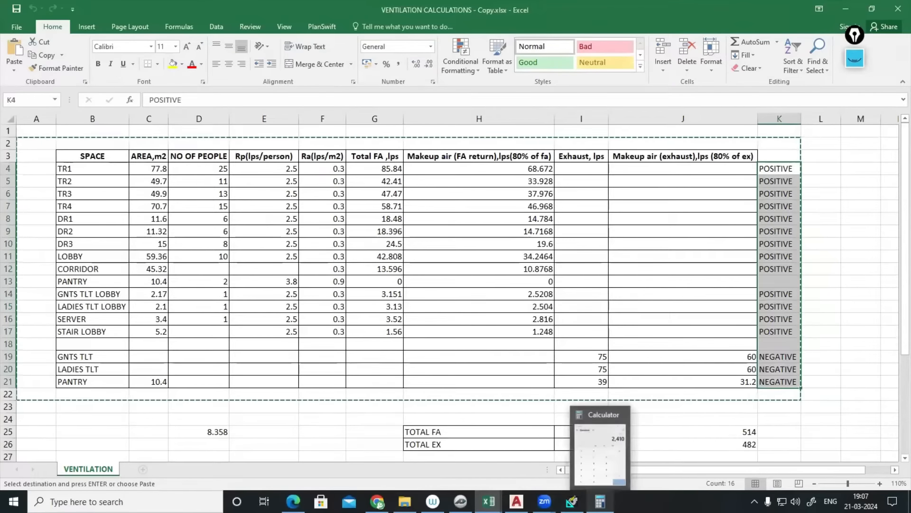
click(600, 501)
click(517, 501)
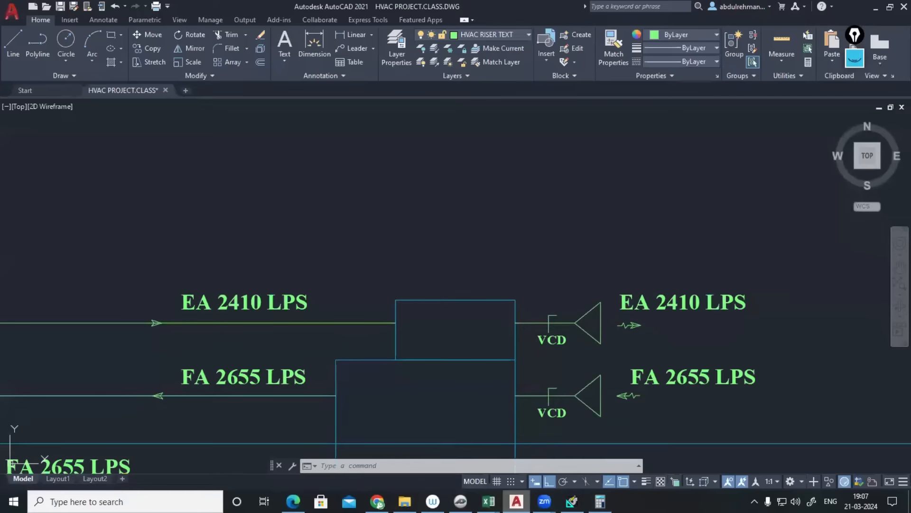
click(600, 501)
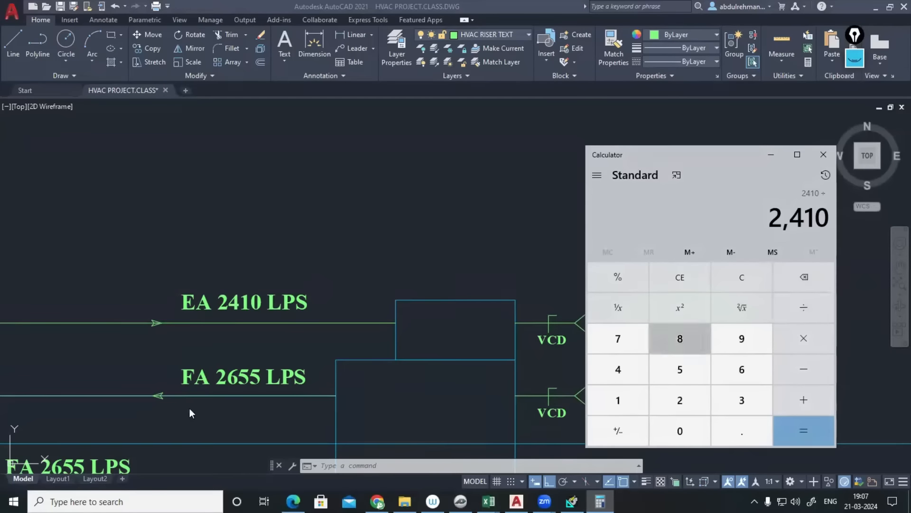
- Divide by the 2655 fresh-air flow to get about 0.908, then minimize the Calculator
click(671, 402)
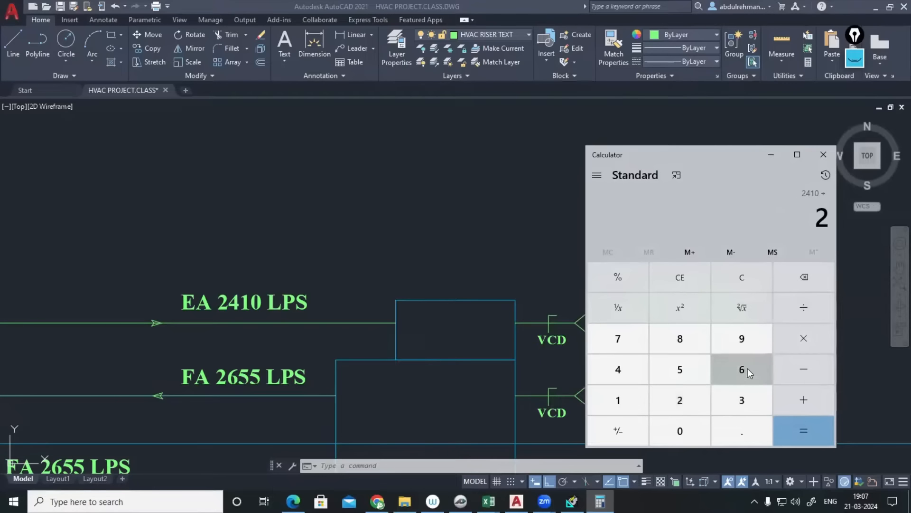
click(747, 368)
click(660, 370)
click(674, 370)
click(788, 435)
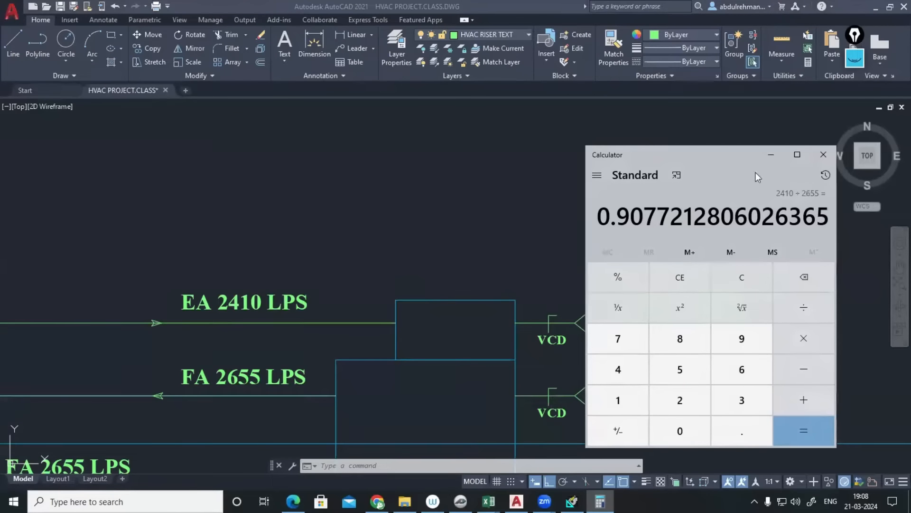
click(771, 154)
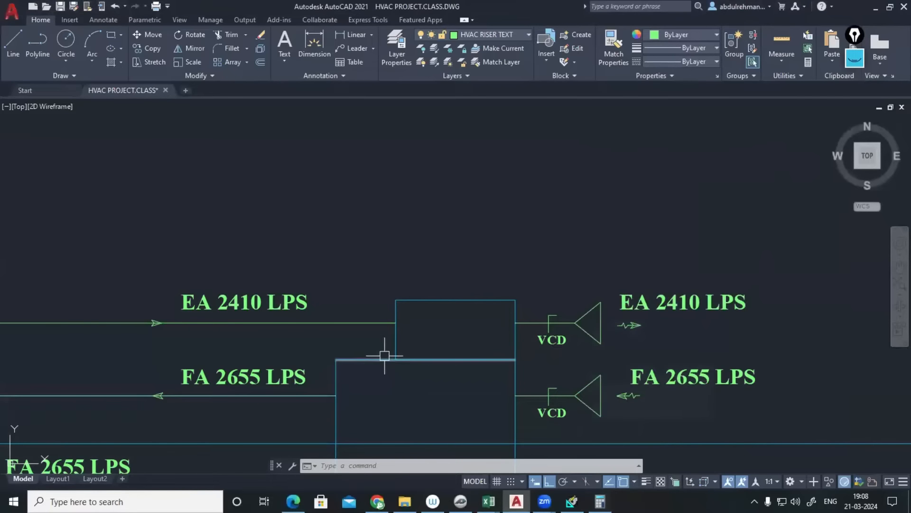
- Review the FAHU space's internal loads and walls, windows and doors tabs
click(572, 501)
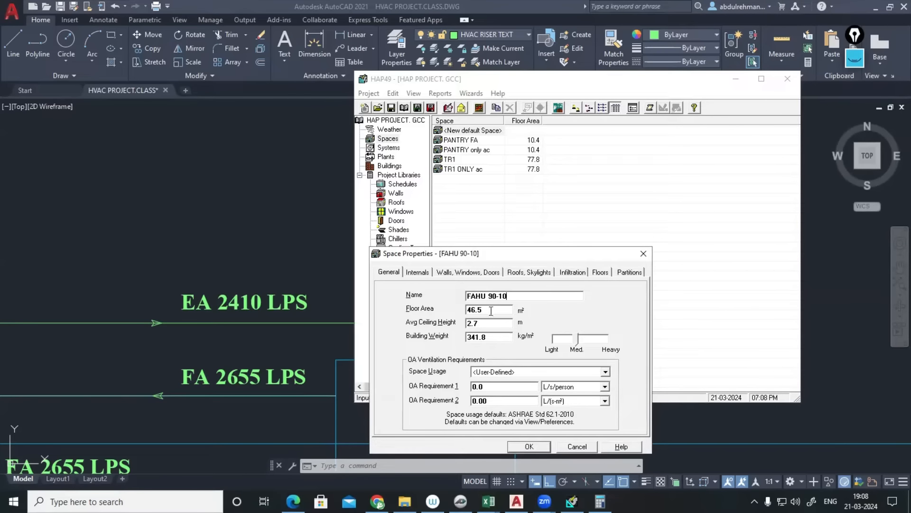
click(420, 272)
click(473, 275)
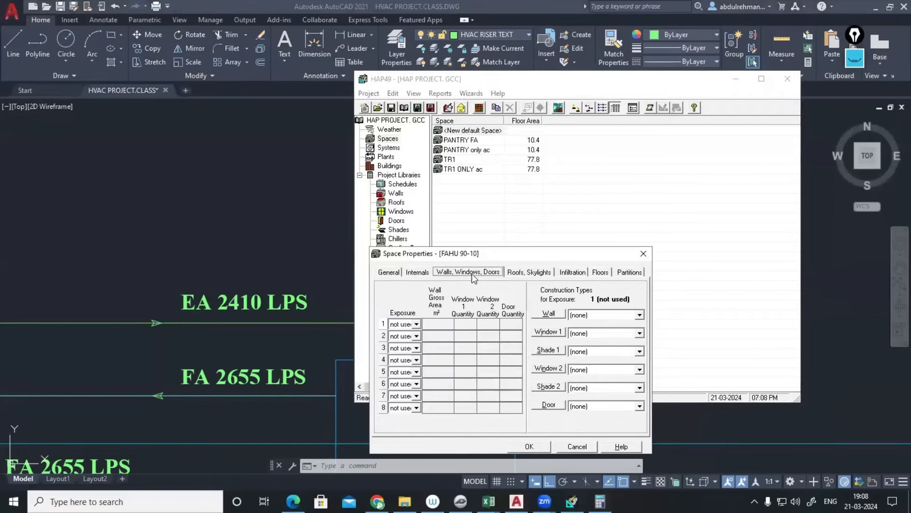
click(417, 272)
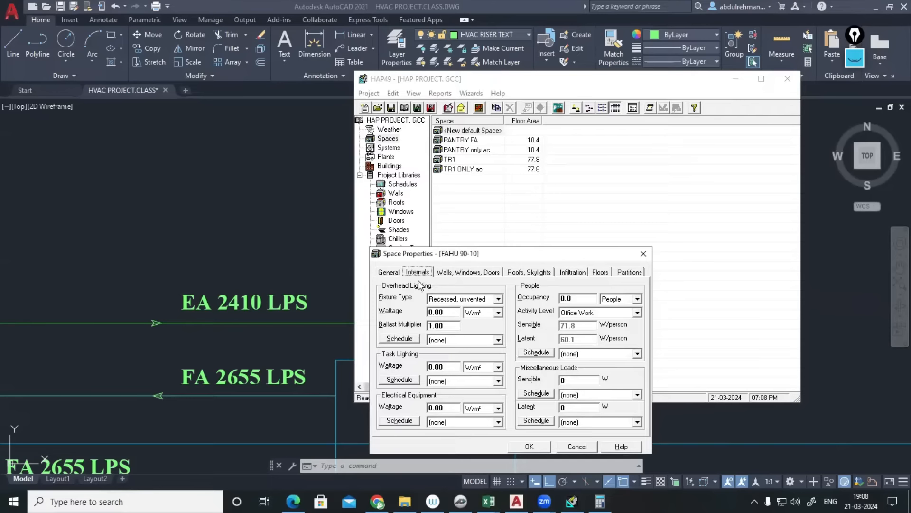
click(390, 272)
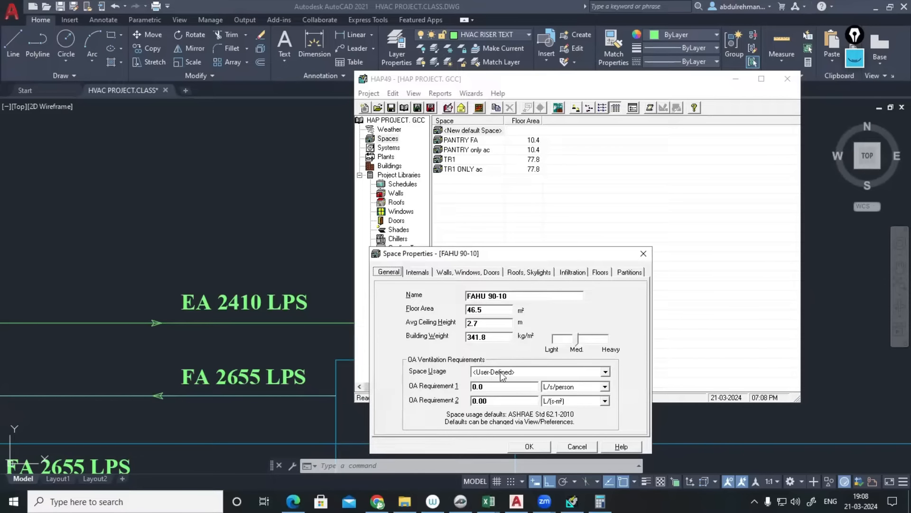
- Set the outdoor air requirement to 2655 L/s and save the FAHU 90-10 space
click(605, 387)
click(570, 398)
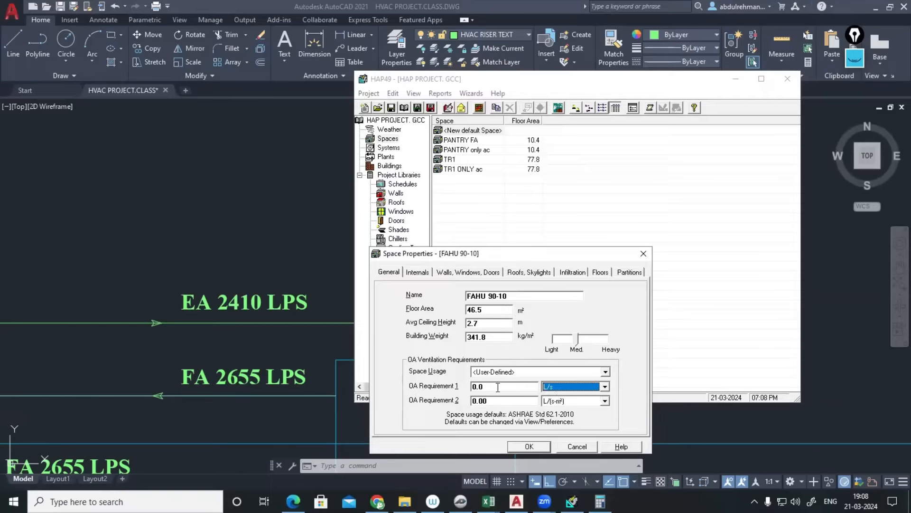
click(494, 387)
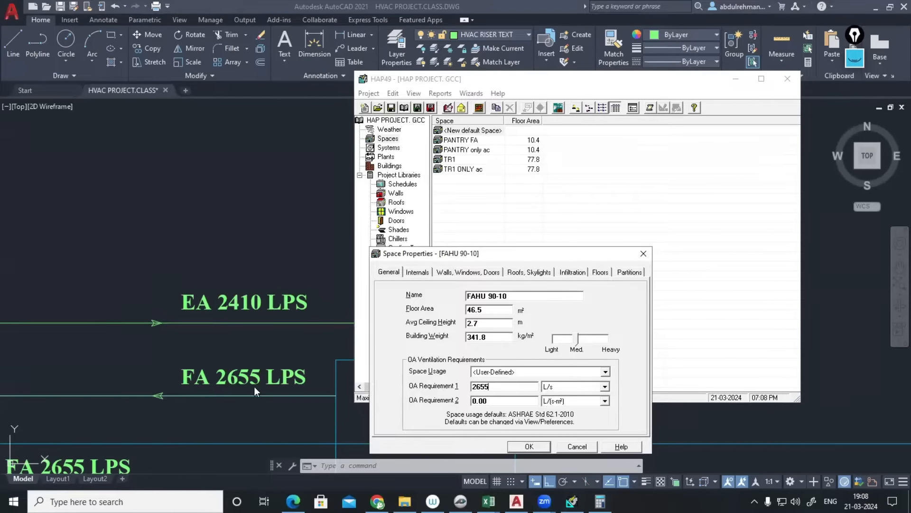
click(534, 447)
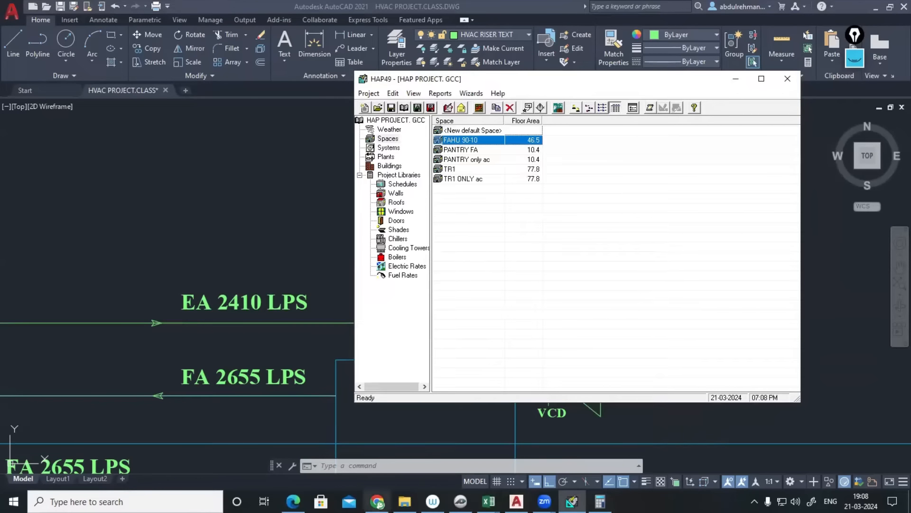
- Google 'ashrae climatic design conditions' and open the ASHRAE site in a new tab
mouse_move(373, 485)
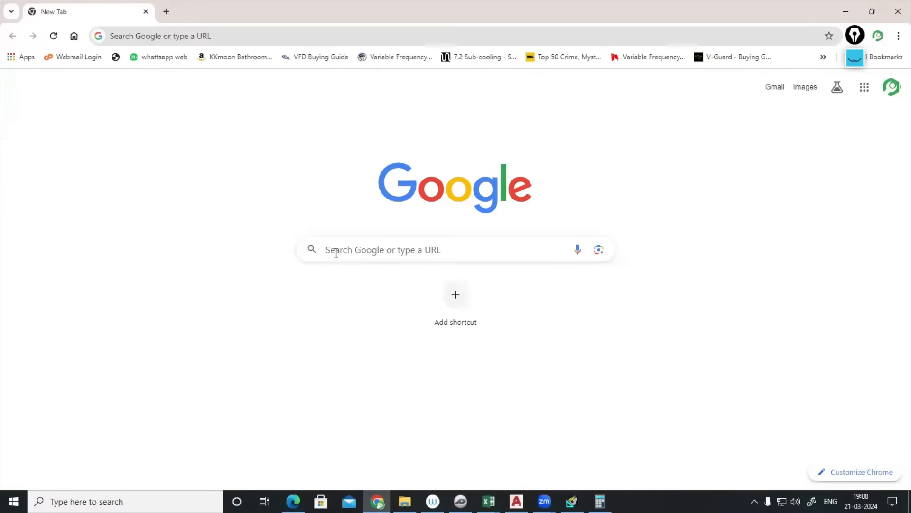
click(341, 252)
text(ASH)
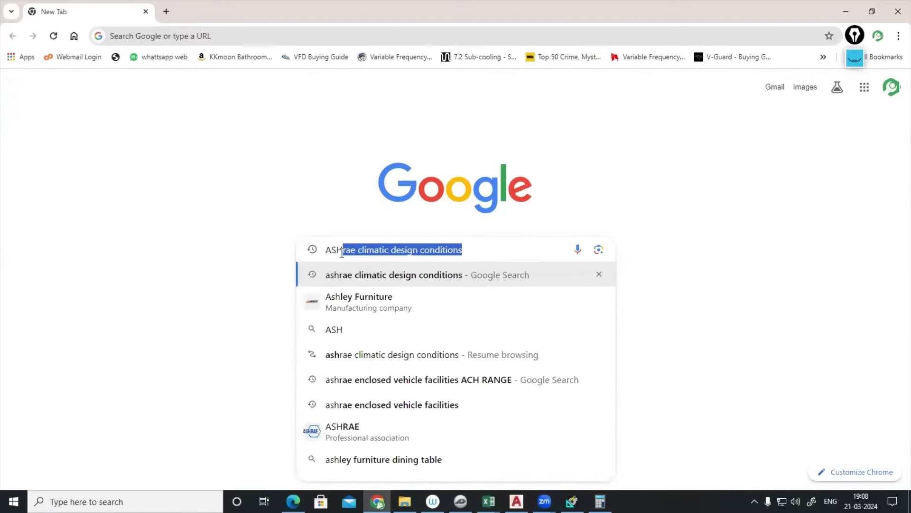
click(397, 274)
right_click(302, 234)
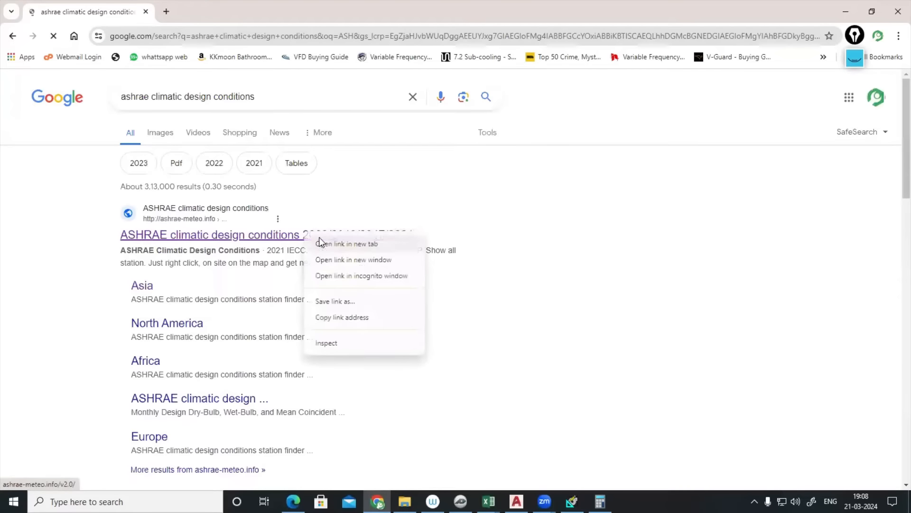
click(319, 238)
click(216, 17)
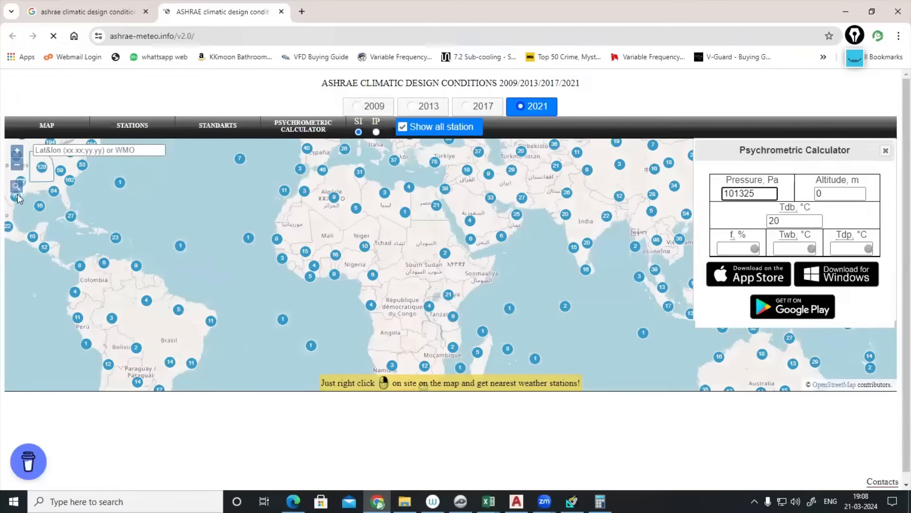
- Search the ASHRAE station map for ABUDHABI
click(16, 186)
text(AB)
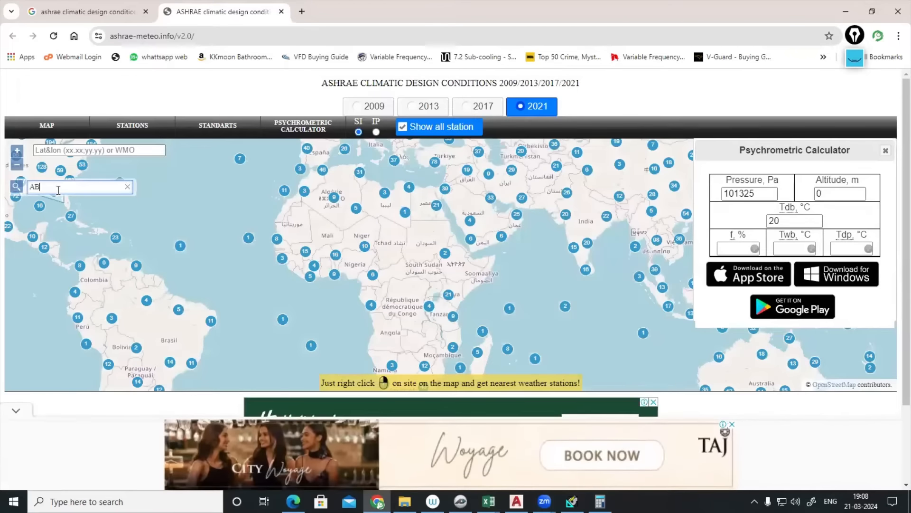
text(UDHABI)
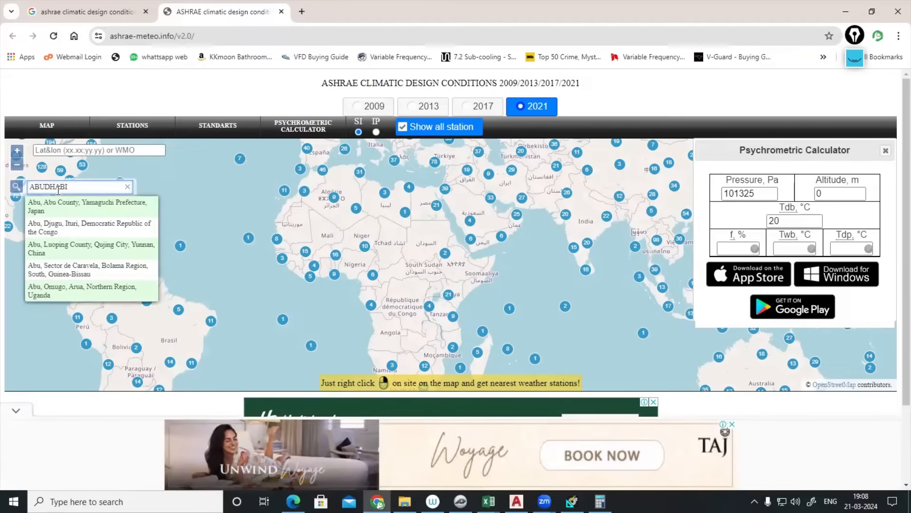
click(70, 210)
scroll(78, 213, down, 3)
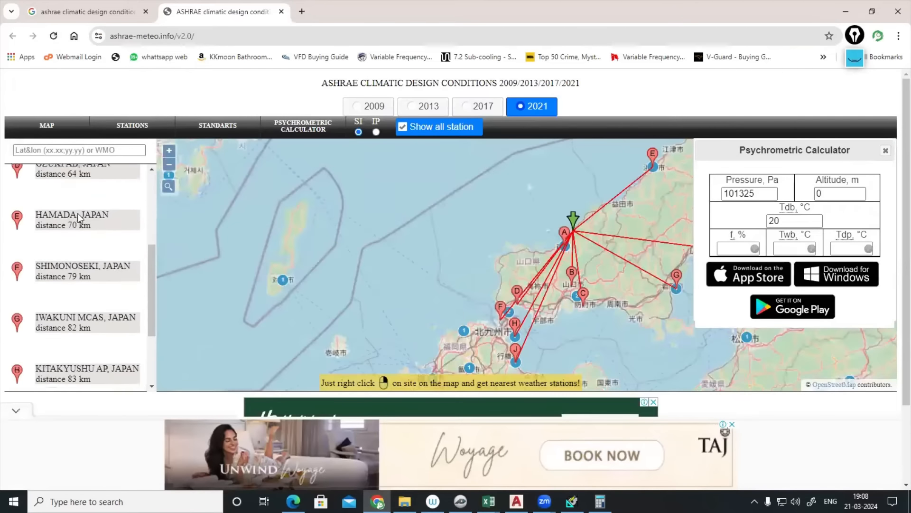
scroll(78, 212, down, 2)
click(64, 150)
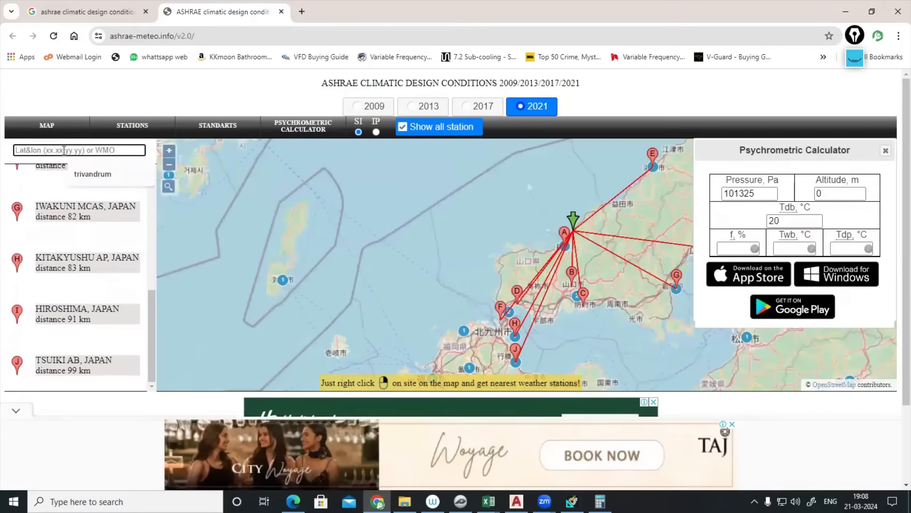
text(ABU)
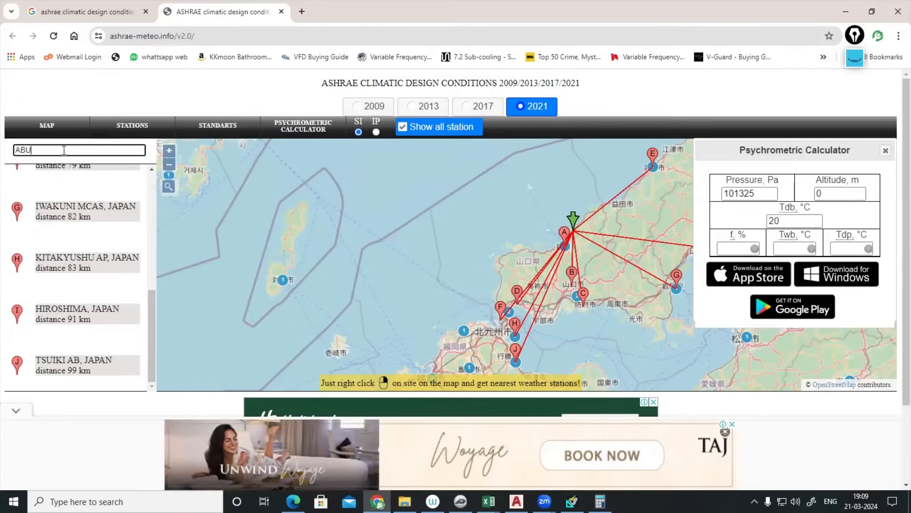
text(DHAB)
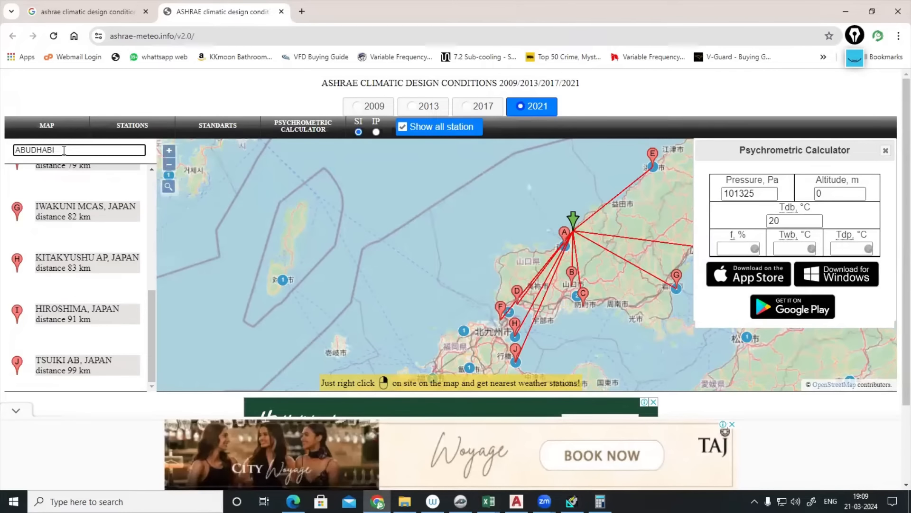
text(I)
key(Return)
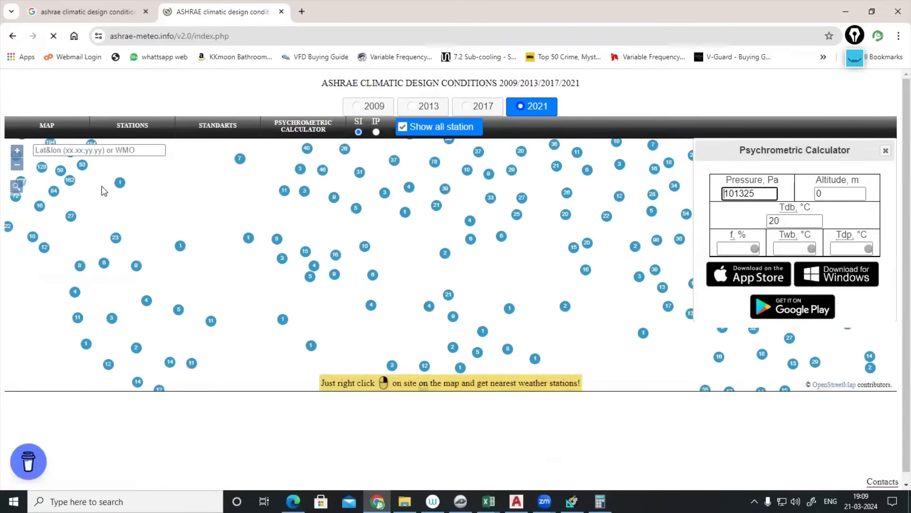
- Jump the map to Abu Dhabi and open the ABU DHABI INTL (WMO 412170) design table
click(16, 186)
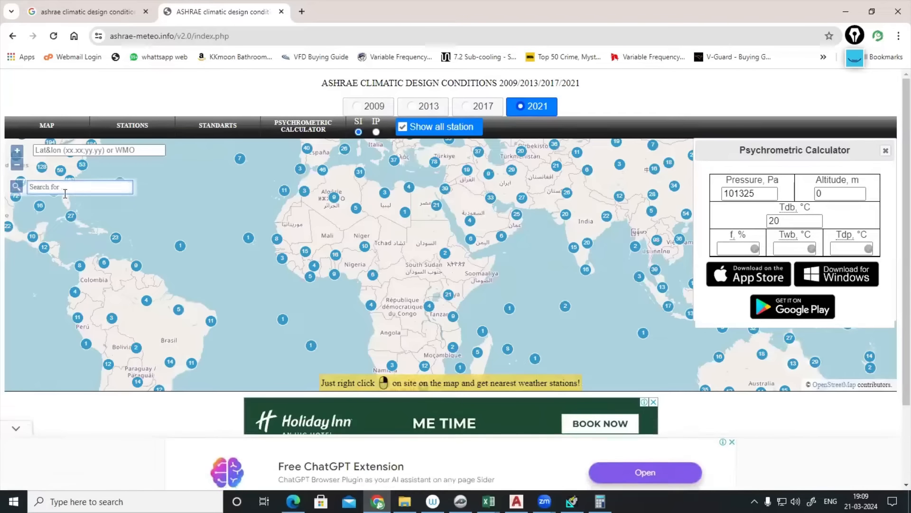
text(ABUDHABI)
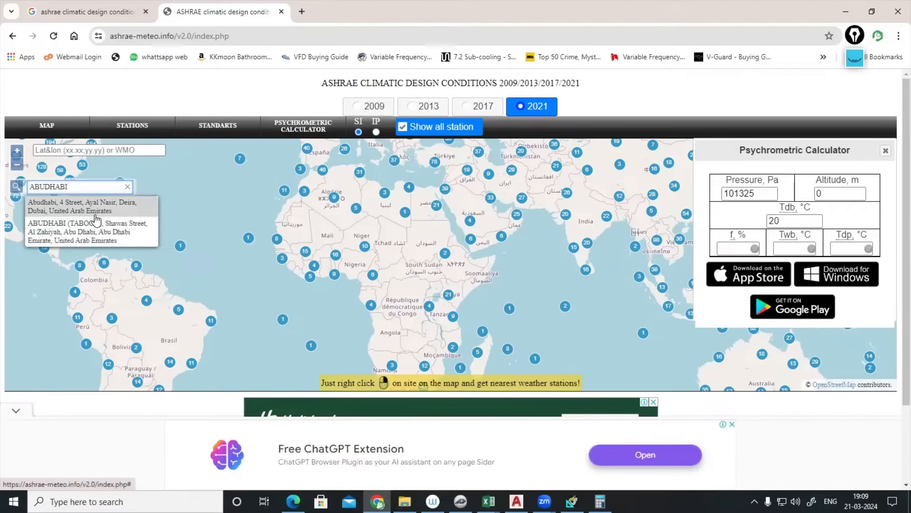
click(98, 212)
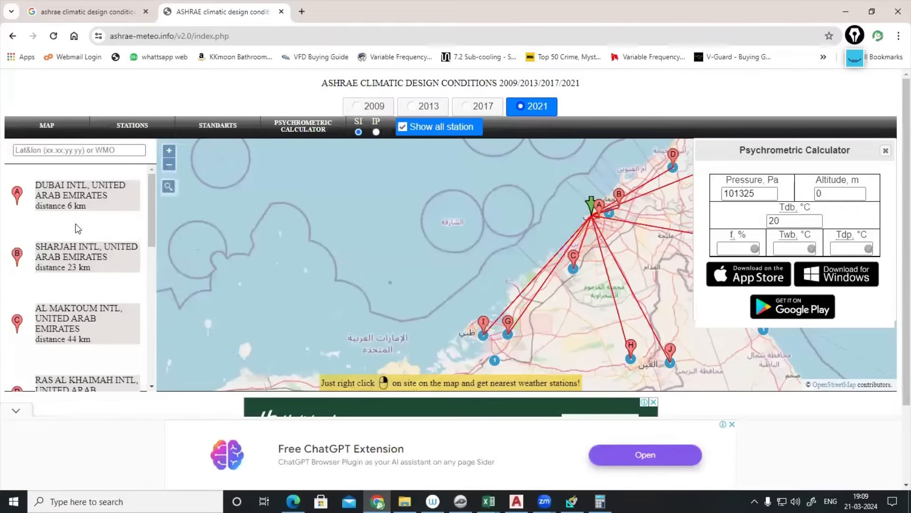
scroll(77, 229, down, 5)
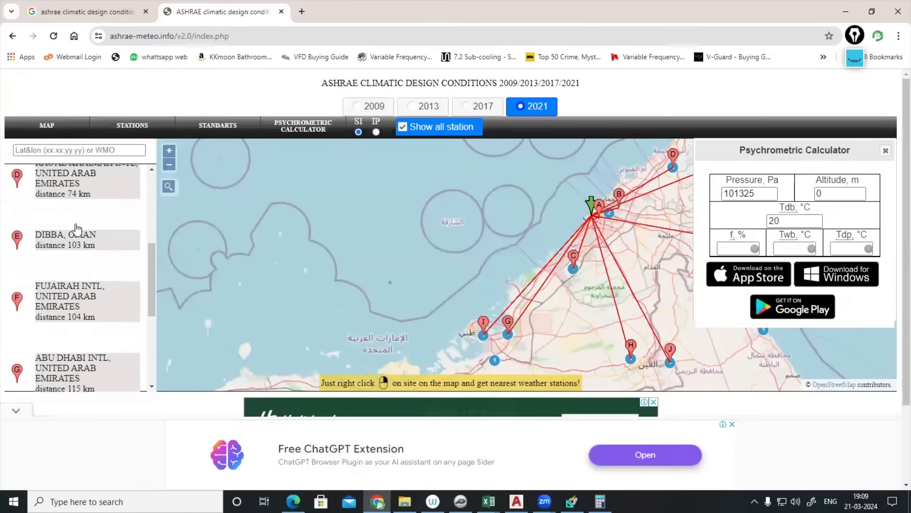
scroll(77, 228, down, 2)
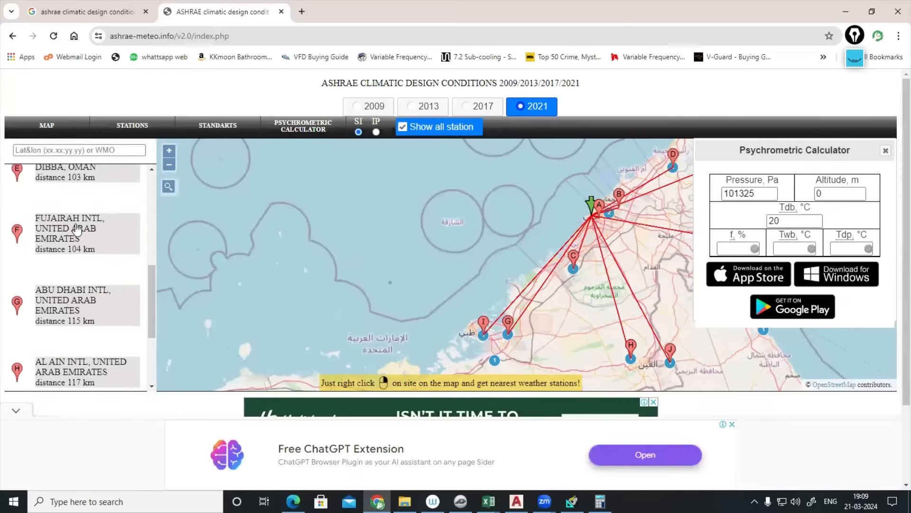
click(71, 308)
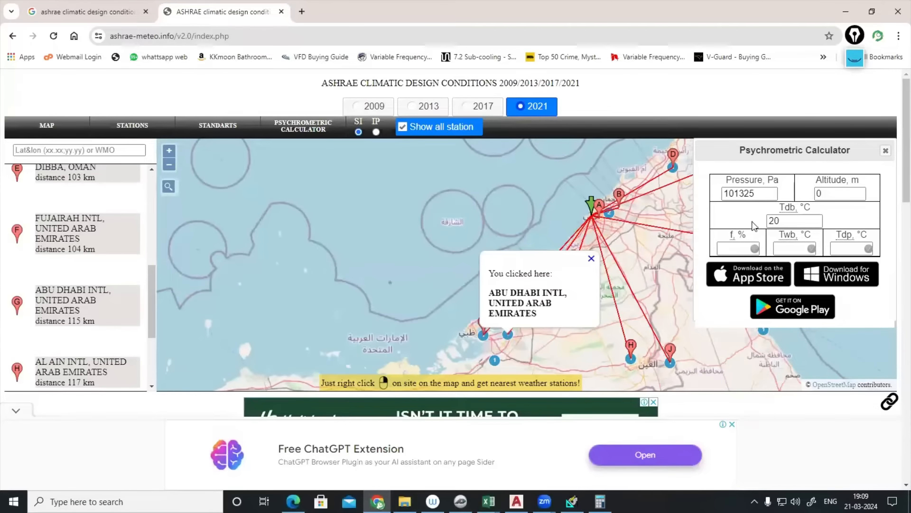
scroll(454, 372, down, 7)
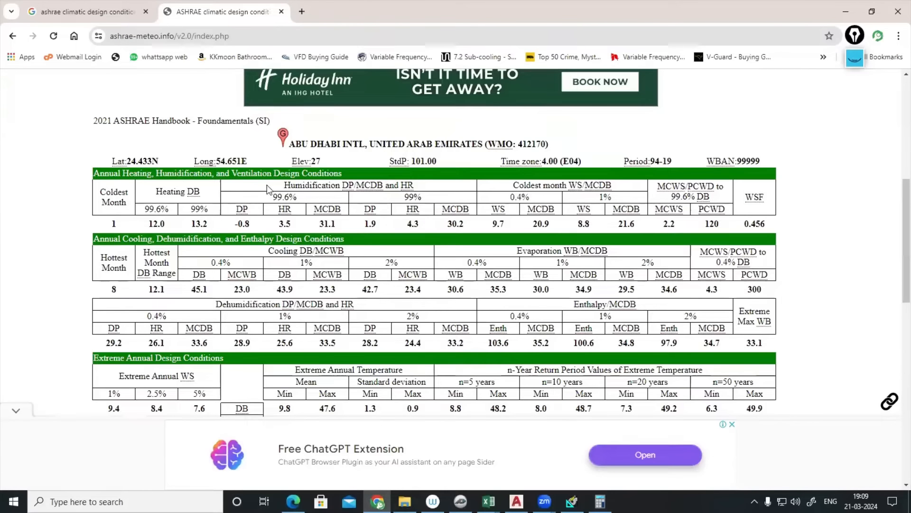
- Highlight the 0.4% cooling values 45.1 °C DB and 23.0 °C MCWB, then return to HAP
double_click(227, 262)
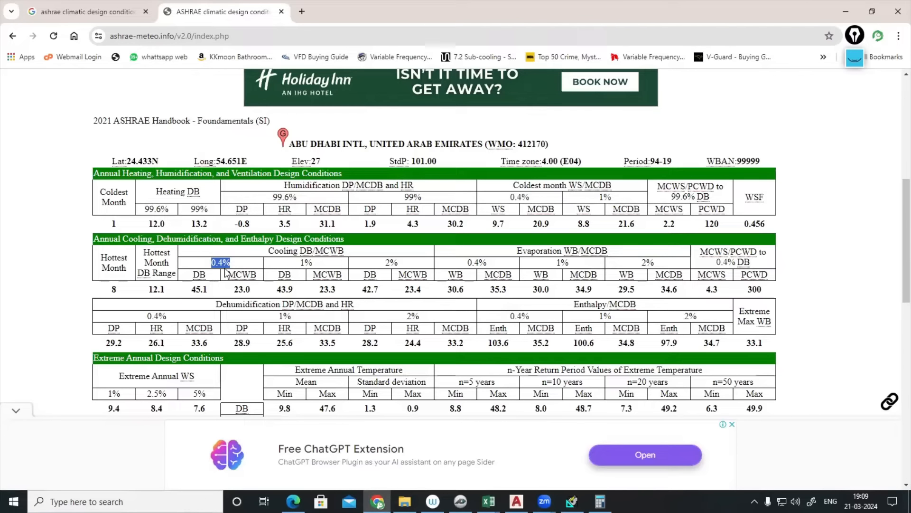
drag(194, 290, 212, 294)
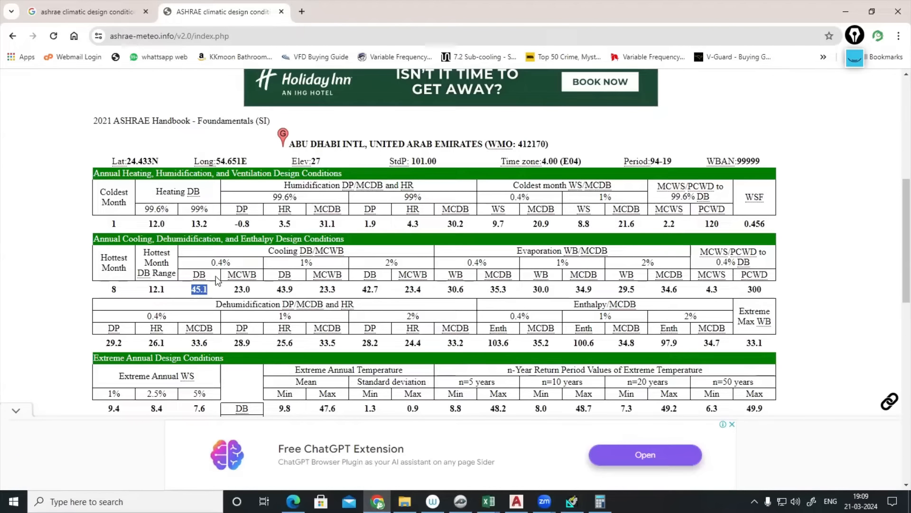
drag(209, 289, 245, 289)
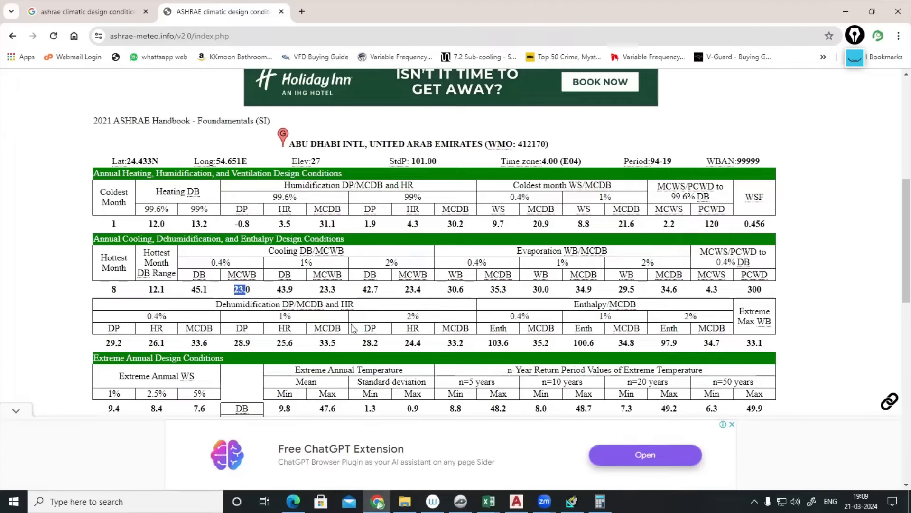
click(572, 501)
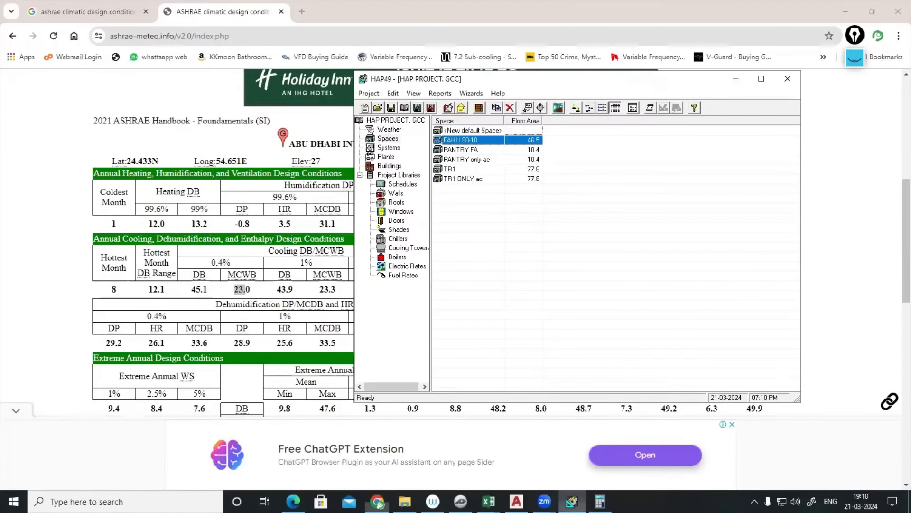
- Verify the Abu Dhabi weather's 45.1 °C summer DB and 23.0 °C coincident WB, then list air systems
click(390, 130)
double_click(462, 132)
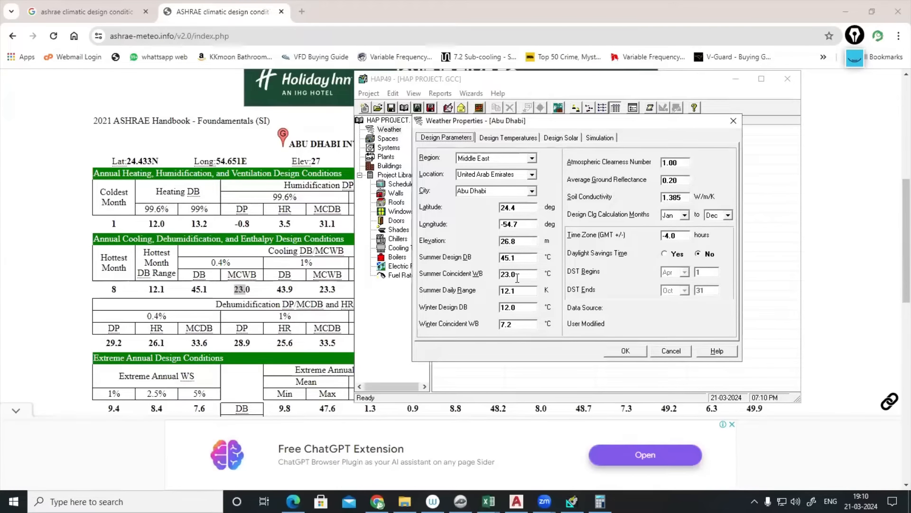
click(670, 352)
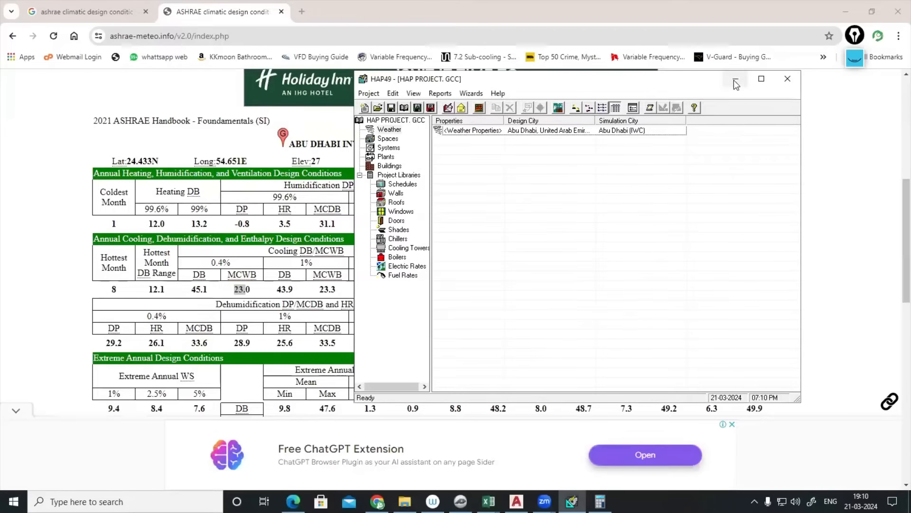
click(735, 79)
click(572, 501)
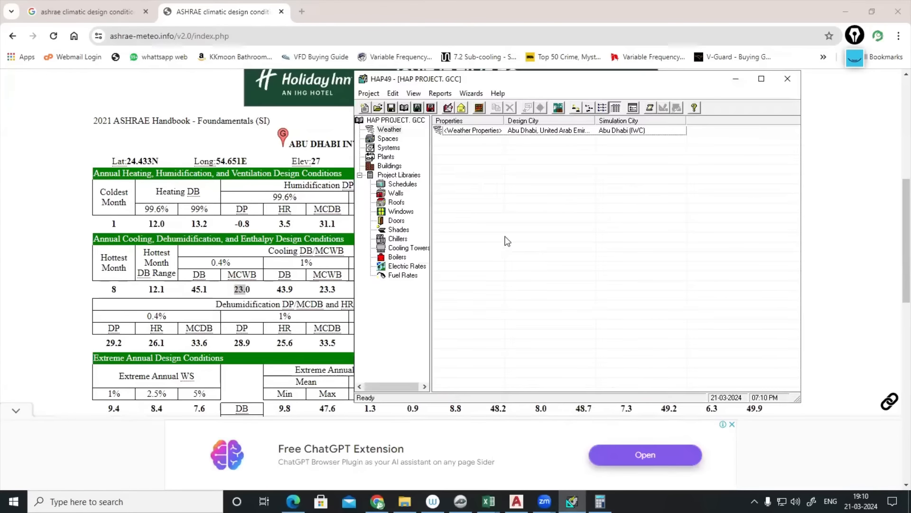
click(388, 139)
click(389, 148)
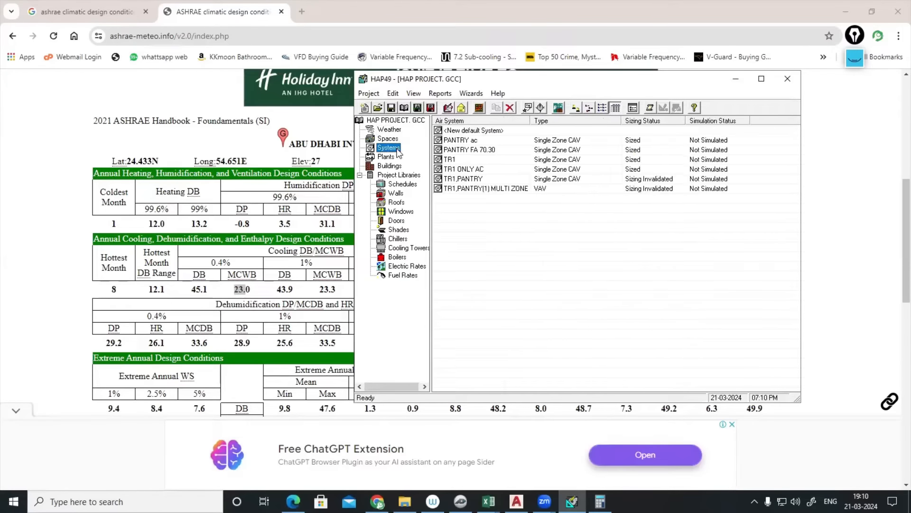
- Create a new air system named FAHU with dehumidification enabled at a 50% RH setpoint
double_click(477, 131)
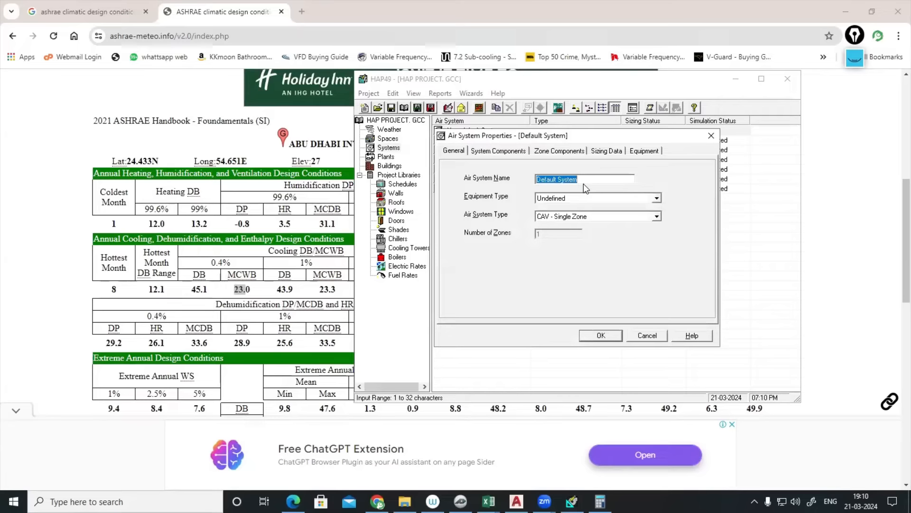
text(FAHU)
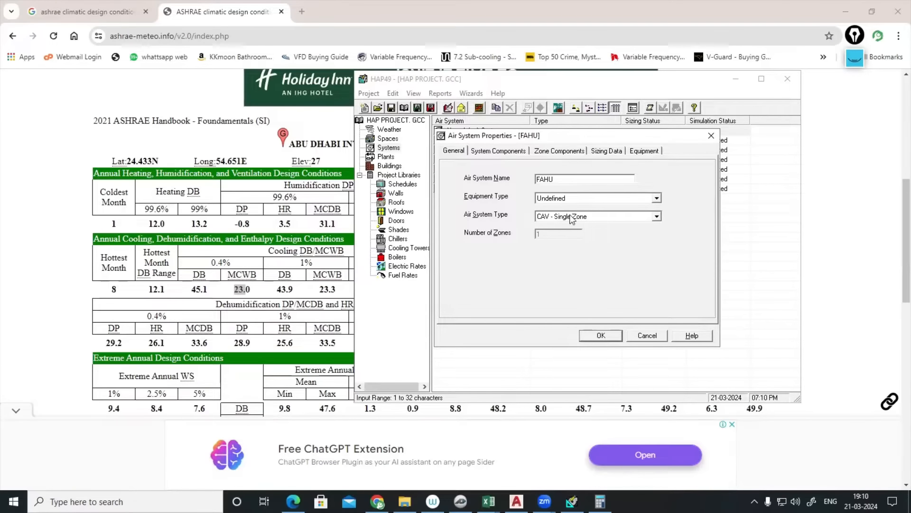
click(512, 152)
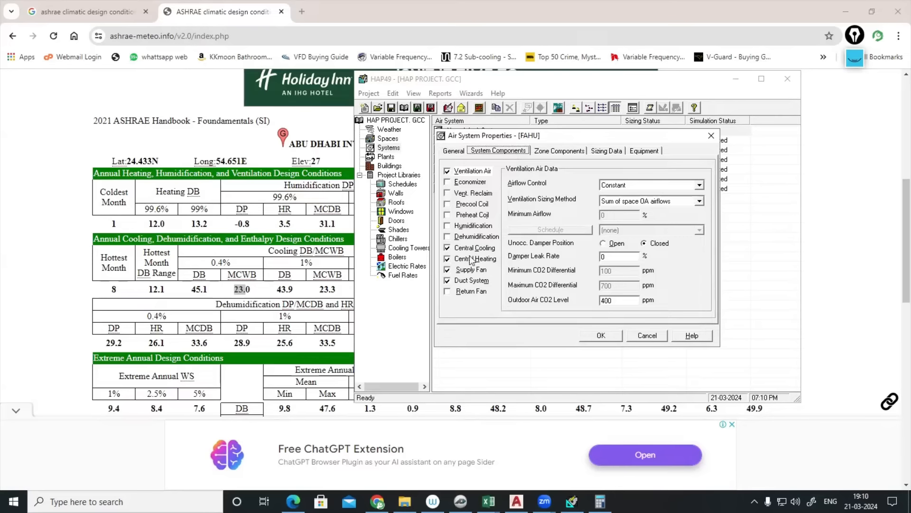
click(479, 235)
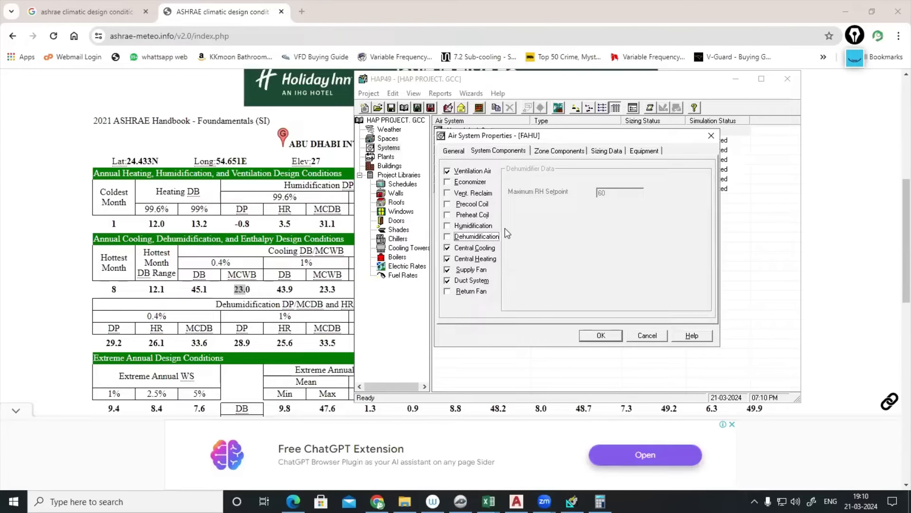
click(446, 237)
double_click(615, 194)
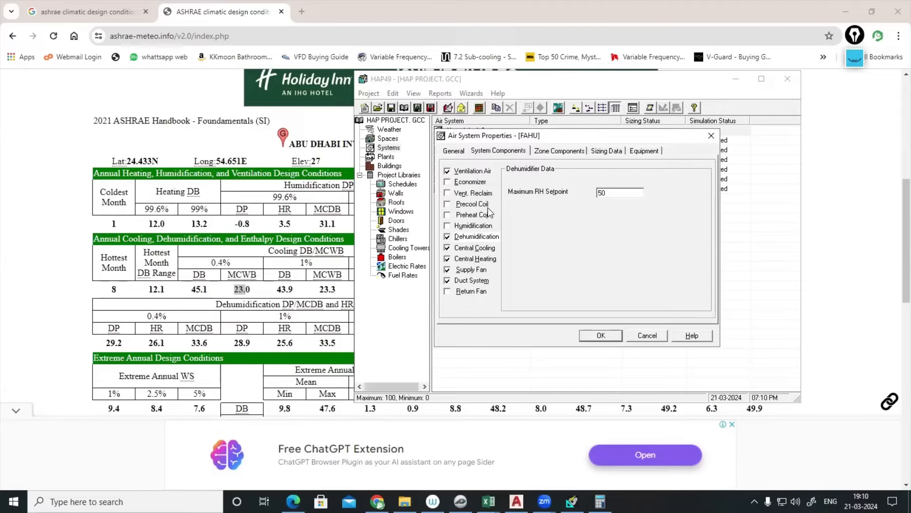
- Set ventilation airflow control to Demand Controlled Ventilation with a 10% base rate
click(473, 171)
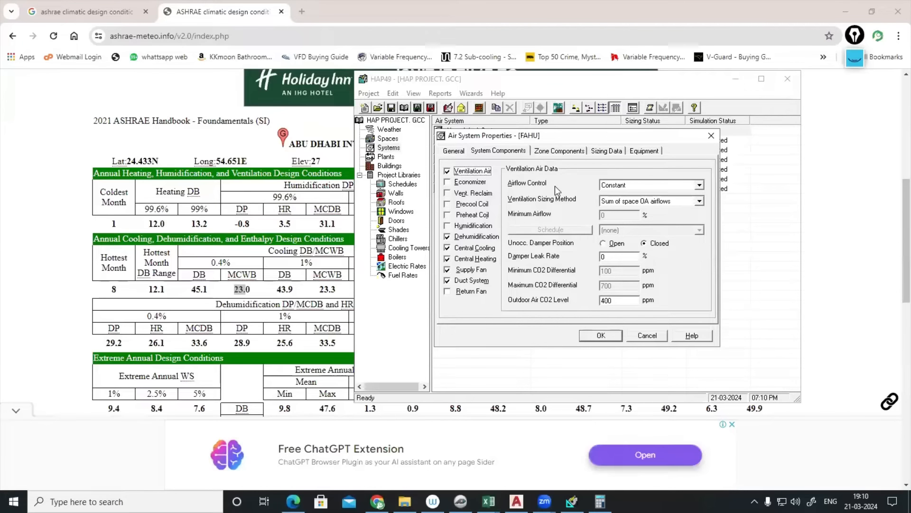
click(701, 185)
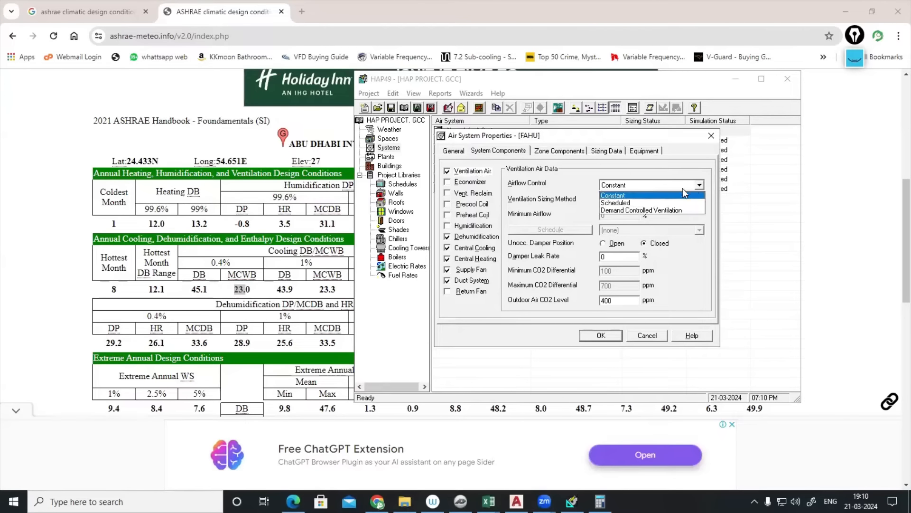
click(647, 210)
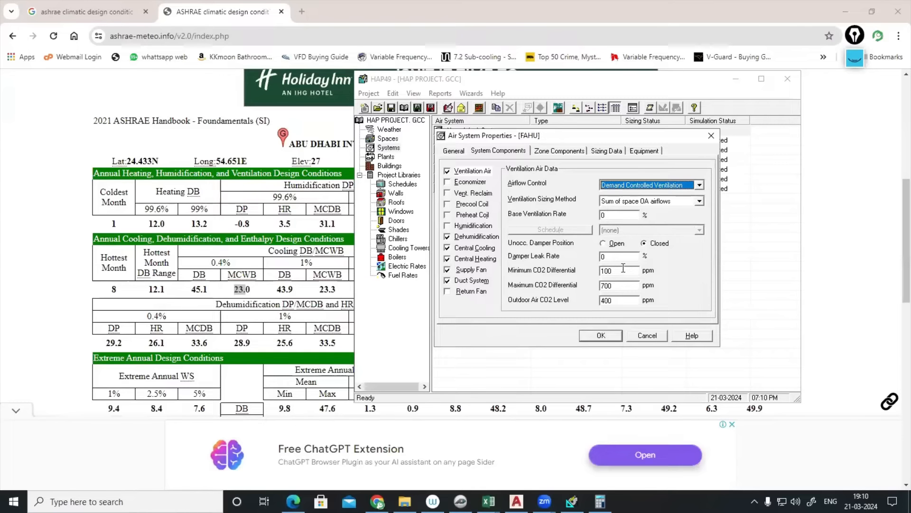
click(616, 215)
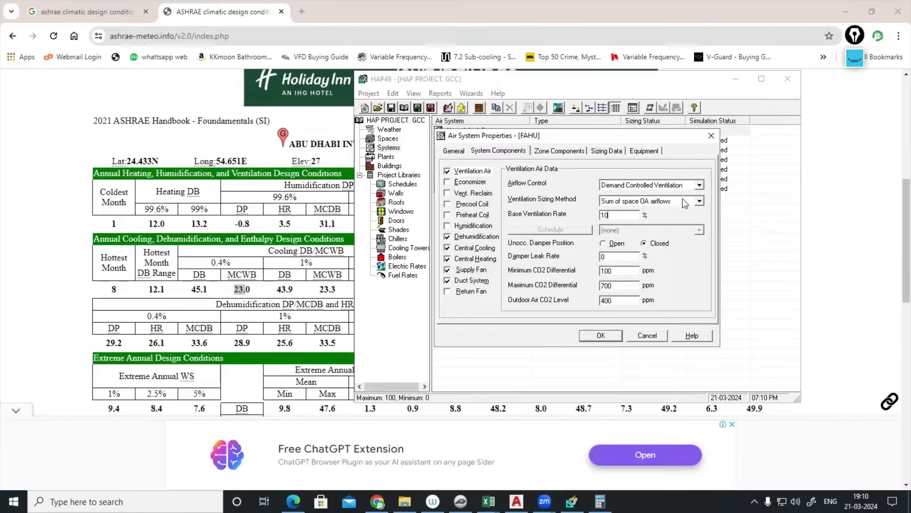
click(565, 151)
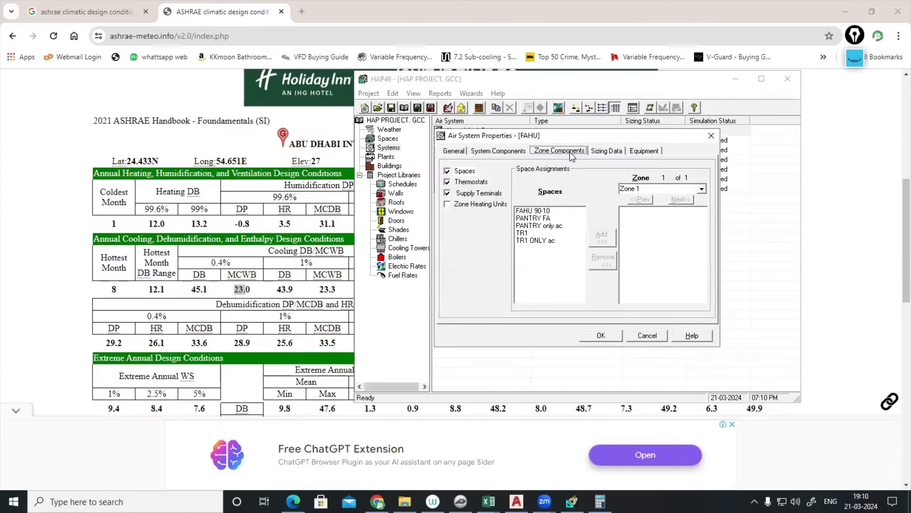
- Assign space FAHU 90-10 and give the zone a new thermostat schedule named FAHU
double_click(555, 211)
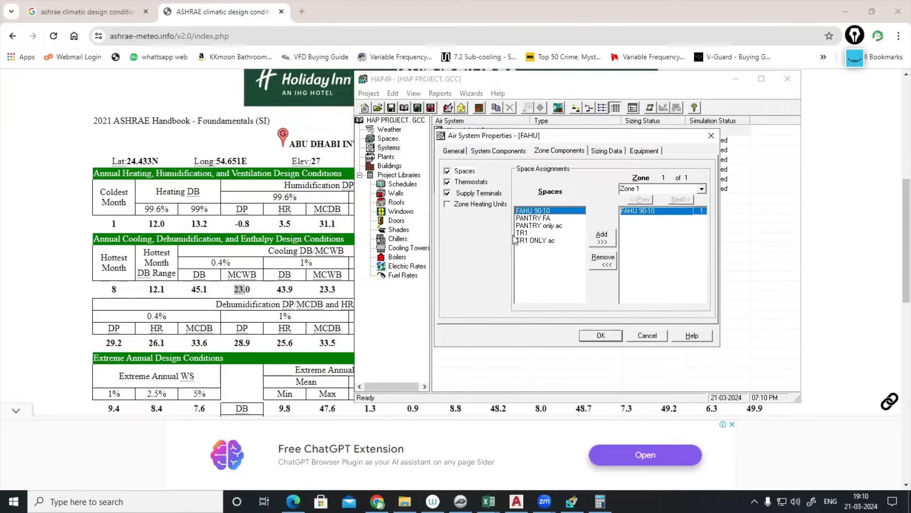
click(479, 184)
click(695, 294)
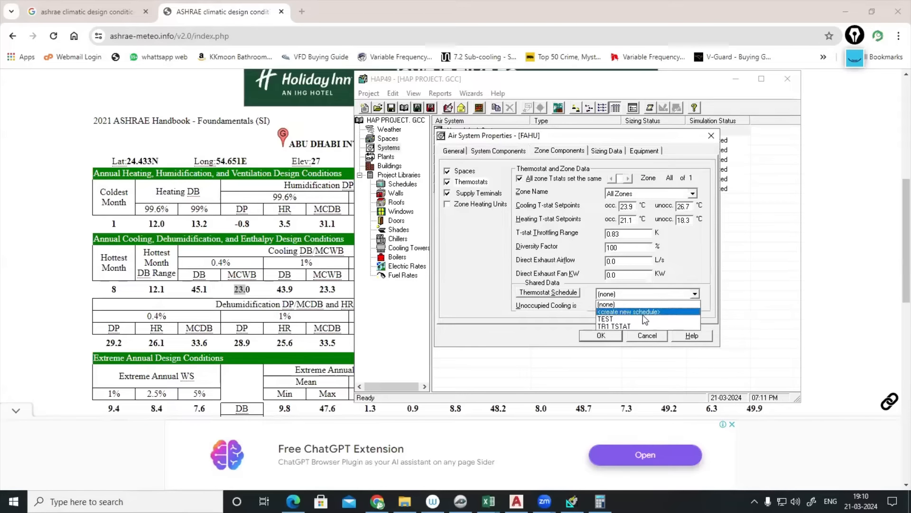
click(635, 319)
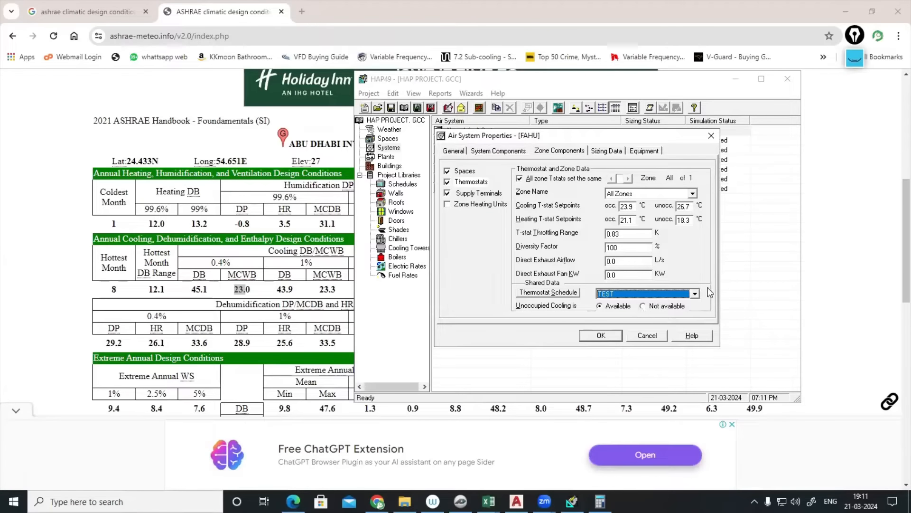
click(698, 294)
click(651, 311)
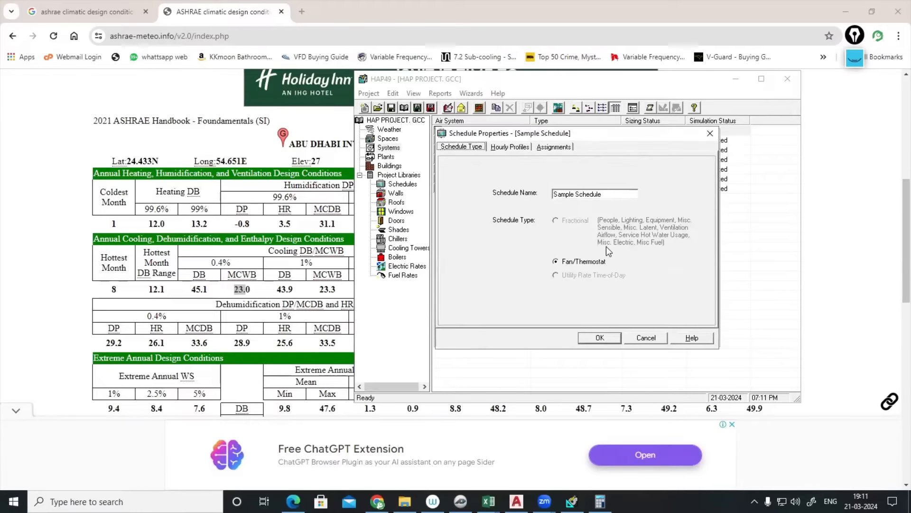
click(606, 195)
text(FAHU)
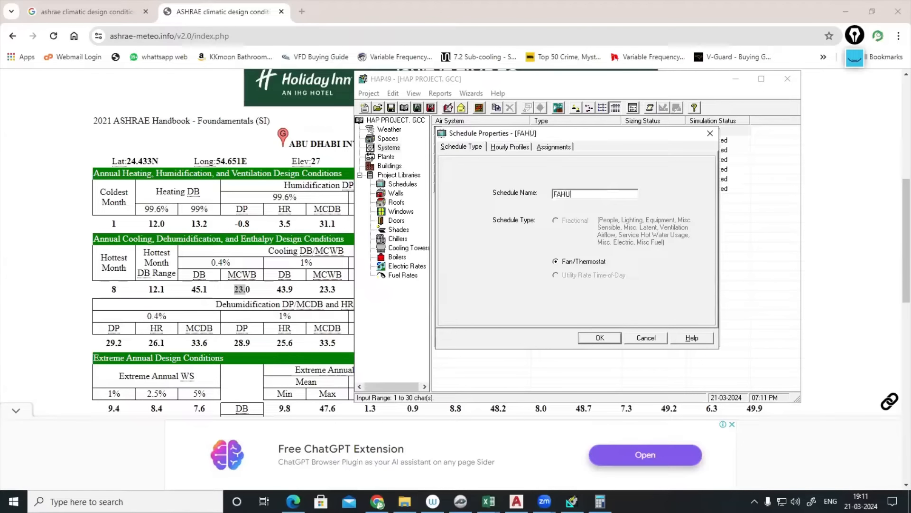
click(601, 338)
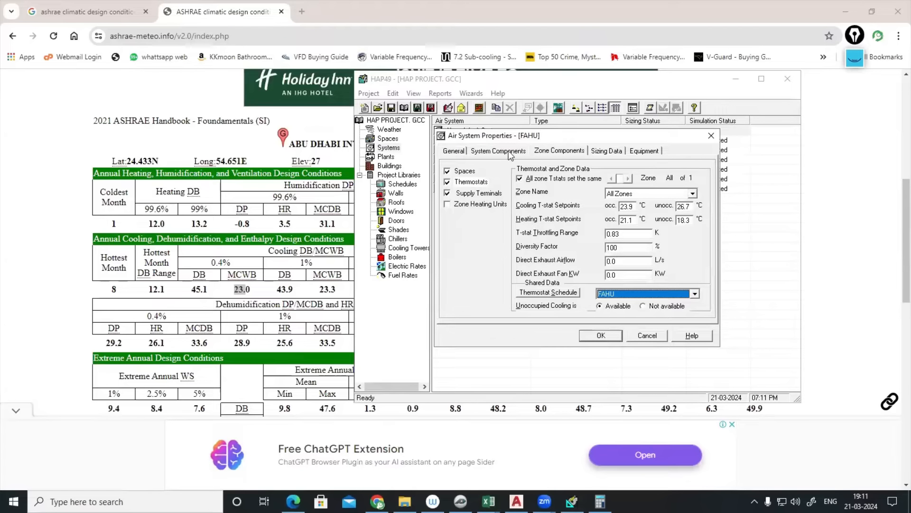
- Review the zone and sizing data settings, then save the FAHU air system
click(465, 171)
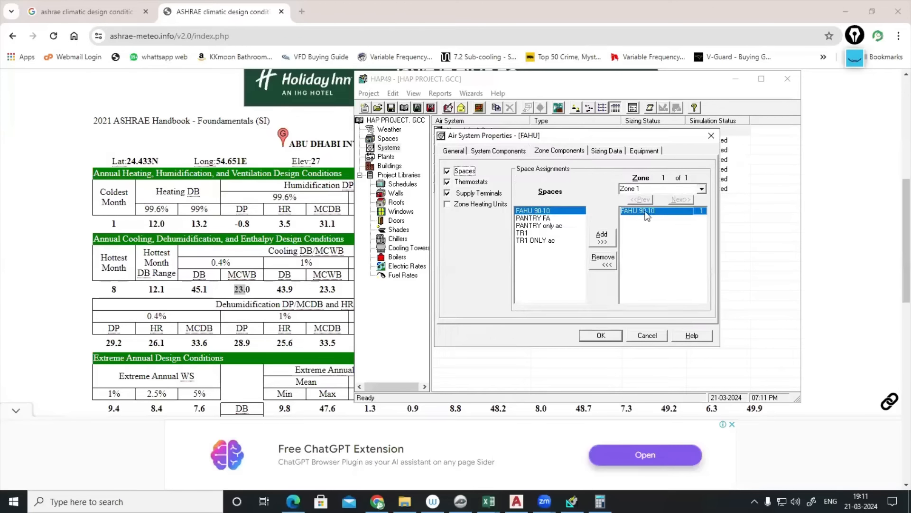
click(475, 183)
click(607, 151)
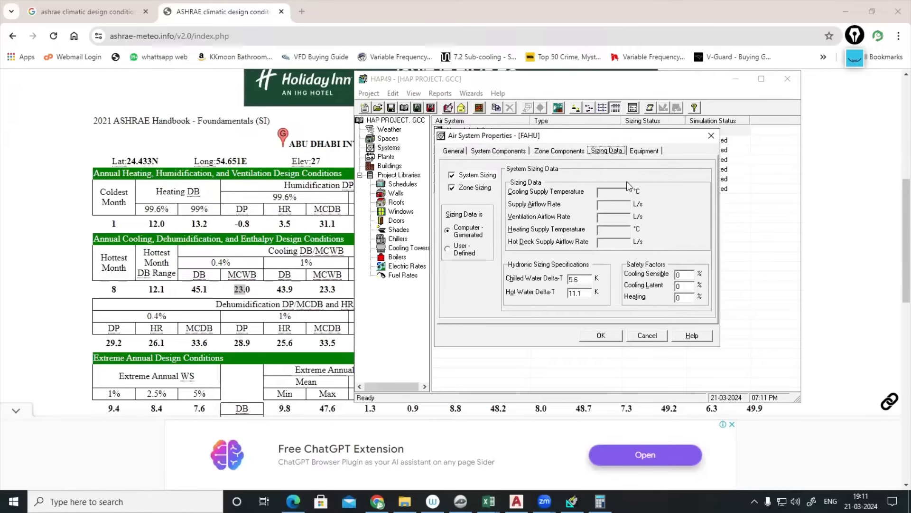
click(684, 274)
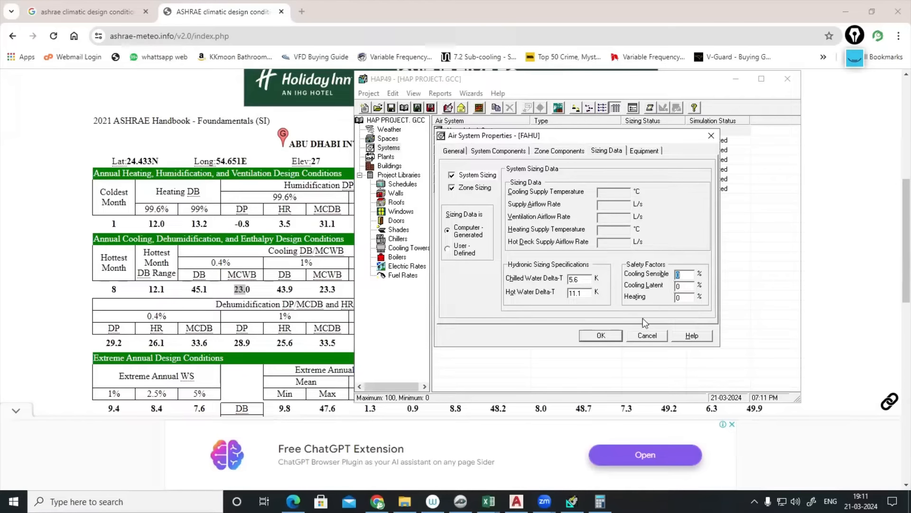
click(601, 335)
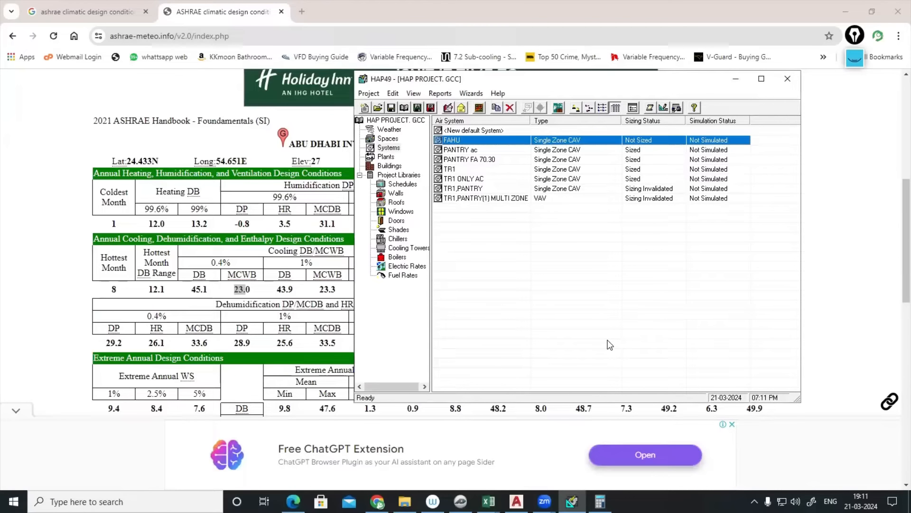
- Preview the FAHU design results sizing summary report, zoomed in for reading
right_click(458, 140)
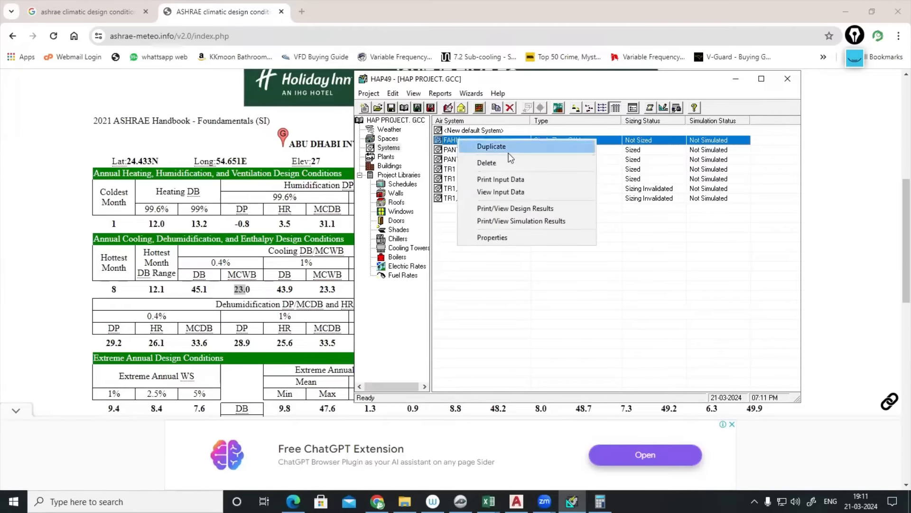
click(522, 209)
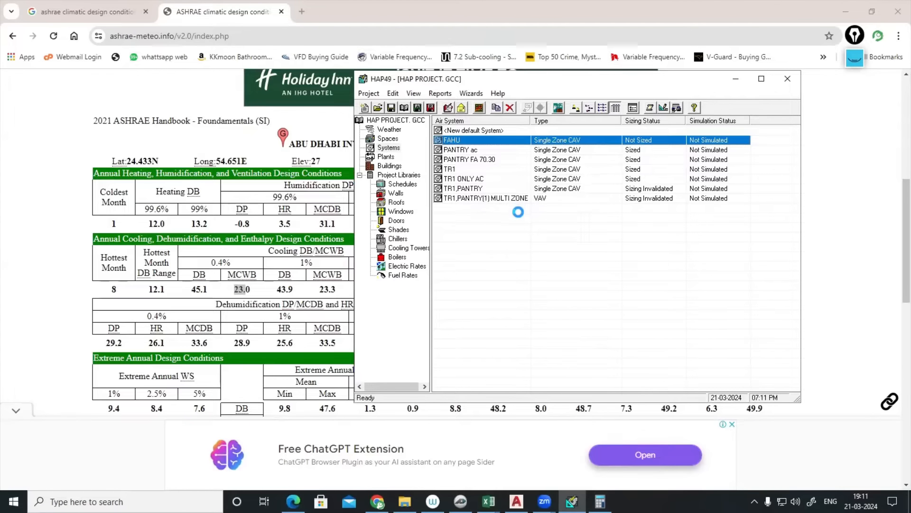
click(452, 344)
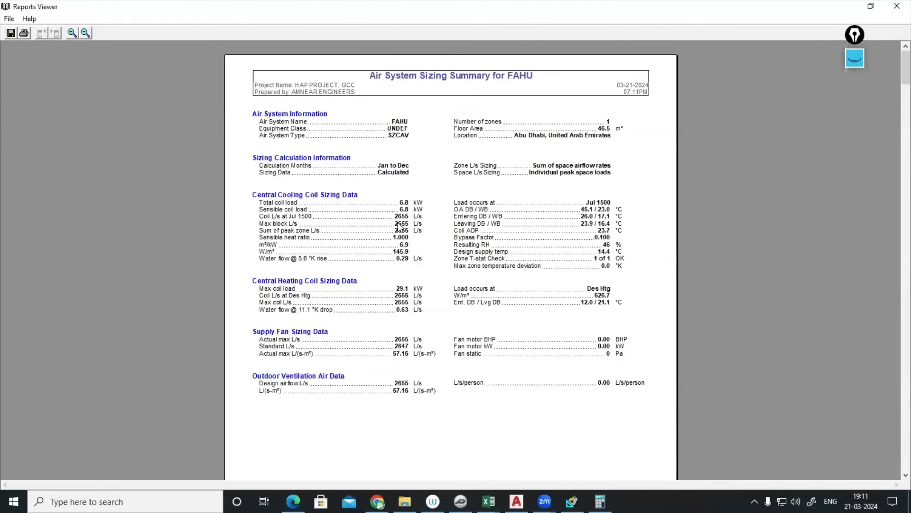
click(71, 33)
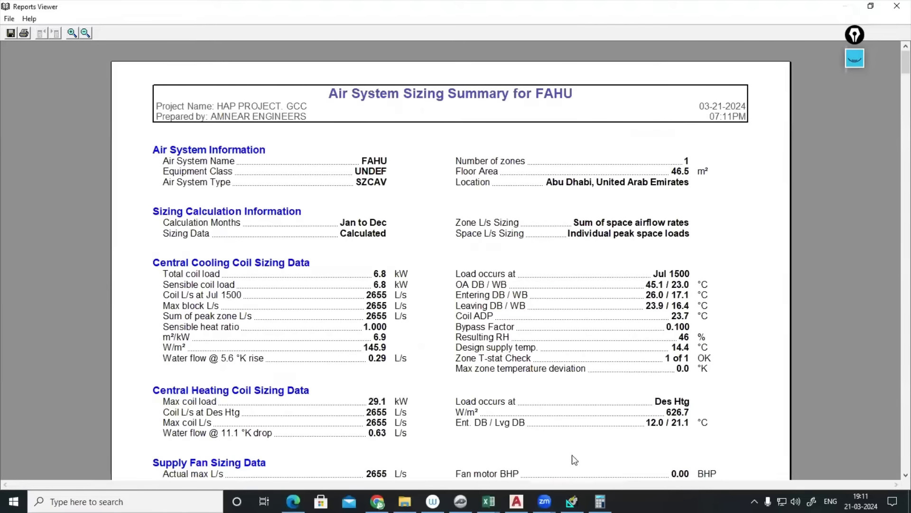
click(599, 502)
- Compare the 2655 L/s airflow and 6.8 kW coil load with the HVAC drawing, then exit the viewer
click(600, 501)
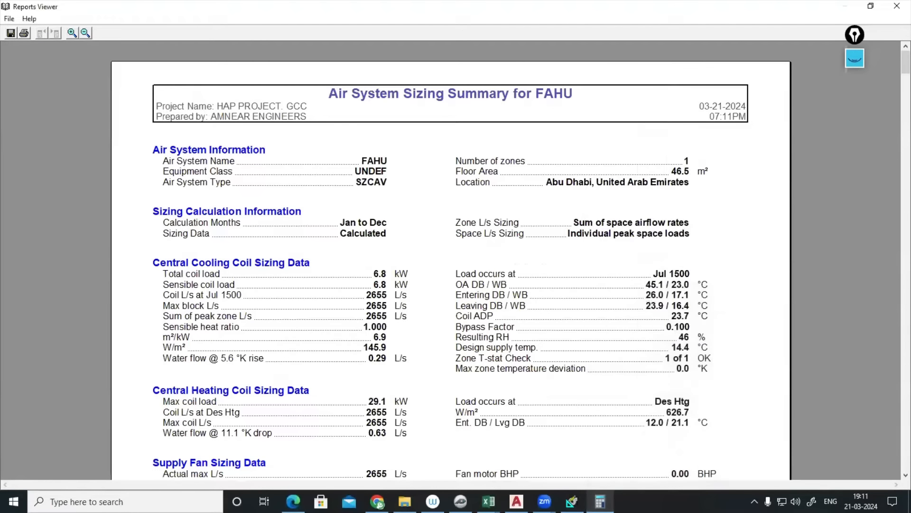
mouse_move(572, 501)
click(516, 501)
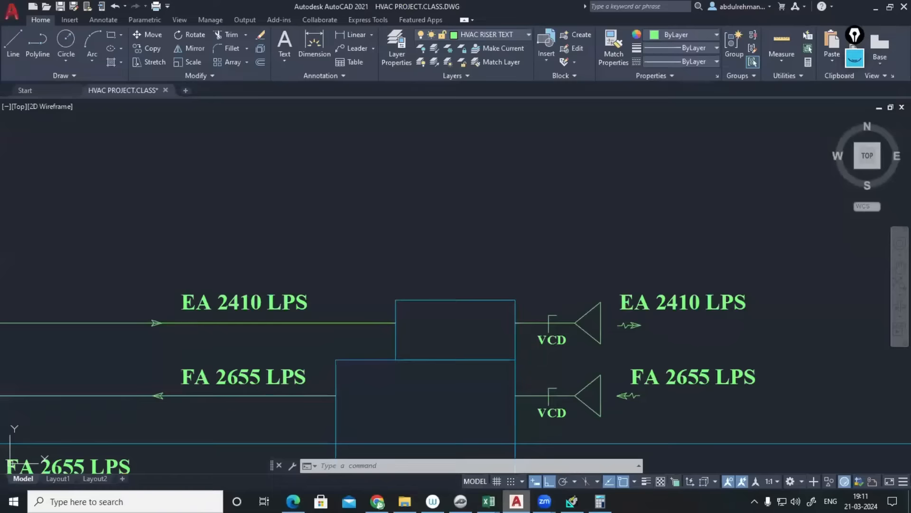
click(516, 502)
drag(363, 296, 383, 294)
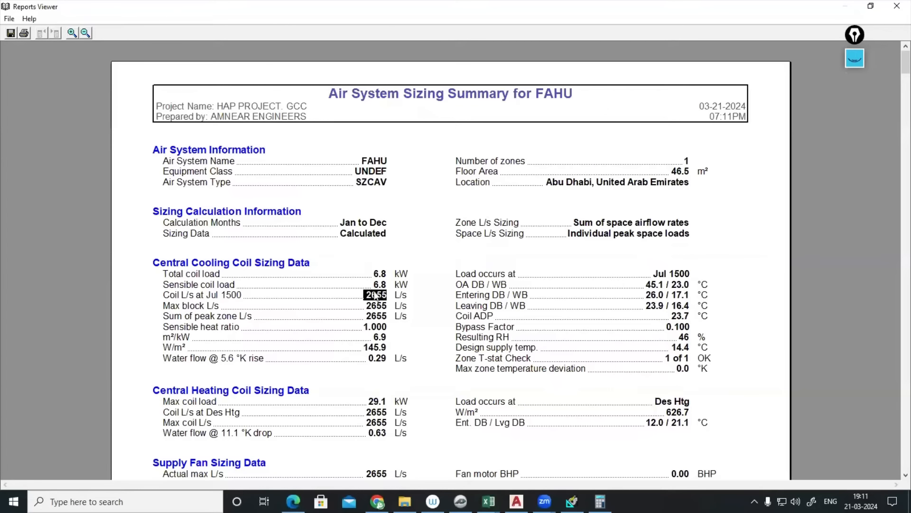
drag(373, 274, 389, 280)
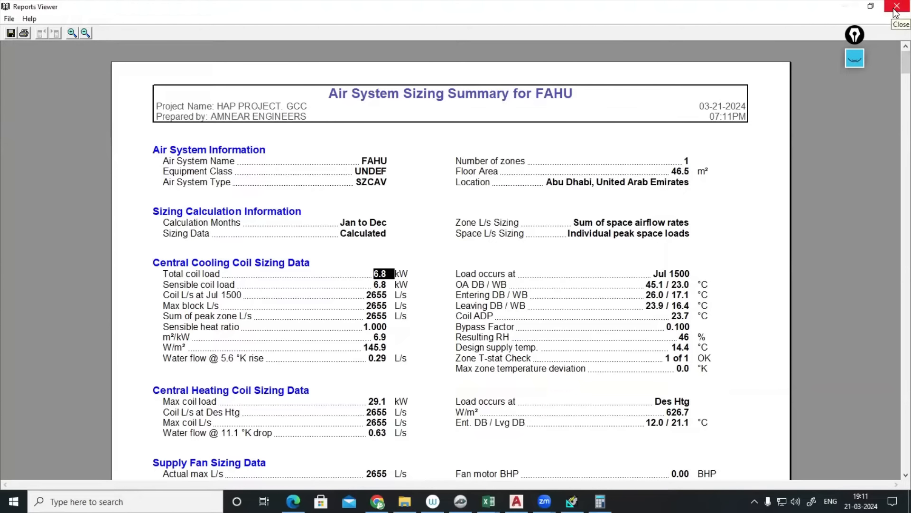
click(517, 501)
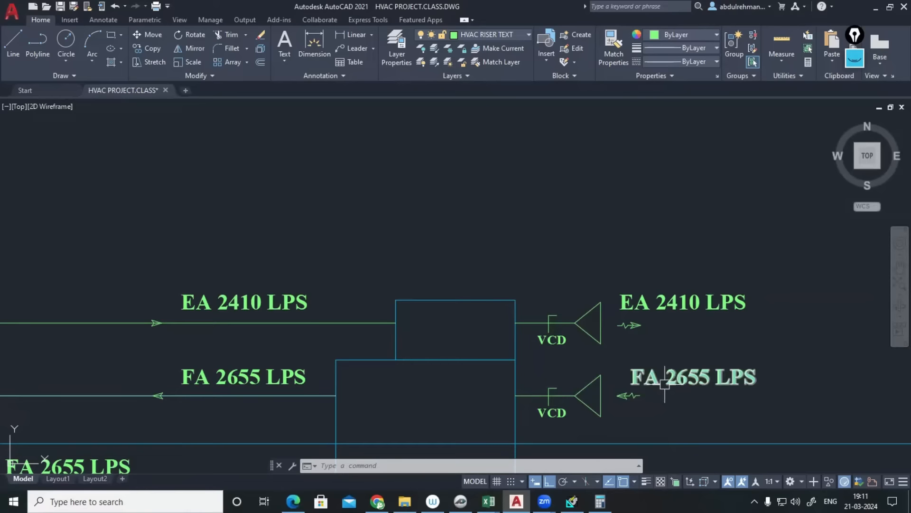
mouse_move(243, 375)
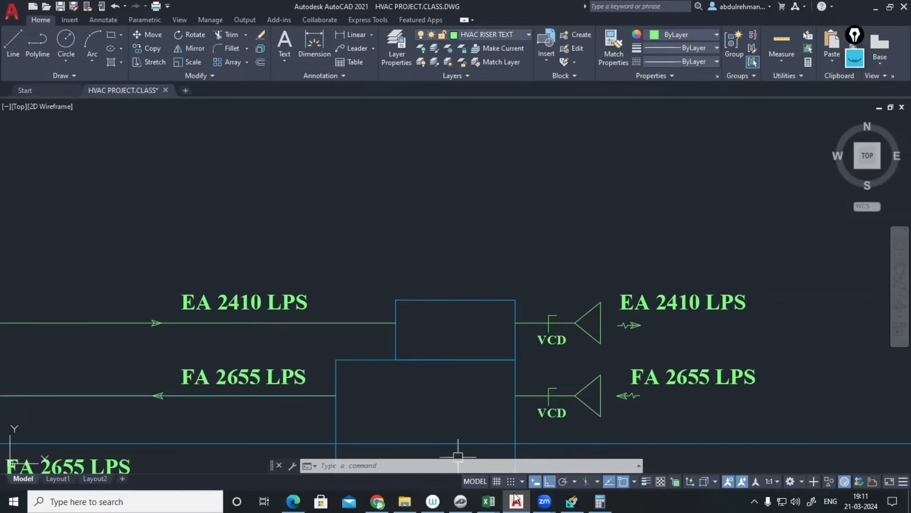
click(572, 501)
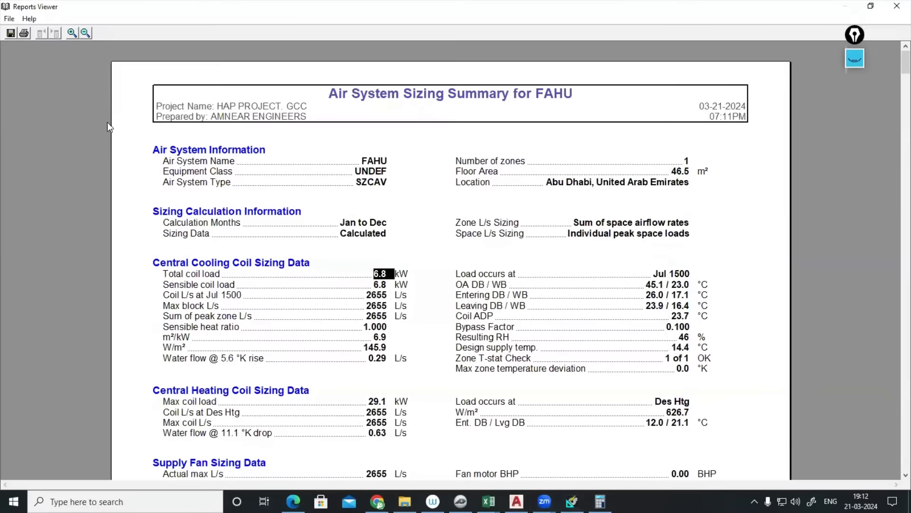
click(10, 19)
click(30, 80)
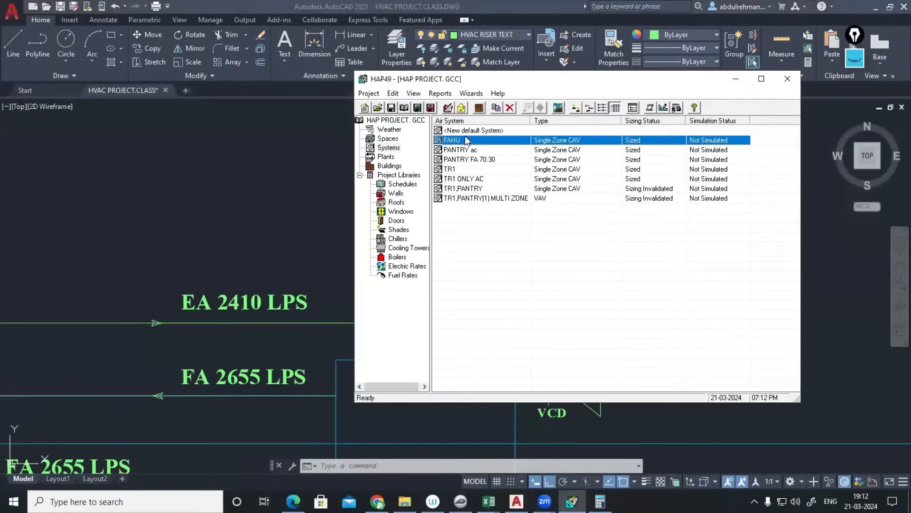
- Change the FAHU ventilation airflow control to Constant and confirm
click(524, 151)
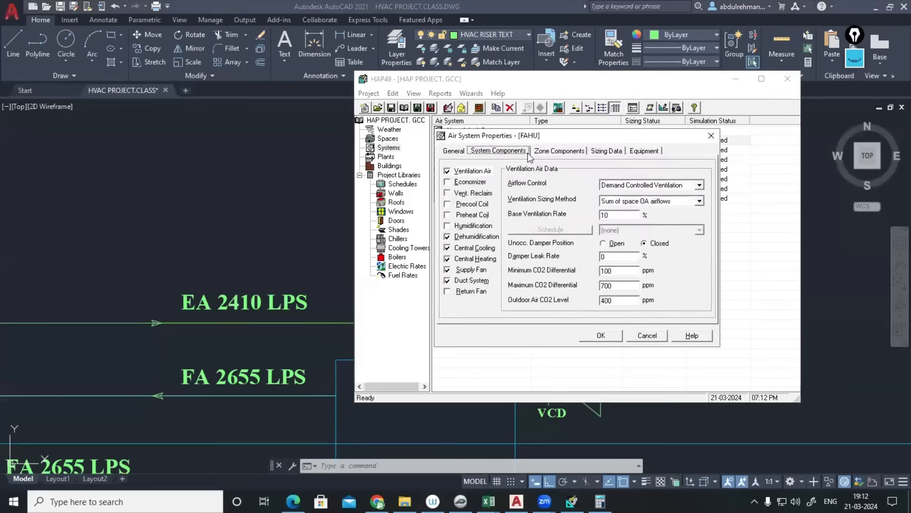
click(700, 185)
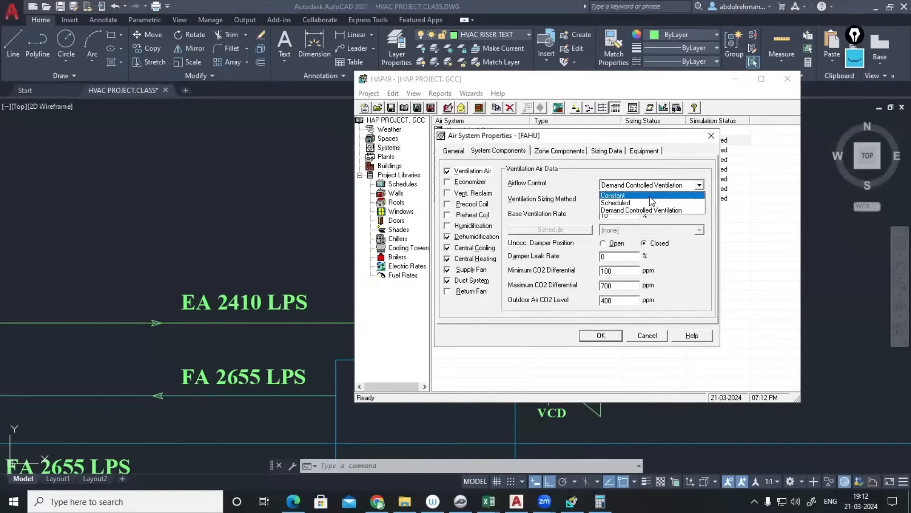
click(626, 193)
click(601, 335)
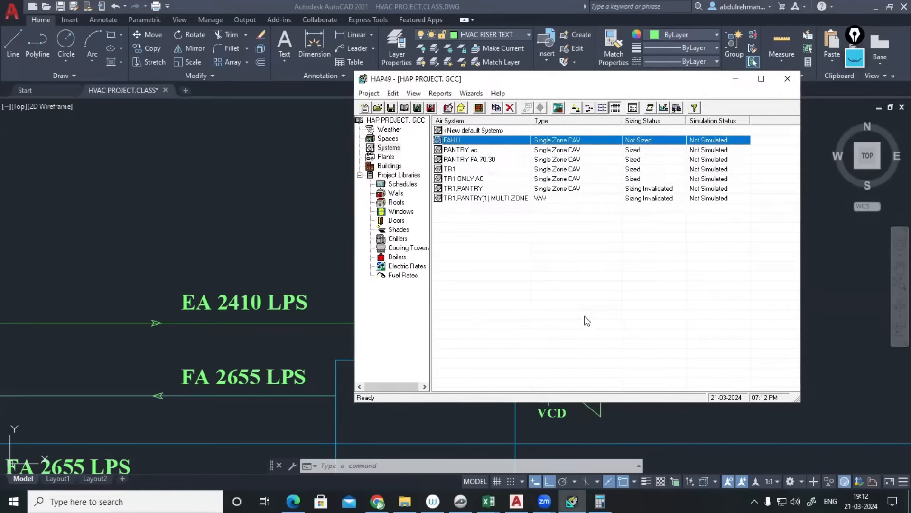
- Preview the re-sized FAHU report and review its new 67.8 kW total coil load
right_click(467, 139)
click(516, 205)
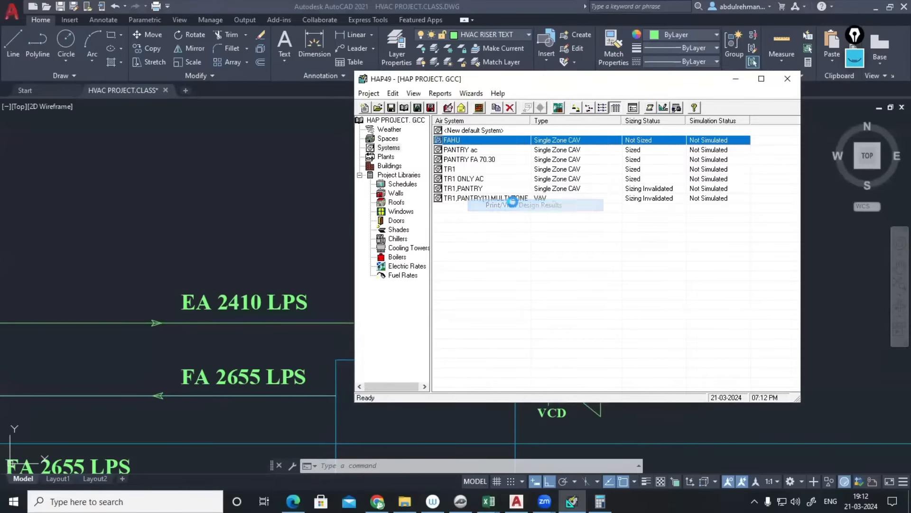
click(463, 347)
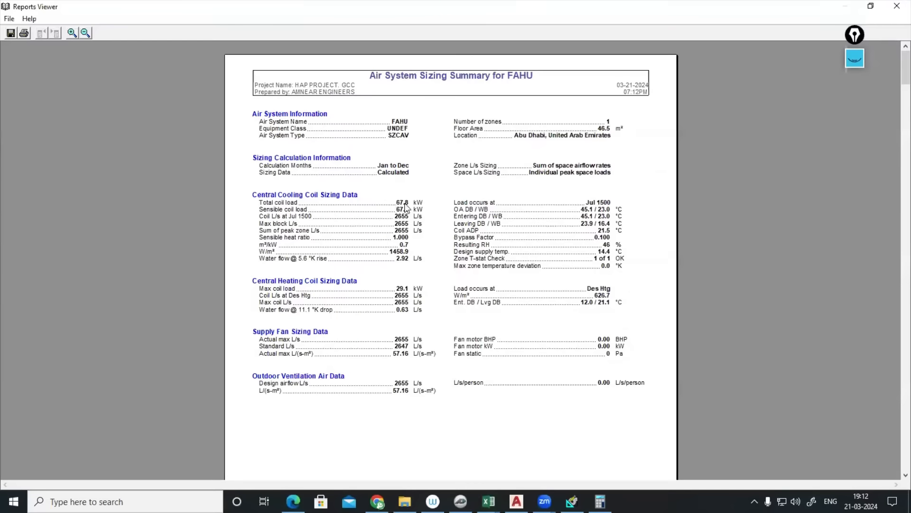
drag(406, 207, 418, 209)
scroll(441, 258, down, 15)
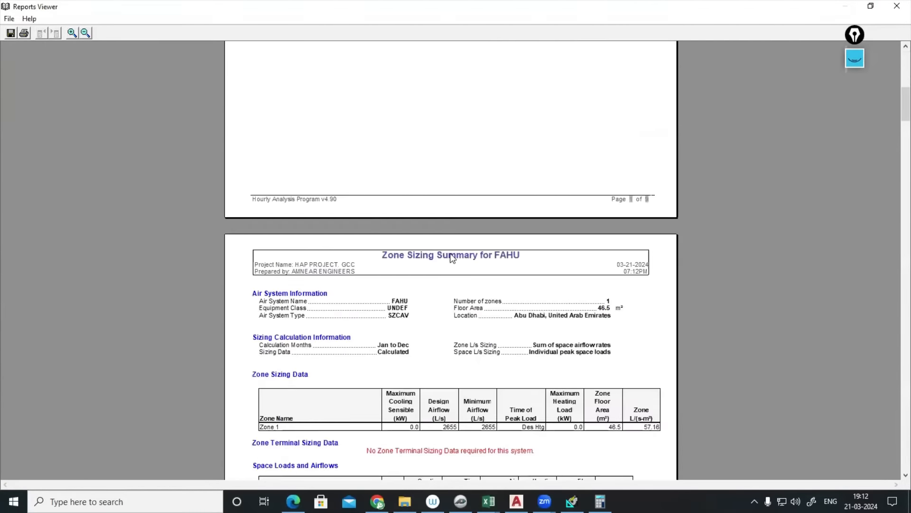
scroll(574, 267, down, 15)
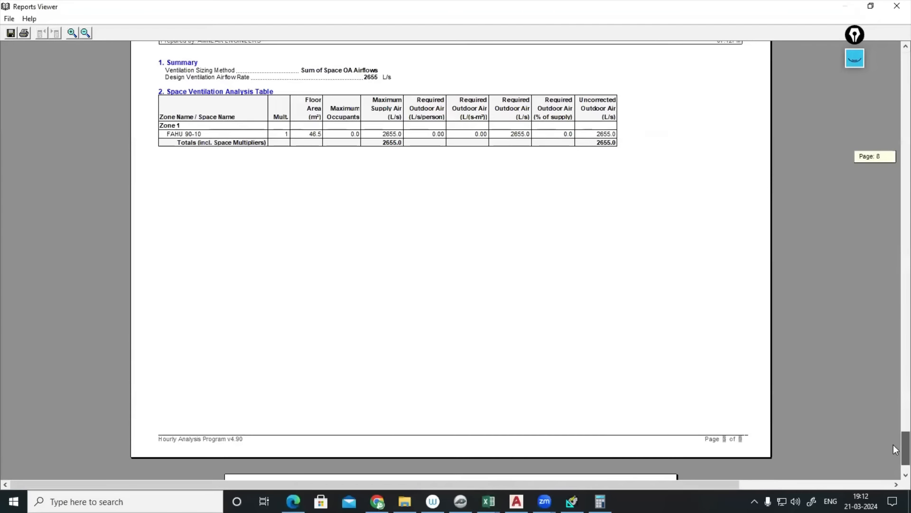
scroll(577, 286, down, 8)
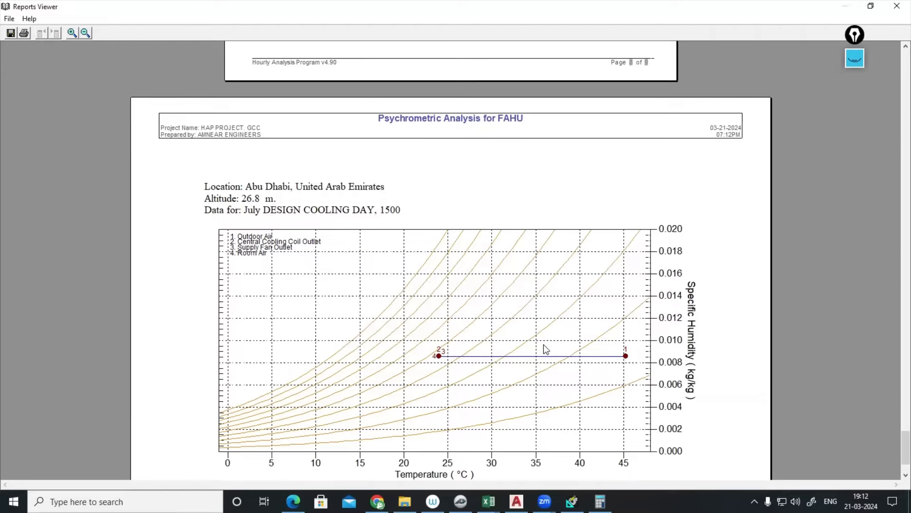
drag(906, 444, 906, 67)
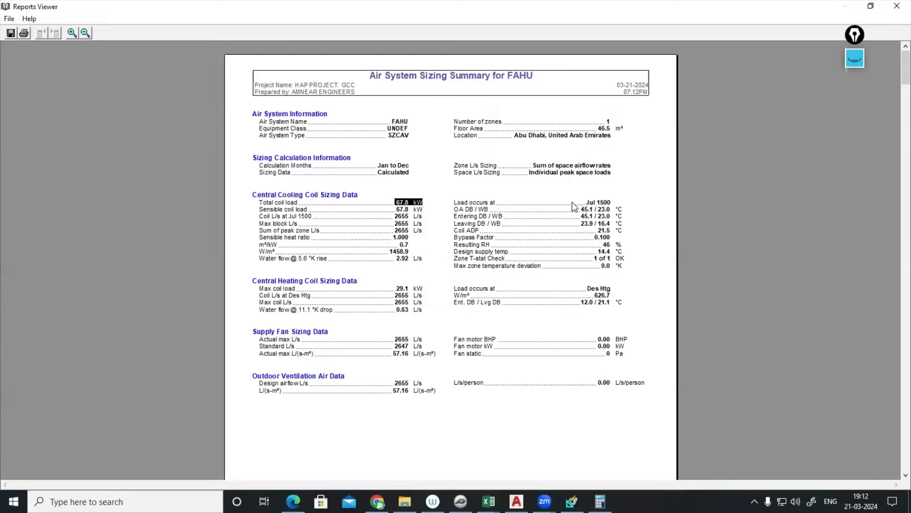
click(8, 19)
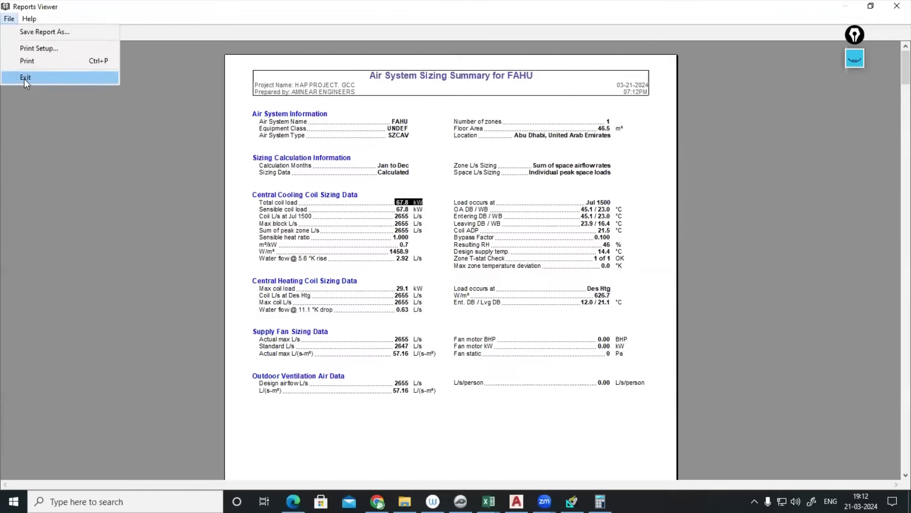
- Restore the FAHU airflow control to Demand Controlled Ventilation
click(24, 79)
double_click(462, 142)
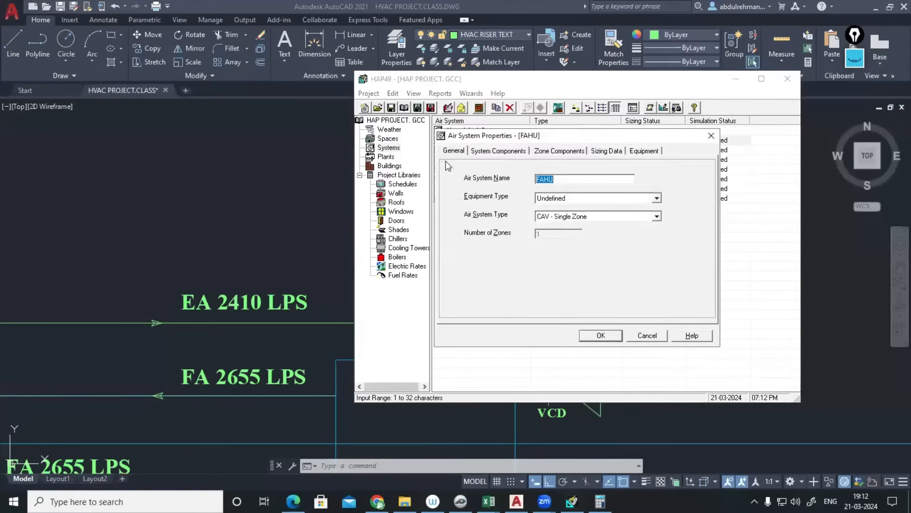
click(501, 150)
click(488, 172)
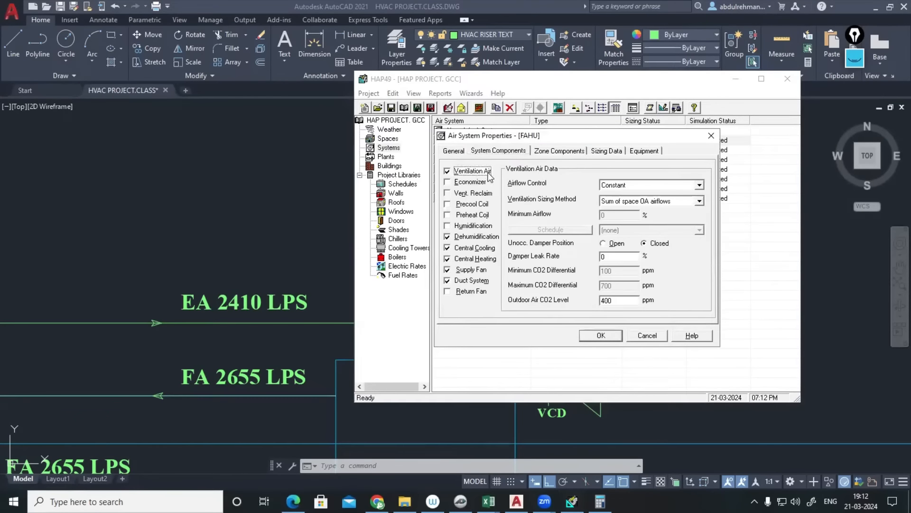
click(617, 215)
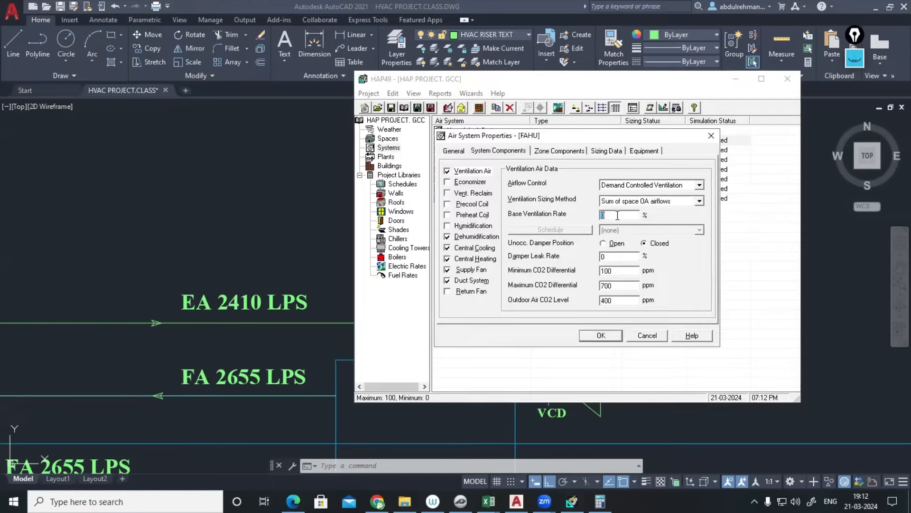
click(600, 335)
- Preview the FAHU design report, check the 6.8 kW coil load and psychrometric chart, then close it
right_click(447, 140)
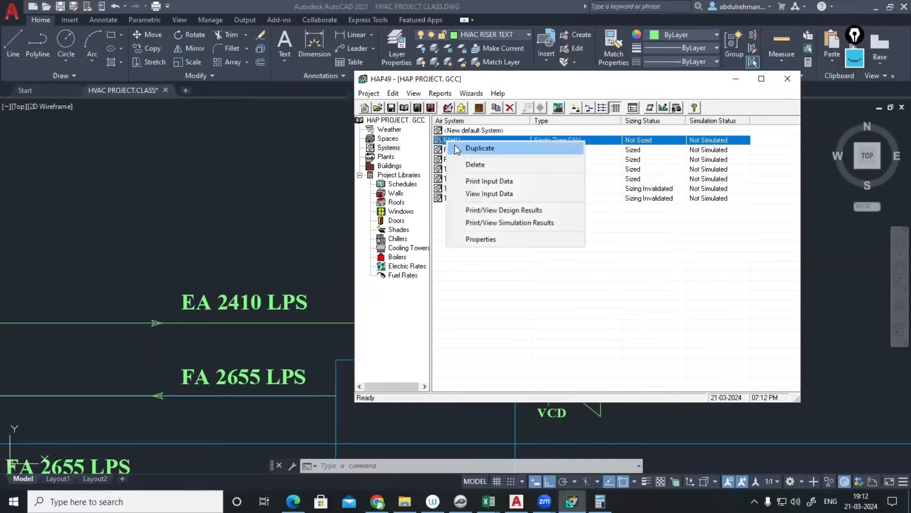
click(486, 209)
click(461, 344)
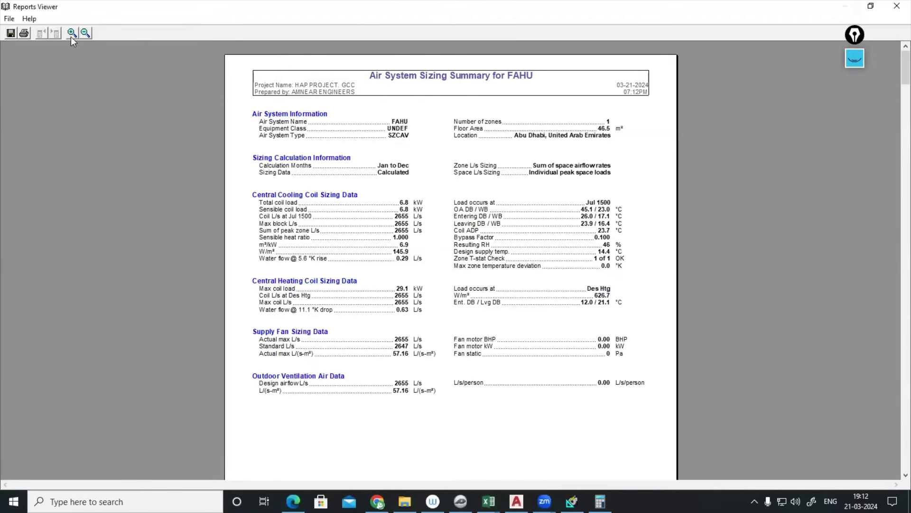
click(71, 33)
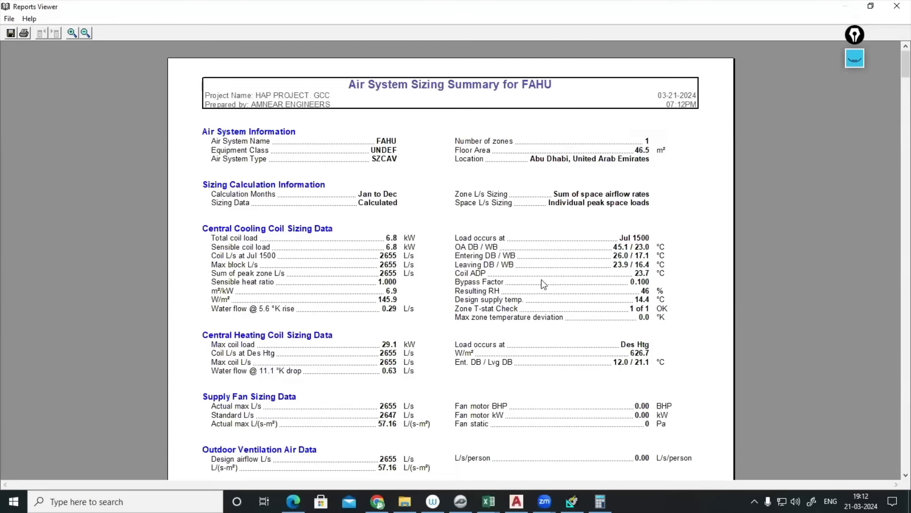
click(398, 239)
drag(906, 64, 878, 463)
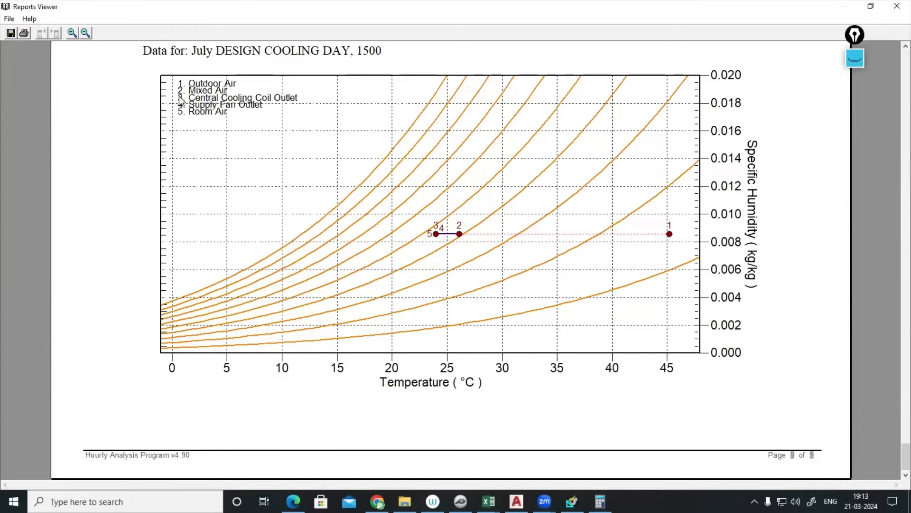
click(222, 98)
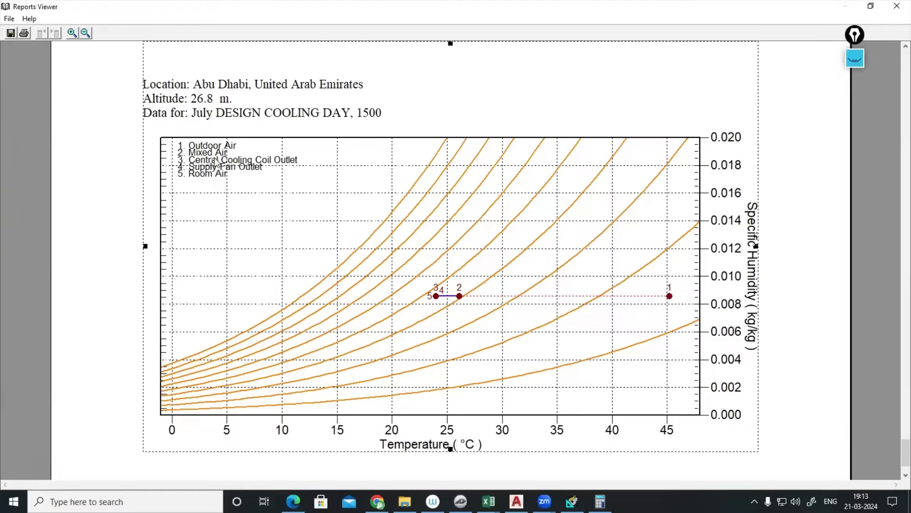
click(896, 7)
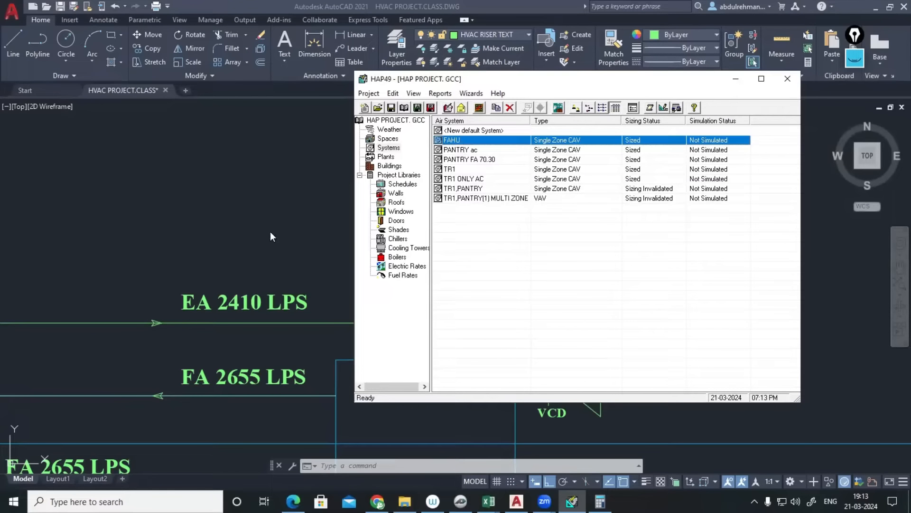
- Reopen the FAHU design results report preview, enlarged
drag(480, 86, 421, 117)
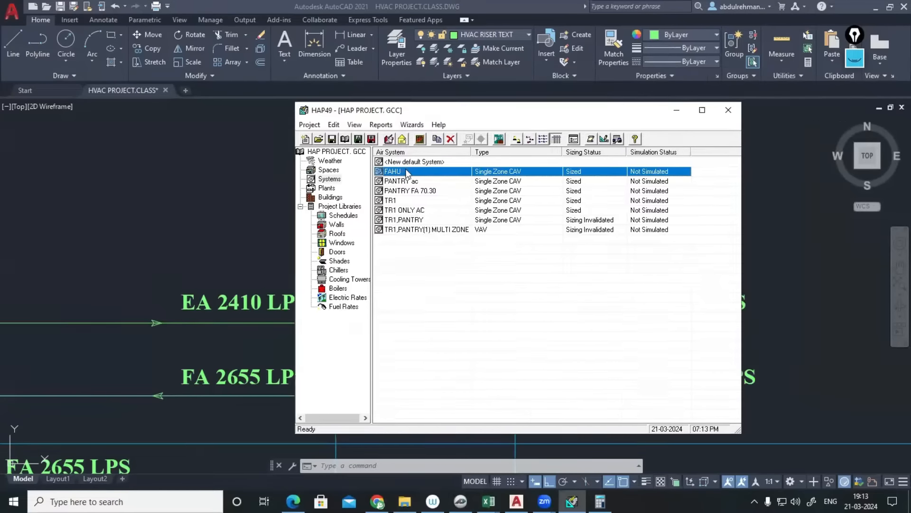
right_click(397, 172)
click(450, 243)
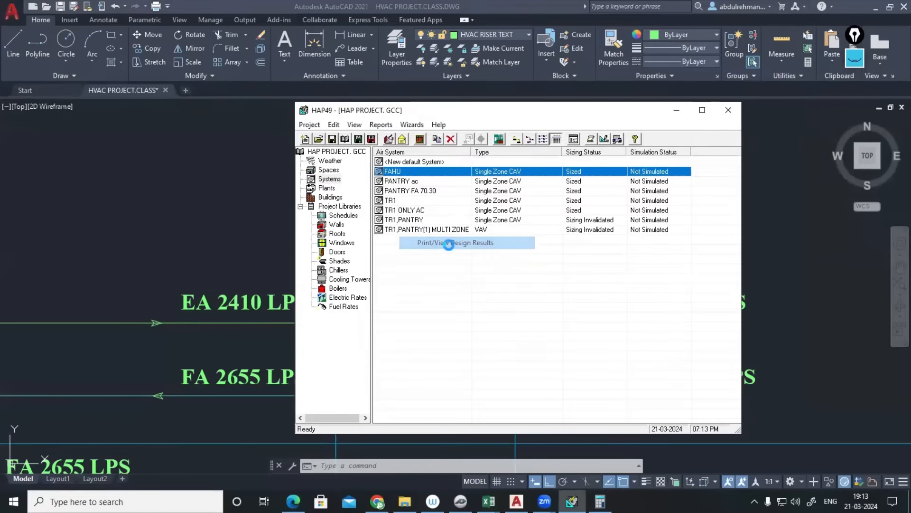
click(463, 346)
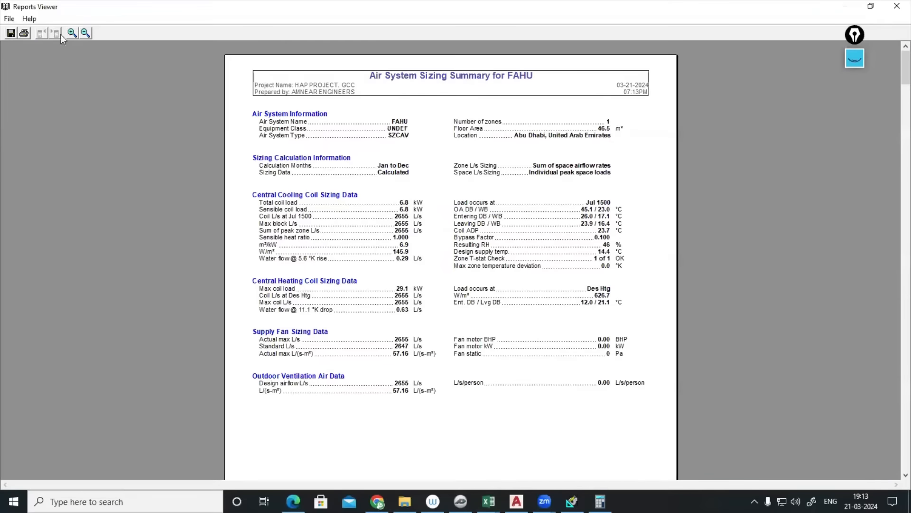
click(72, 33)
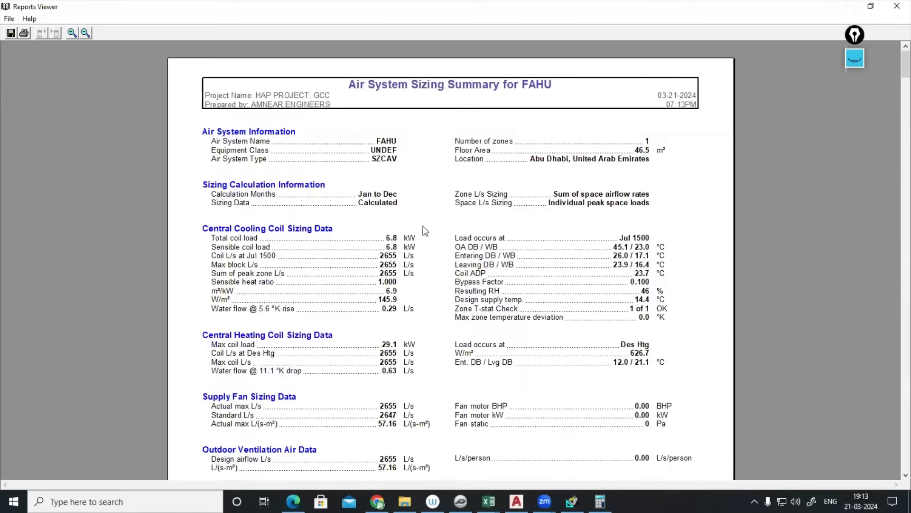
- Scroll to the psychrometrics table, highlight the 266 L/s Ventilation Air value, and return to the Sizing Summary
scroll(427, 242, down, 20)
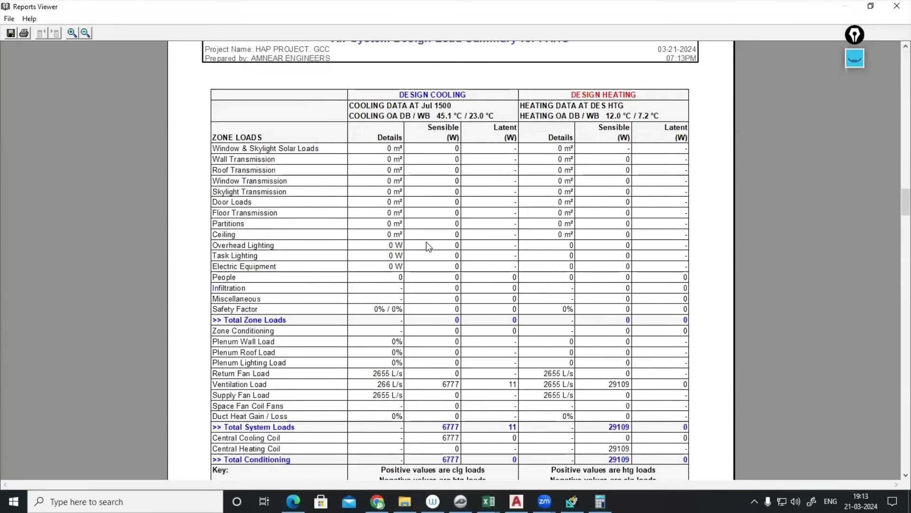
drag(445, 149, 502, 351)
scroll(448, 342, down, 1)
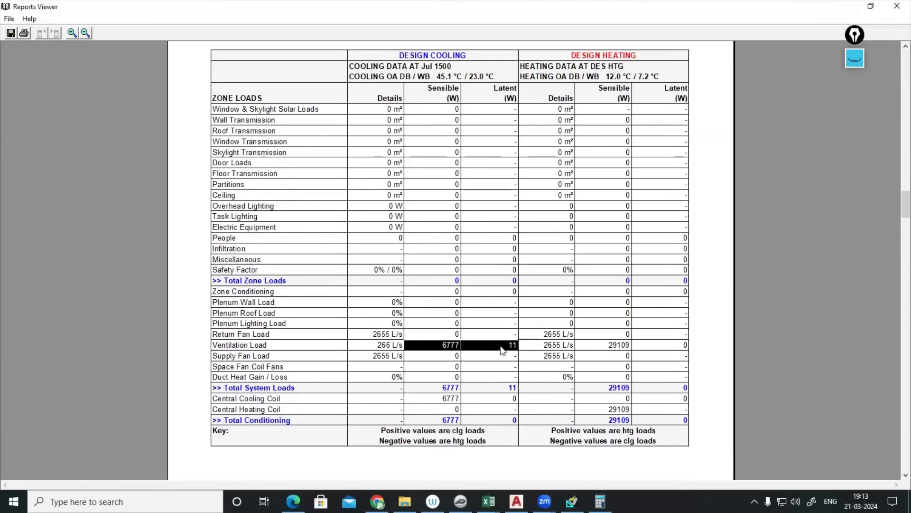
scroll(404, 336, down, 15)
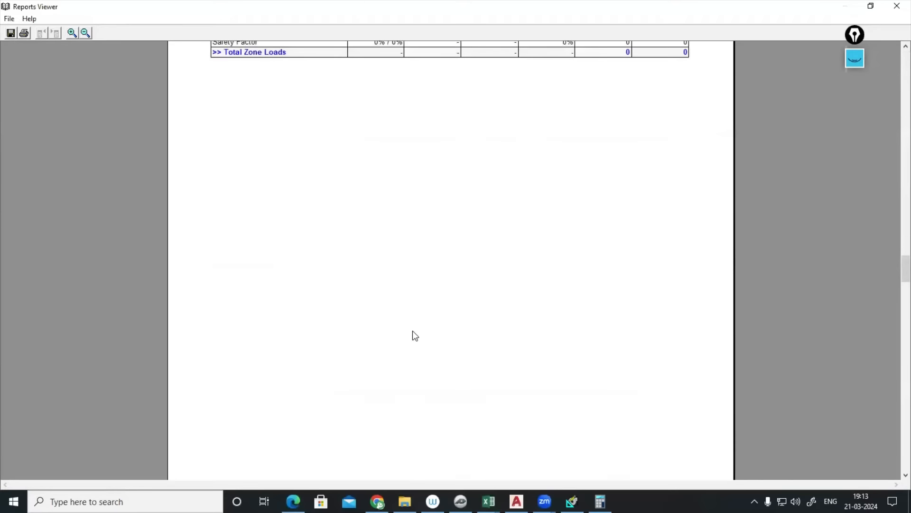
scroll(413, 333, down, 15)
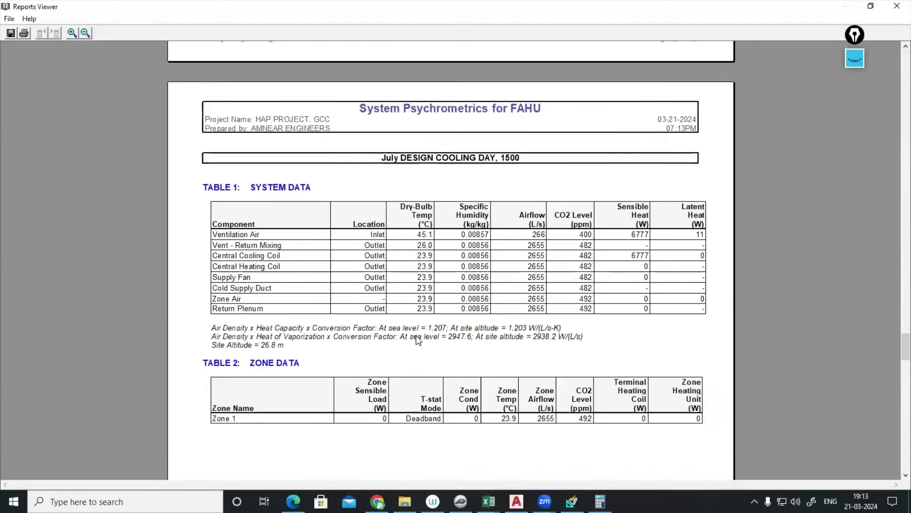
drag(538, 237, 548, 239)
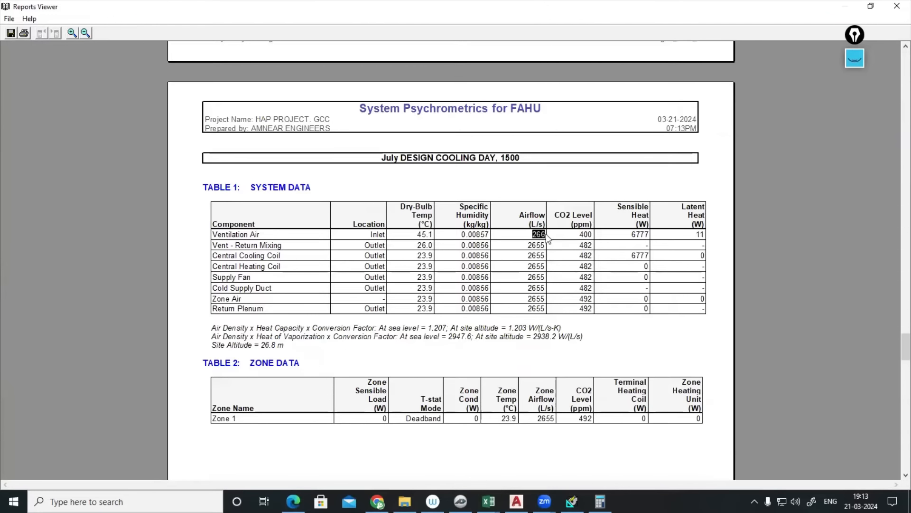
drag(213, 237, 271, 239)
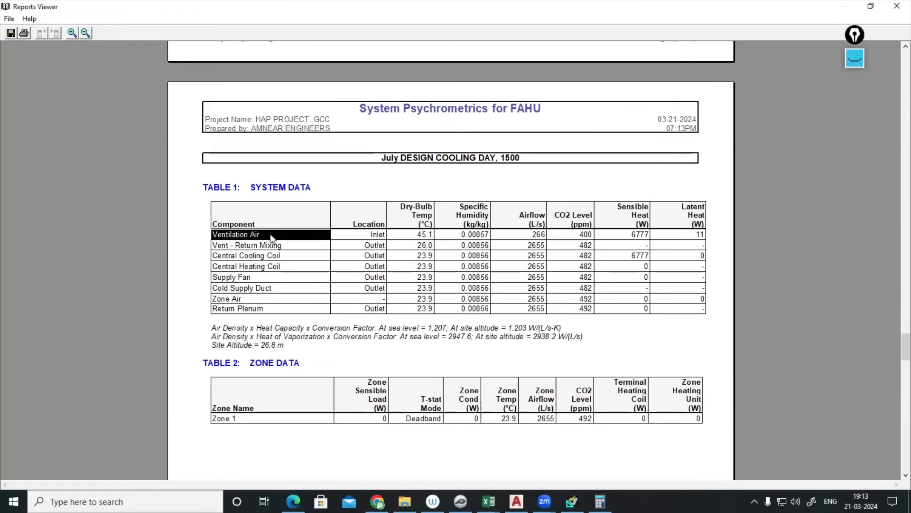
double_click(542, 238)
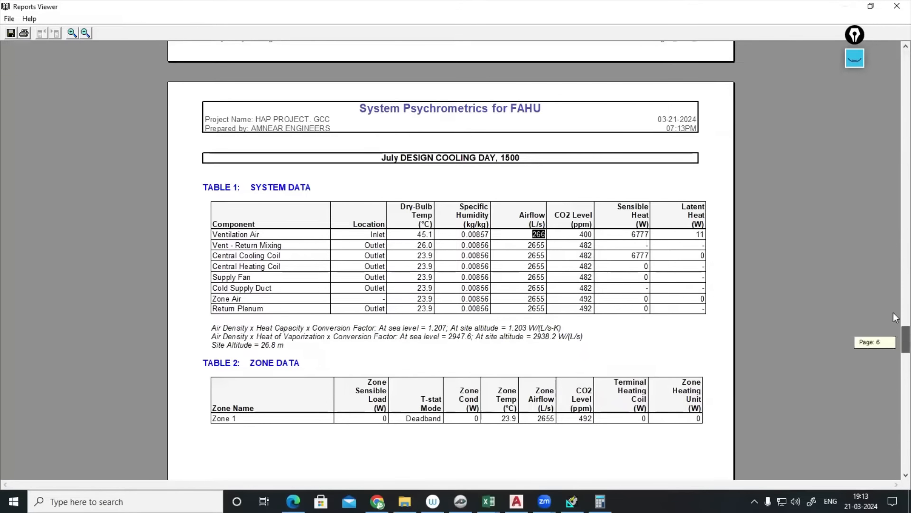
drag(895, 317, 890, 57)
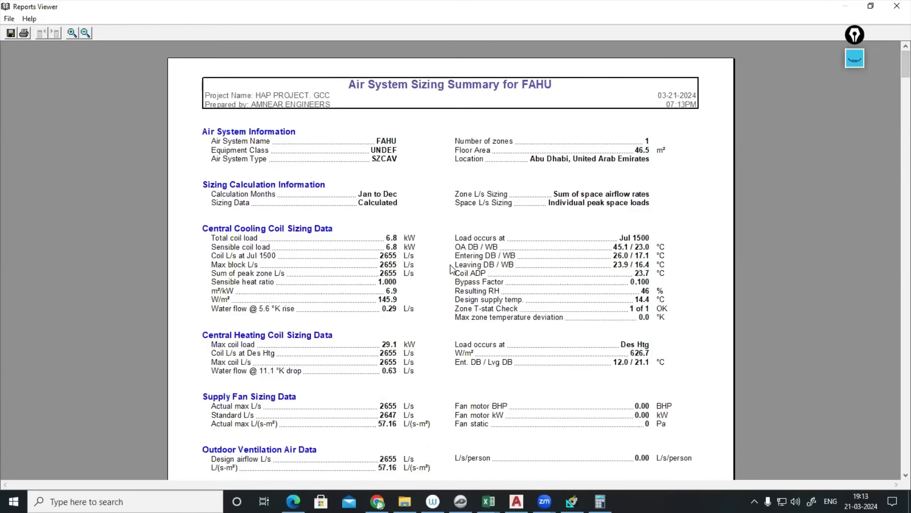
mouse_move(517, 501)
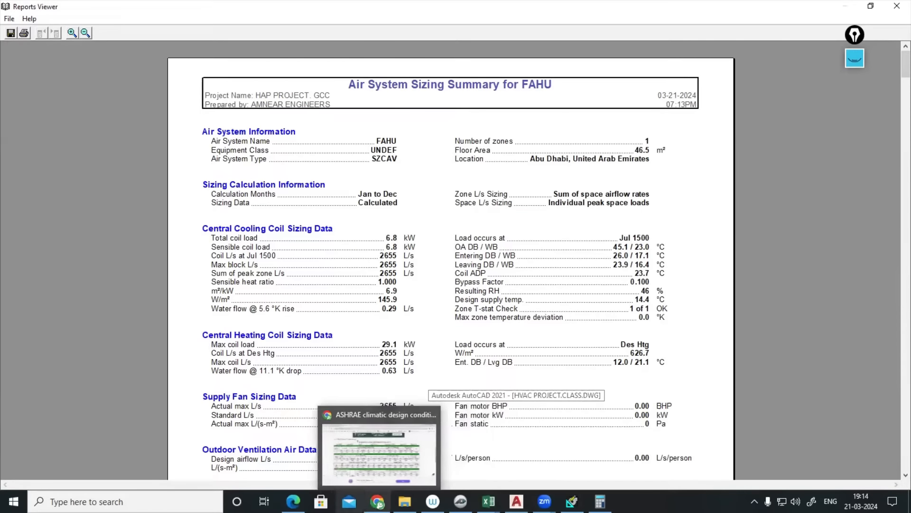
- Bring up the Abu Dhabi Intl ASHRAE table, highlight the Cooling DB/MCWB heading, and start the annotation pen
click(293, 501)
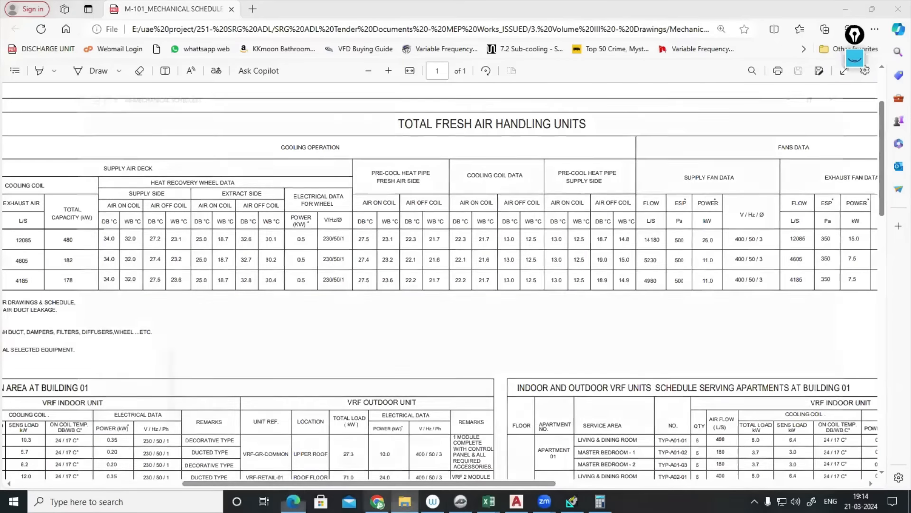
click(378, 501)
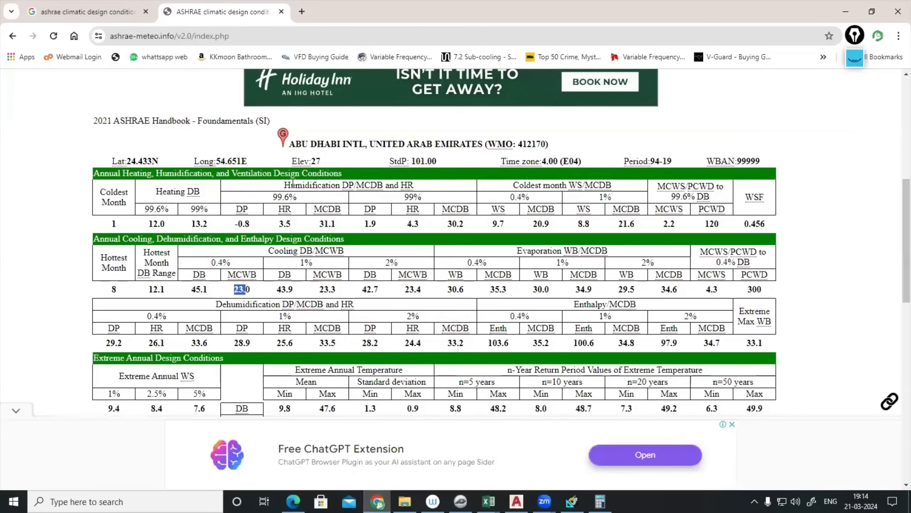
drag(285, 185, 350, 185)
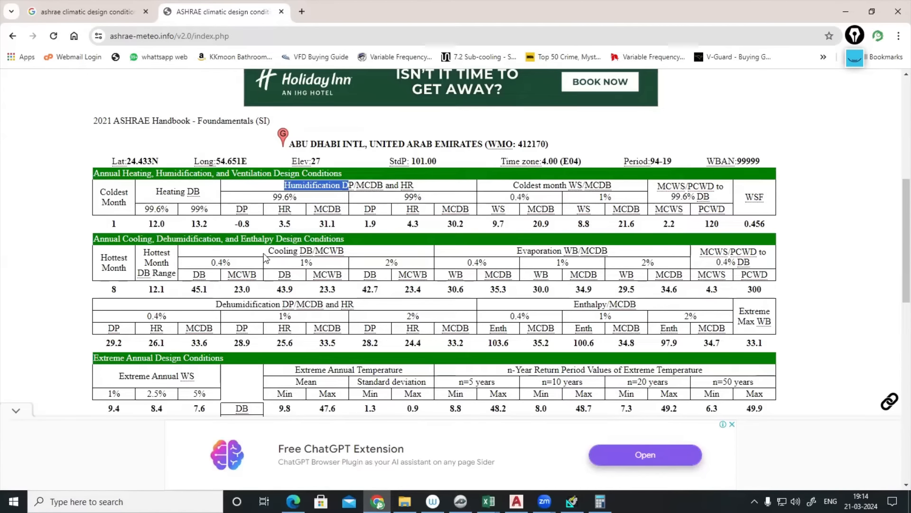
drag(267, 252, 347, 256)
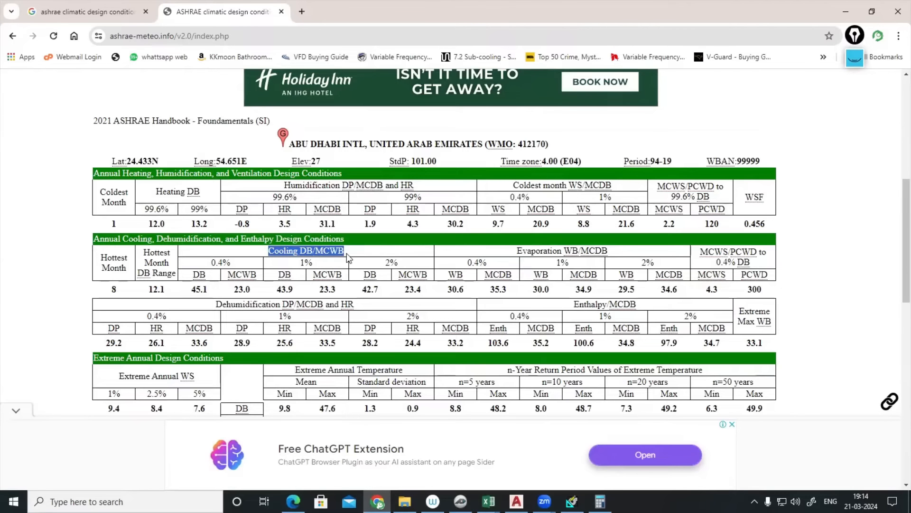
click(854, 58)
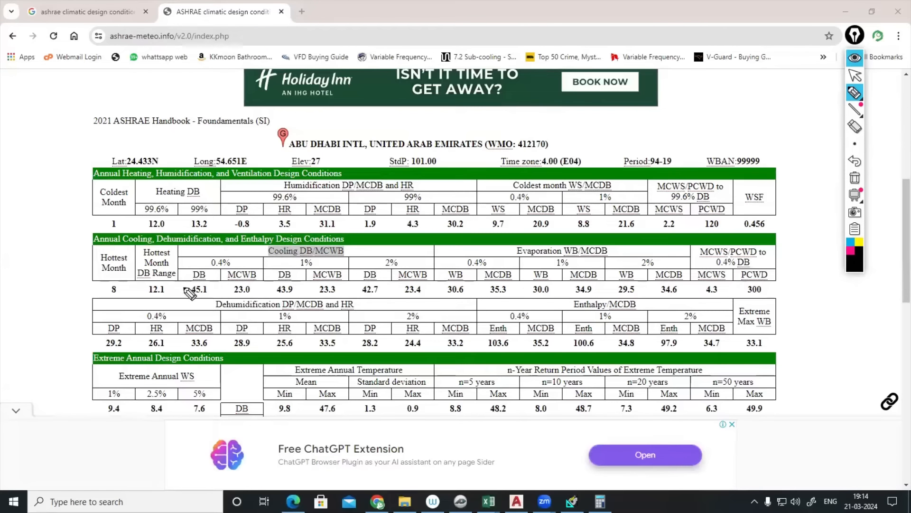
- Circle the 0.4% cooling values 45.1 and 23.0 and write 'DBT = WBT, RH = 100%' above the title
mouse_move(205, 282)
mouse_down()
mouse_move(191, 293)
mouse_move(208, 279)
mouse_move(240, 298)
mouse_move(252, 284)
mouse_move(227, 291)
mouse_move(233, 329)
mouse_move(246, 311)
mouse_move(242, 329)
mouse_up()
click(240, 323)
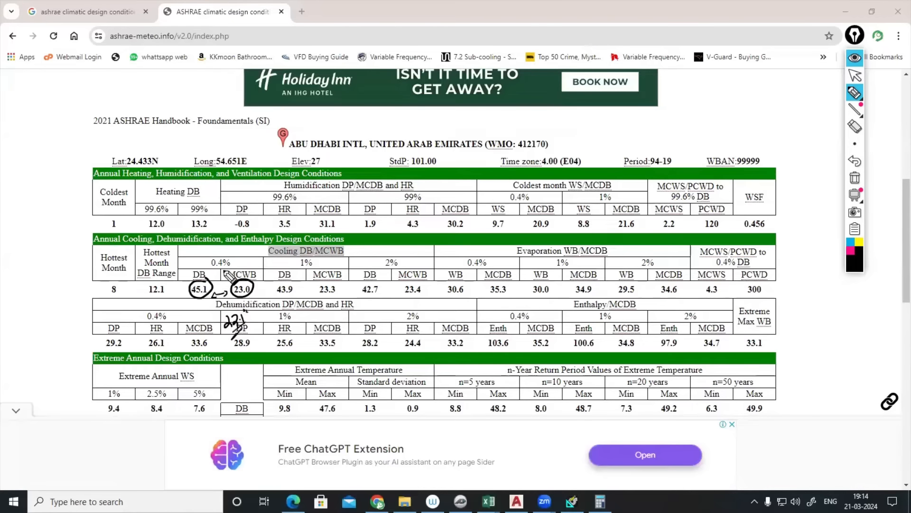
drag(205, 276, 261, 269)
mouse_move(97, 101)
mouse_down()
mouse_move(93, 109)
mouse_move(158, 65)
mouse_up()
mouse_move(150, 97)
mouse_down()
mouse_move(204, 48)
mouse_move(209, 55)
mouse_up()
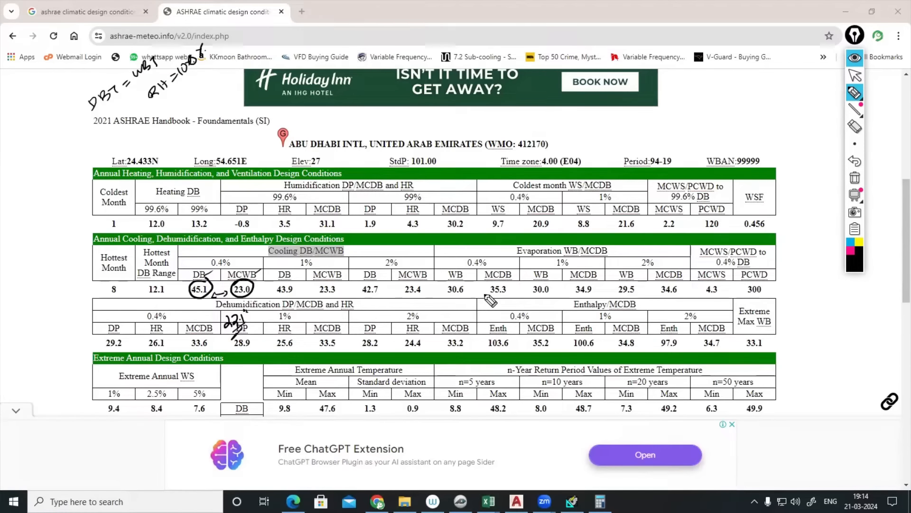
click(855, 58)
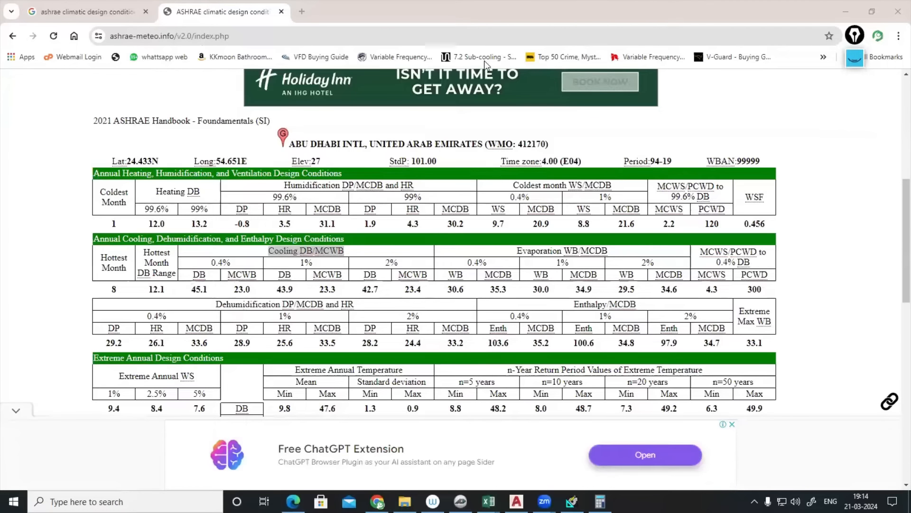
click(855, 58)
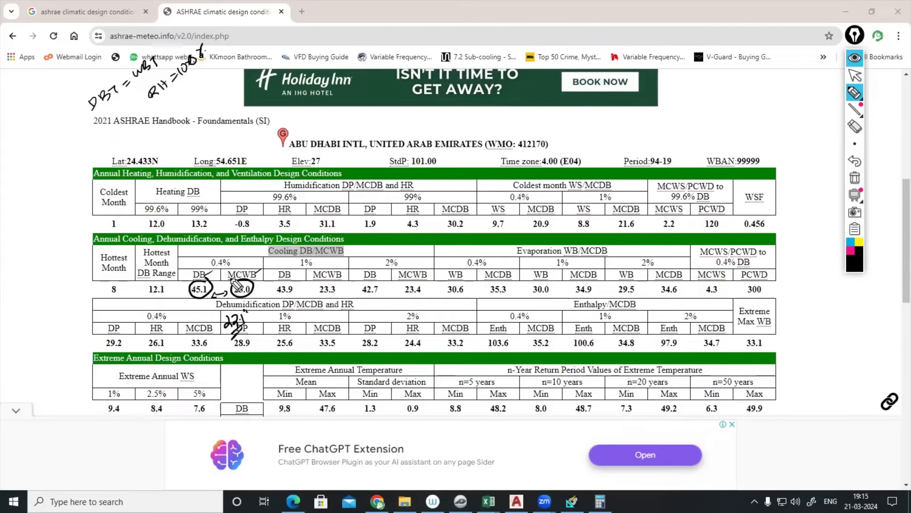
- Circle RH, draw linking arrows to 45.1 and HR, and handwrite and circle 23.5
mouse_move(235, 265)
mouse_down()
mouse_move(245, 254)
mouse_move(256, 259)
mouse_move(247, 235)
mouse_move(240, 284)
mouse_move(200, 303)
mouse_up()
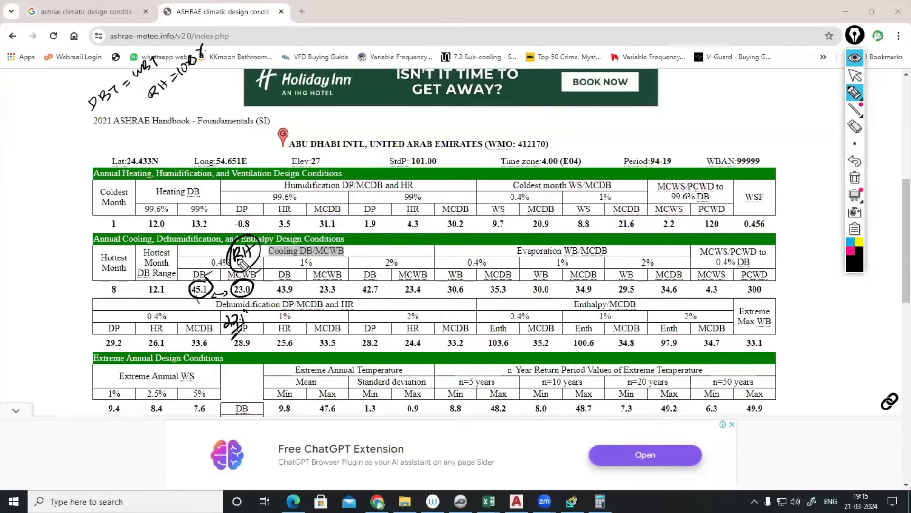
drag(260, 217, 248, 239)
mouse_move(269, 203)
mouse_down()
mouse_move(270, 216)
mouse_move(289, 216)
mouse_up()
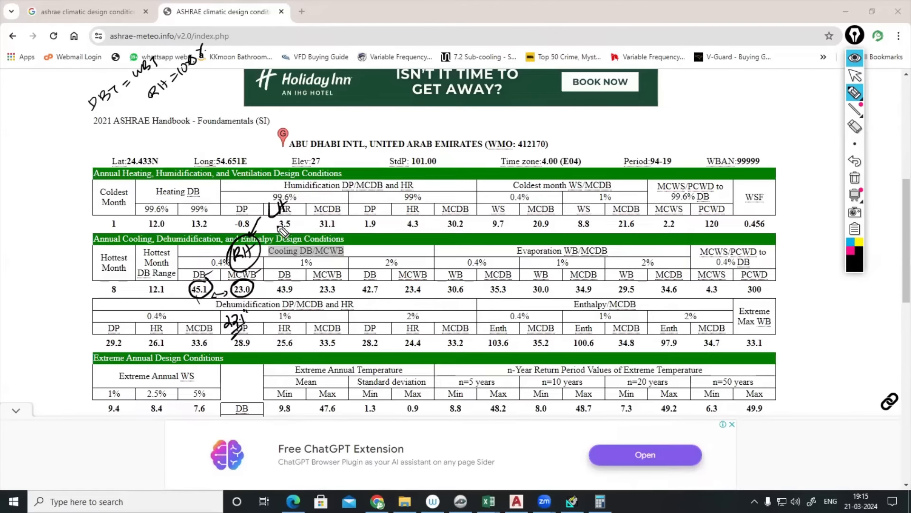
drag(203, 284, 216, 260)
mouse_move(93, 314)
mouse_down()
mouse_move(102, 327)
mouse_move(116, 314)
mouse_move(98, 307)
mouse_up()
click(112, 314)
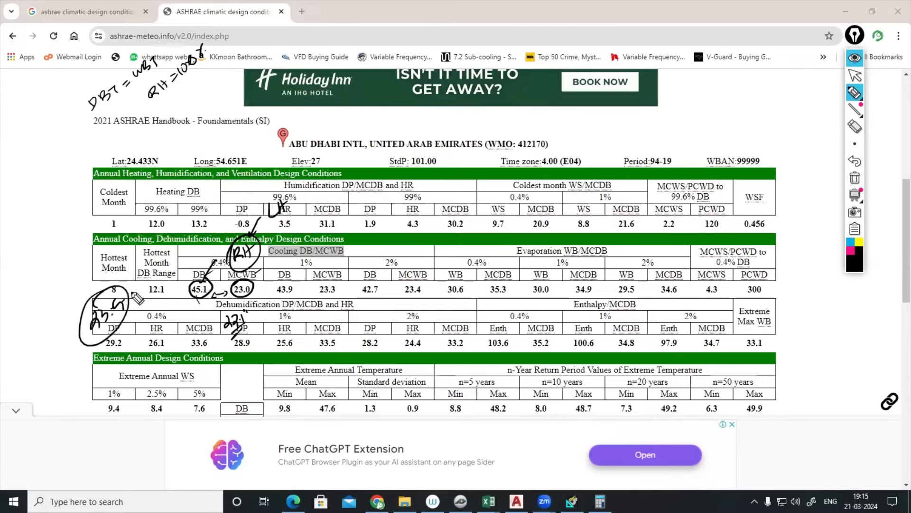
mouse_move(140, 280)
mouse_down()
mouse_move(166, 264)
mouse_move(138, 264)
mouse_move(146, 265)
mouse_move(143, 277)
mouse_up()
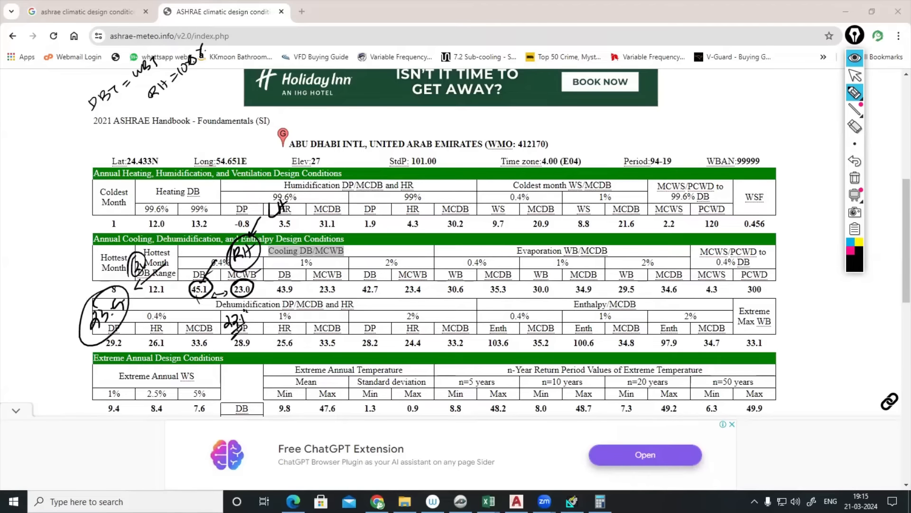
- Clear the browser annotations and exit the HAP Reports Viewer
click(855, 57)
click(572, 501)
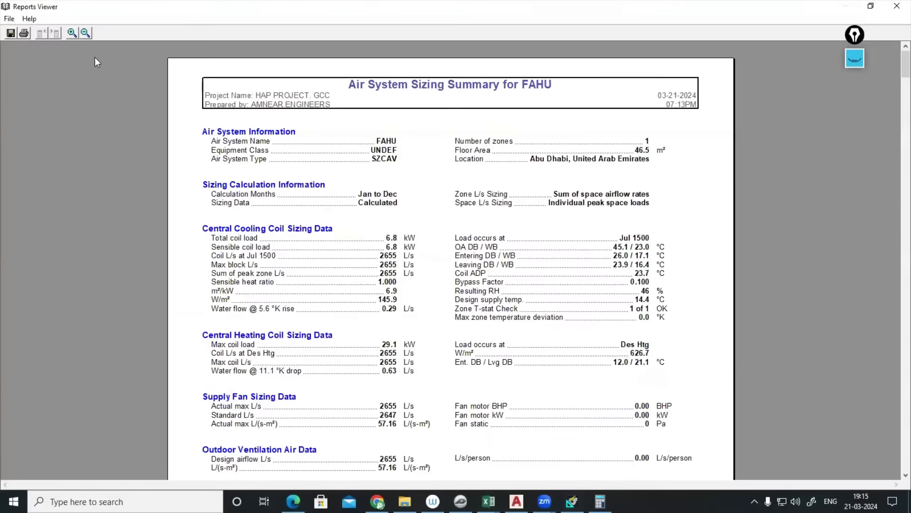
click(7, 19)
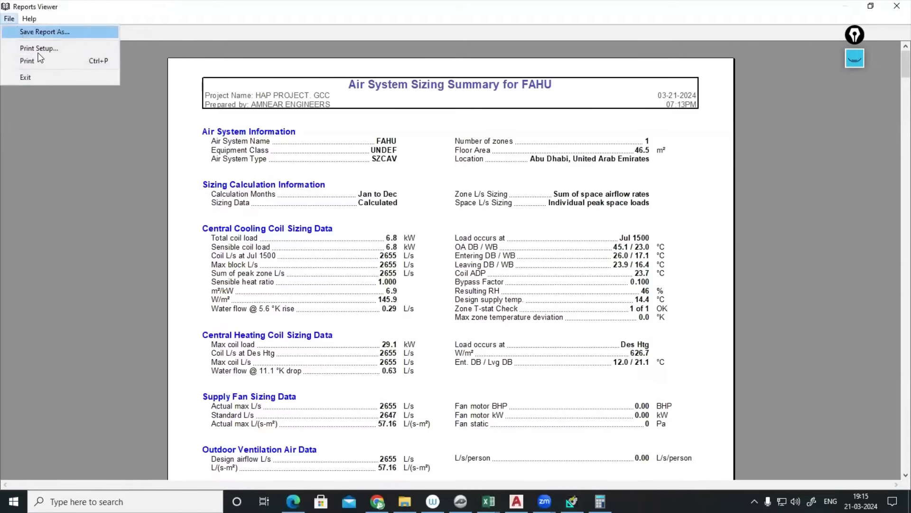
click(36, 80)
- Show the FAHU zone thermostat setpoints, then return to the ASHRAE data page
double_click(404, 172)
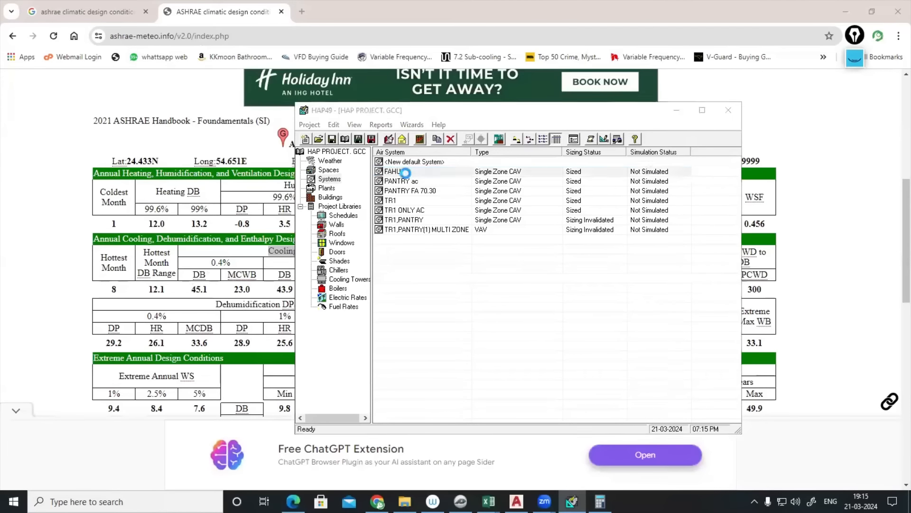
click(498, 182)
click(411, 214)
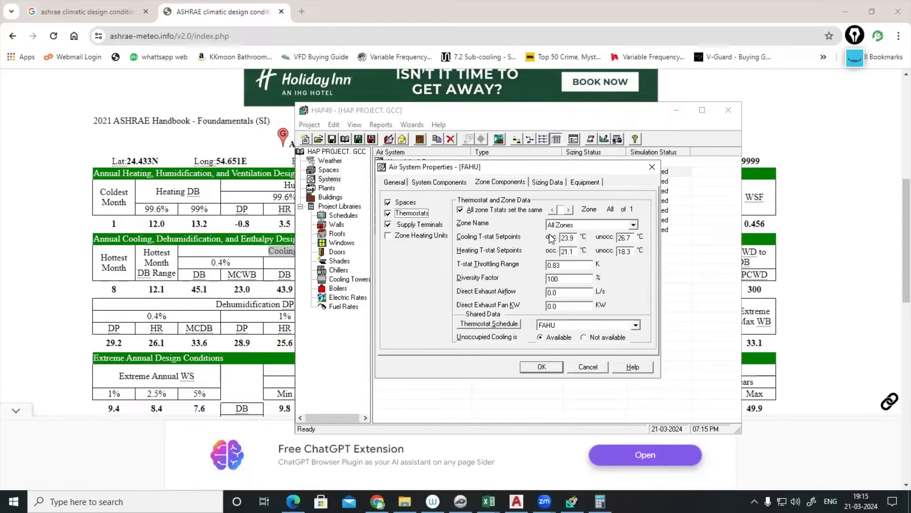
click(860, 260)
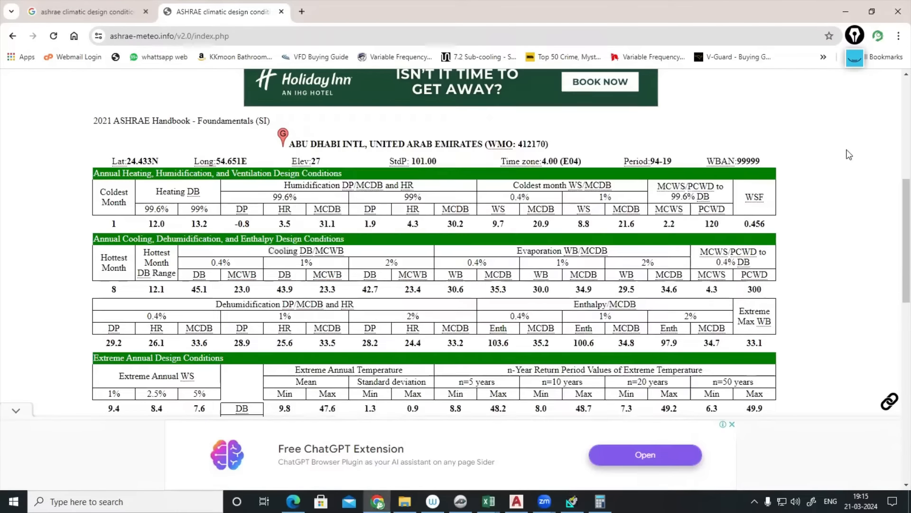
- Circle the Evaporation WB/MCDB and 0.4% headings and handwrite a 1.4 note
click(855, 57)
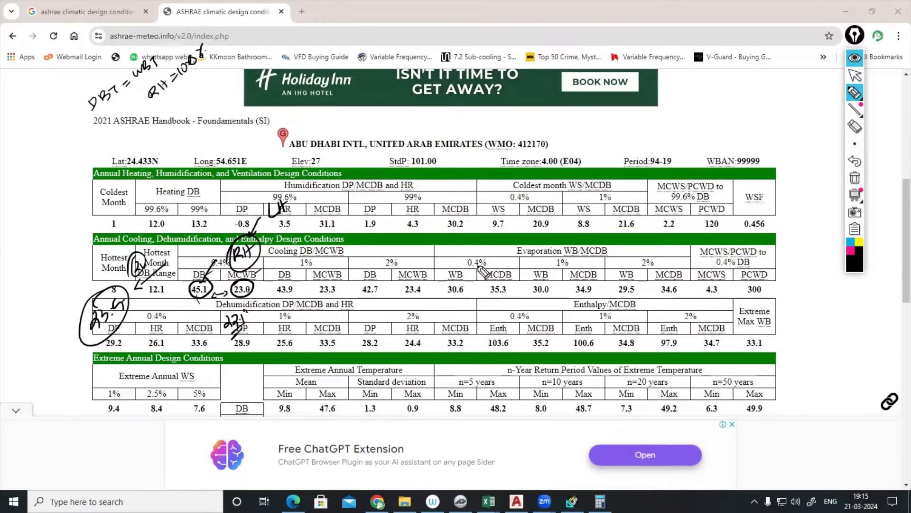
mouse_move(526, 255)
mouse_down()
mouse_move(605, 246)
mouse_move(591, 259)
mouse_up()
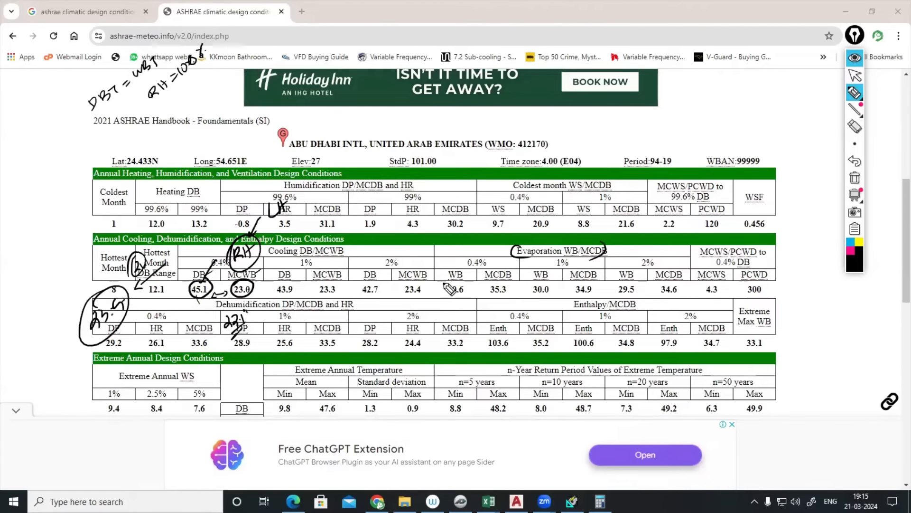
mouse_move(477, 257)
mouse_down()
mouse_move(469, 266)
mouse_move(492, 267)
mouse_move(470, 258)
mouse_up()
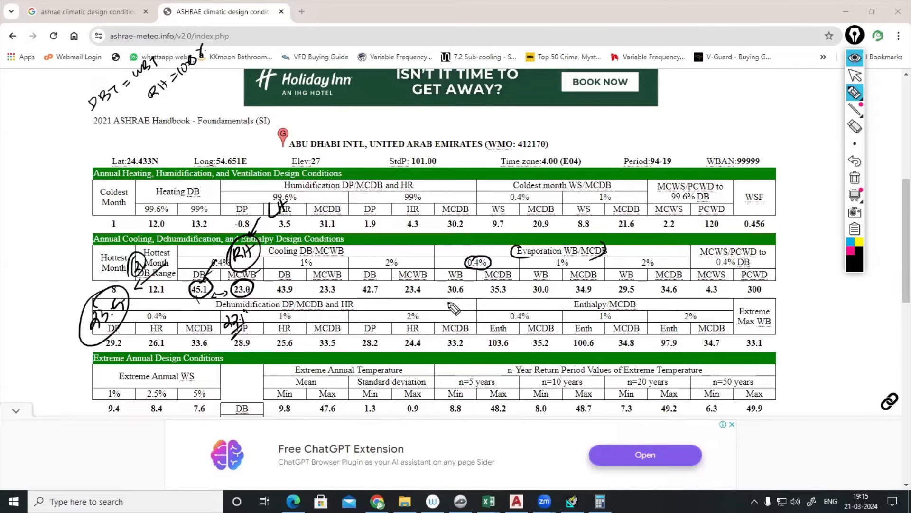
mouse_move(485, 225)
mouse_down()
mouse_move(586, 216)
mouse_move(615, 191)
mouse_move(597, 206)
mouse_move(646, 199)
mouse_up()
click(639, 199)
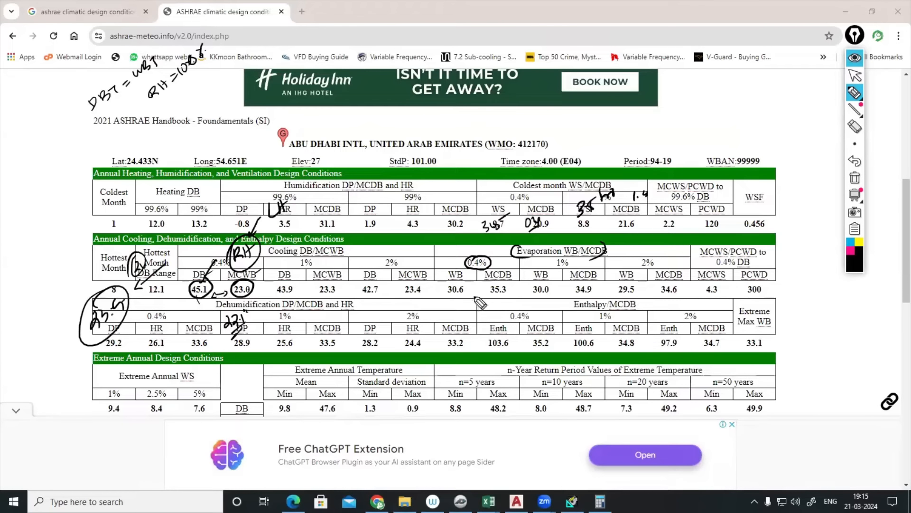
- Circle WB 30.6, link it to MCDB 35.3, and mark the Cooling DB/MCWB and Evaporation headers
mouse_move(465, 284)
mouse_down()
mouse_move(449, 284)
mouse_move(449, 296)
mouse_move(466, 283)
mouse_up()
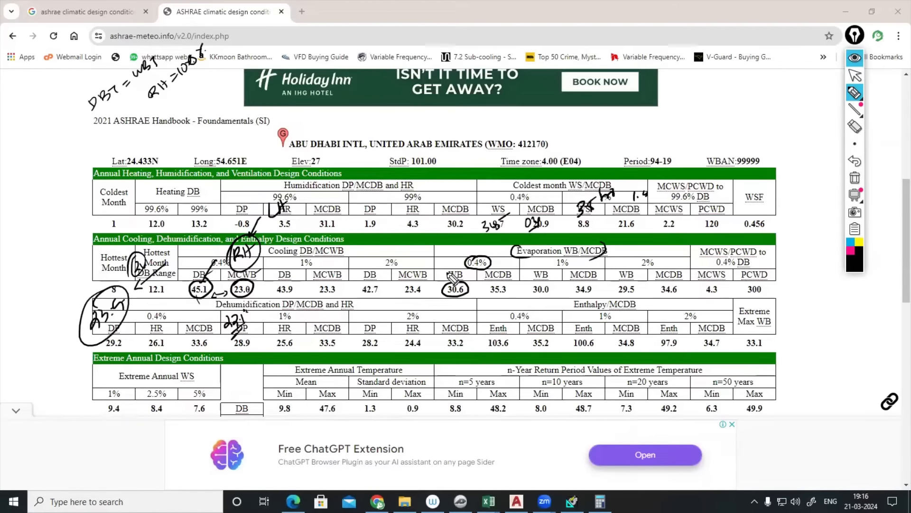
drag(434, 276, 440, 282)
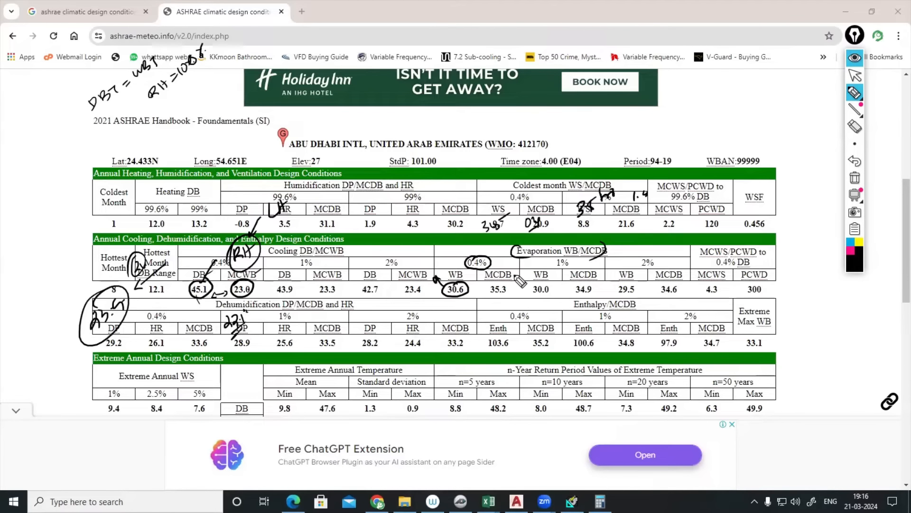
drag(467, 274, 483, 273)
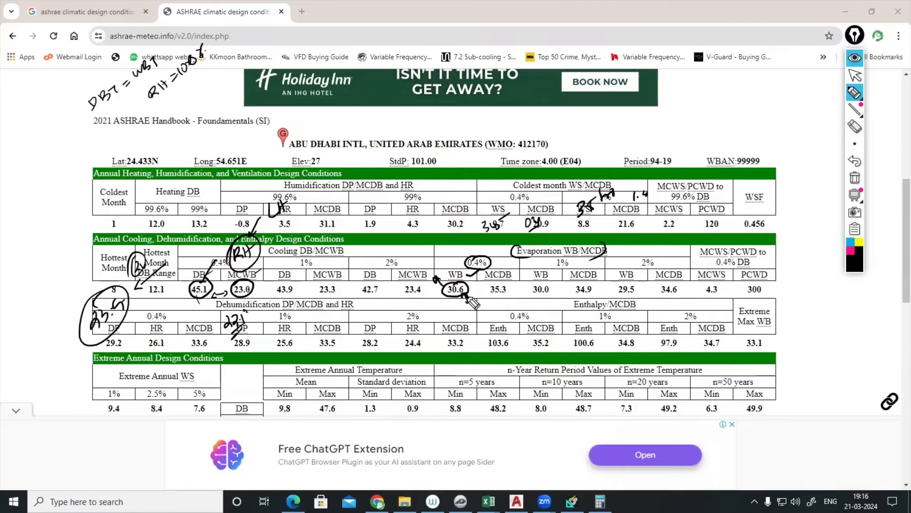
mouse_move(464, 293)
mouse_down()
mouse_move(467, 302)
mouse_move(494, 280)
mouse_move(489, 296)
mouse_move(507, 291)
mouse_move(500, 287)
mouse_move(483, 316)
mouse_move(489, 309)
mouse_up()
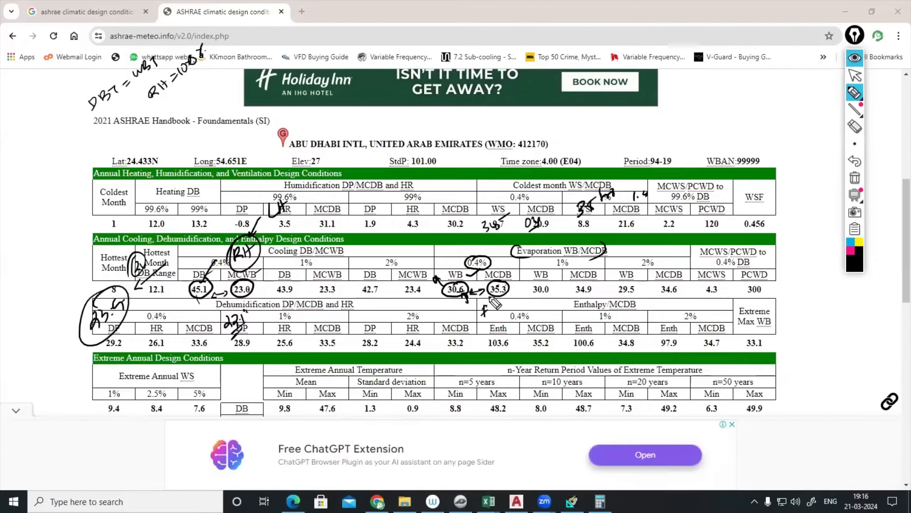
mouse_move(465, 291)
mouse_down()
mouse_move(483, 279)
mouse_move(522, 304)
mouse_move(509, 294)
mouse_up()
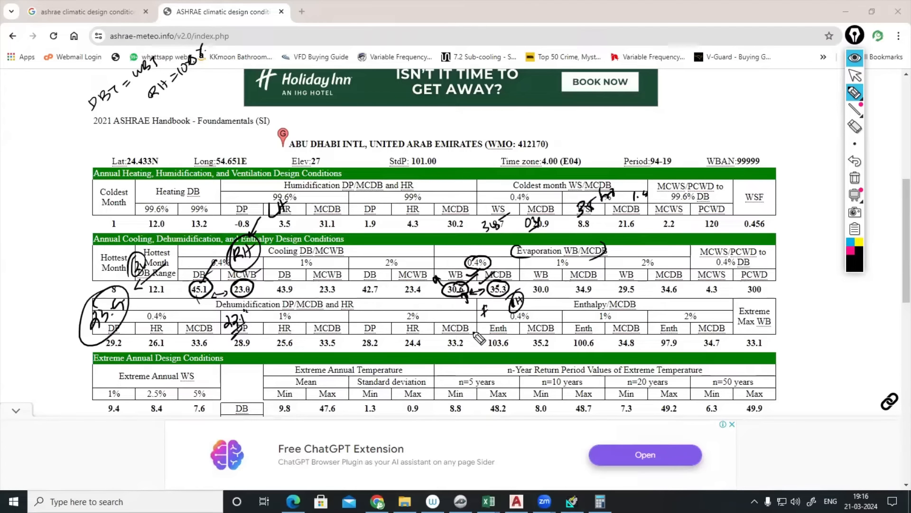
click(855, 57)
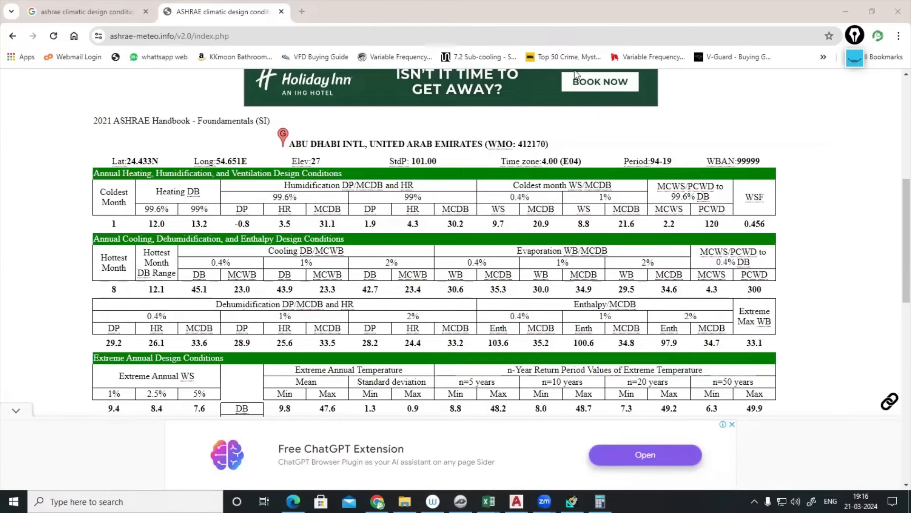
click(855, 57)
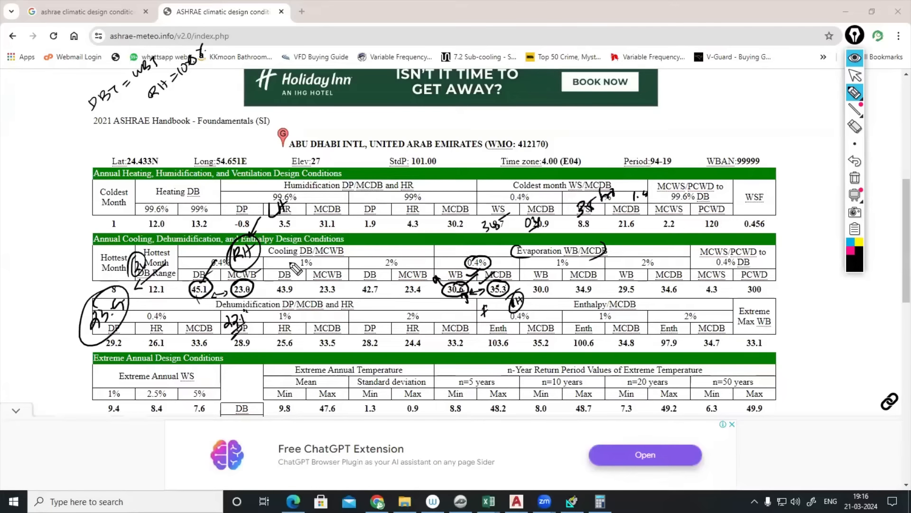
drag(288, 264, 334, 229)
drag(546, 259, 578, 240)
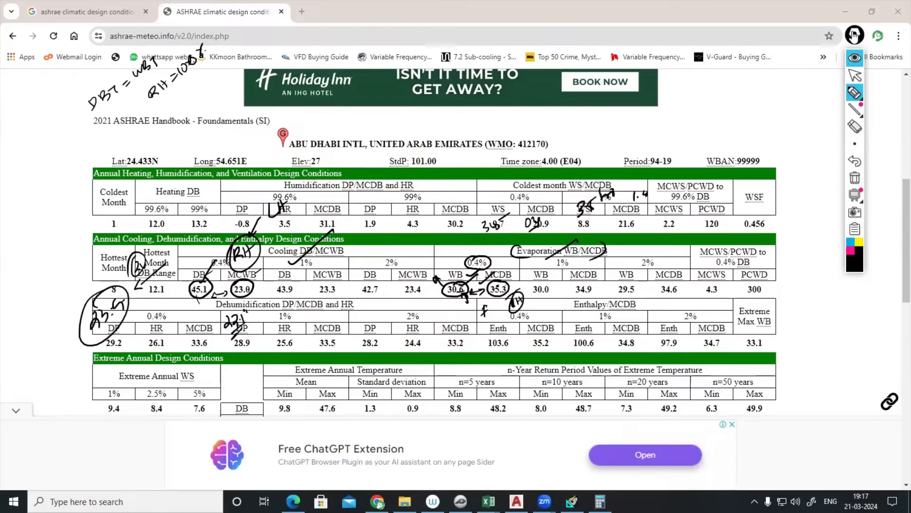
- Close the FAHU air system properties and open the Abu Dhabi weather properties
click(855, 34)
click(572, 501)
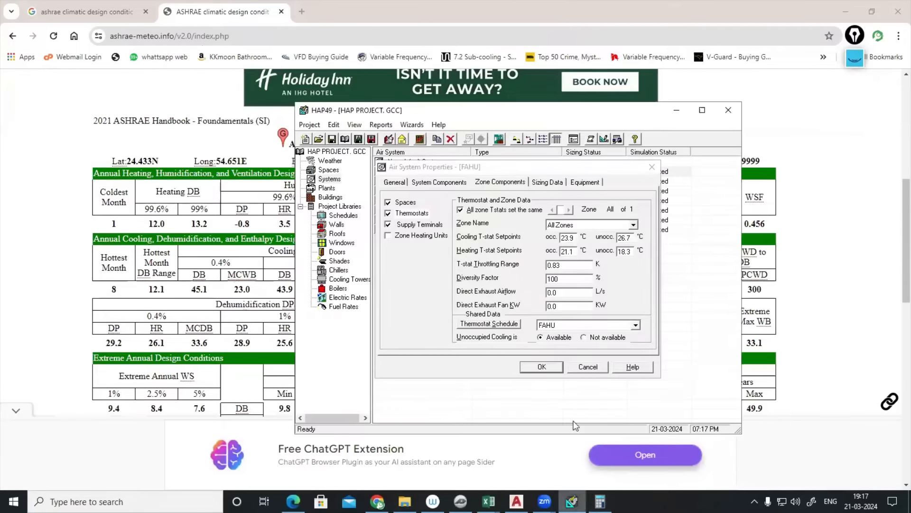
click(651, 166)
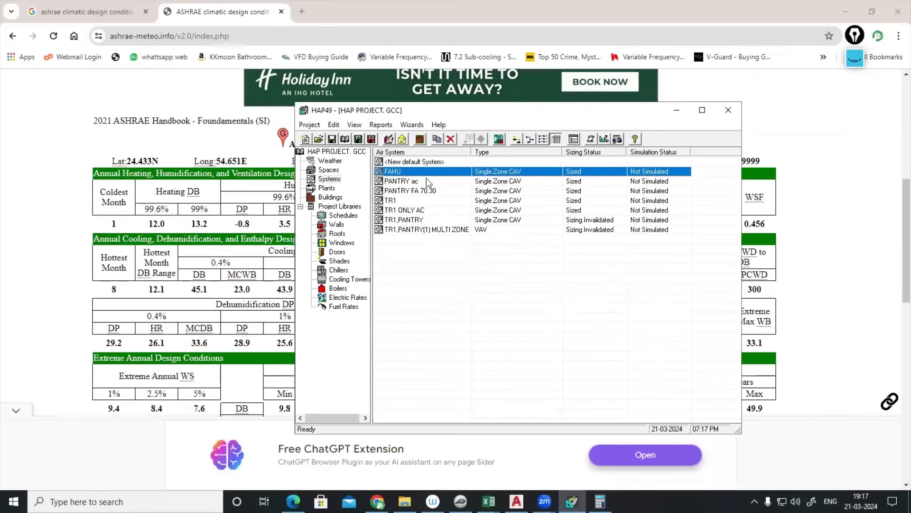
click(349, 170)
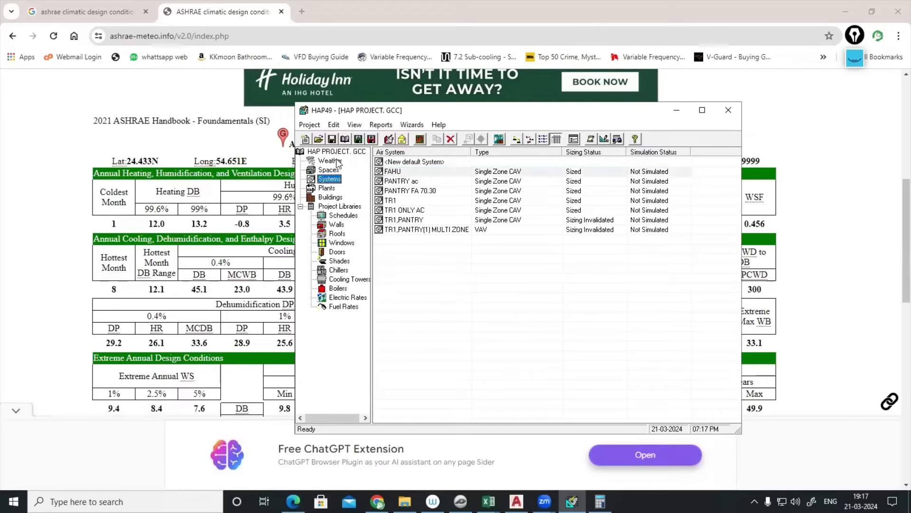
click(330, 161)
double_click(397, 164)
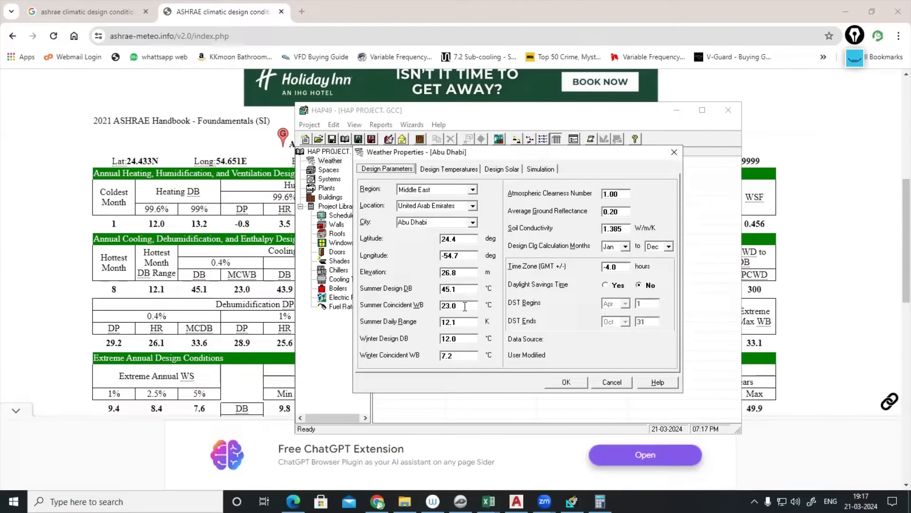
- Preview the FAHU design results, confirm the 45.1 °C outdoor DB, and close the report
click(673, 152)
click(336, 179)
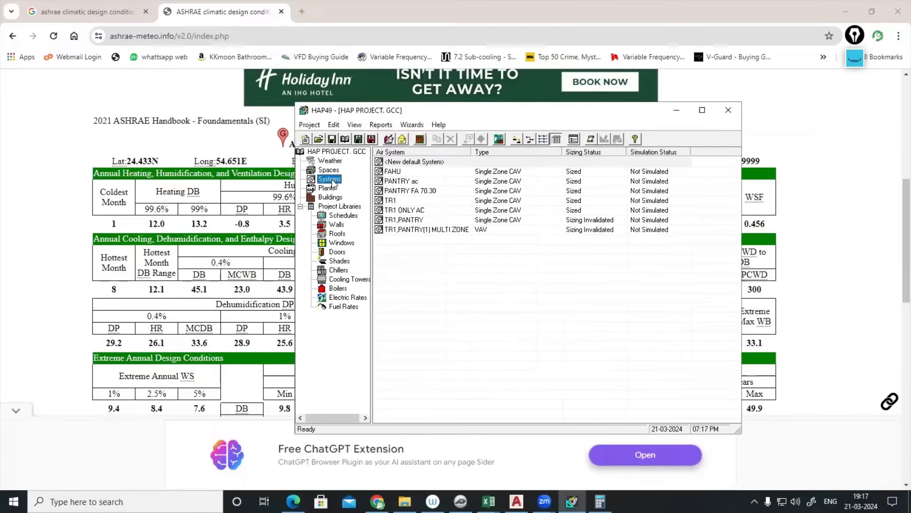
click(396, 173)
right_click(399, 170)
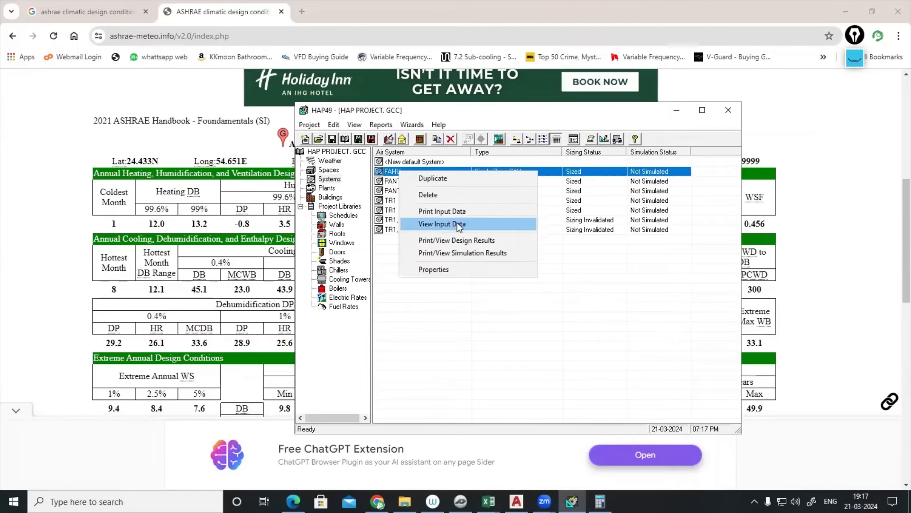
click(456, 240)
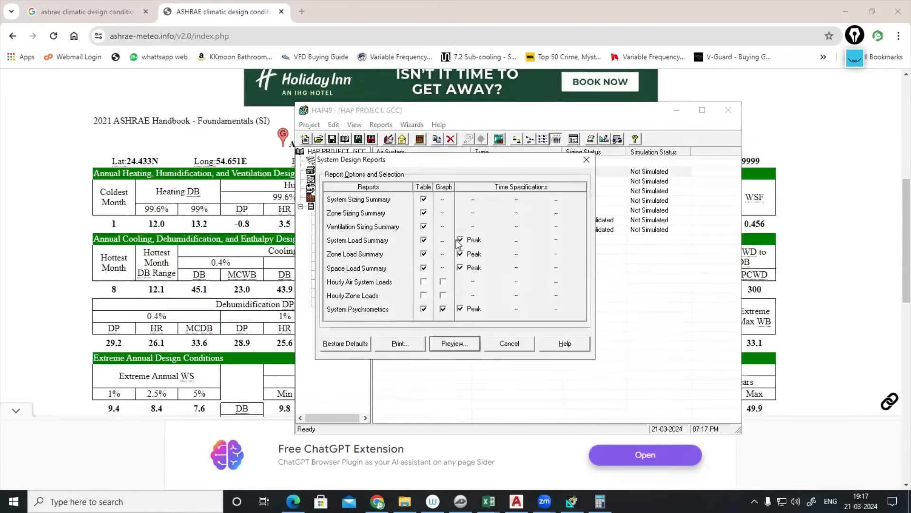
click(462, 348)
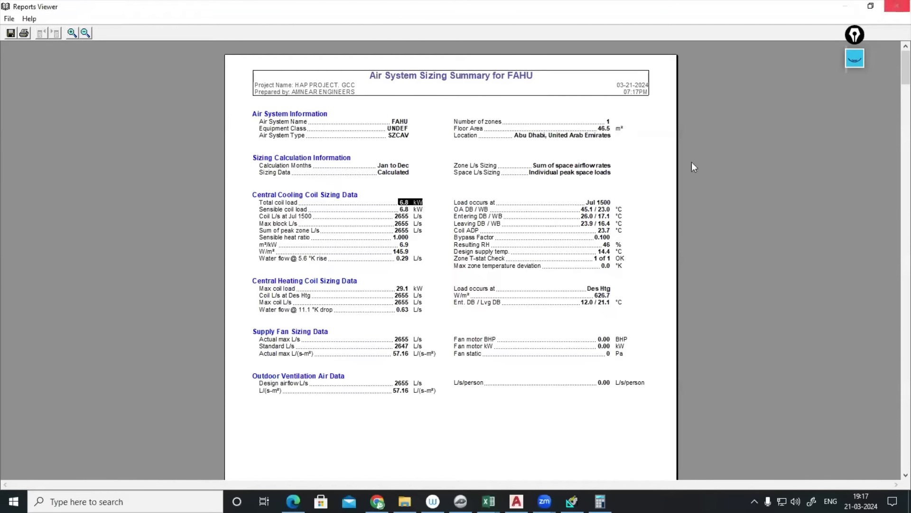
click(591, 210)
click(897, 5)
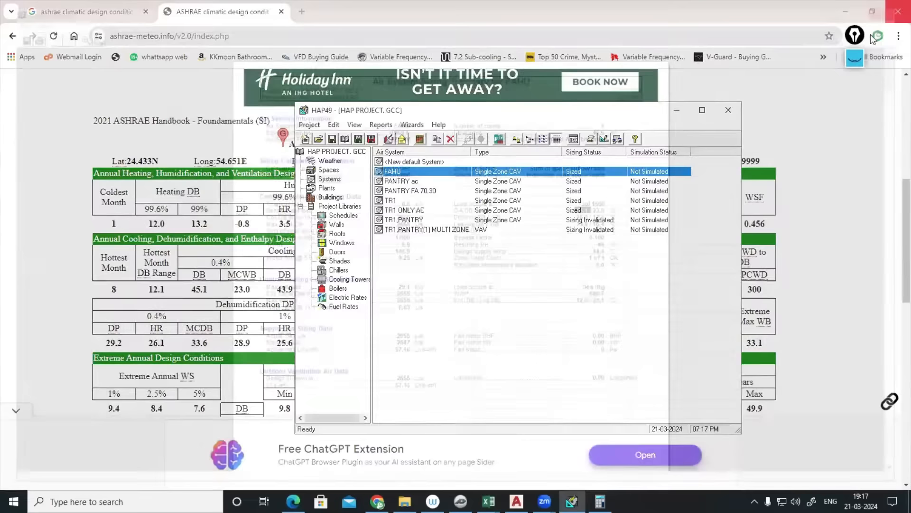
- Reopen the Abu Dhabi weather properties from the project's weather data
click(328, 169)
click(329, 160)
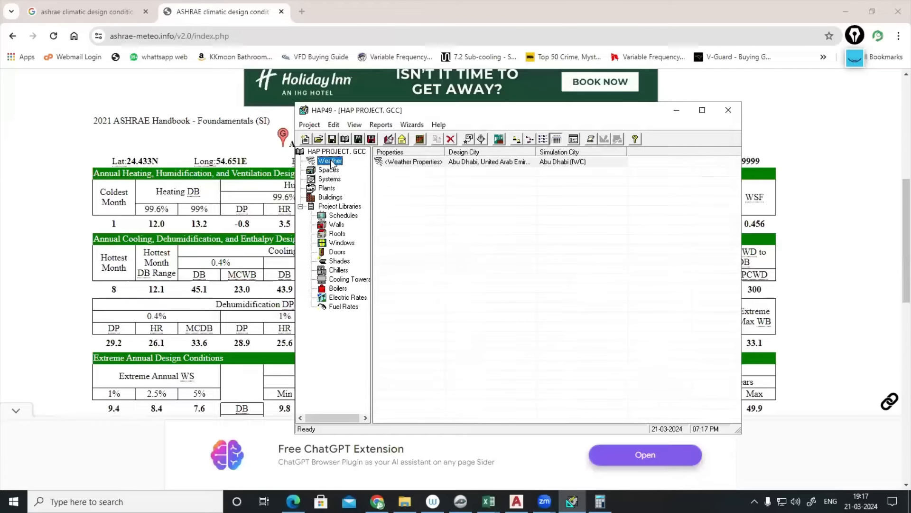
click(421, 163)
double_click(420, 162)
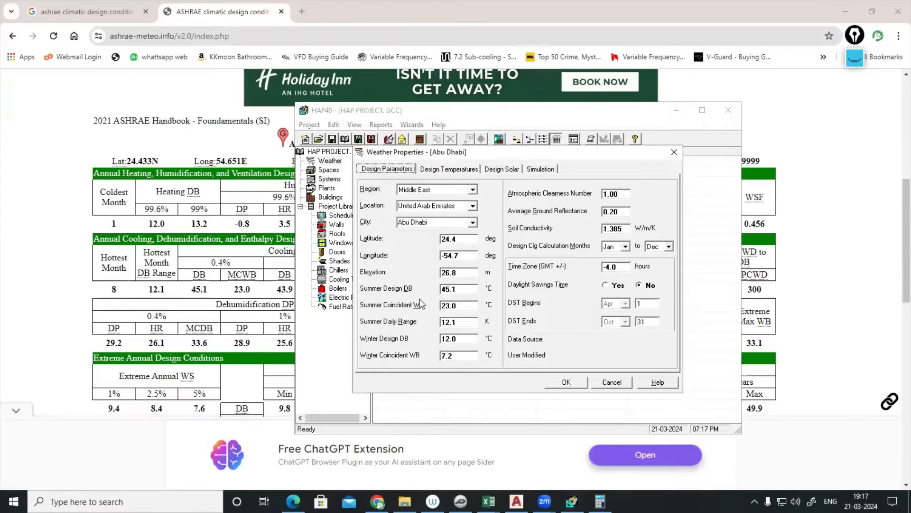
- Find the 0.4% evaporation MCDB value 35.3 in the ASHRAE climate table
click(231, 275)
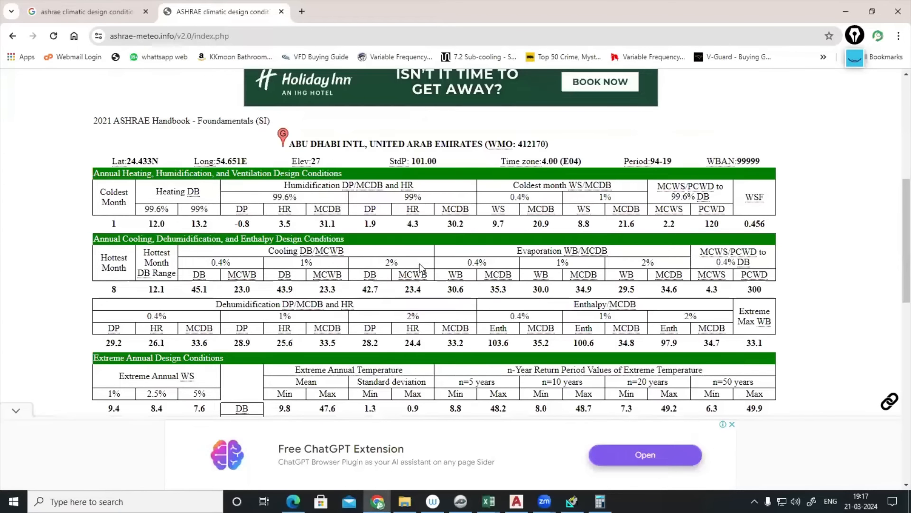
drag(518, 251, 552, 251)
double_click(499, 289)
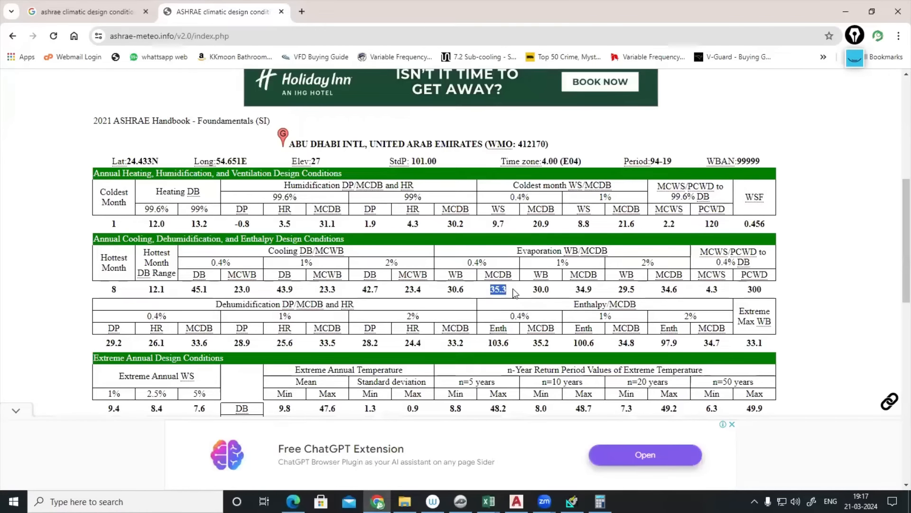
click(572, 500)
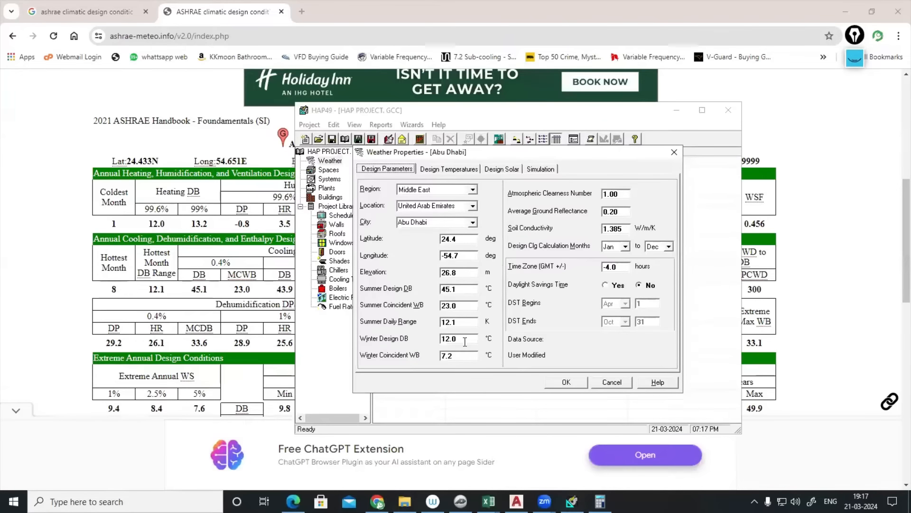
- Replace the Abu Dhabi summer design DB with 35.3 and coincident WB with 30.6, then OK
double_click(460, 287)
text(3)
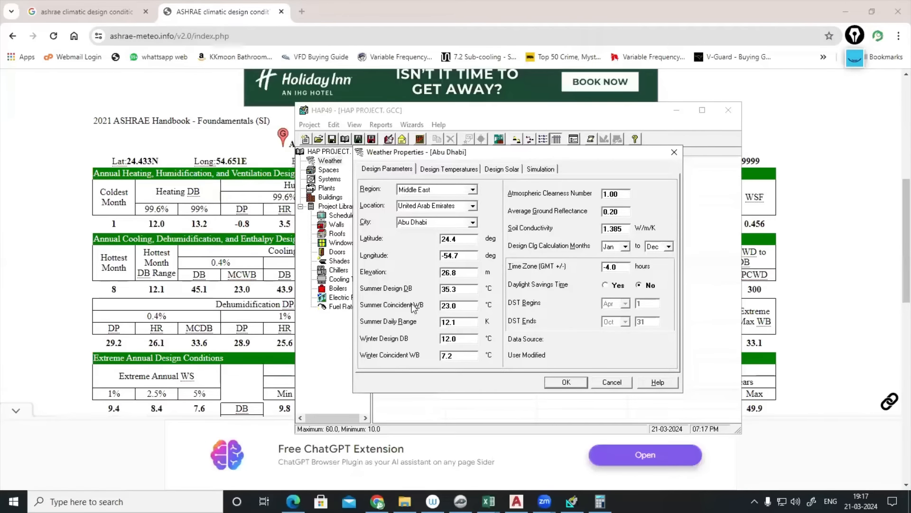
click(404, 456)
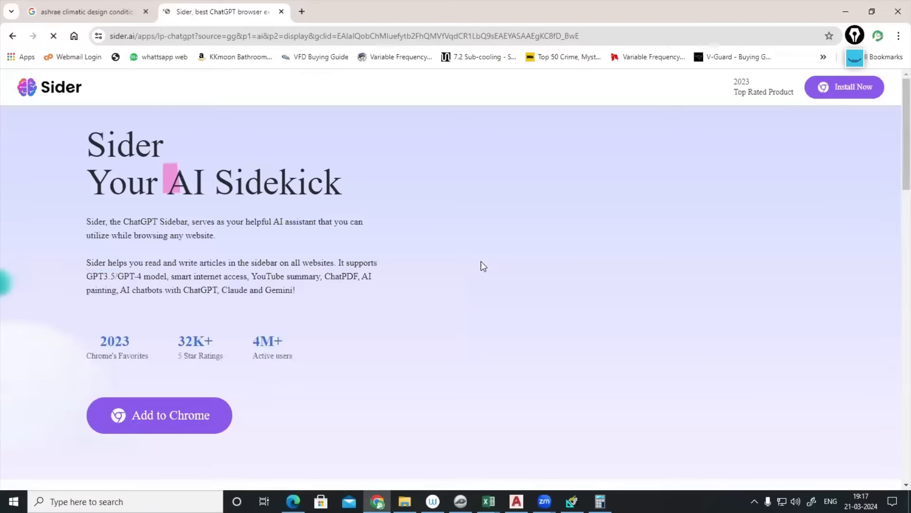
drag(481, 266, 486, 395)
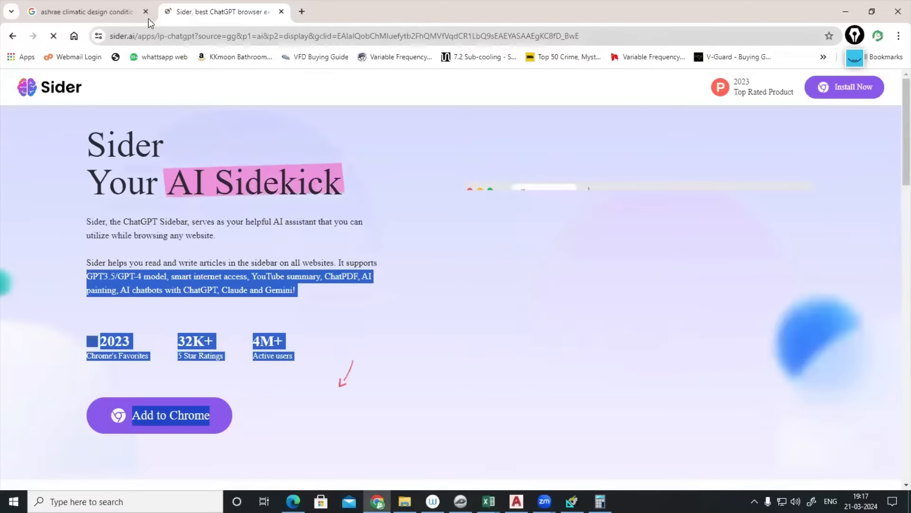
click(12, 36)
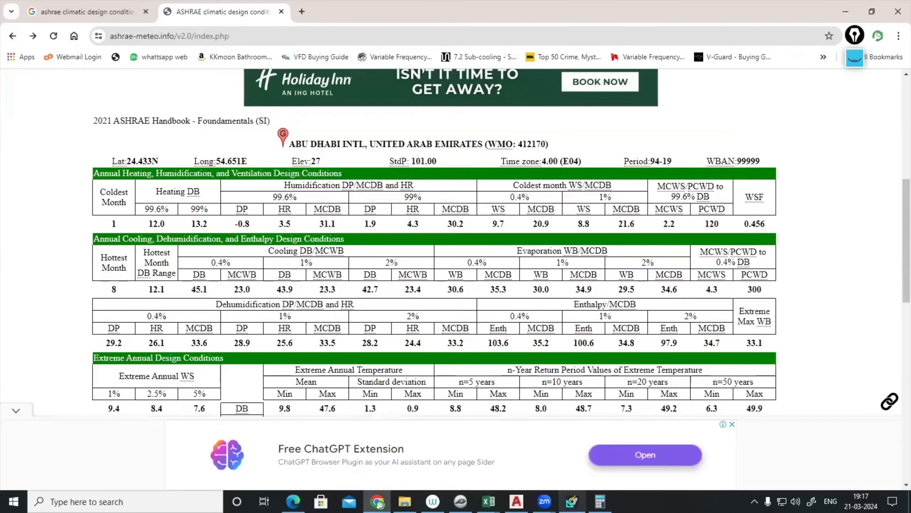
click(572, 501)
double_click(463, 305)
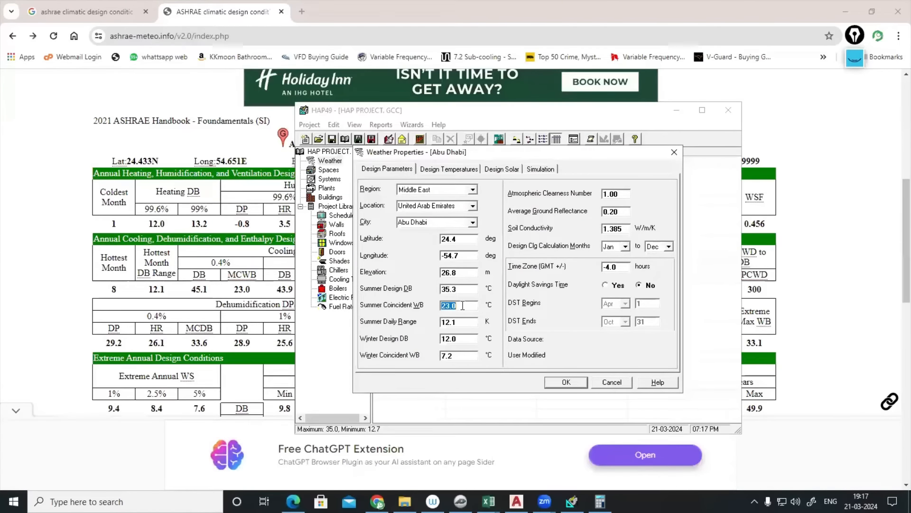
text(30.6)
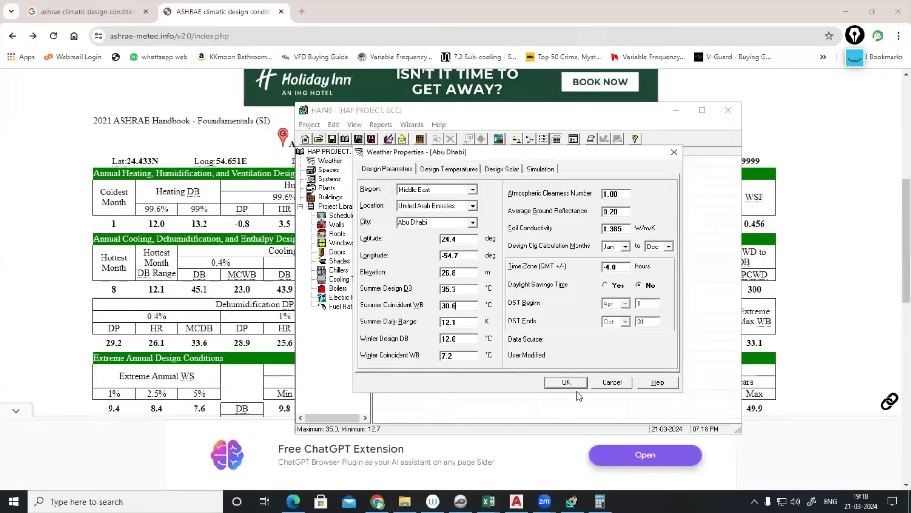
click(569, 381)
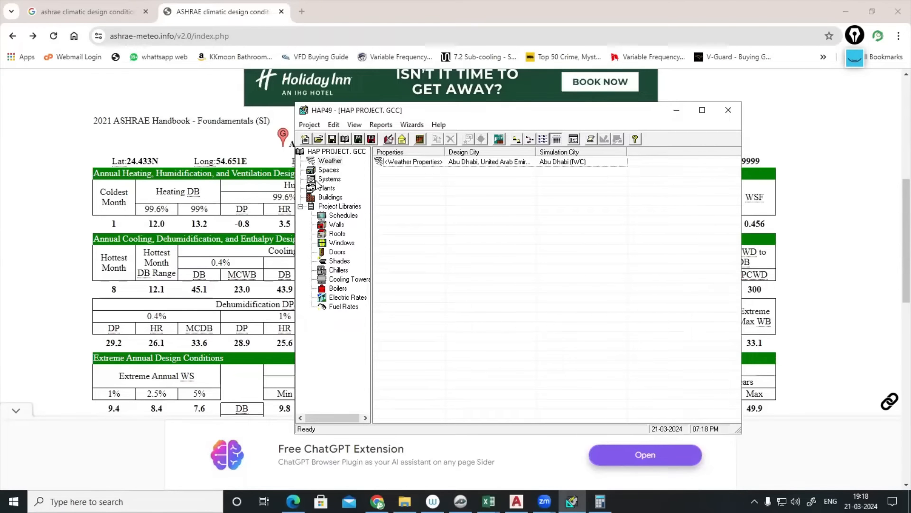
- Preview the re-sized FAHU design results and highlight the 49.2 kW total coil load
click(329, 179)
right_click(409, 171)
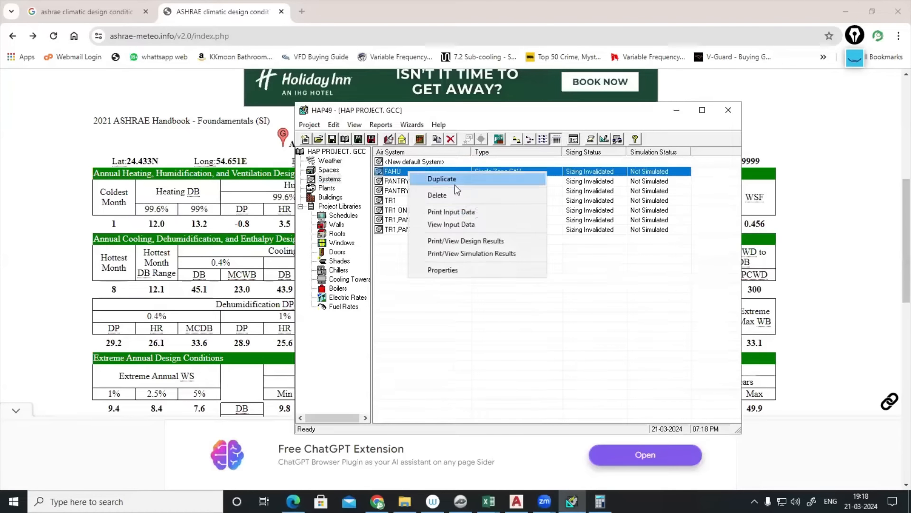
click(463, 239)
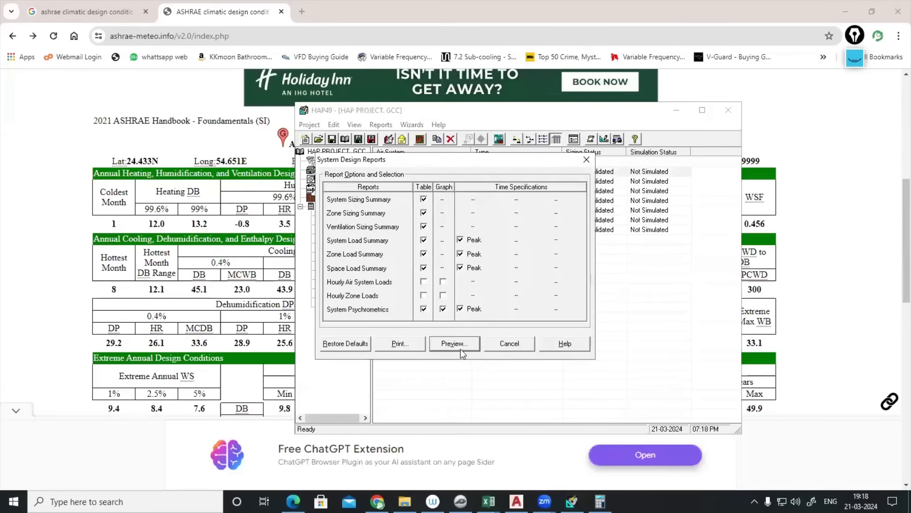
click(459, 346)
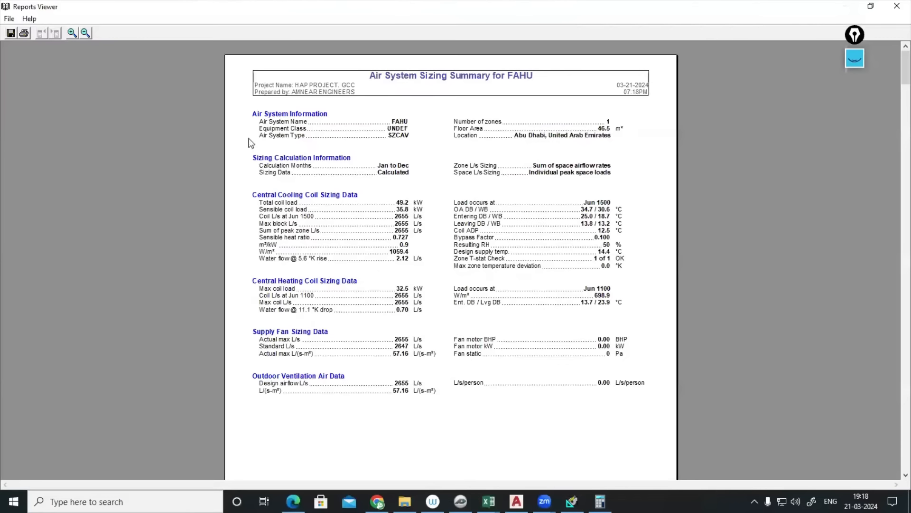
click(74, 36)
double_click(394, 239)
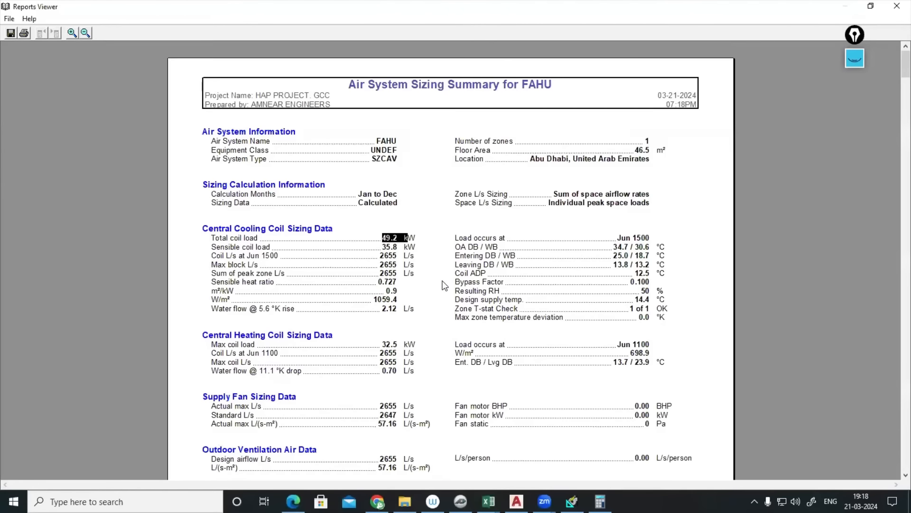
- Scroll through the report to the winter psychrometrics page and close it
scroll(444, 285, down, 20)
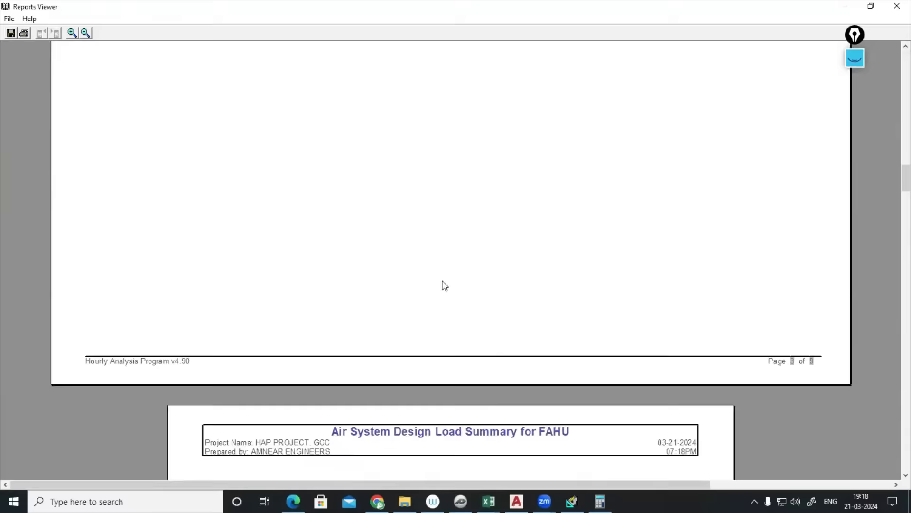
scroll(445, 286, down, 20)
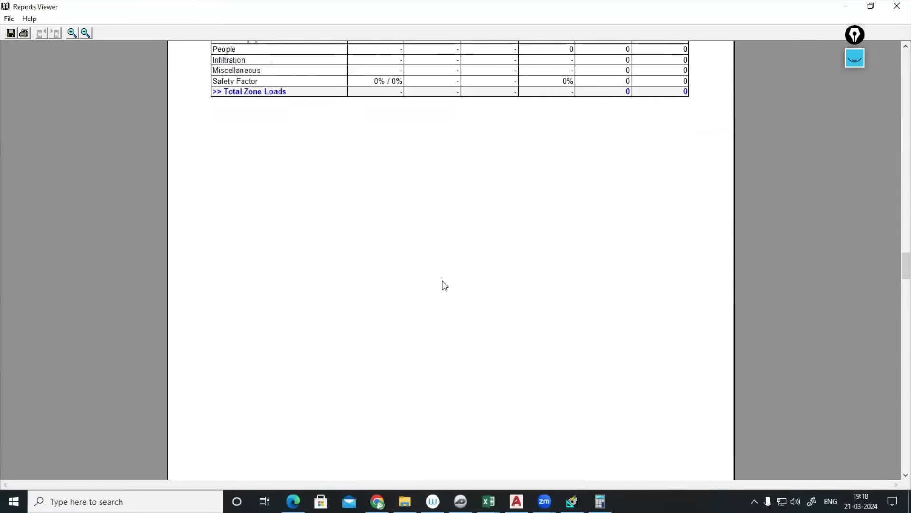
scroll(445, 286, down, 20)
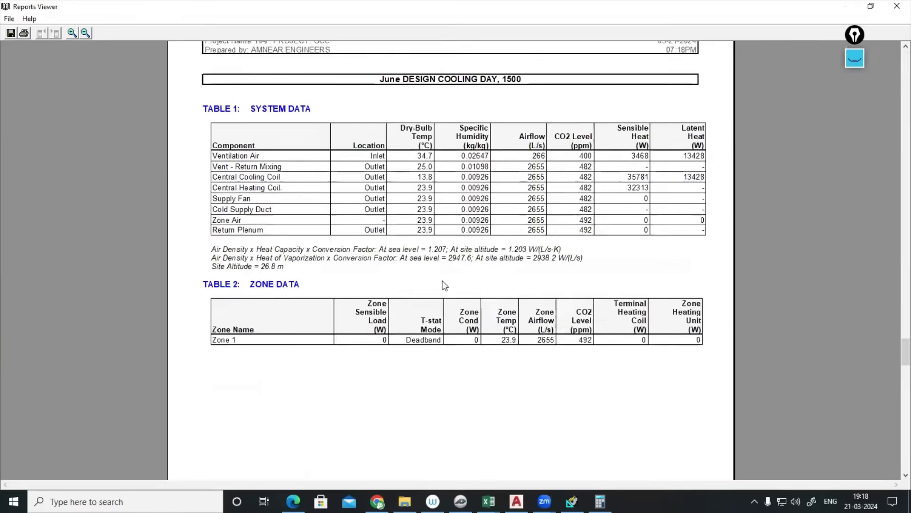
scroll(445, 285, down, 15)
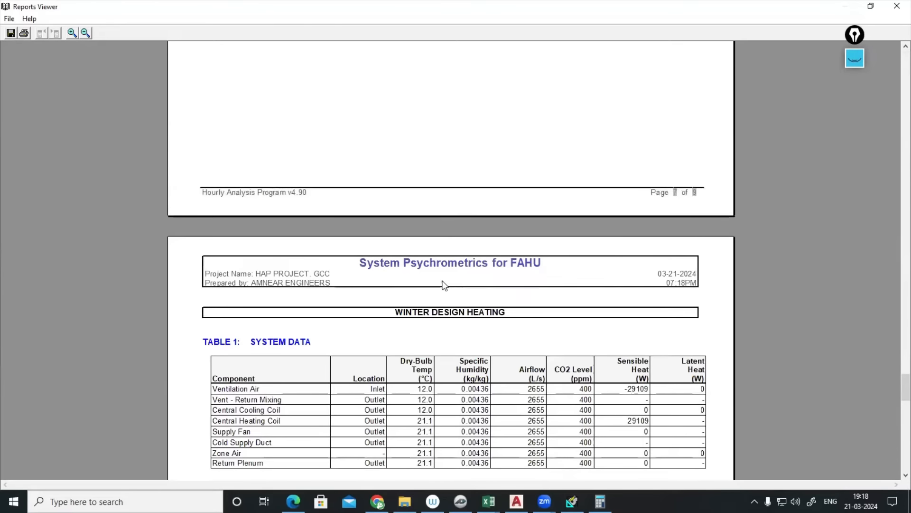
scroll(444, 285, down, 4)
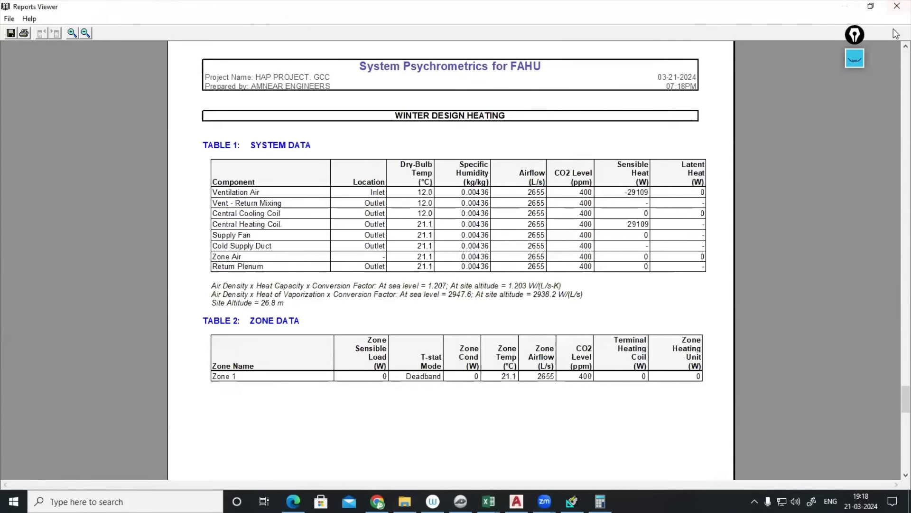
click(896, 6)
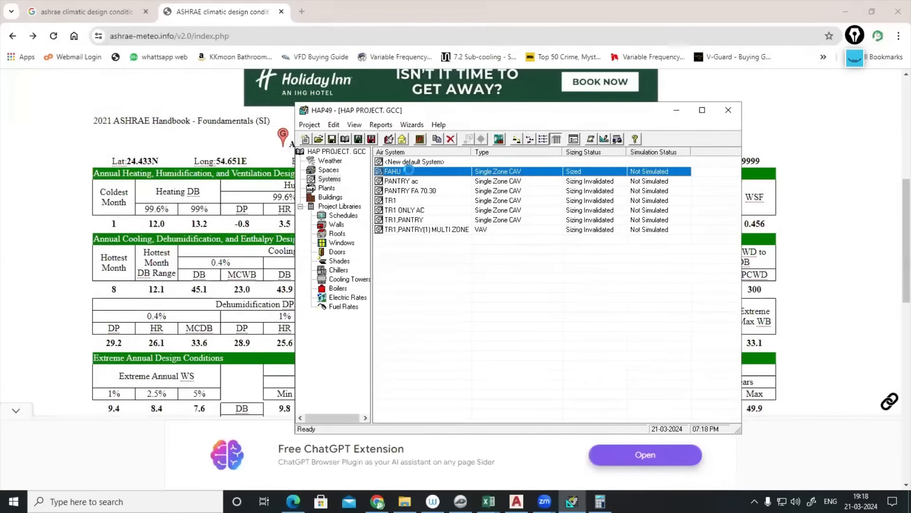
- Review the FAHU humidification, dehumidification and sizing data settings, then accept the properties
double_click(409, 173)
click(451, 185)
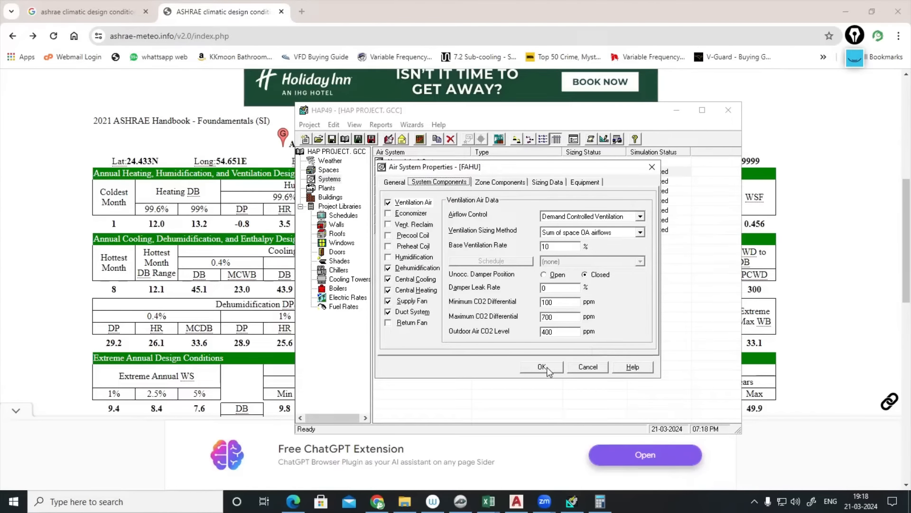
click(422, 257)
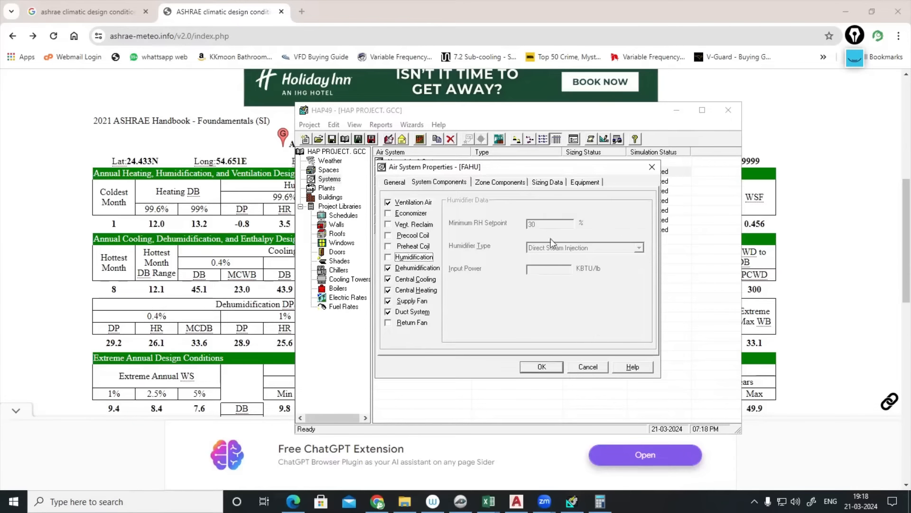
click(404, 268)
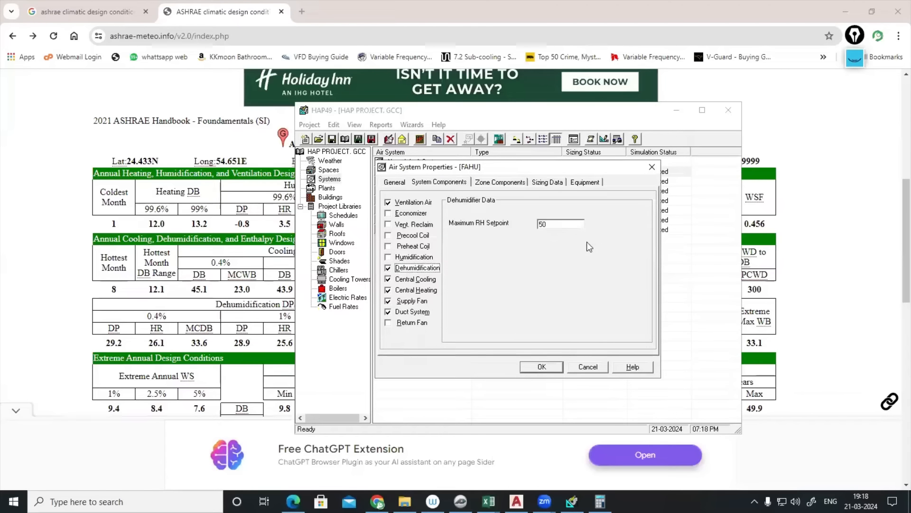
click(548, 183)
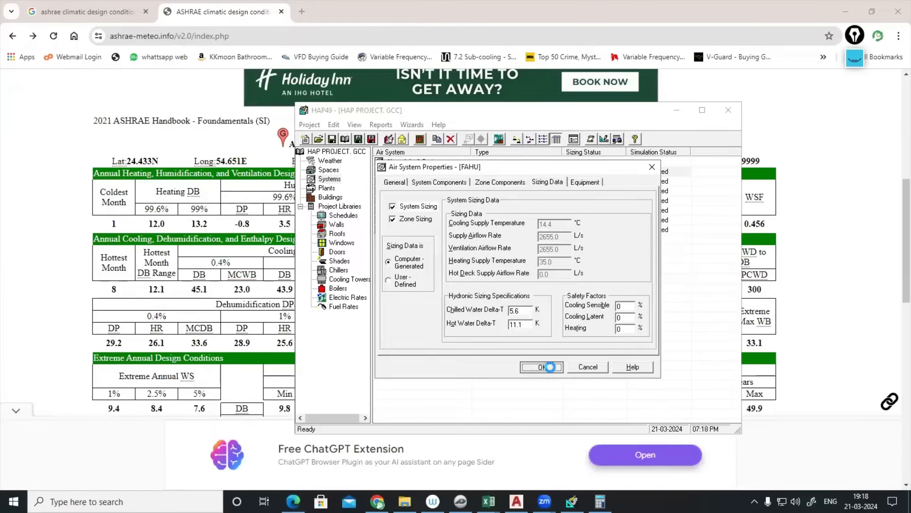
click(542, 366)
- Regenerate the FAHU design results preview, confirm the 49.2 kW coil load, then bring back the ASHRAE table
right_click(401, 174)
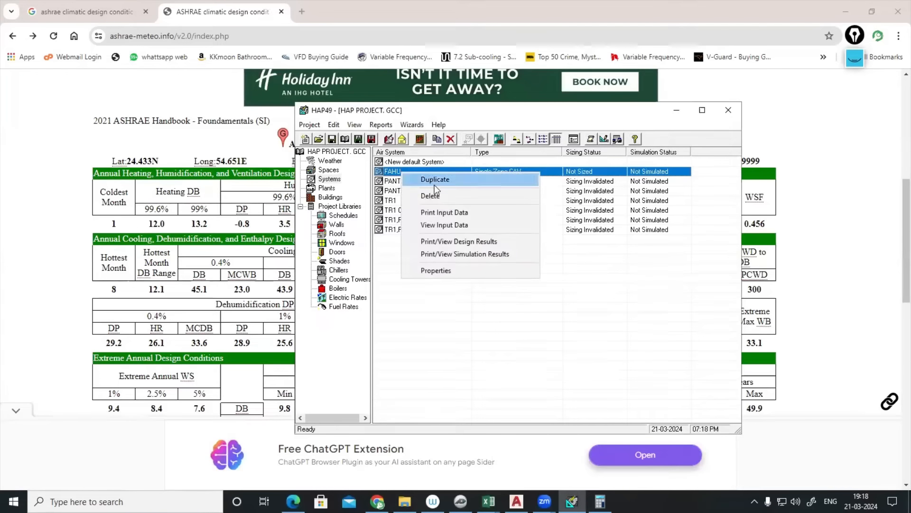
click(459, 241)
click(453, 343)
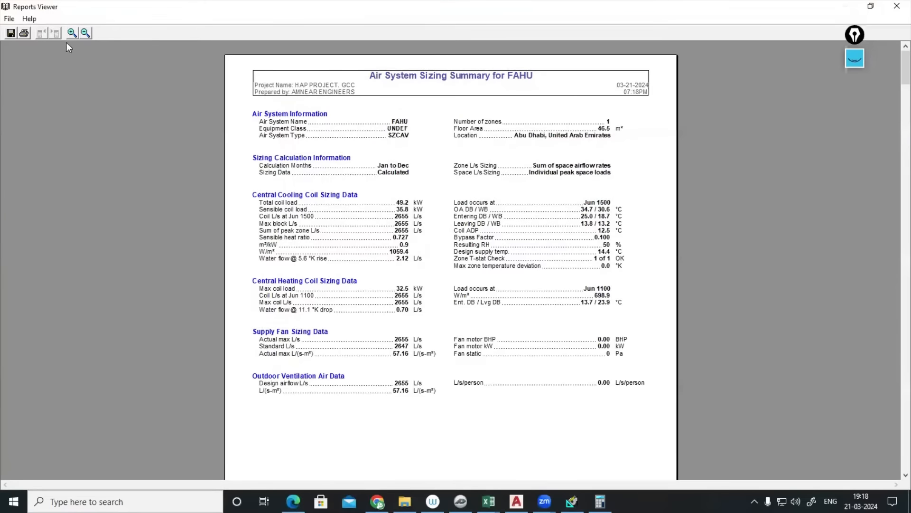
click(73, 34)
click(401, 241)
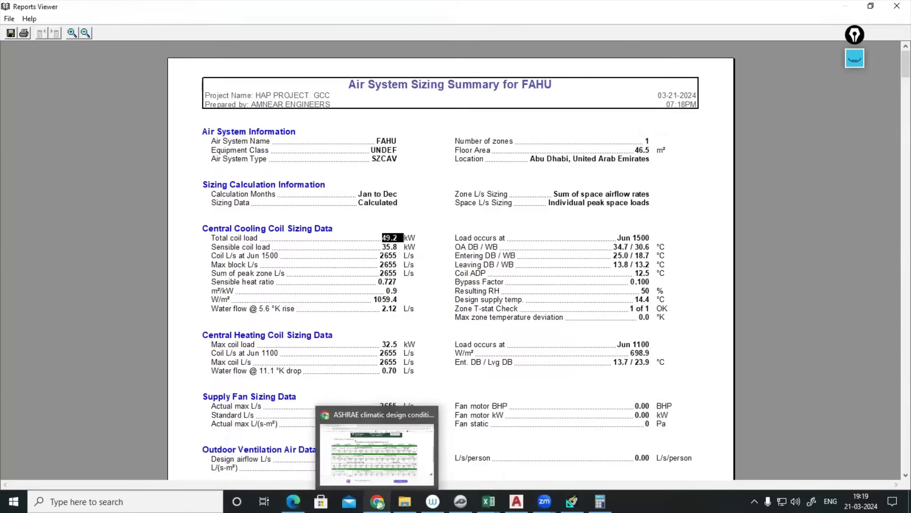
click(377, 501)
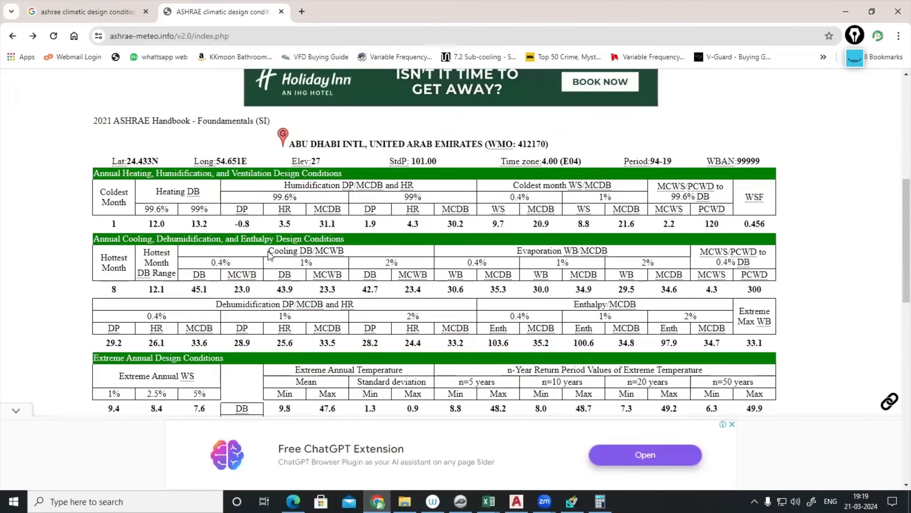
- Highlight the Cooling DB/MCWB and Evaporation WB/MCDB headings and the 0.4% cooling dry-bulb value
drag(269, 256, 342, 256)
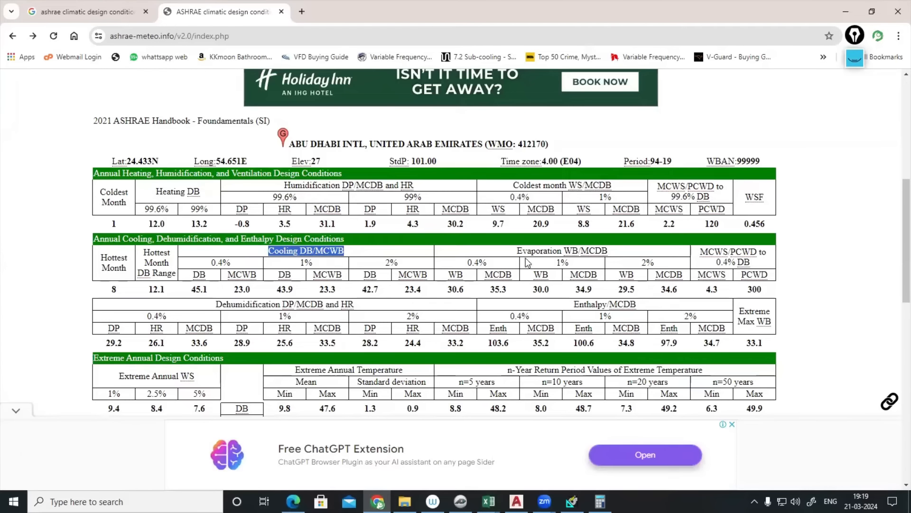
drag(517, 250, 611, 252)
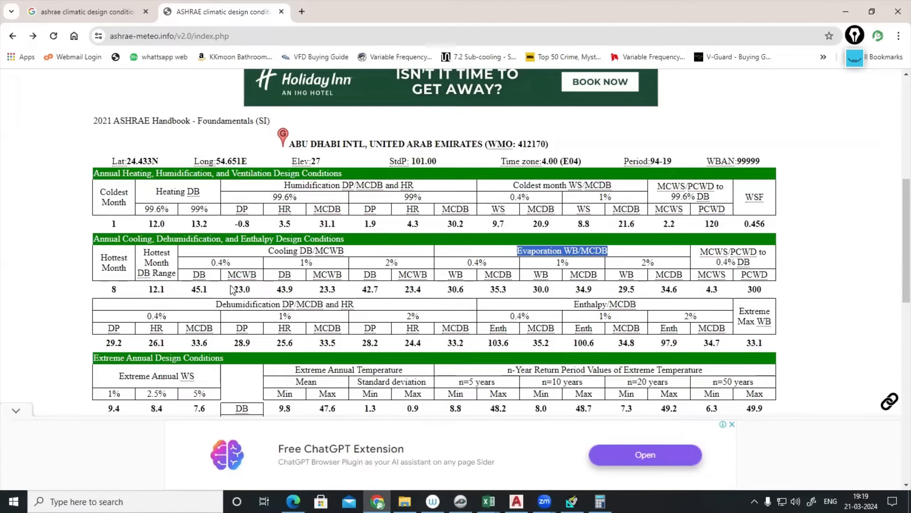
drag(191, 291, 211, 293)
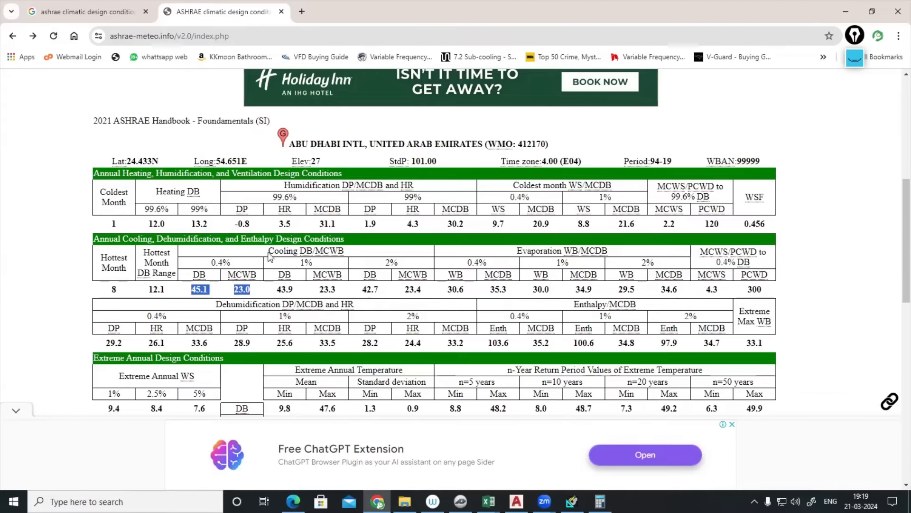
drag(268, 251, 362, 252)
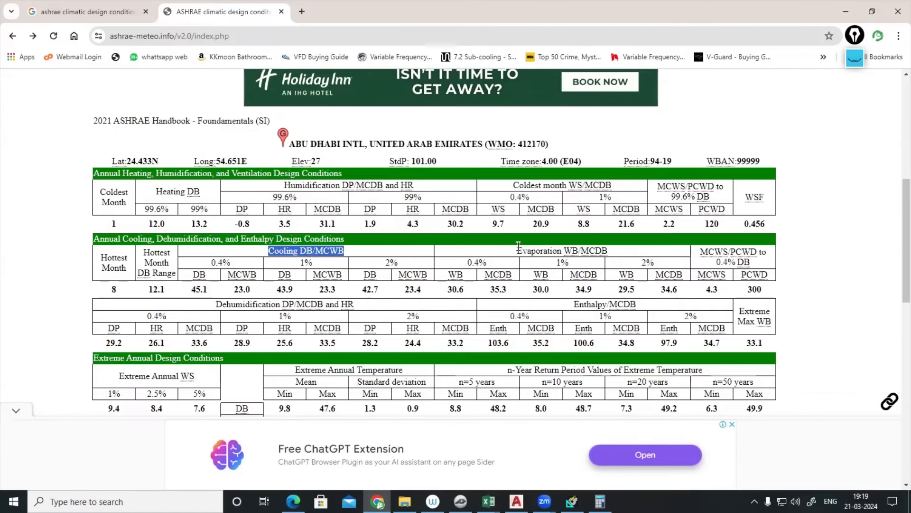
drag(517, 250, 616, 255)
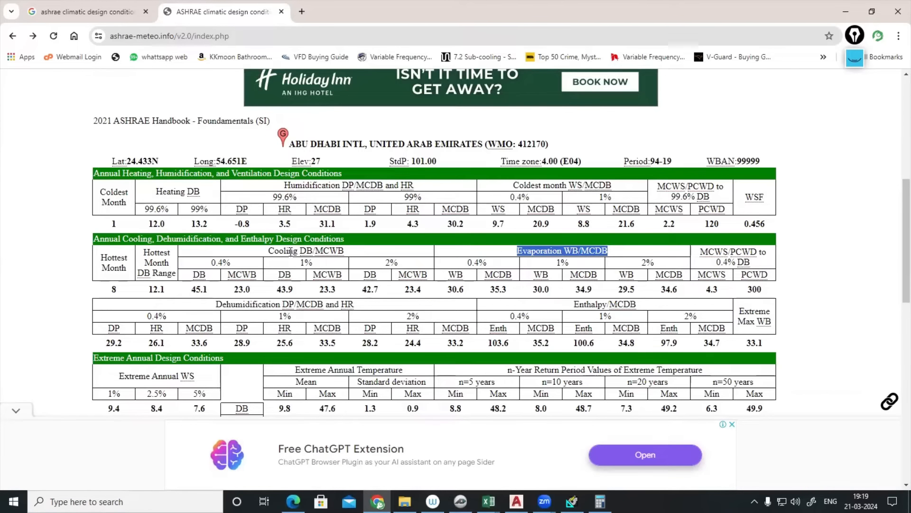
- Highlight the 45.1/23.0 and 30.6/35.3 value pairs, then bring up the PlanSwift psychrometric chart
click(213, 292)
drag(212, 293, 258, 292)
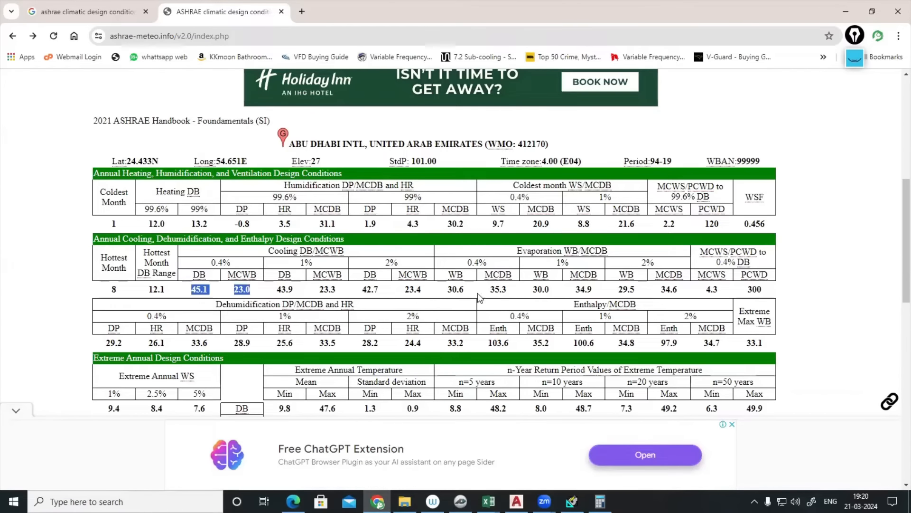
drag(449, 291, 496, 290)
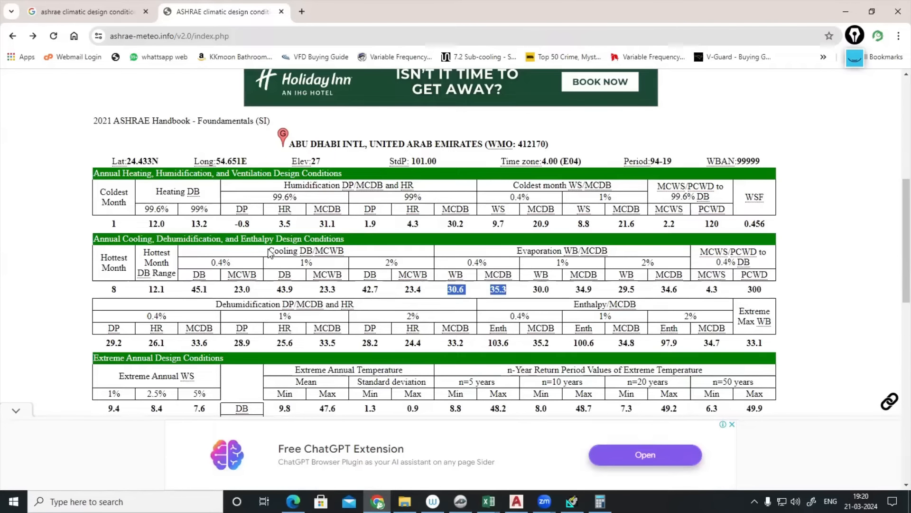
drag(268, 250, 340, 254)
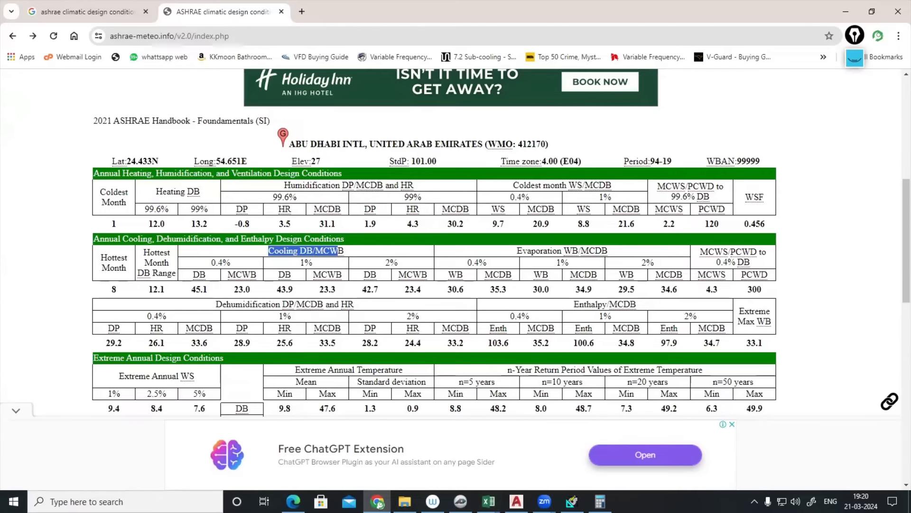
mouse_move(571, 501)
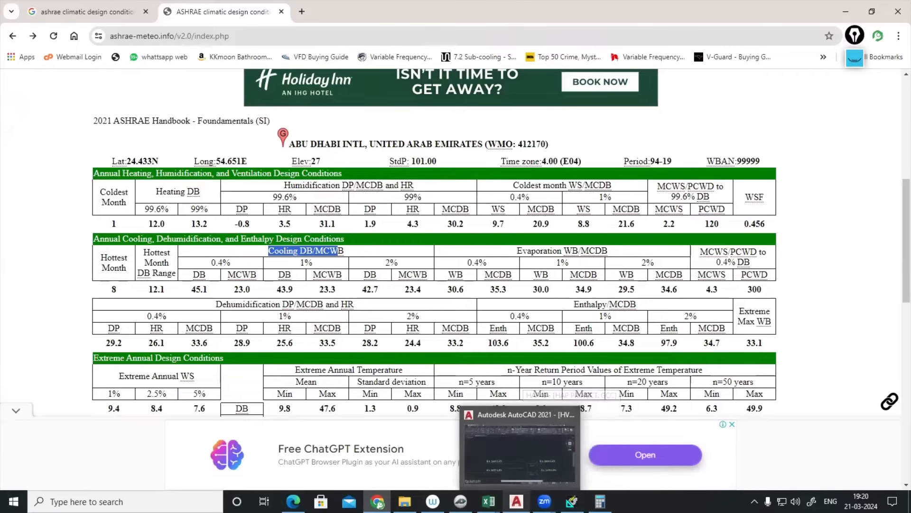
mouse_move(489, 501)
click(460, 500)
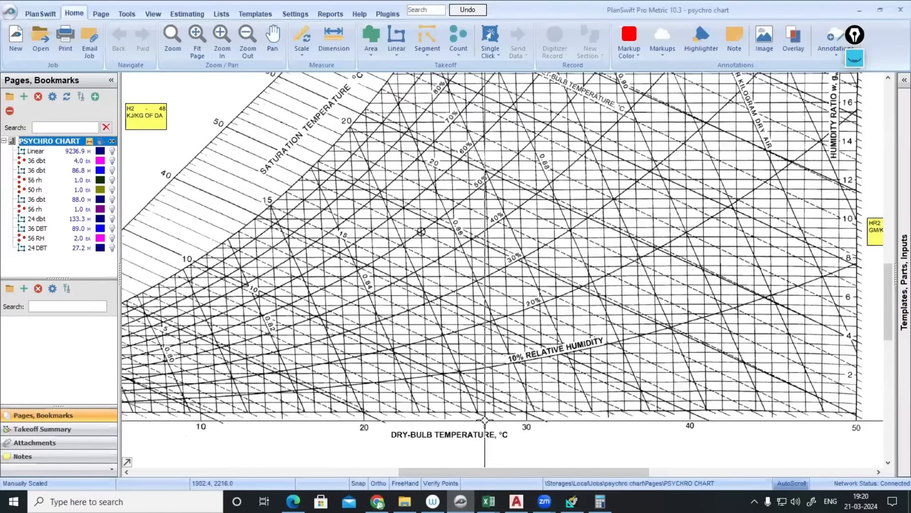
- Zoom around the psychrometric chart and flip between it and the AutoCAD HVAC drawing
scroll(517, 288, down, 3)
scroll(518, 292, up, 2)
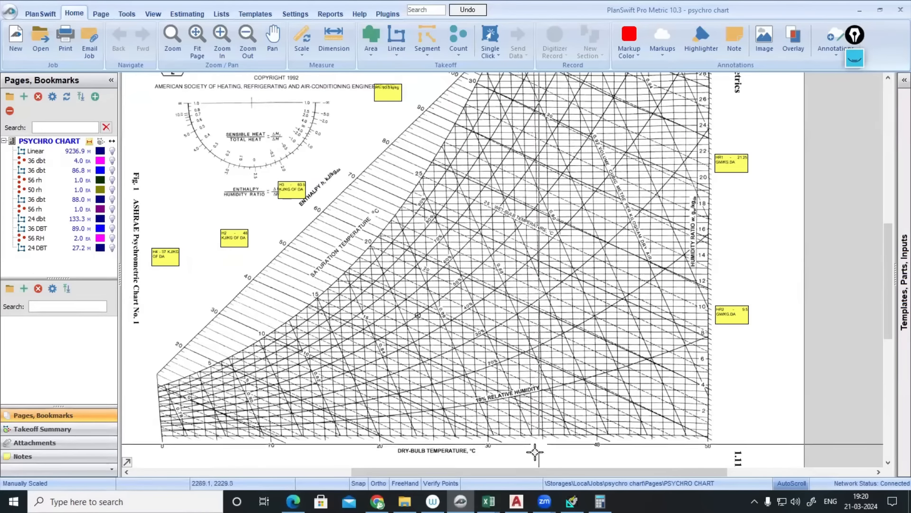
click(516, 501)
click(516, 501)
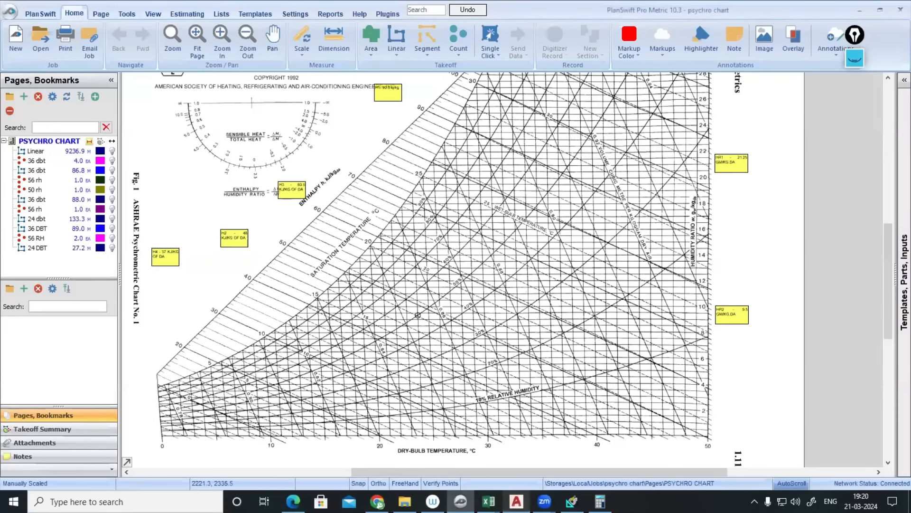
click(516, 501)
click(516, 500)
- Return to the ASHRAE Abu Dhabi climate table in Chrome
mouse_move(545, 500)
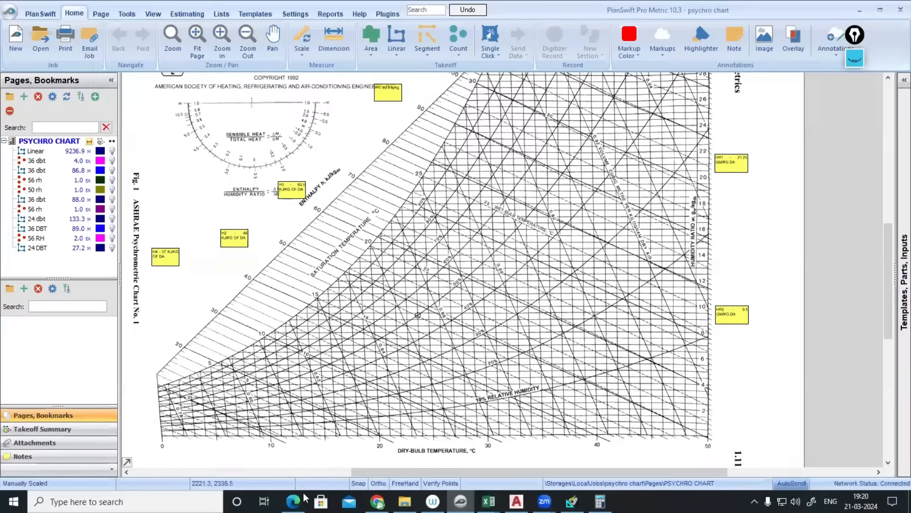
mouse_move(377, 502)
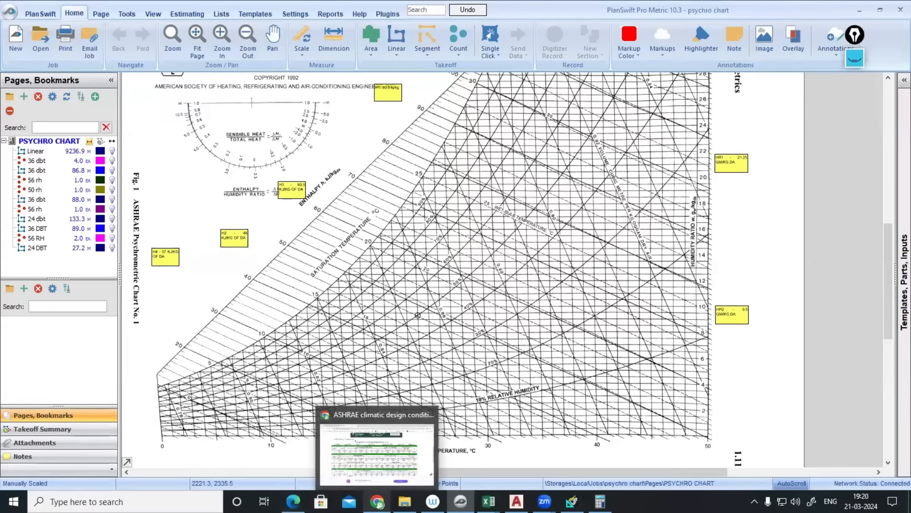
click(378, 501)
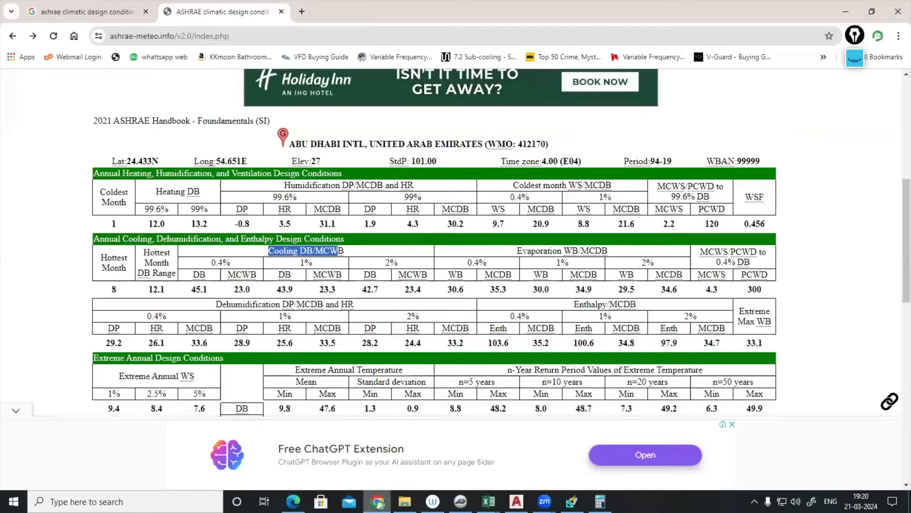
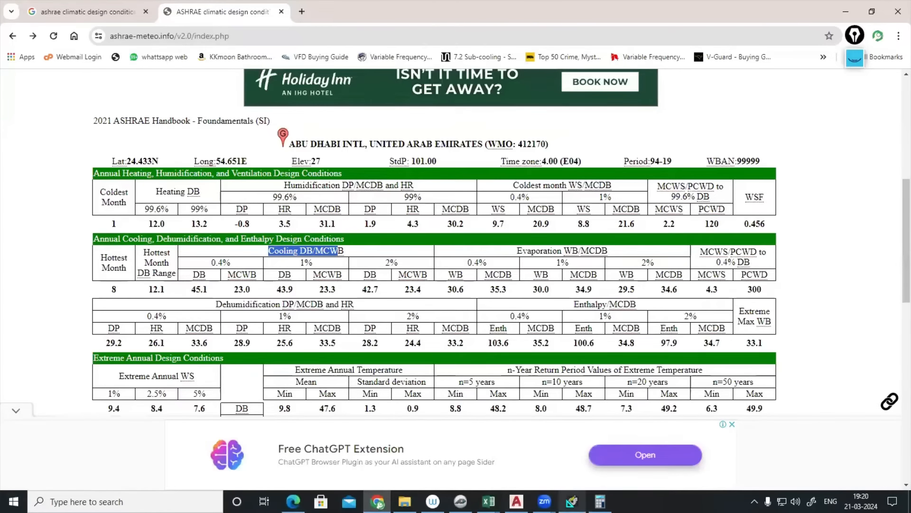
- Check the HAP sizing summary, then return to the chart with the 36 dbt takeoff selected
click(572, 500)
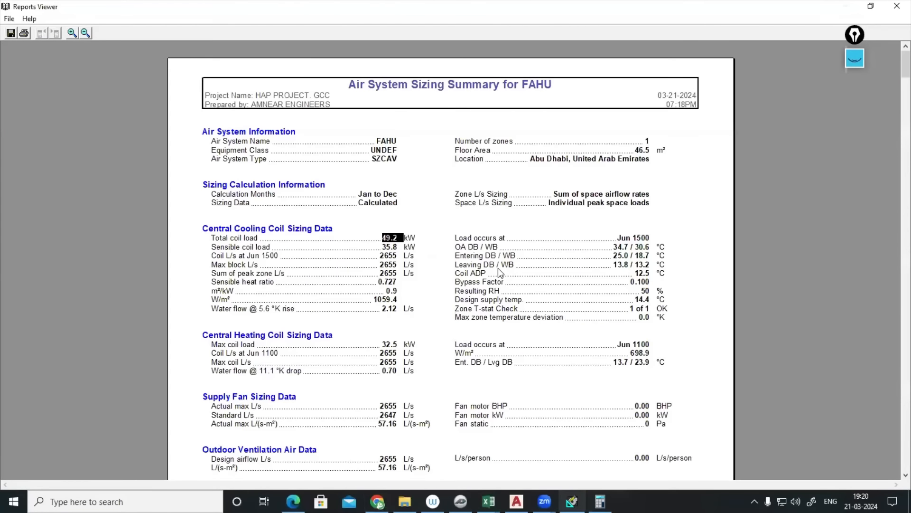
click(460, 500)
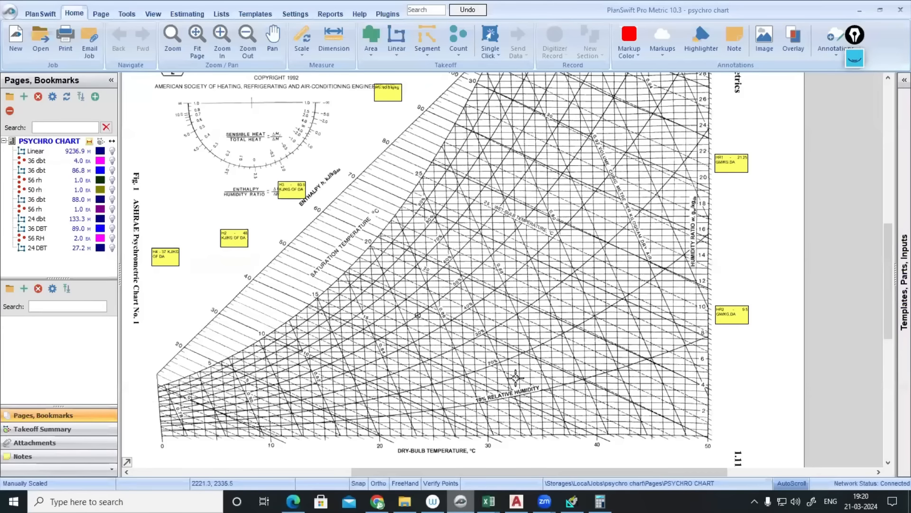
click(33, 161)
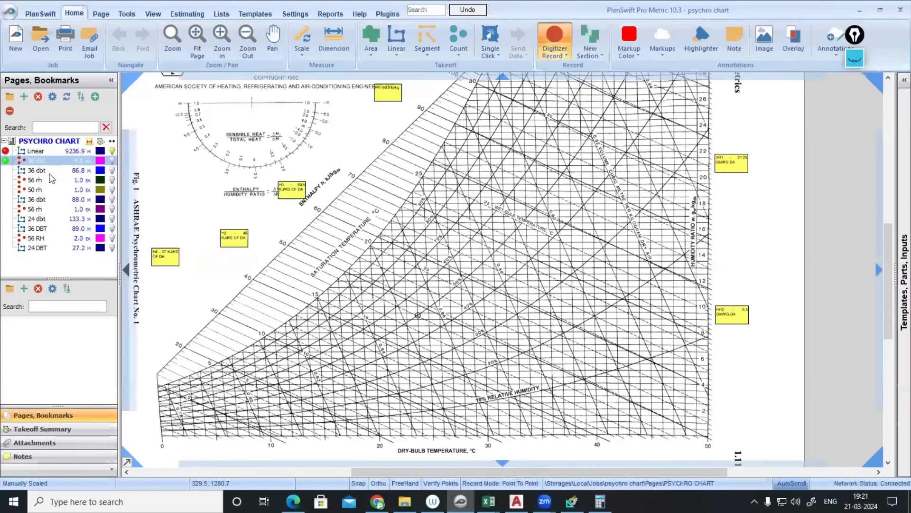
scroll(497, 471, up, 3)
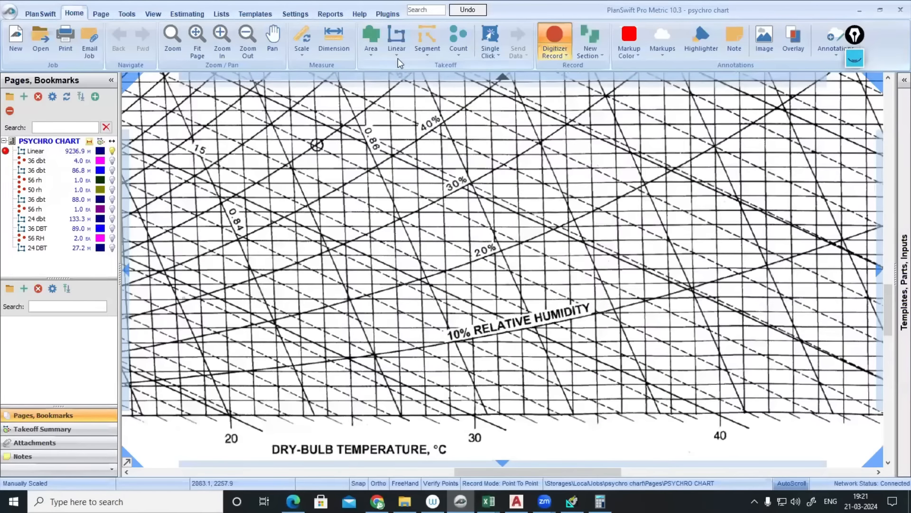
- Create a navy blue linear takeoff named 35.3 DBT
click(397, 38)
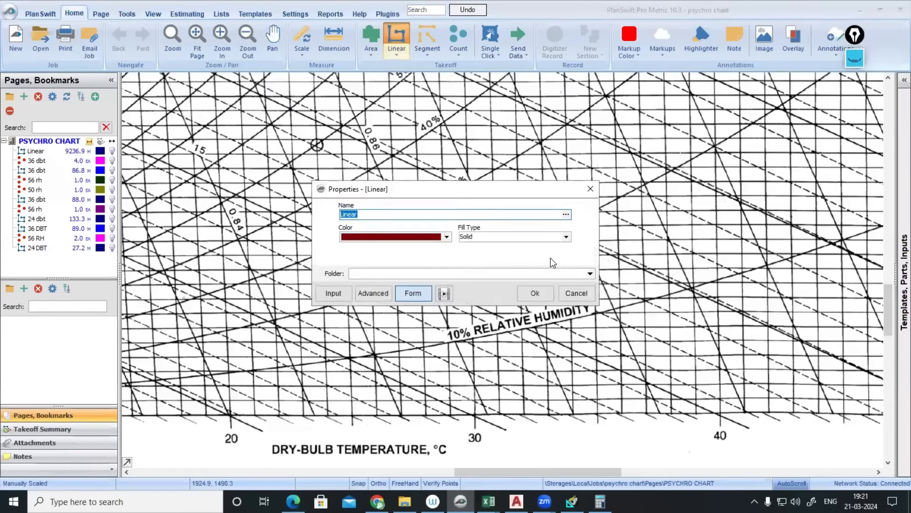
text(35.3 DBT)
click(447, 236)
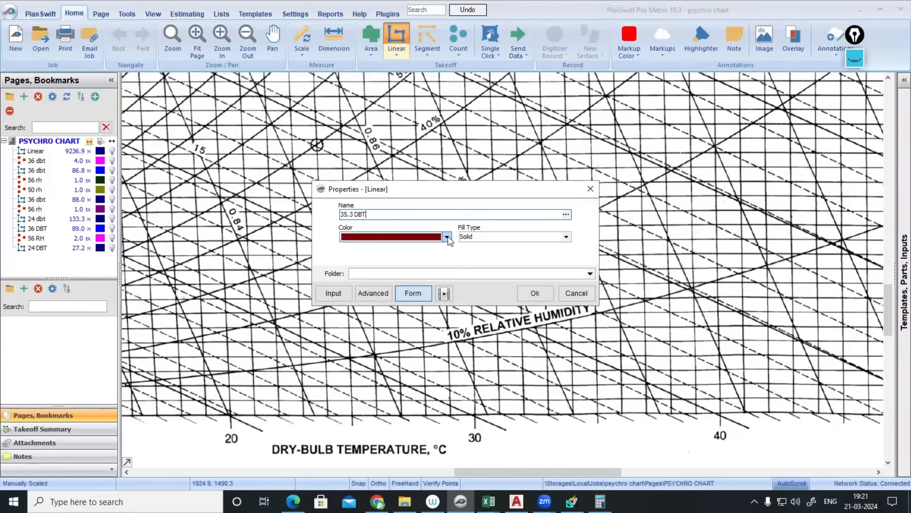
click(397, 260)
click(535, 293)
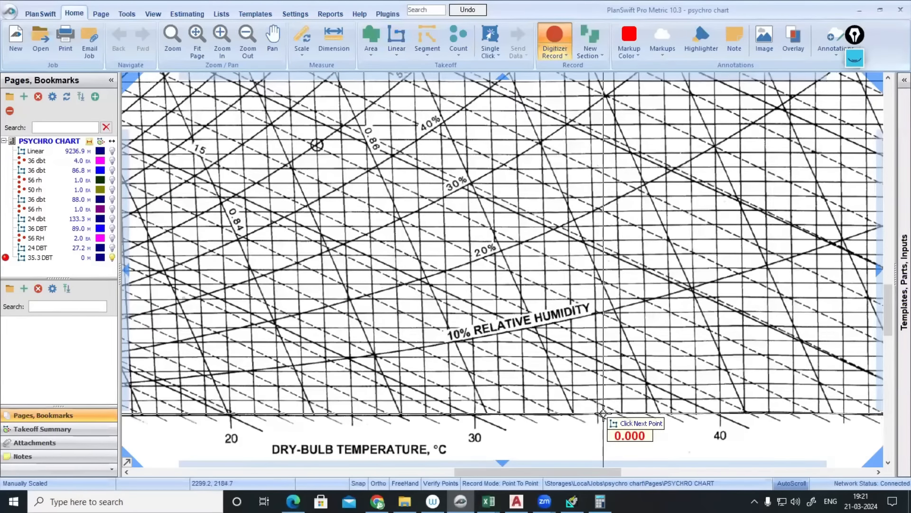
- Draw the 35.3 DBT line straight up from 35.3 °C to the chart top, then return to the ASHRAE page
scroll(603, 413, down, 3)
scroll(601, 164, up, 3)
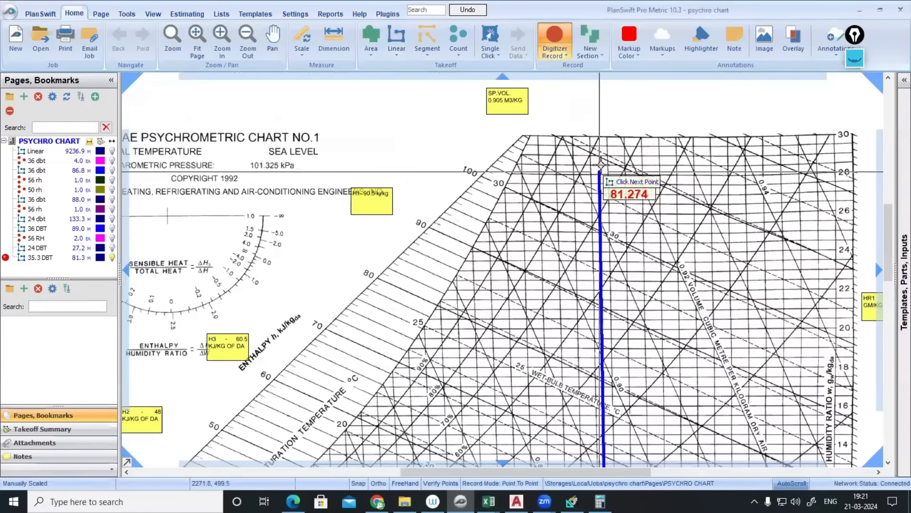
double_click(597, 120)
scroll(661, 195, down, 3)
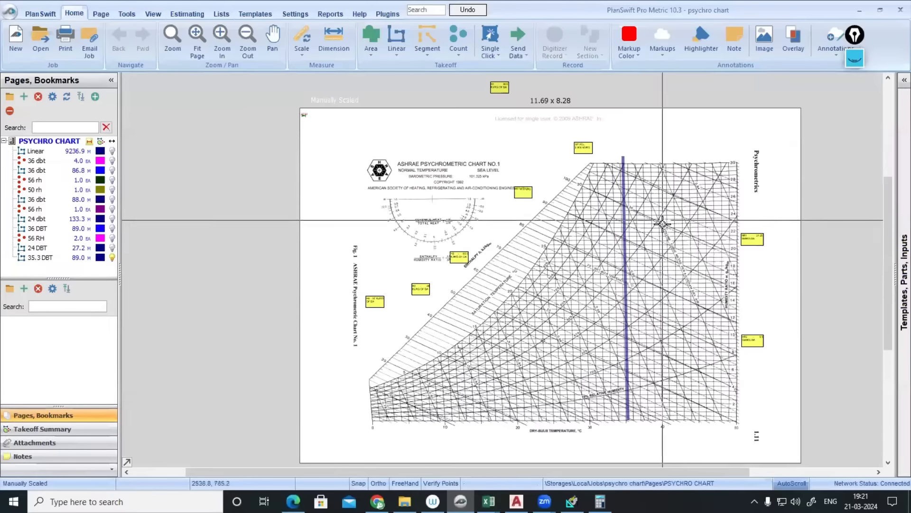
scroll(590, 206, up, 3)
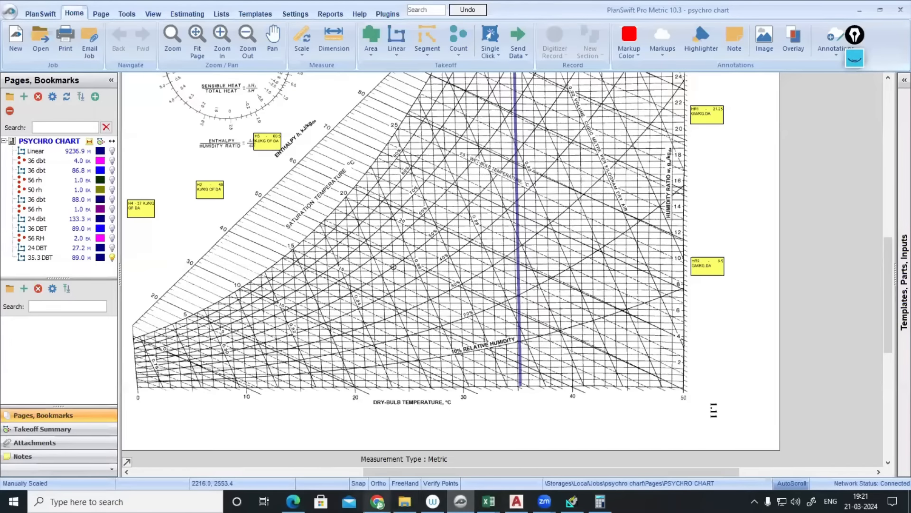
click(377, 501)
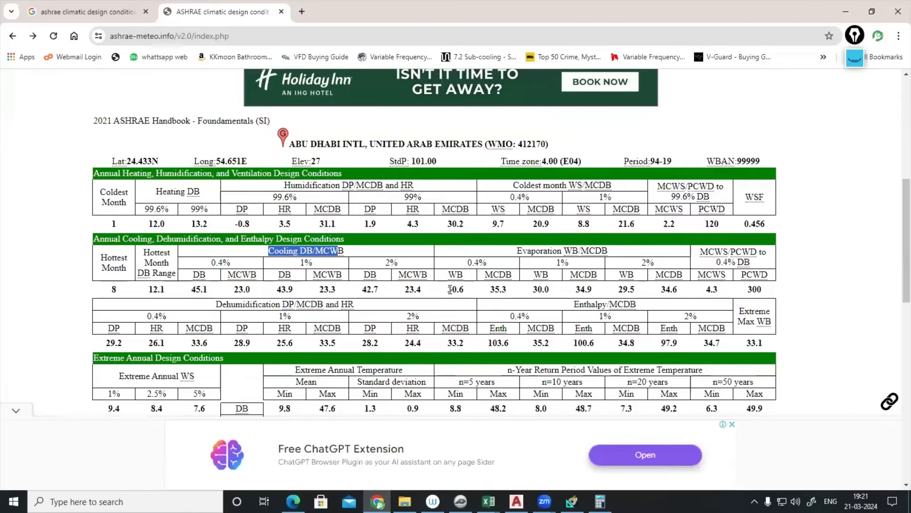
- Select the 30.6 wet-bulb value in Chrome and create a green 30.6 WBT linear takeoff
drag(447, 289, 464, 289)
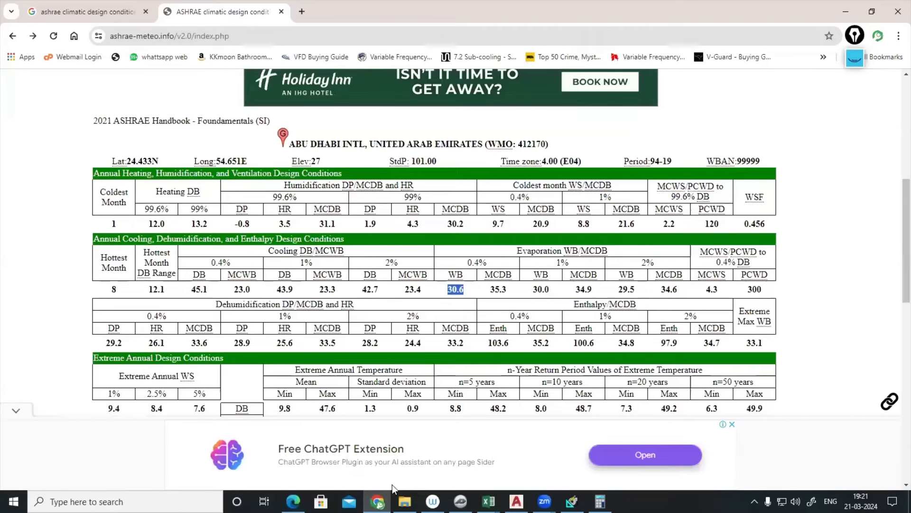
click(377, 501)
scroll(450, 219, up, 3)
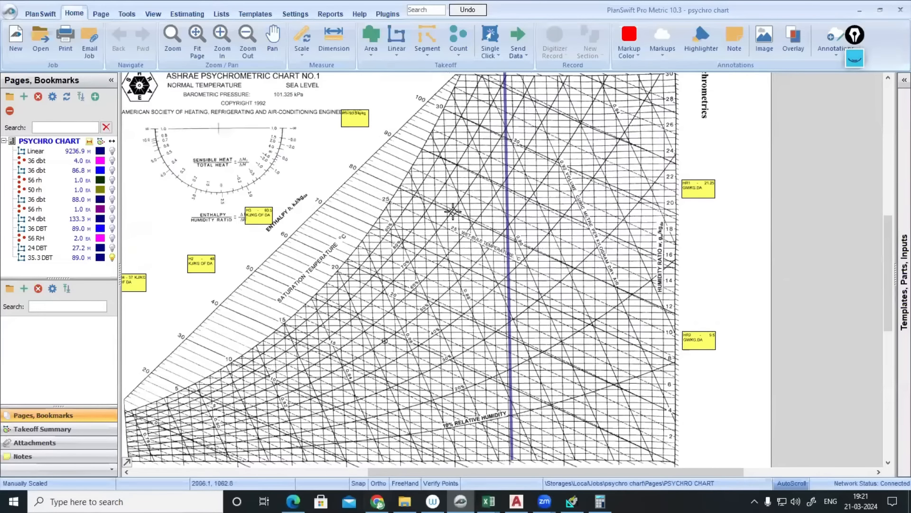
click(397, 42)
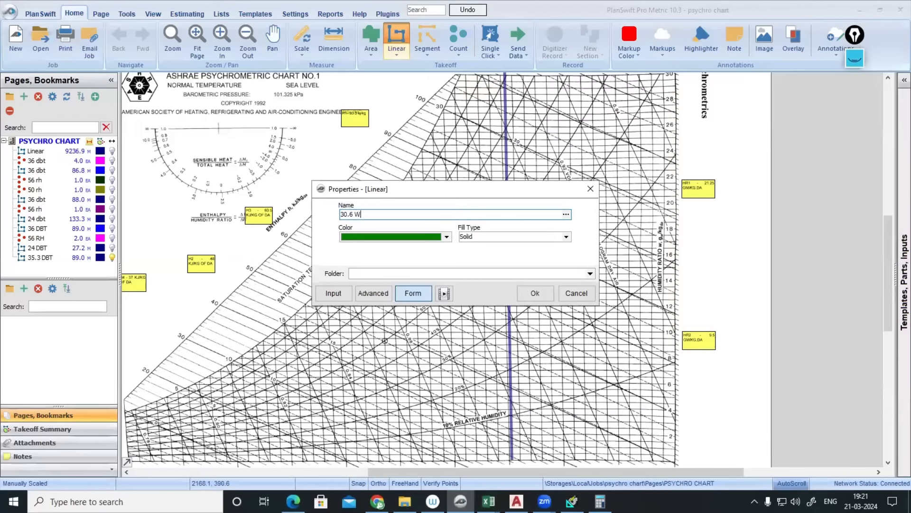
click(535, 293)
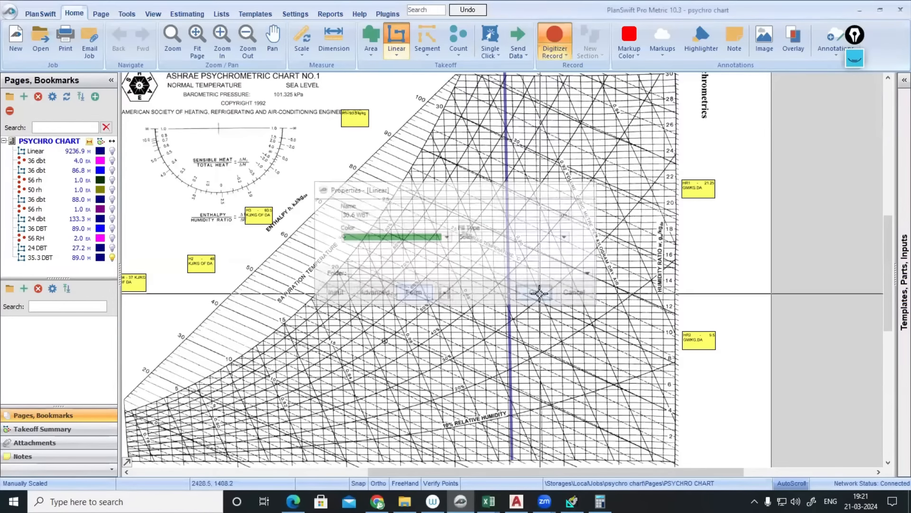
- Draw the 30.6 WBT line from the saturation curve to just past the 35.3 DBT line
scroll(376, 195, up, 3)
scroll(418, 244, up, 2)
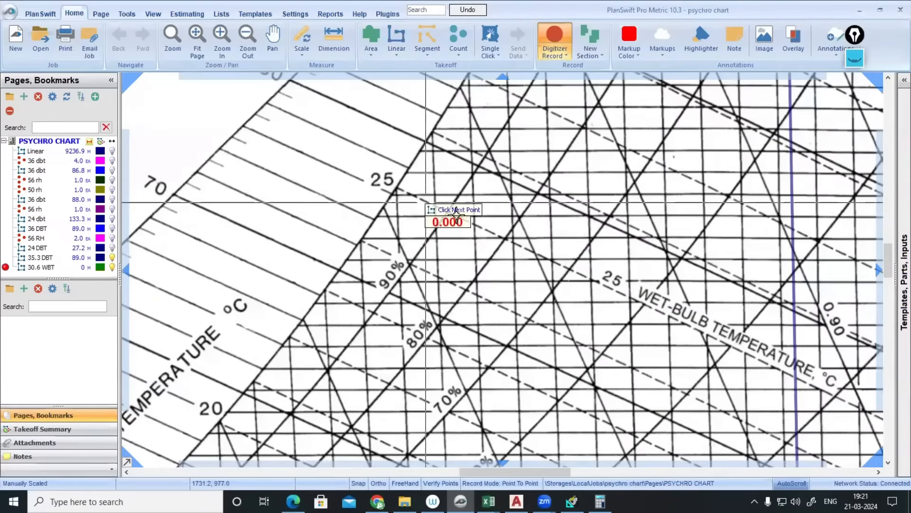
scroll(473, 164, down, 2)
drag(473, 164, 397, 295)
scroll(452, 208, down, 2)
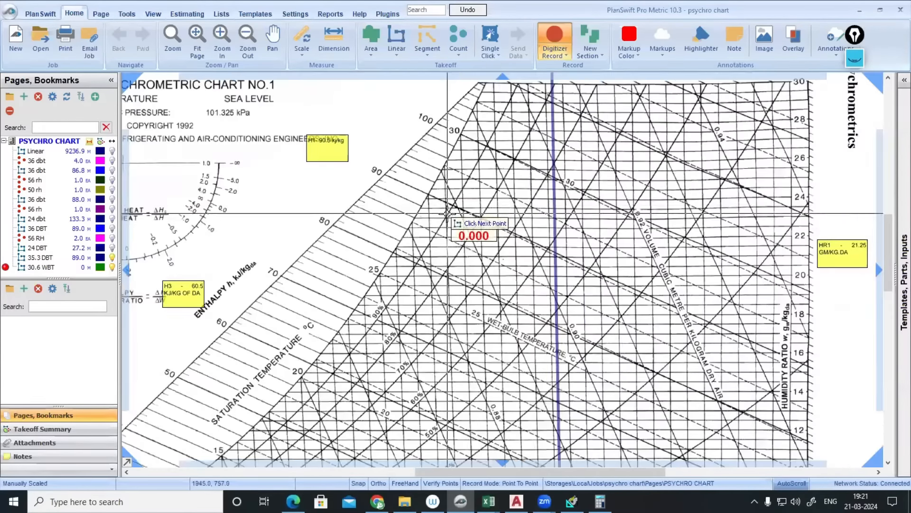
scroll(436, 226, up, 2)
drag(436, 226, 402, 260)
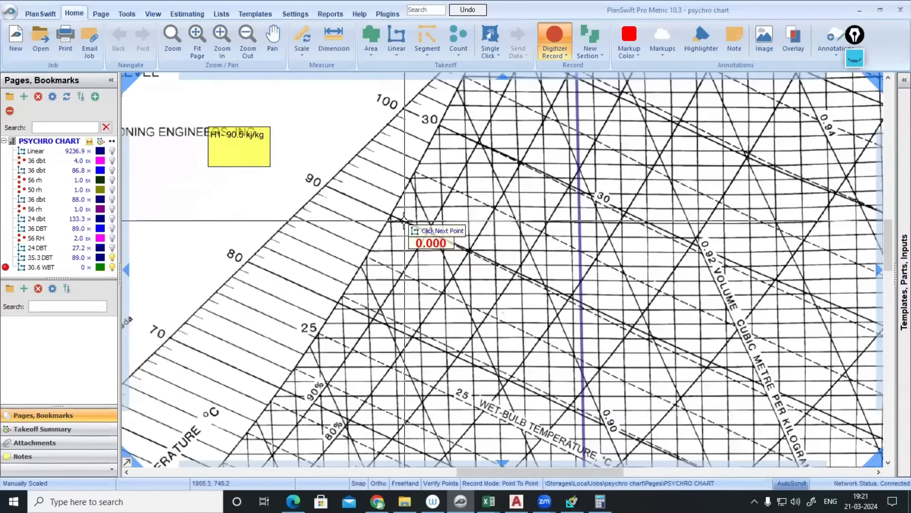
drag(483, 81, 443, 170)
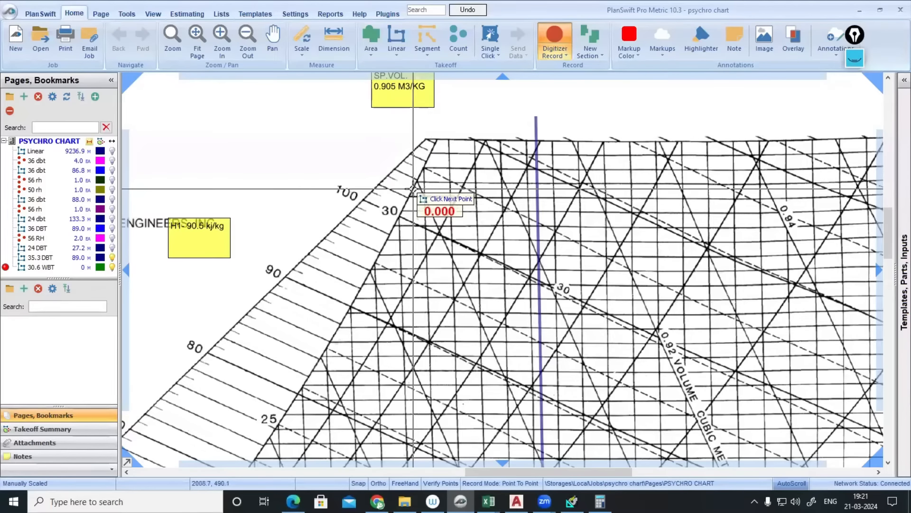
click(413, 190)
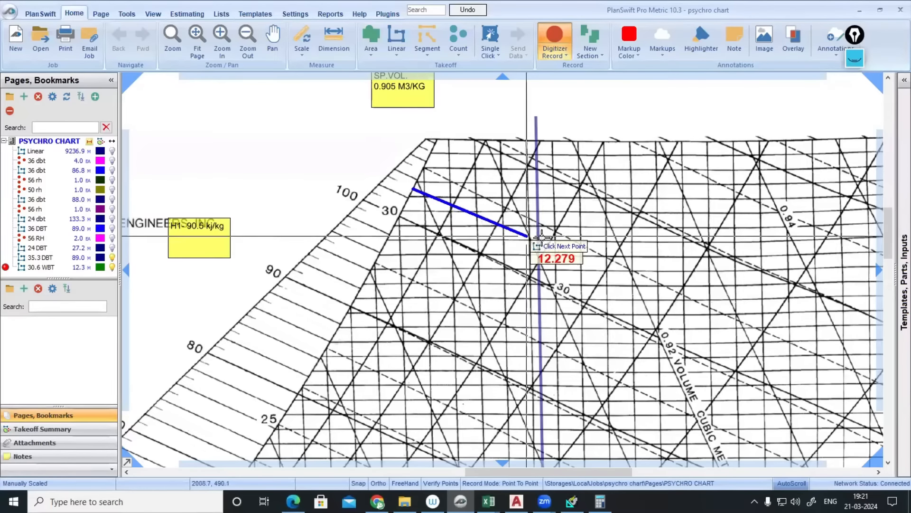
double_click(568, 258)
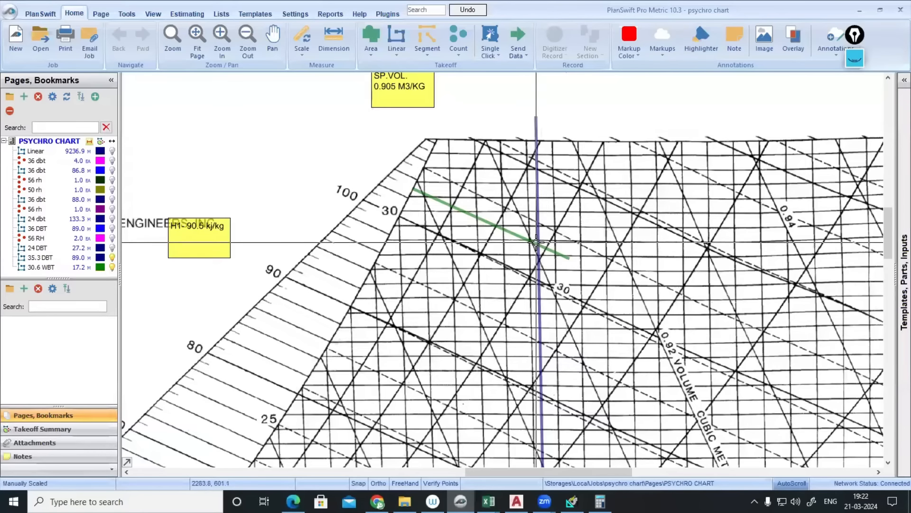
mouse_move(535, 231)
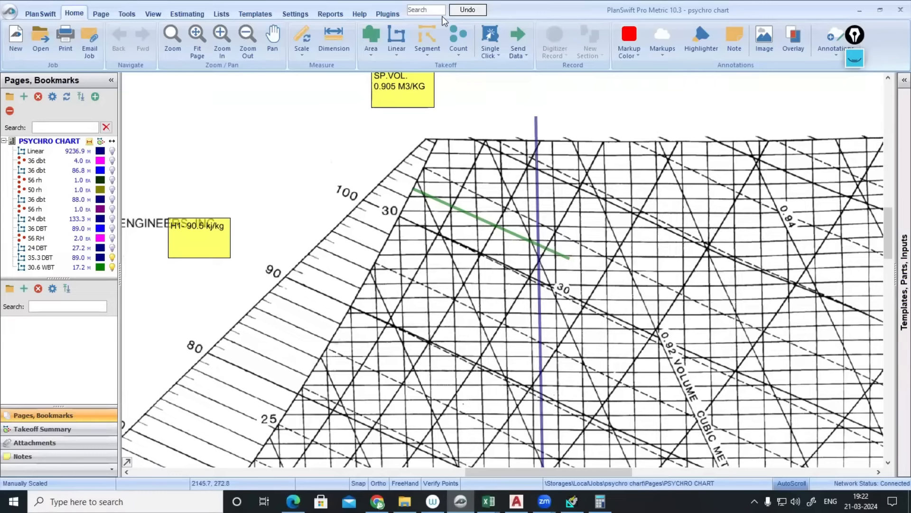
- Place an OUTSIDE count marker where the 35.3 DBT and 30.6 WBT lines cross
click(459, 38)
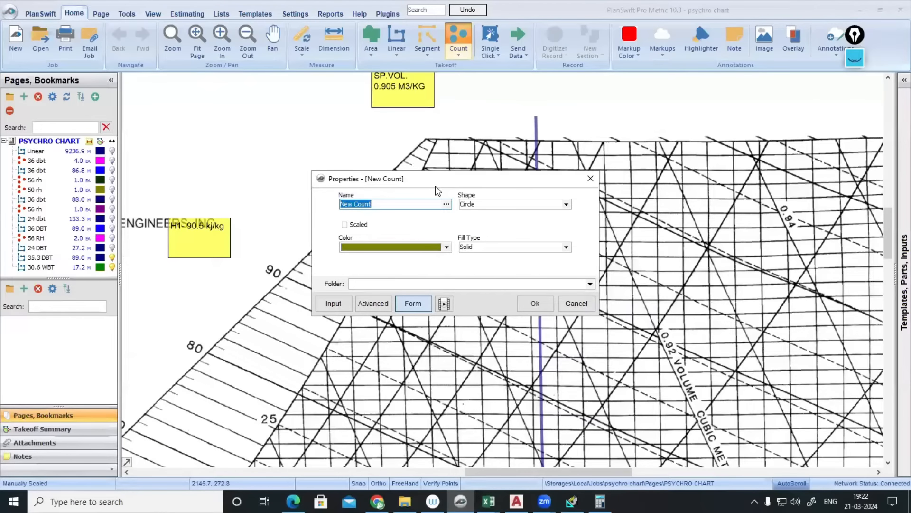
text(OUTSIDE)
click(535, 304)
scroll(546, 309, up, 6)
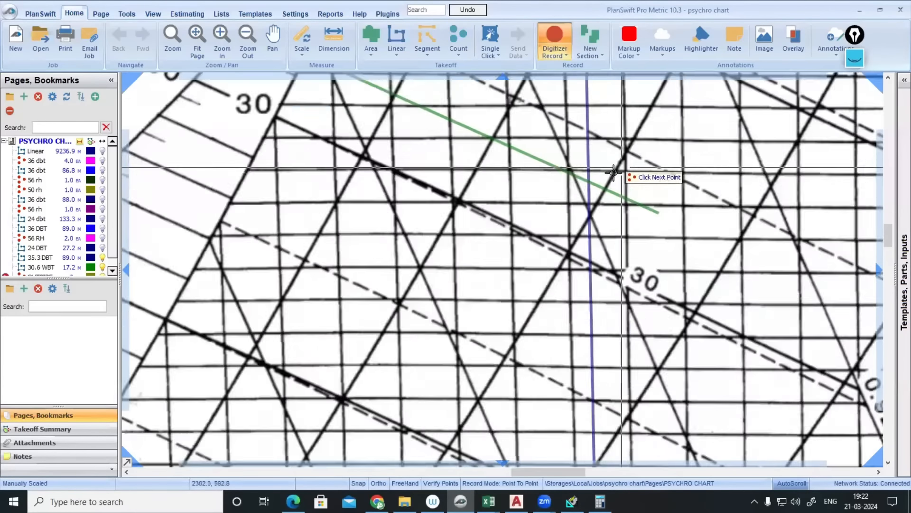
scroll(585, 186, up, 1)
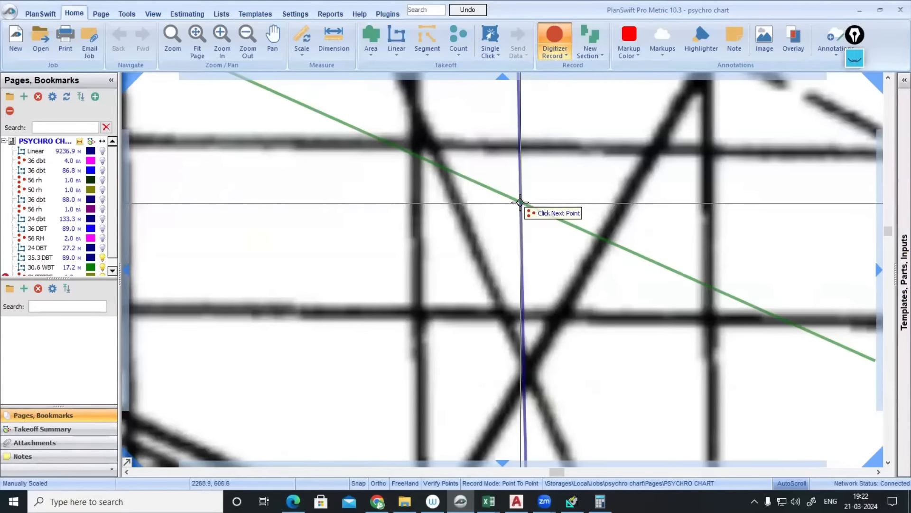
click(520, 203)
- With Ortho on, draw a horizontal line to the humidity-ratio scale and move the HR1 21.25 note beside it
click(9, 154)
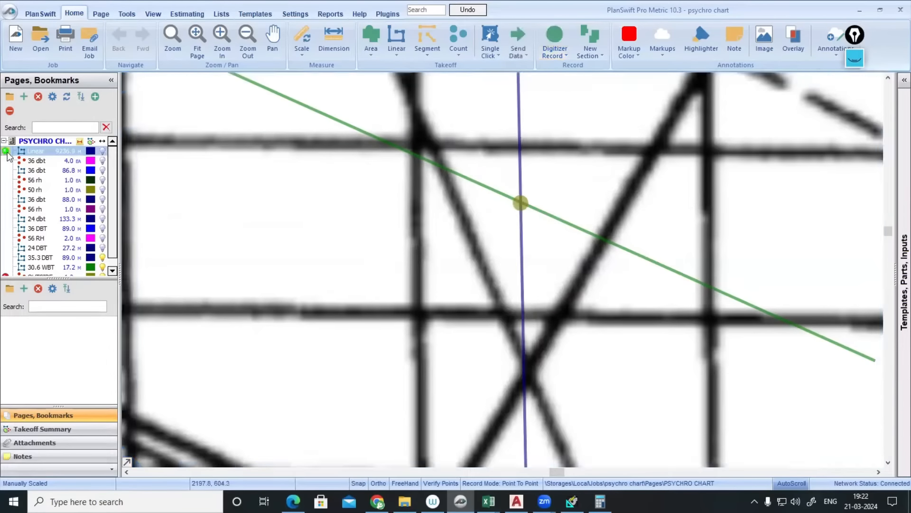
click(5, 152)
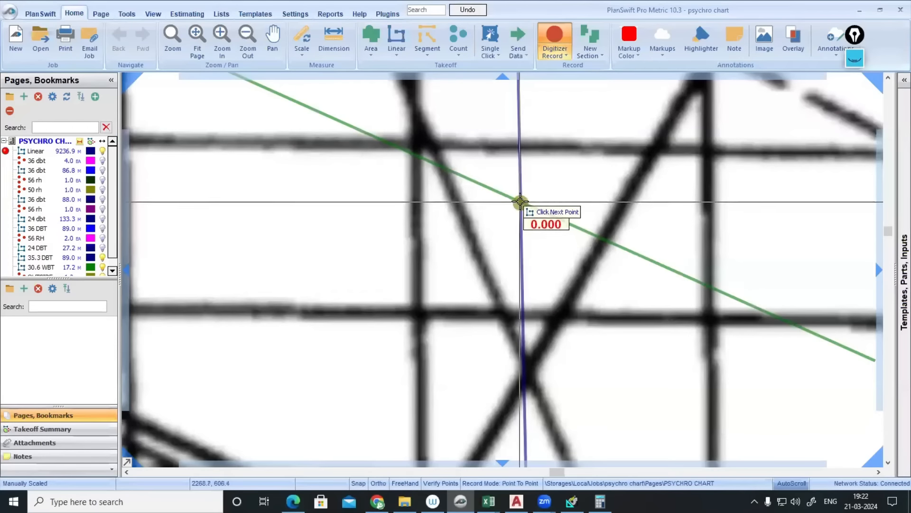
scroll(520, 201, down, 3)
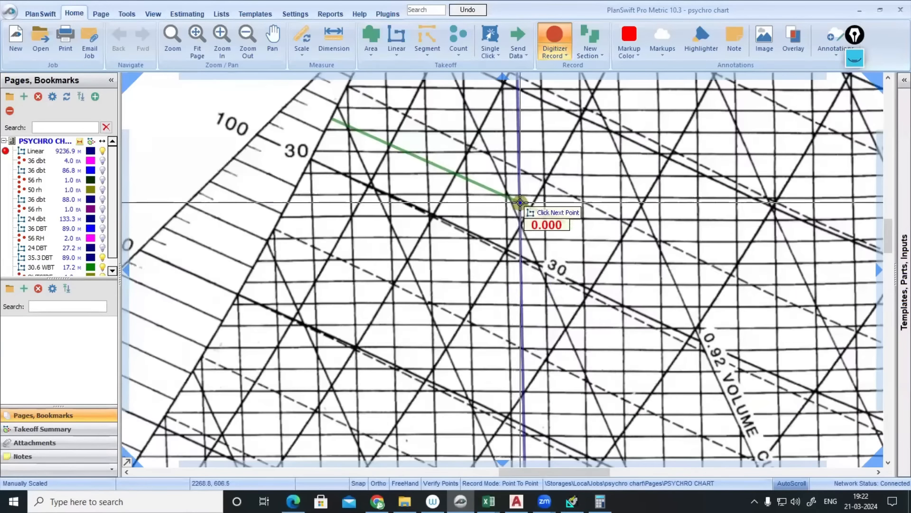
click(379, 484)
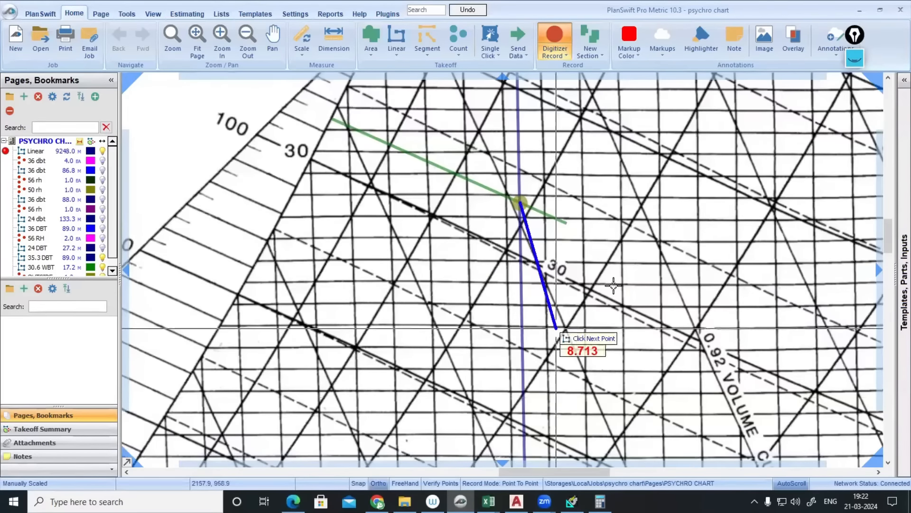
click(698, 228)
scroll(697, 228, down, 1)
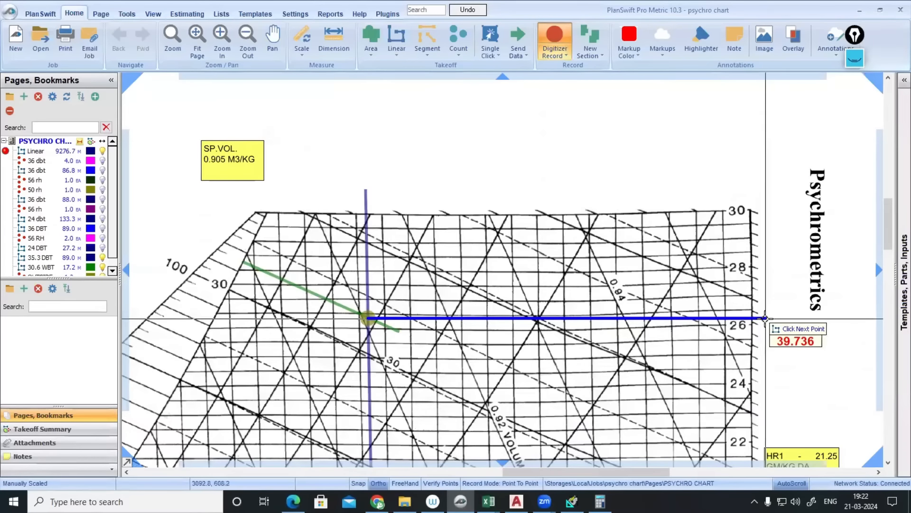
double_click(765, 319)
drag(737, 421, 741, 277)
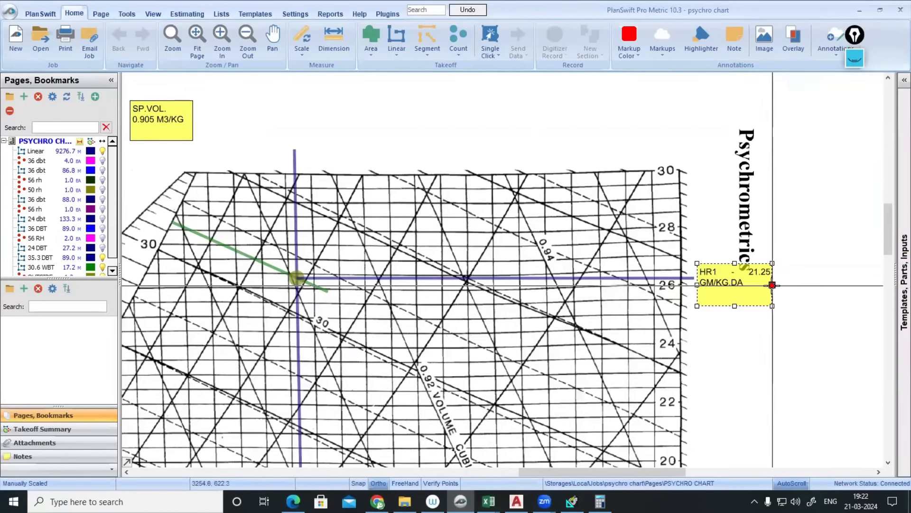
- Widen and reposition the HR1 note so it reads HR1 - 21.25 GM/KG.DA on one line
drag(773, 285, 801, 285)
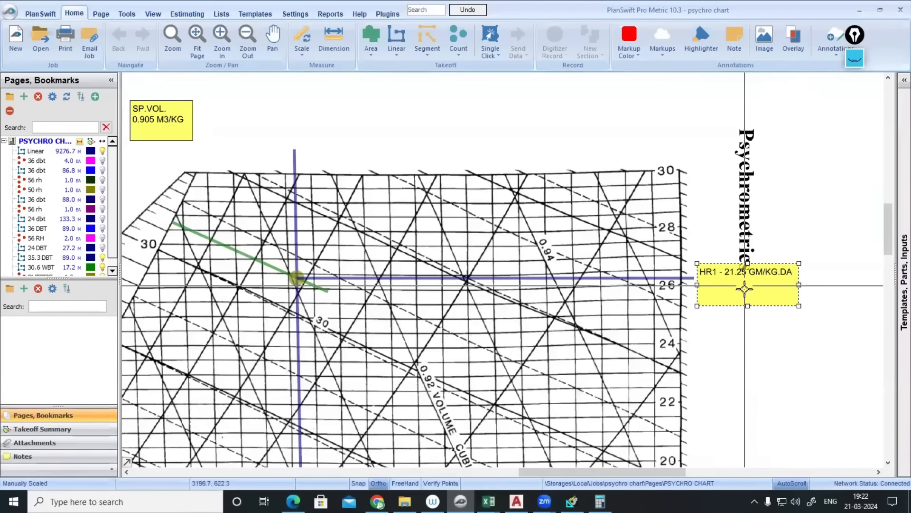
drag(745, 287, 746, 296)
click(679, 287)
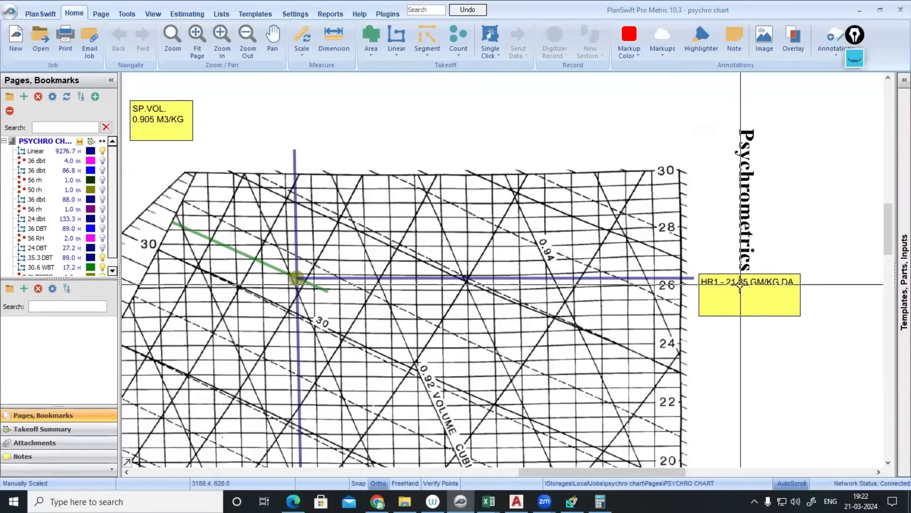
double_click(716, 281)
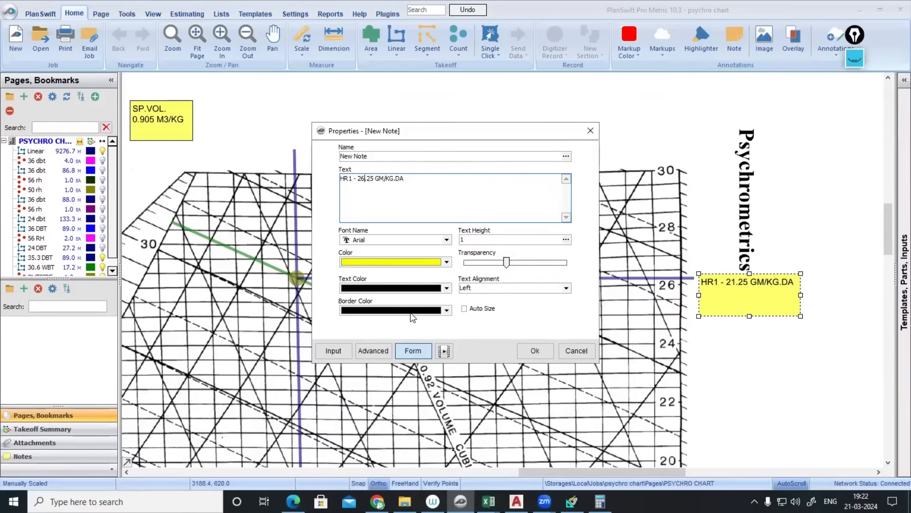
click(524, 352)
- Zoom out on the chart and switch to the HAP air system sizing summary
scroll(701, 291, down, 5)
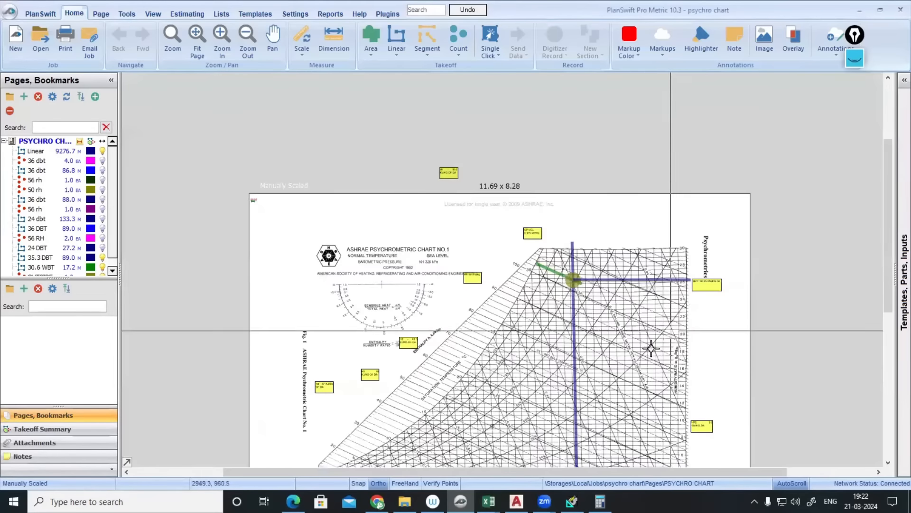
drag(590, 452, 598, 361)
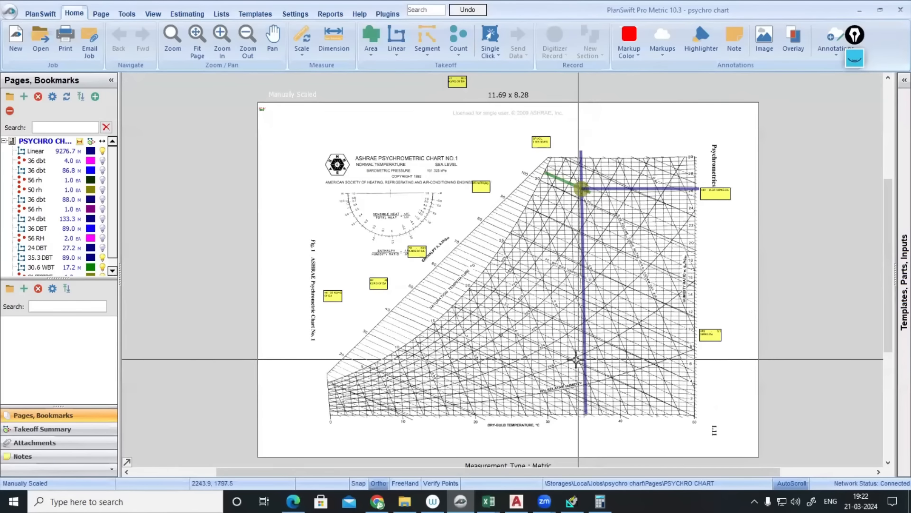
scroll(522, 393, up, 2)
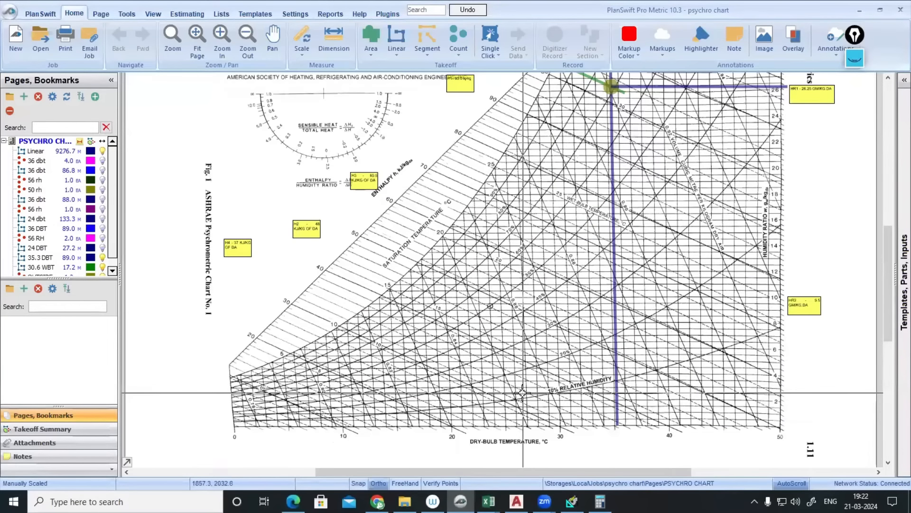
key(alt+Tab)
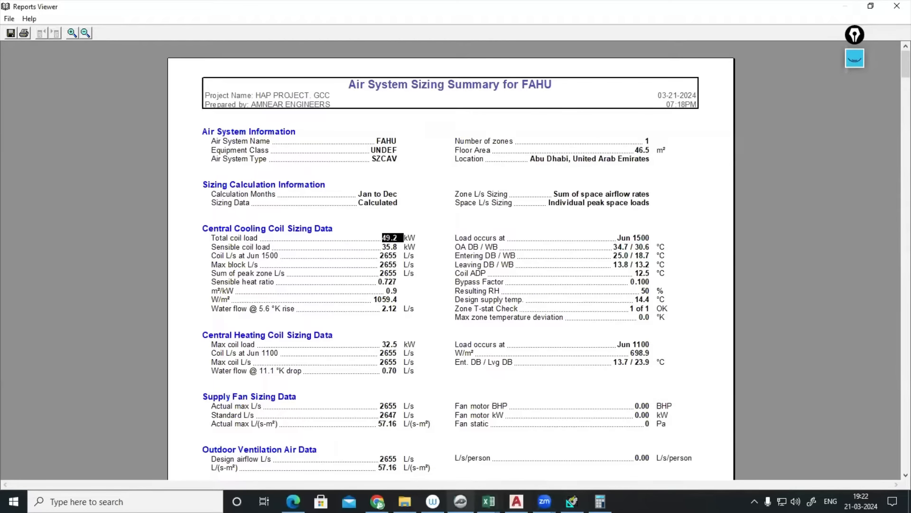
- Back in PlanSwift, enlarge the takeoff list to show every item, including 36 dbt and 35.3 DBT
key(alt+Tab)
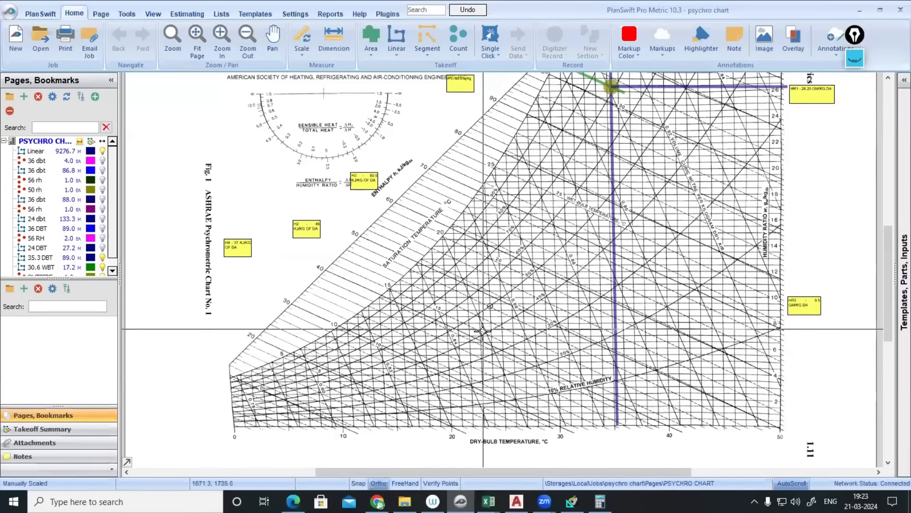
scroll(482, 331, down, 2)
click(82, 201)
click(89, 257)
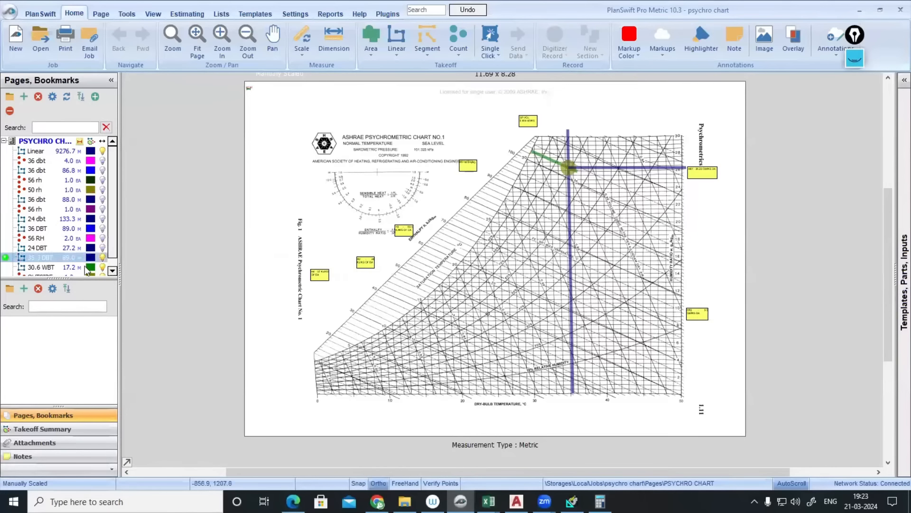
drag(60, 279, 64, 364)
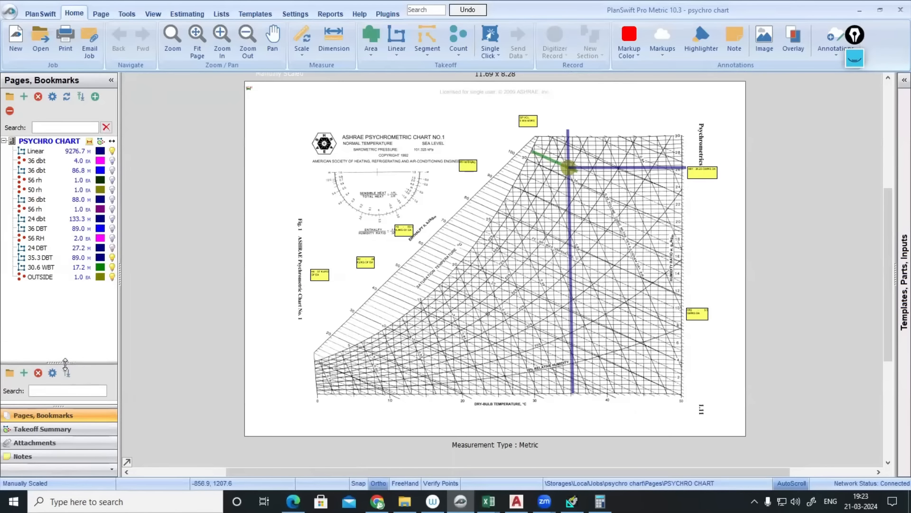
- Create a 24 DBT linear takeoff and draw it from the dry-bulb axis up to the circle point
click(396, 40)
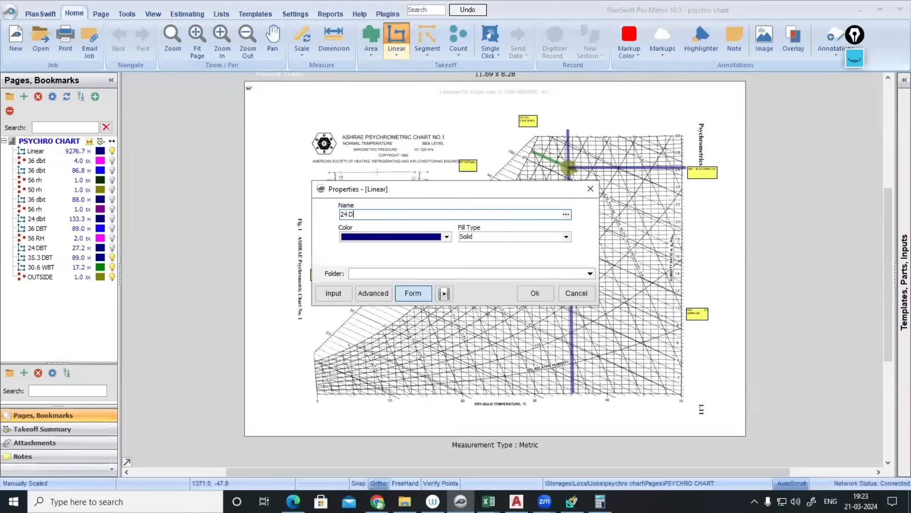
click(535, 293)
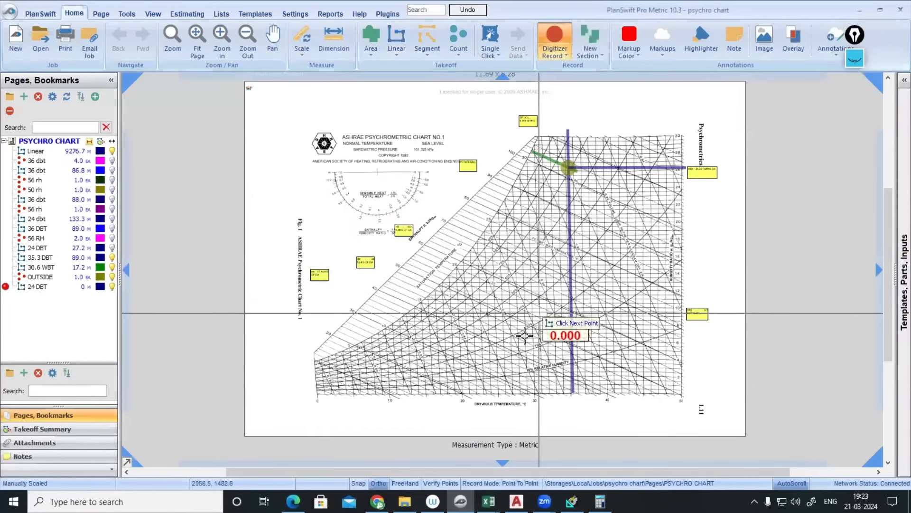
scroll(522, 285, up, 6)
scroll(463, 271, up, 2)
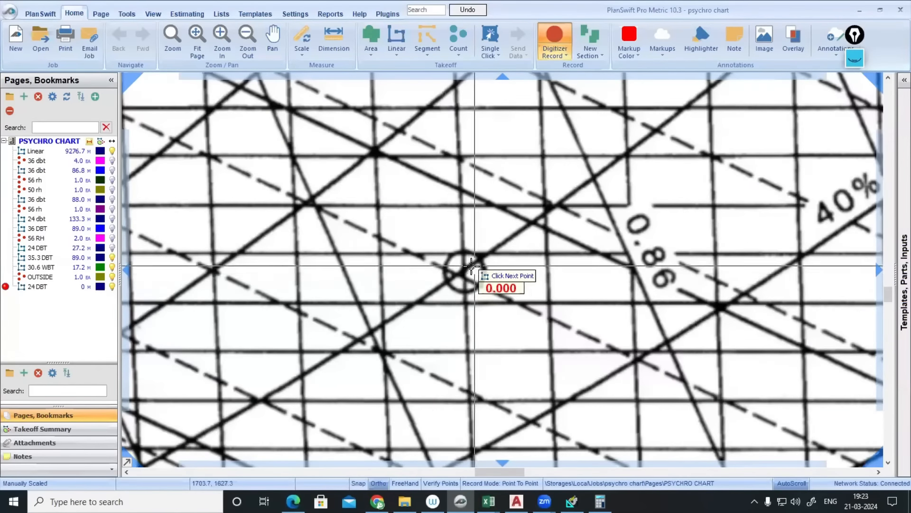
scroll(462, 256, down, 5)
scroll(477, 375, up, 3)
scroll(477, 386, up, 2)
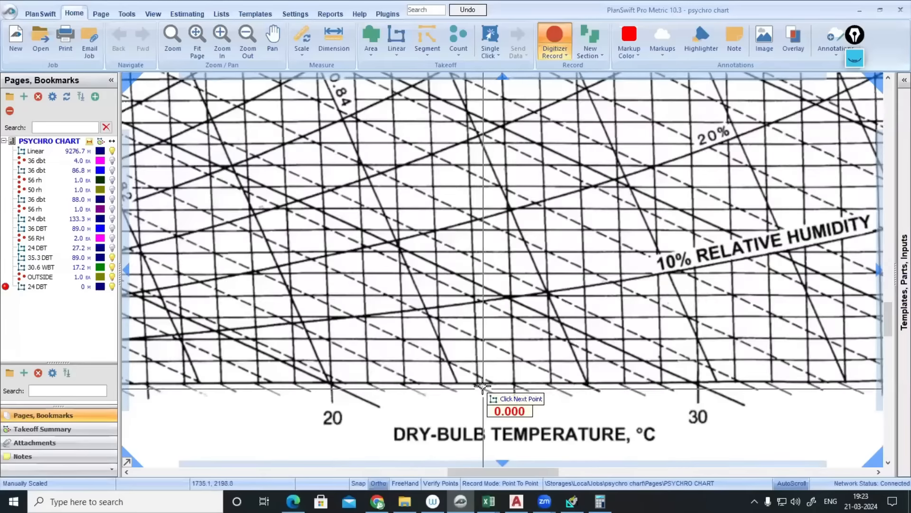
scroll(478, 384, down, 3)
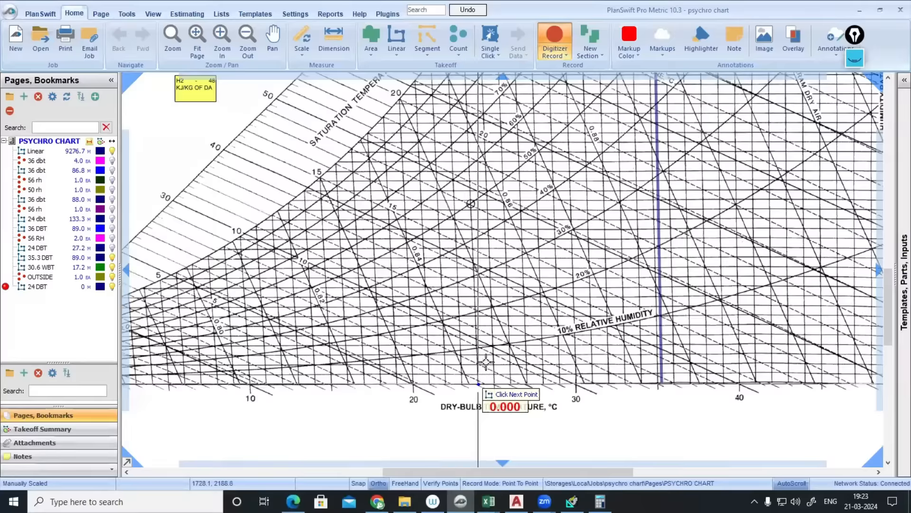
scroll(474, 204, up, 5)
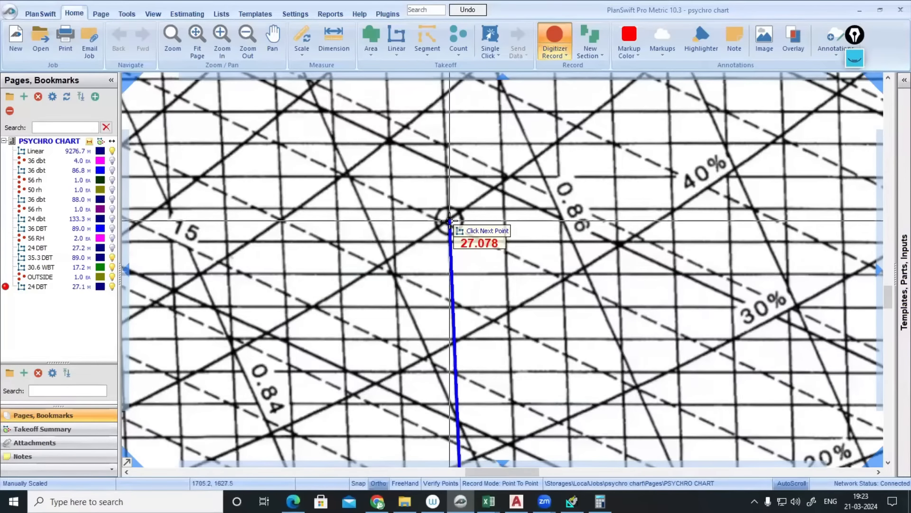
double_click(449, 221)
scroll(474, 237, down, 3)
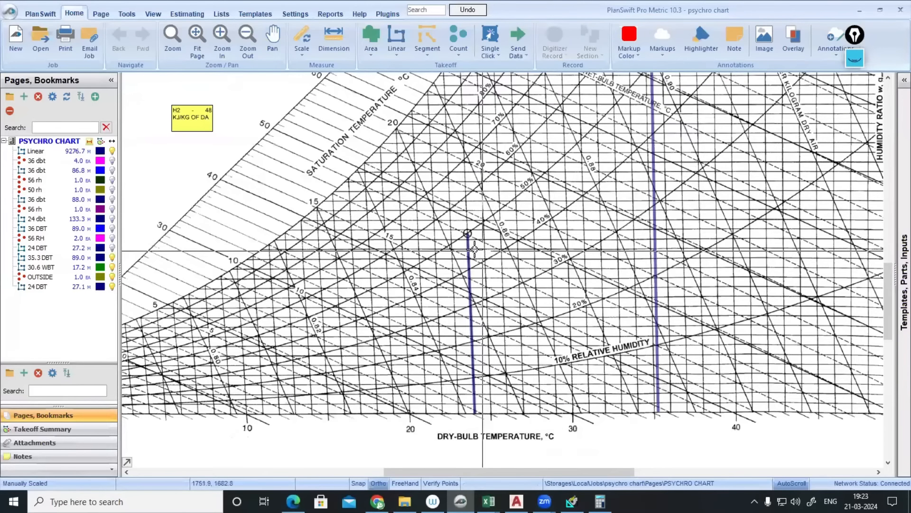
- Place a 50 RH count dot at the circle centre
click(458, 35)
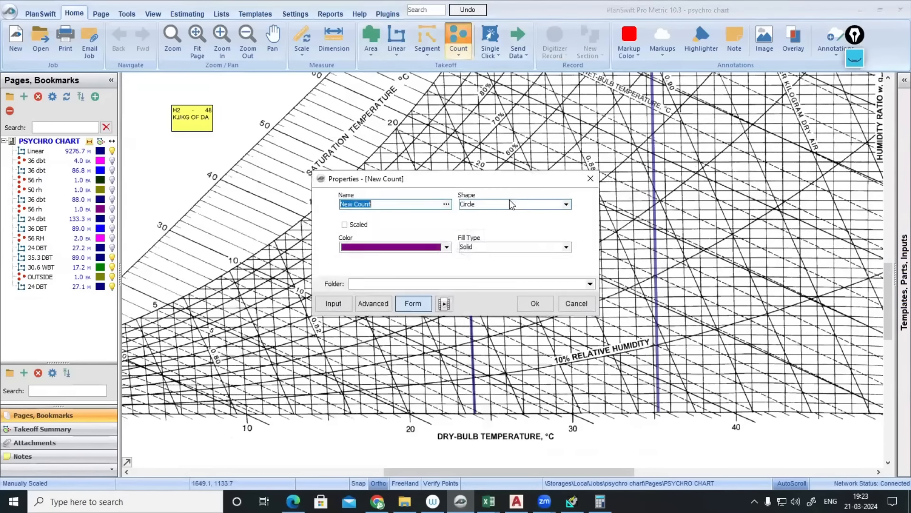
text(50 RH)
click(535, 303)
scroll(456, 241, up, 5)
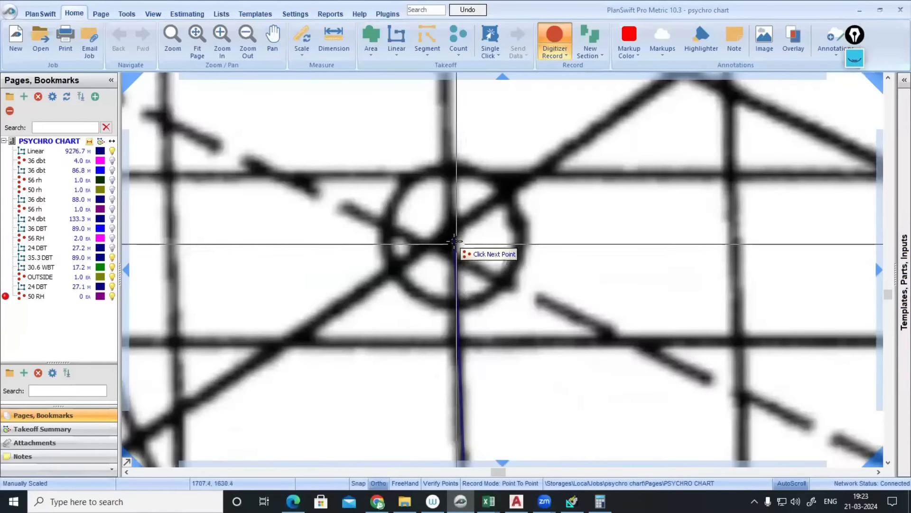
click(453, 233)
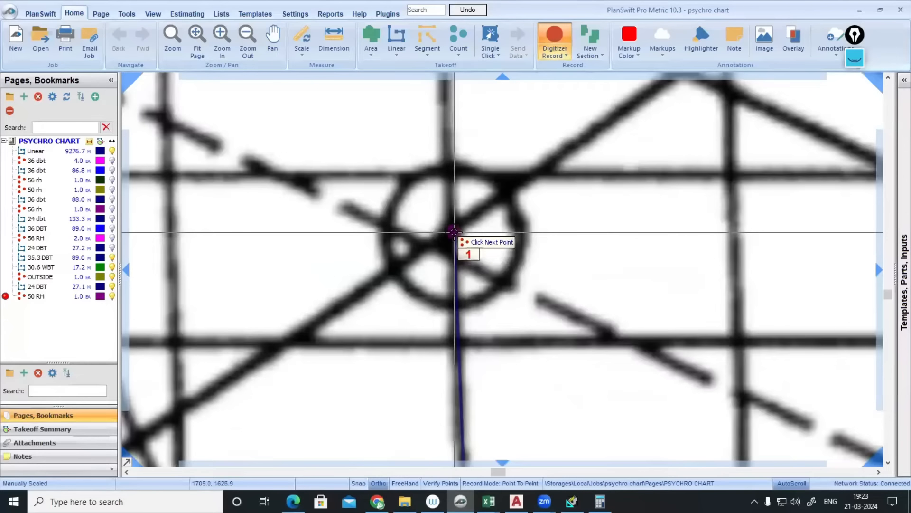
- Draw a horizontal line from the 50 RH dot to the chart's right edge, bringing the HR2 note into view
click(5, 151)
click(452, 232)
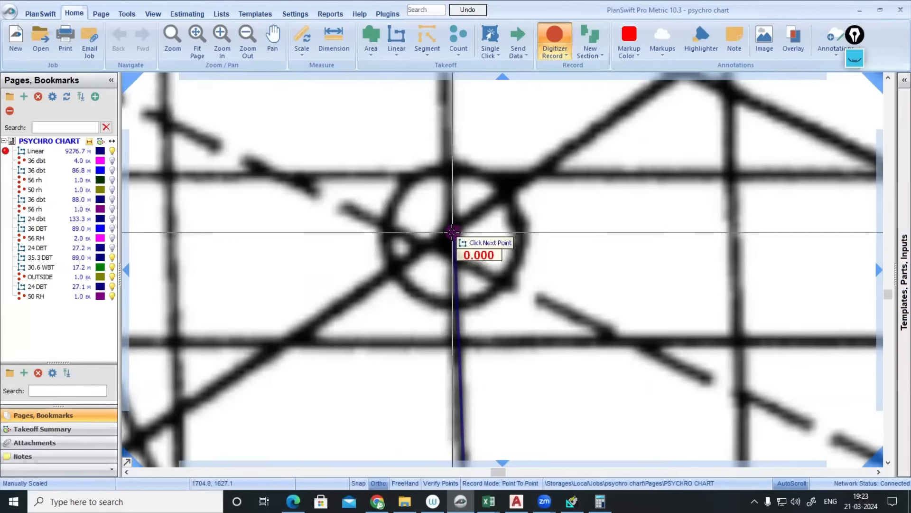
scroll(451, 233, down, 5)
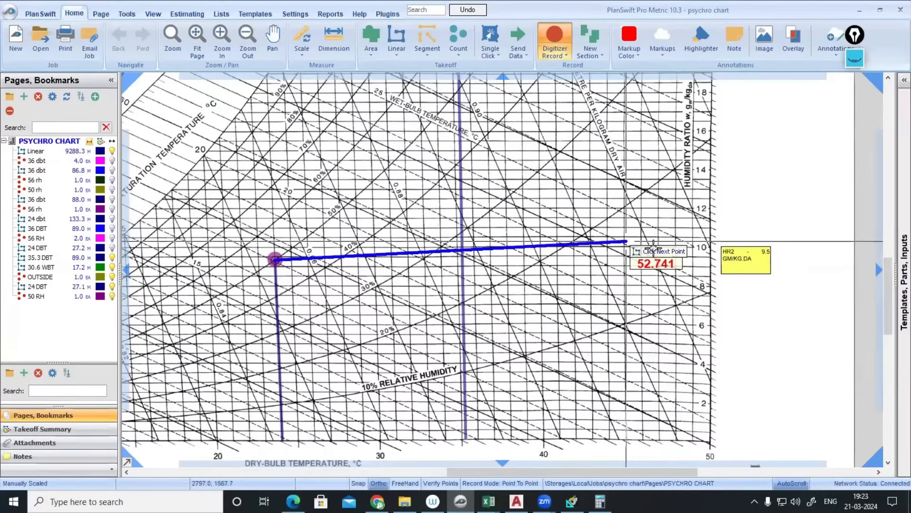
scroll(711, 260, up, 2)
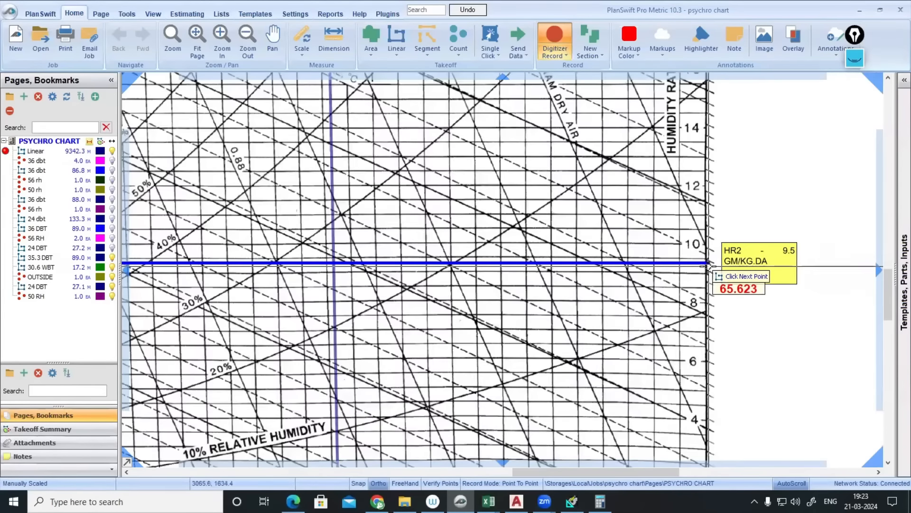
click(709, 268)
key(Escape)
scroll(716, 295, down, 2)
drag(840, 301, 695, 302)
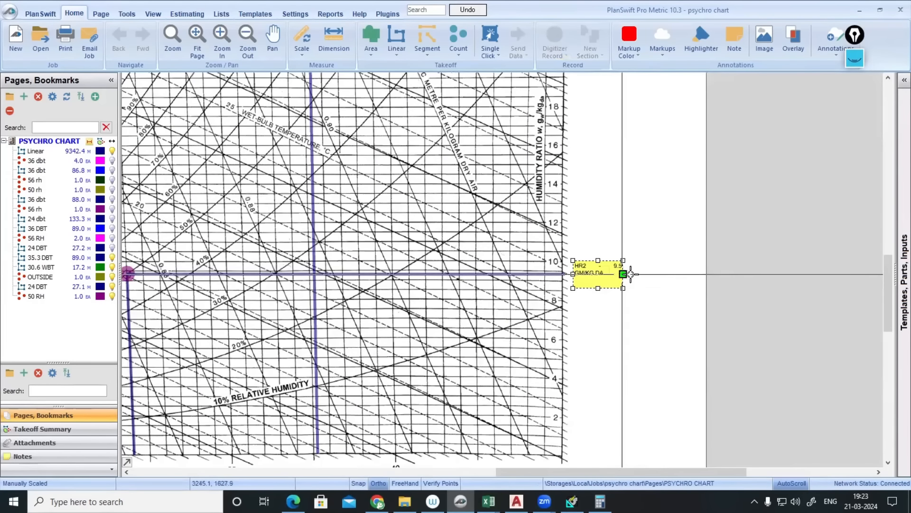
drag(630, 274, 647, 278)
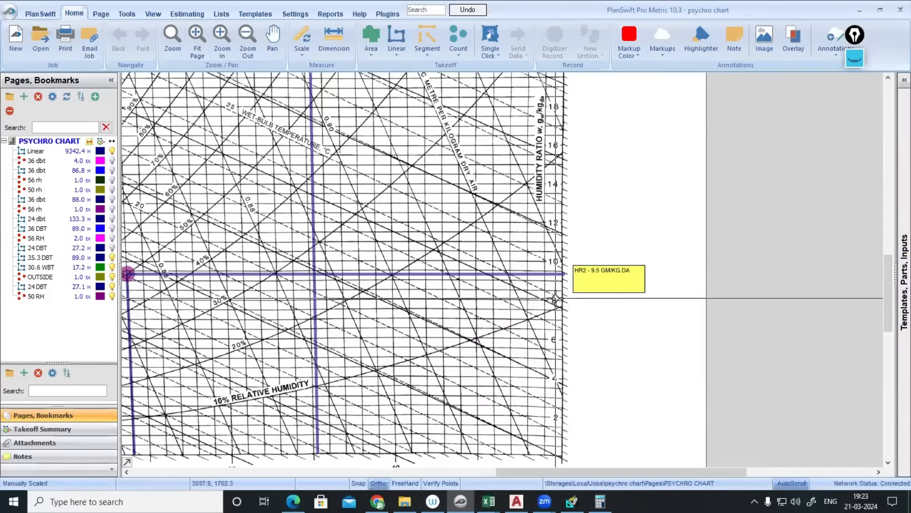
scroll(556, 298, up, 2)
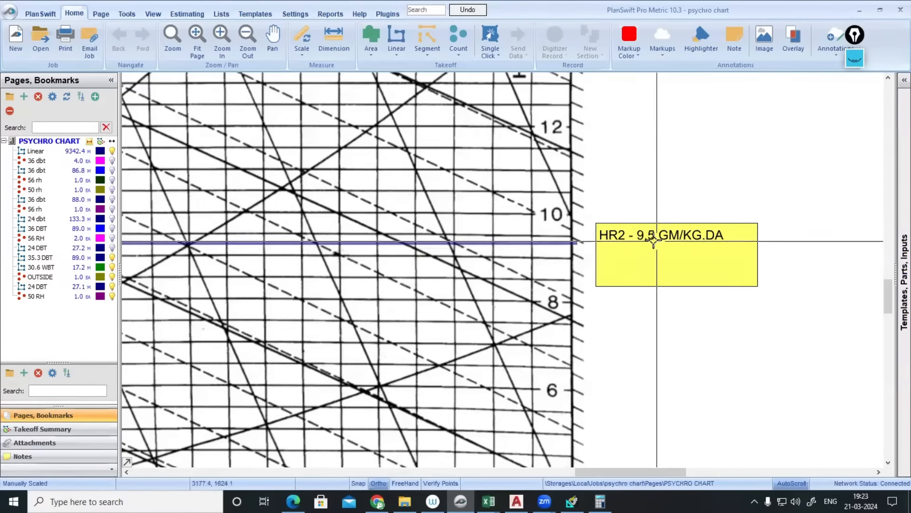
click(672, 278)
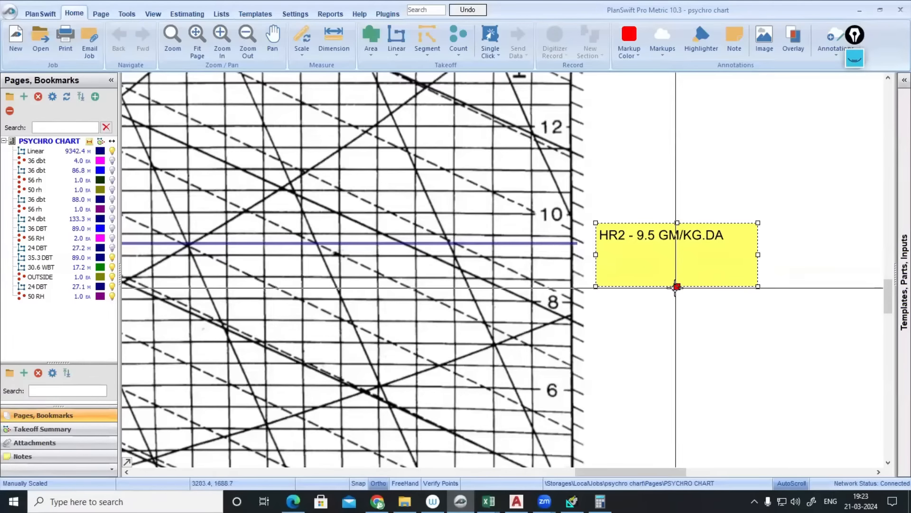
drag(677, 286, 676, 263)
scroll(661, 283, down, 2)
scroll(659, 306, down, 3)
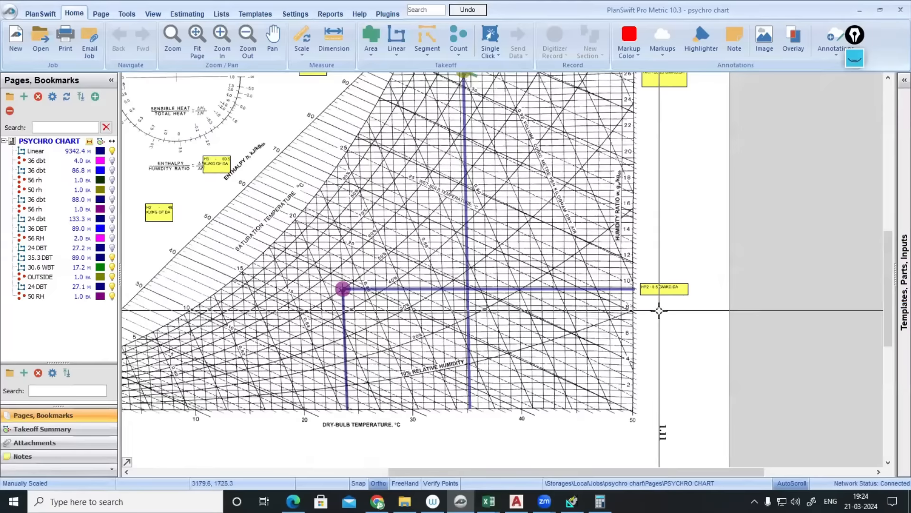
scroll(644, 297, up, 2)
scroll(643, 297, up, 2)
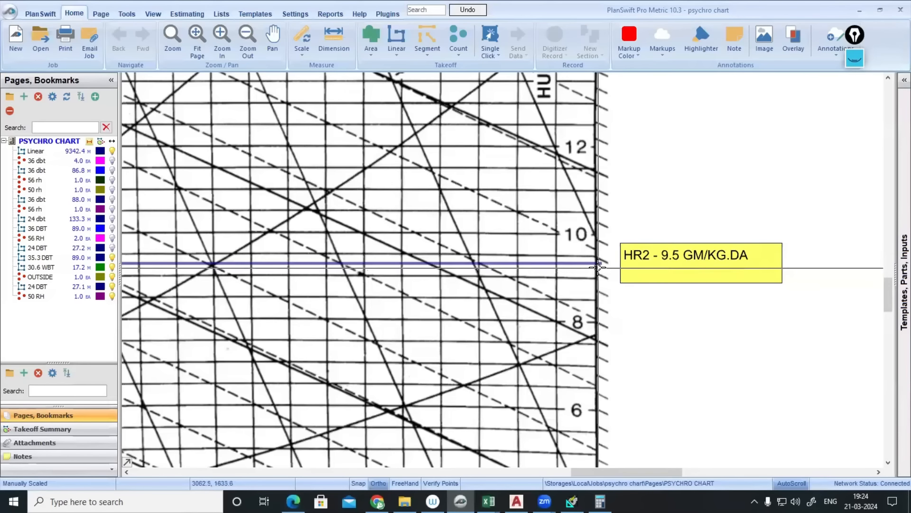
scroll(689, 274, down, 2)
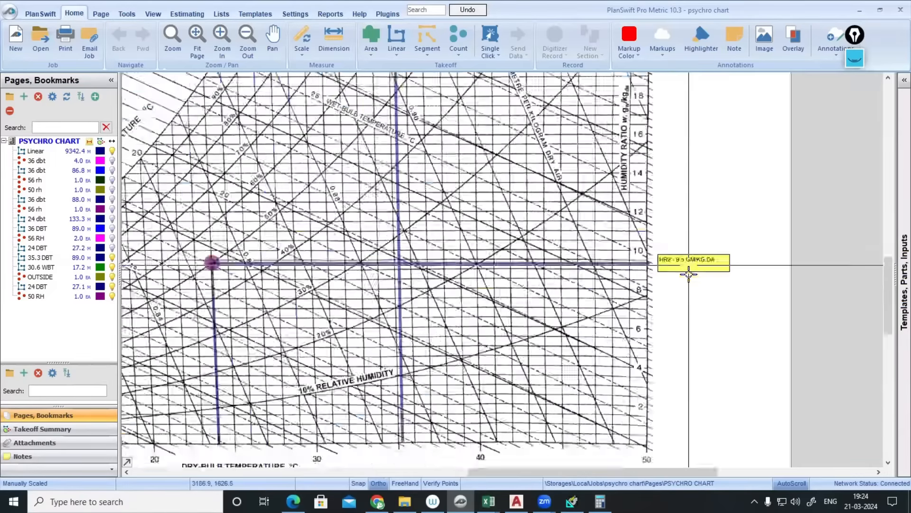
scroll(689, 274, down, 2)
scroll(522, 285, up, 2)
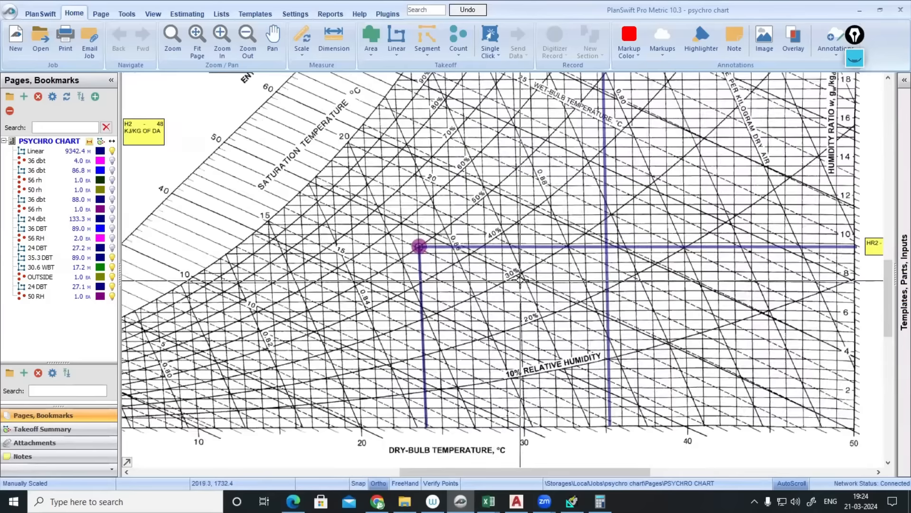
scroll(500, 291, down, 3)
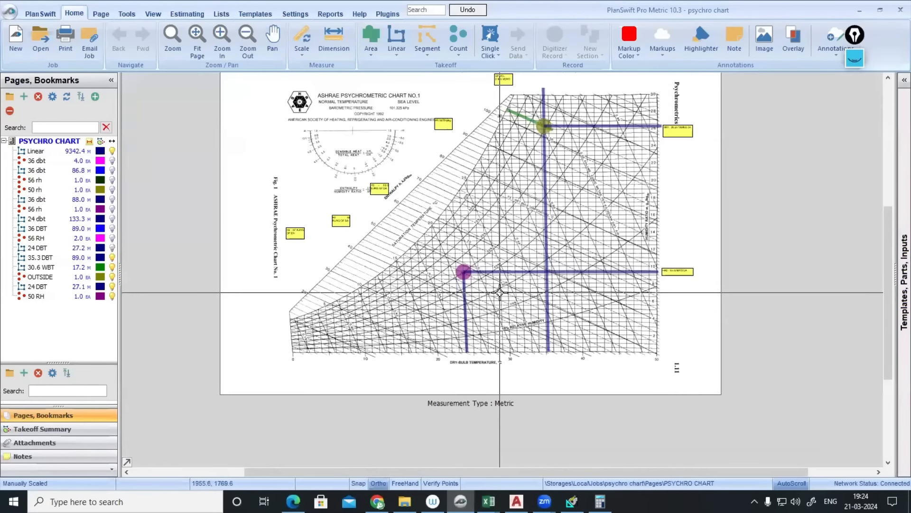
scroll(504, 118, up, 2)
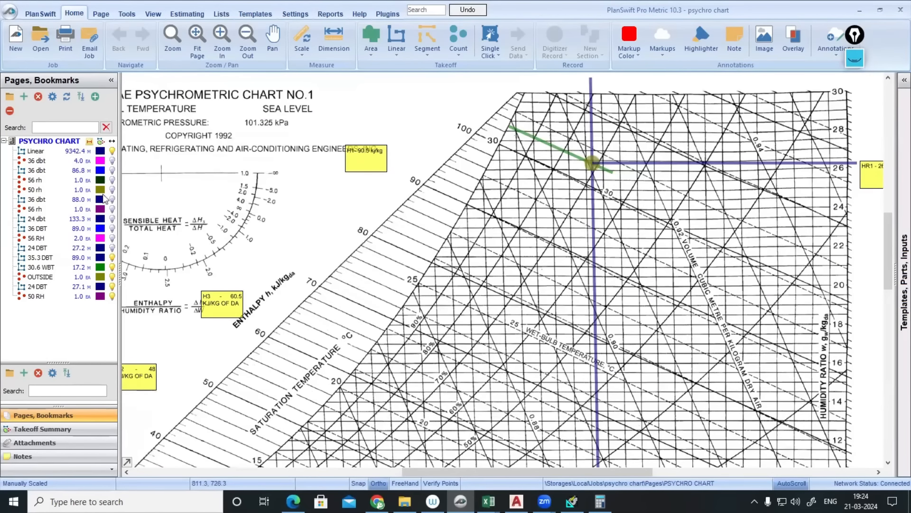
scroll(591, 186, down, 3)
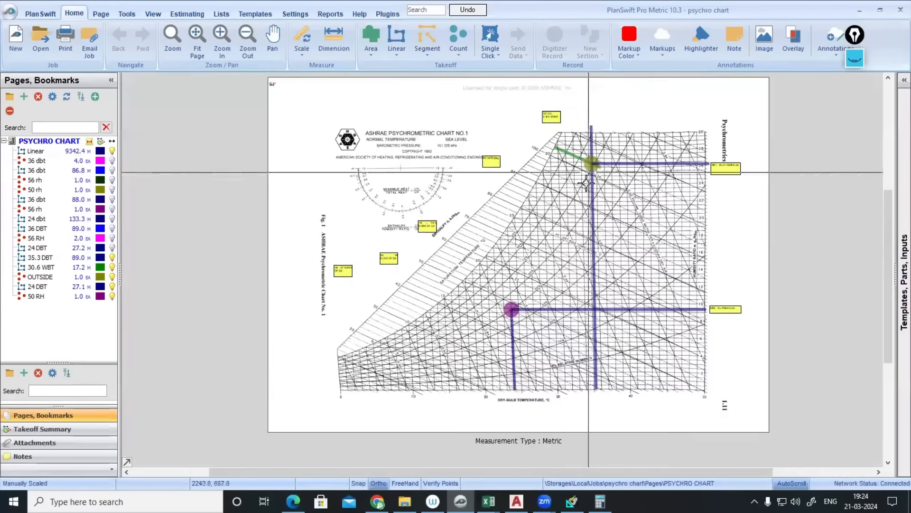
scroll(524, 308, up, 1)
drag(628, 90, 529, 212)
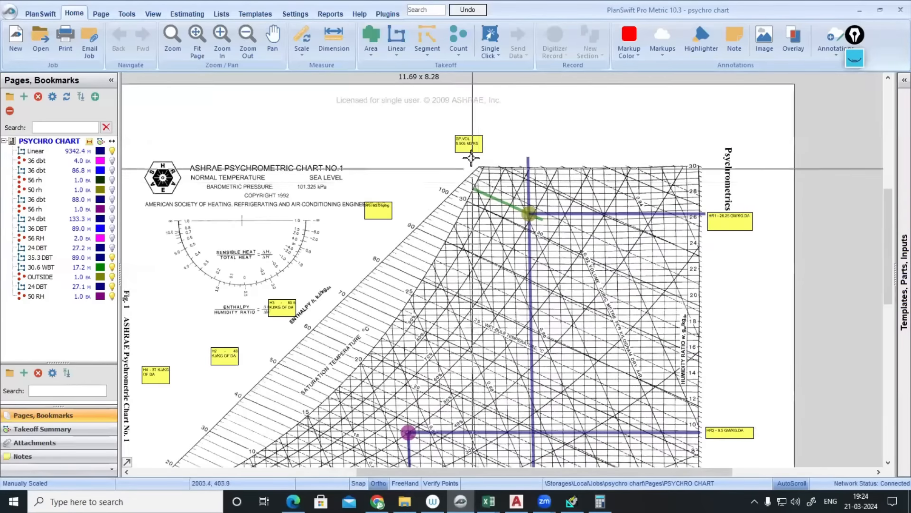
- Paste a copy of the SP.VOL. 0.905 note beside the outside point and change its text to OUTSIDE
scroll(470, 149, up, 2)
click(469, 142)
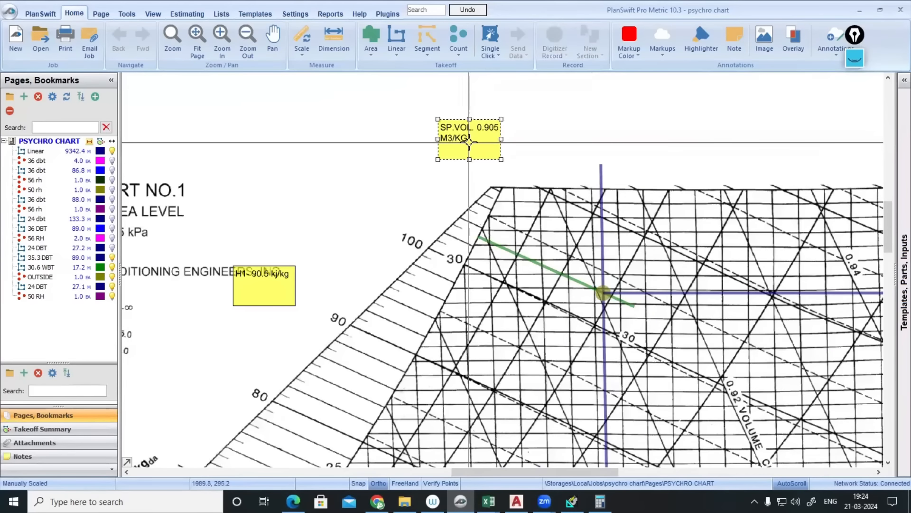
click(622, 265)
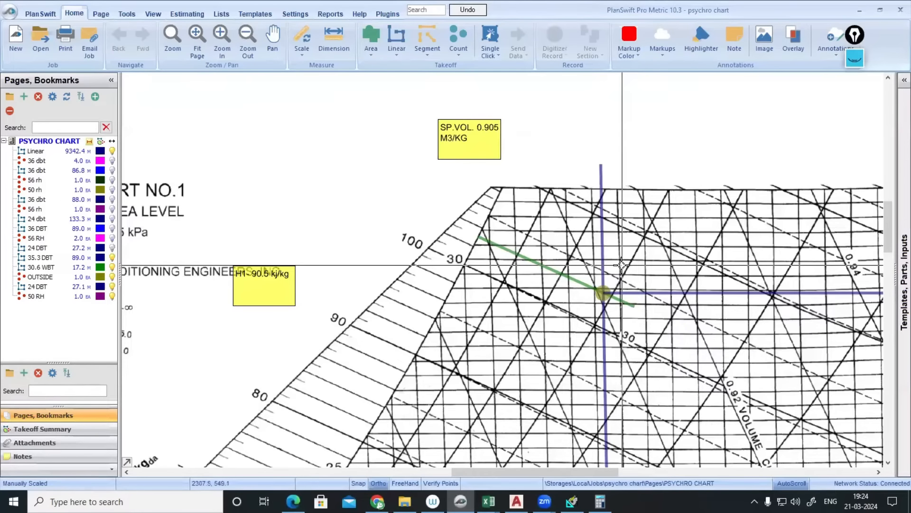
key(ctrl+v)
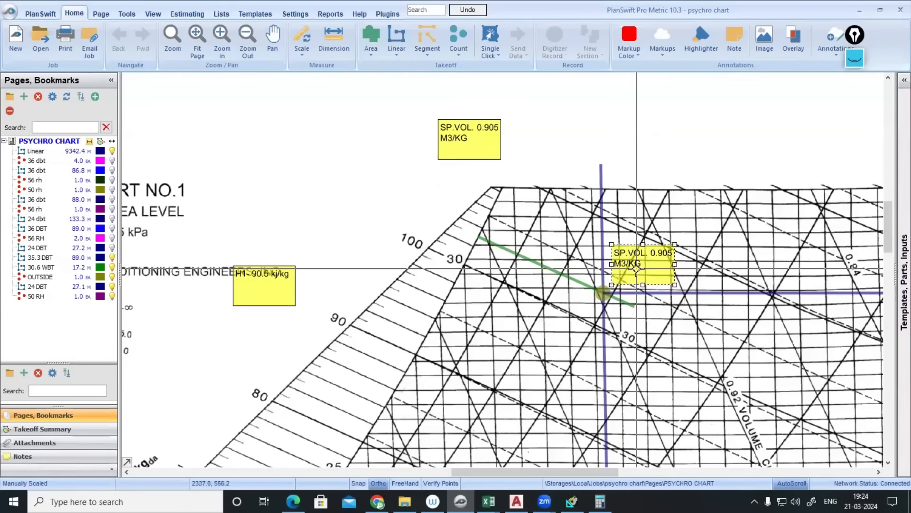
click(636, 268)
drag(340, 168, 413, 168)
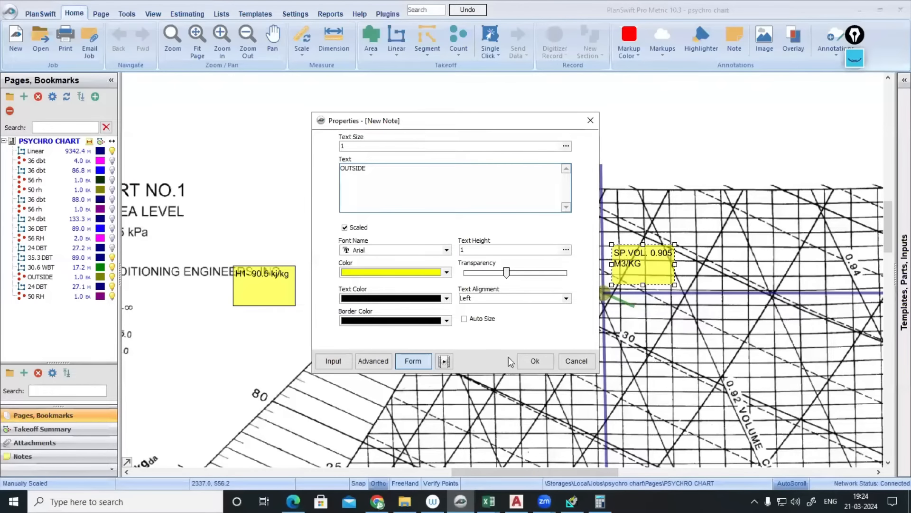
text(OUTSIDE)
click(538, 365)
- Shrink the note, place a copy next to the purple point, and rename that copy INSIDE
scroll(568, 274, up, 3)
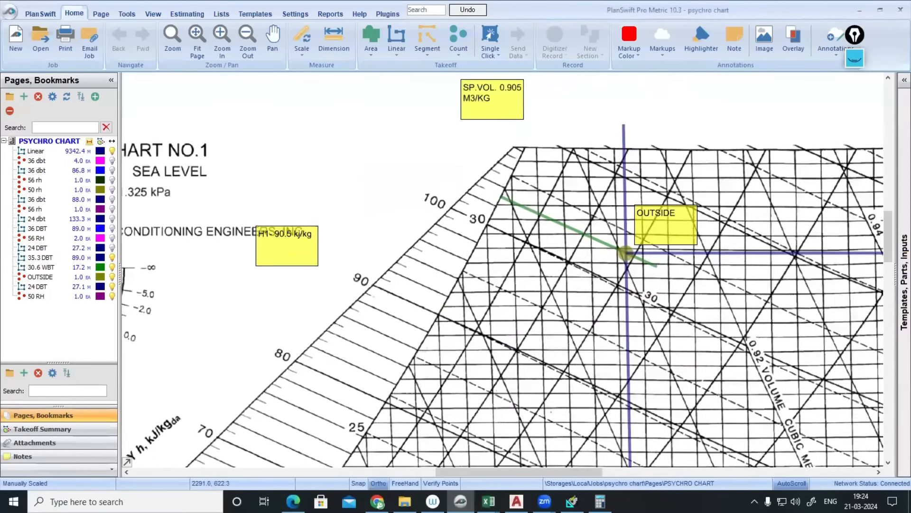
click(568, 274)
mouse_move(564, 287)
mouse_down()
mouse_move(563, 261)
mouse_move(560, 276)
mouse_up()
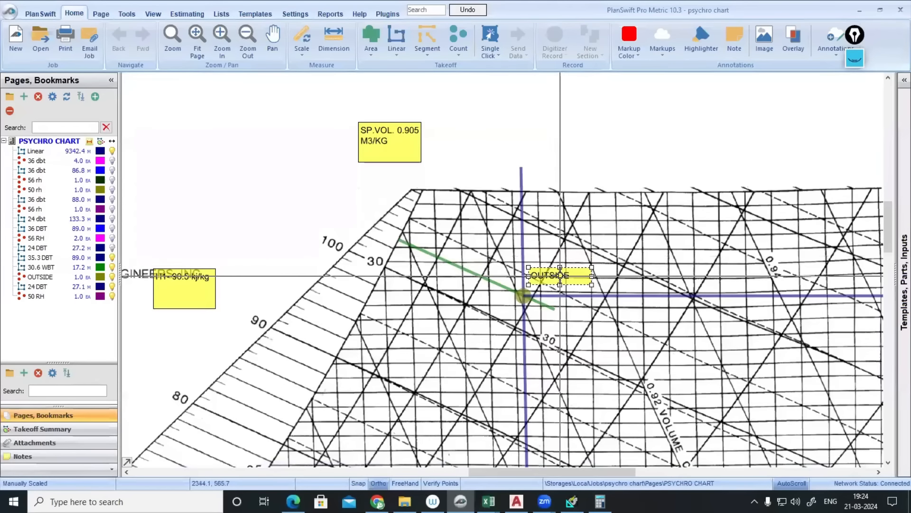
scroll(545, 283, down, 3)
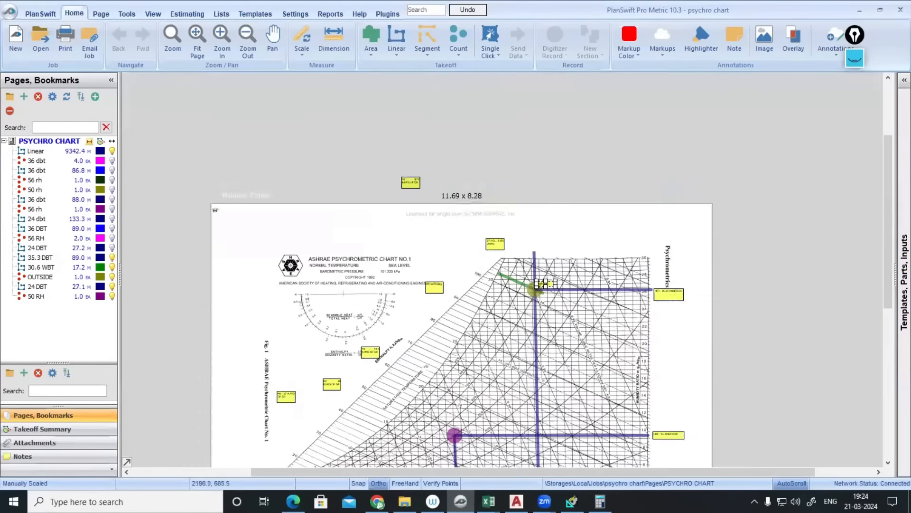
scroll(470, 308, up, 4)
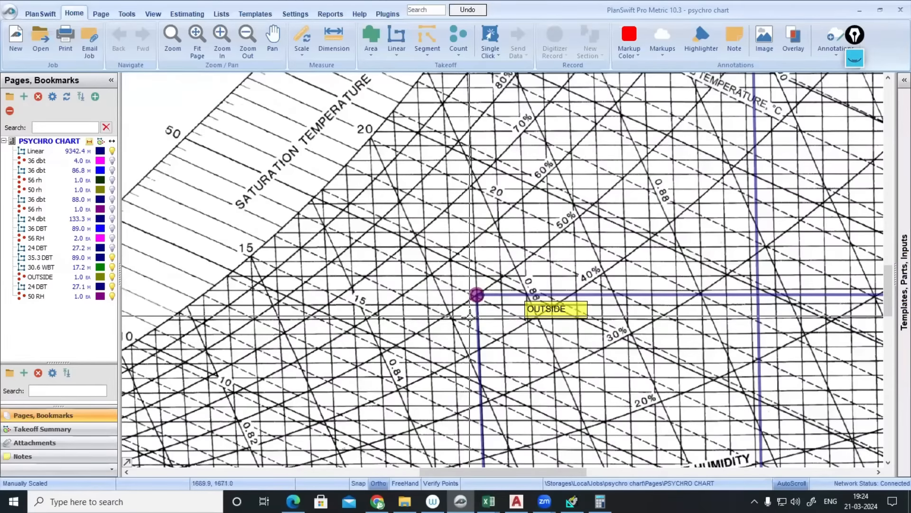
drag(540, 309, 509, 310)
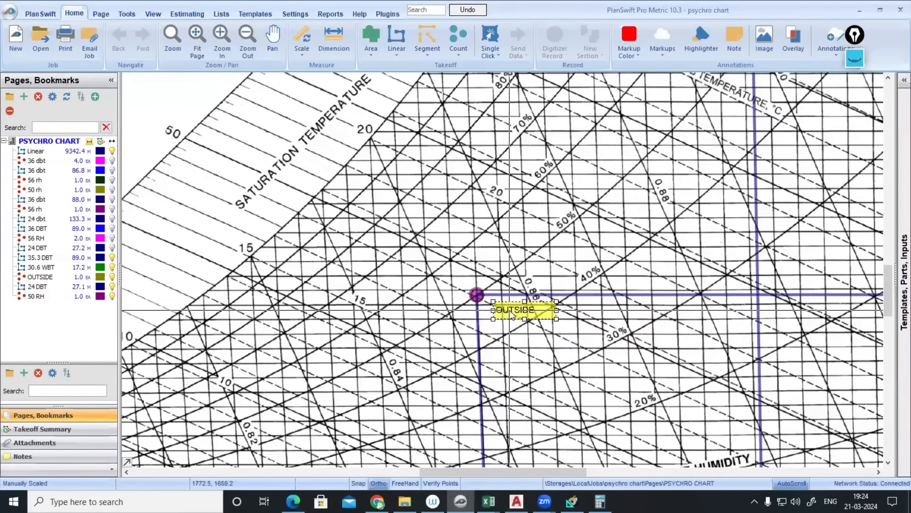
double_click(512, 314)
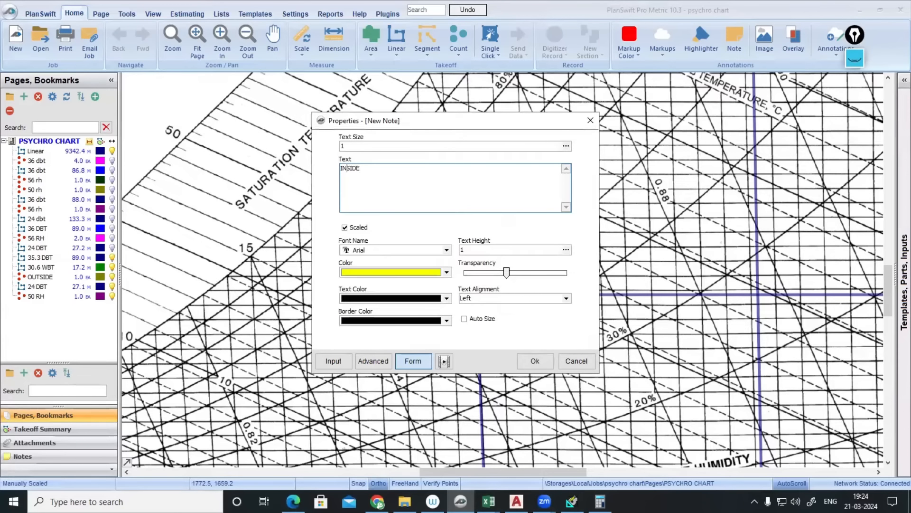
click(535, 361)
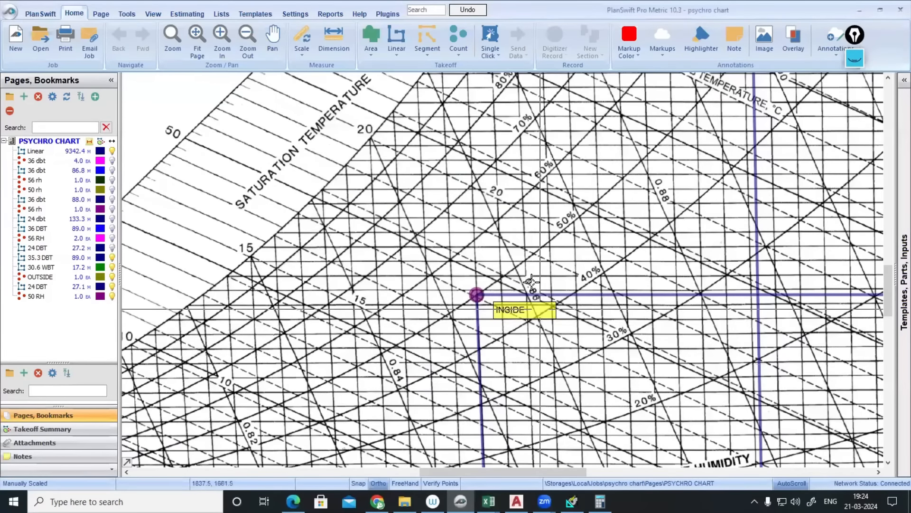
scroll(579, 138, down, 3)
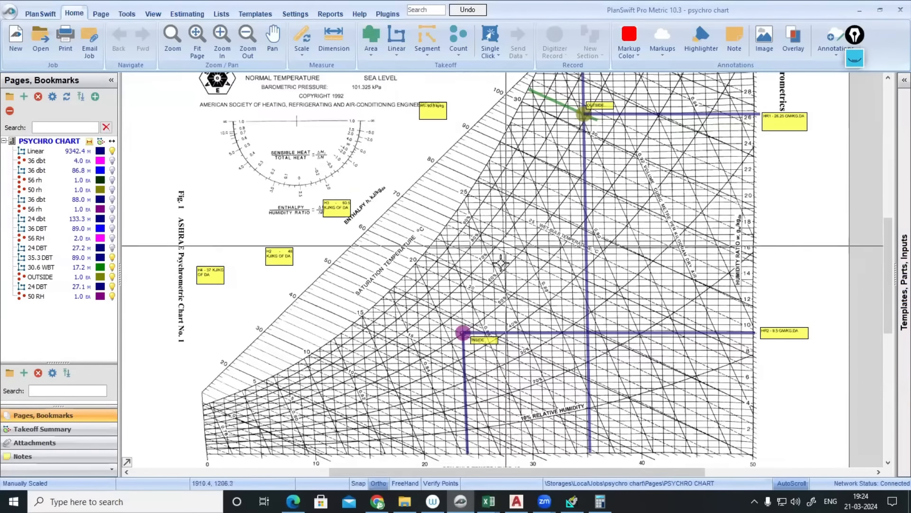
- Create a dark navy linear takeoff named TOTAL LOAD LINE
mouse_move(463, 332)
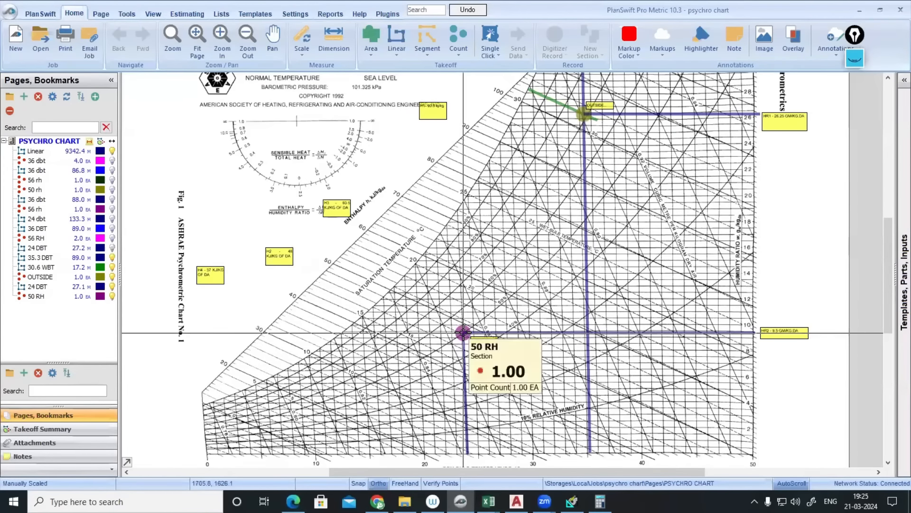
click(6, 151)
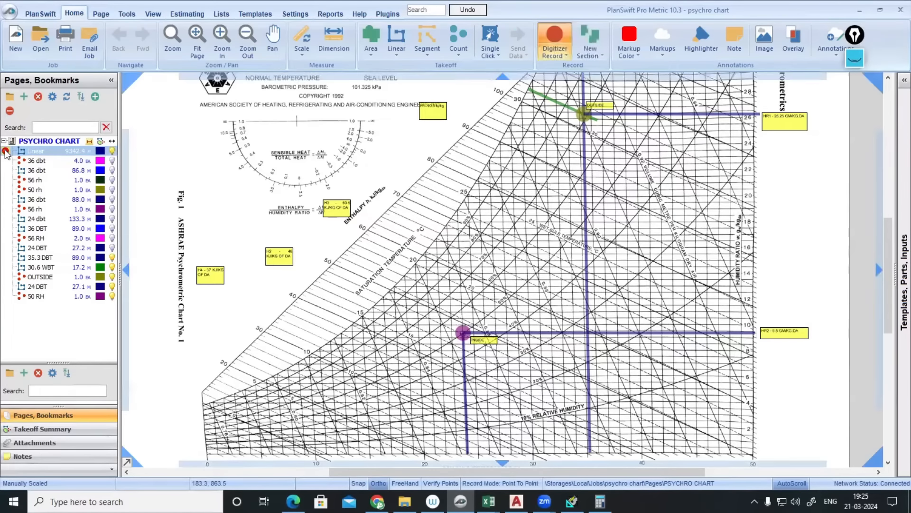
click(396, 41)
text(TOTAL LOAD LINE)
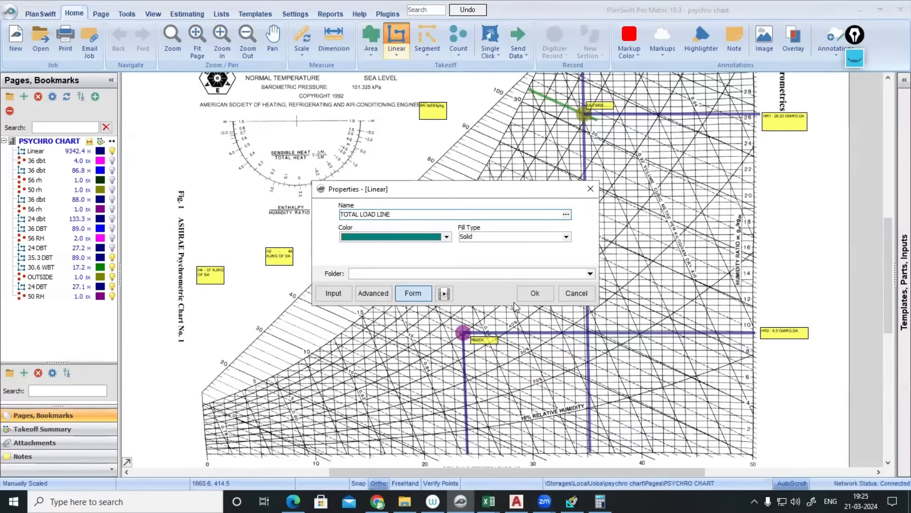
click(448, 237)
click(404, 265)
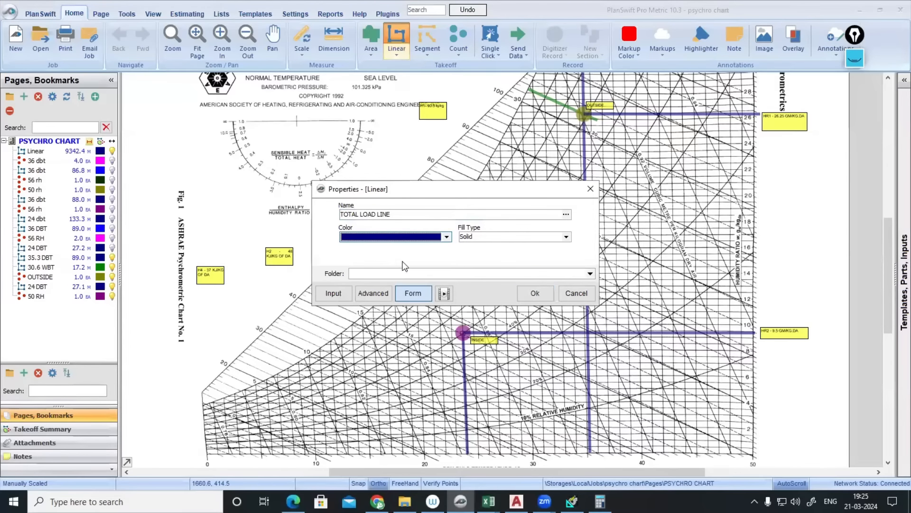
click(535, 293)
- Draw the TOTAL LOAD LINE from the INSIDE point up to the OUTSIDE point
click(462, 332)
scroll(463, 332, up, 5)
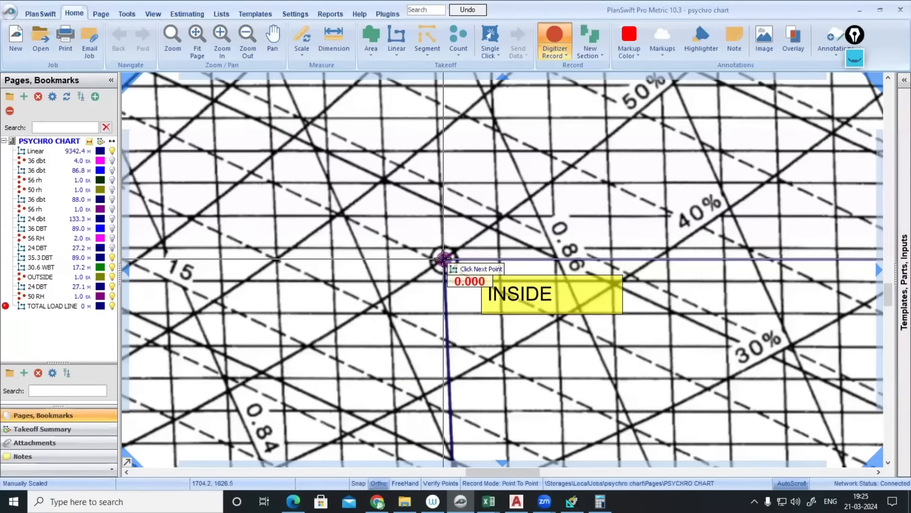
scroll(443, 258, down, 6)
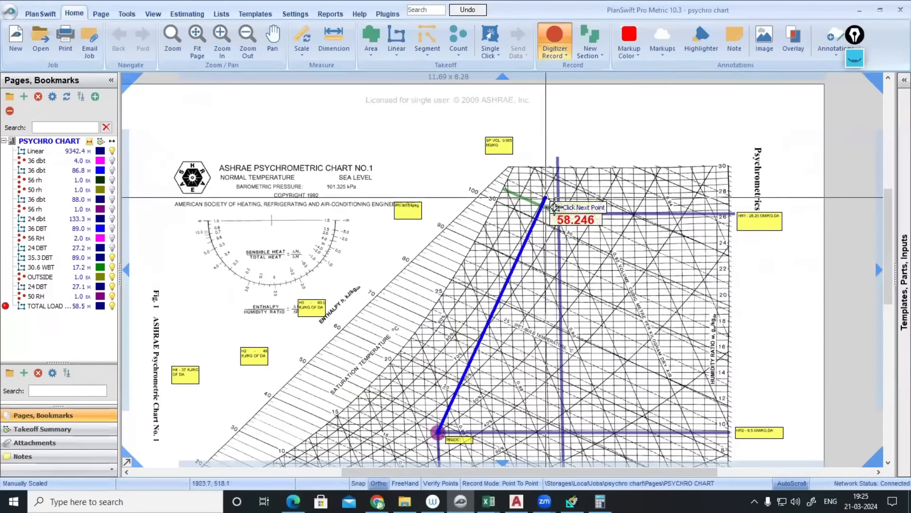
scroll(554, 207, up, 6)
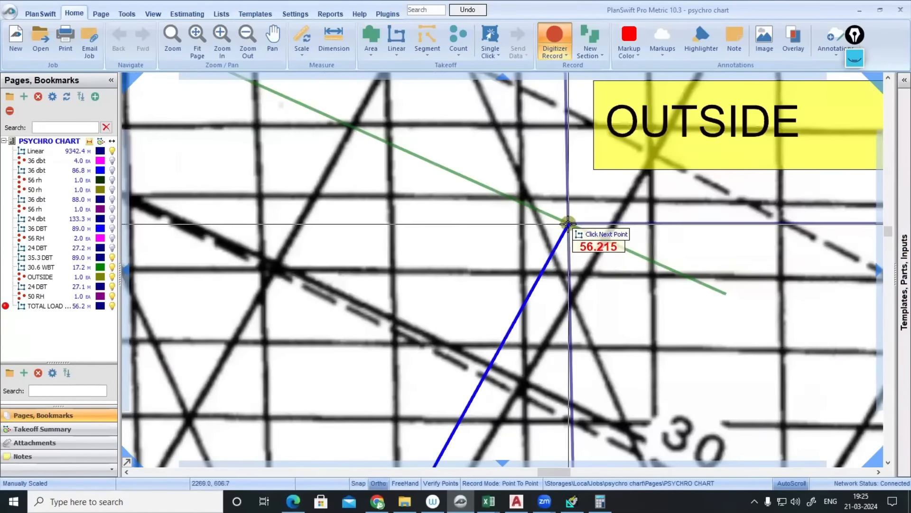
double_click(569, 224)
scroll(564, 219, down, 5)
scroll(546, 207, down, 3)
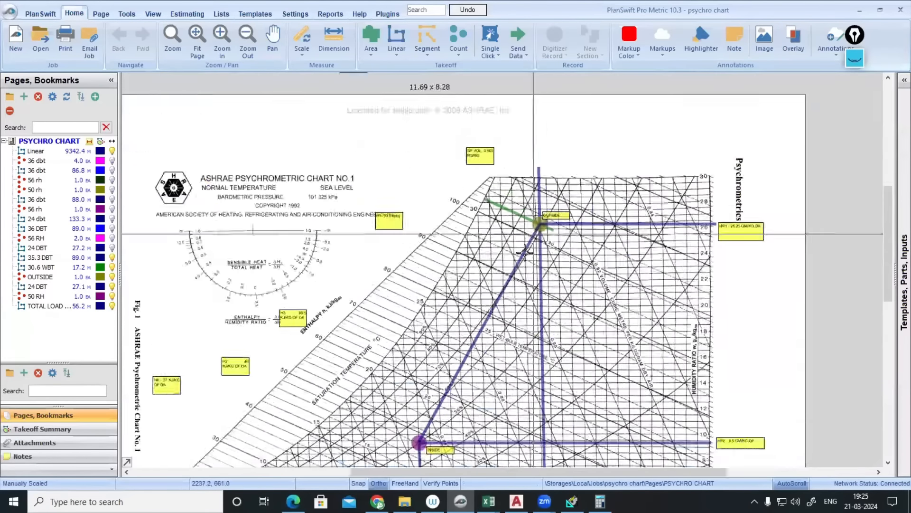
- Clear old ink, then mark lines through the INSIDE and OUTSIDE points and label H2 freehand
scroll(520, 313, down, 1)
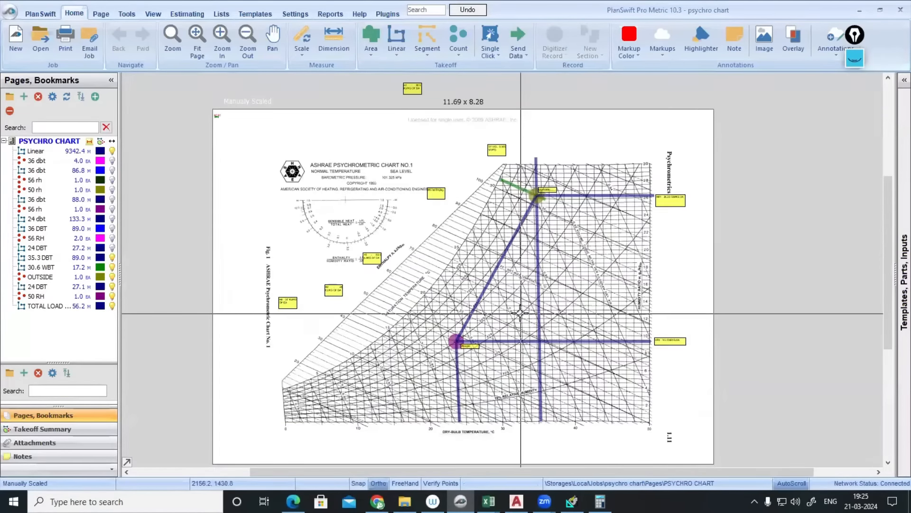
click(855, 58)
click(855, 179)
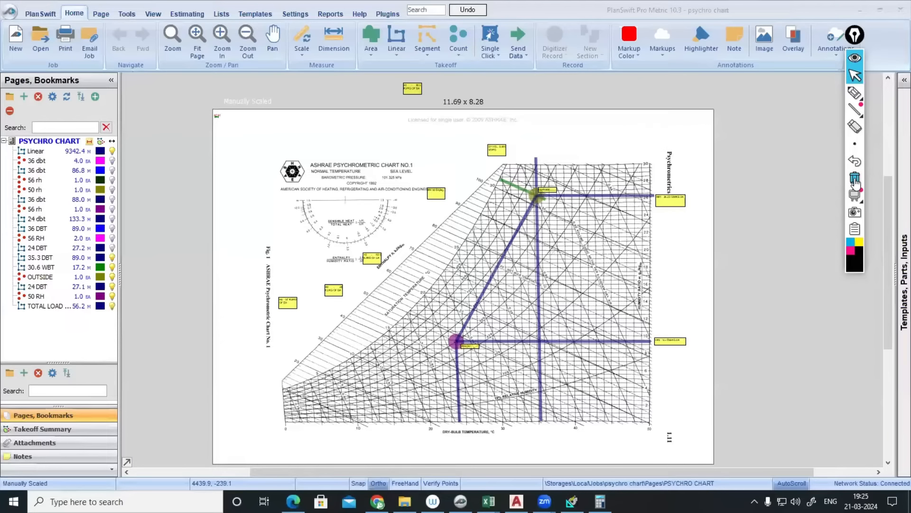
click(855, 93)
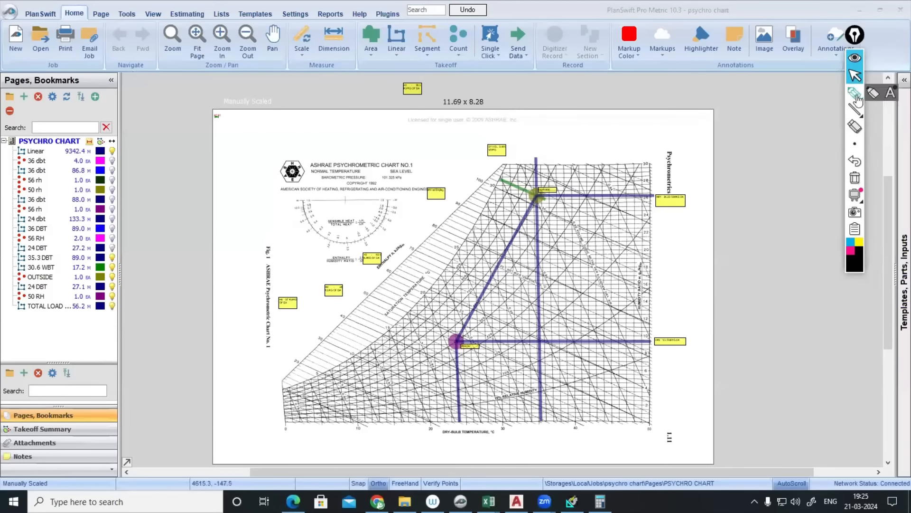
drag(388, 313, 485, 362)
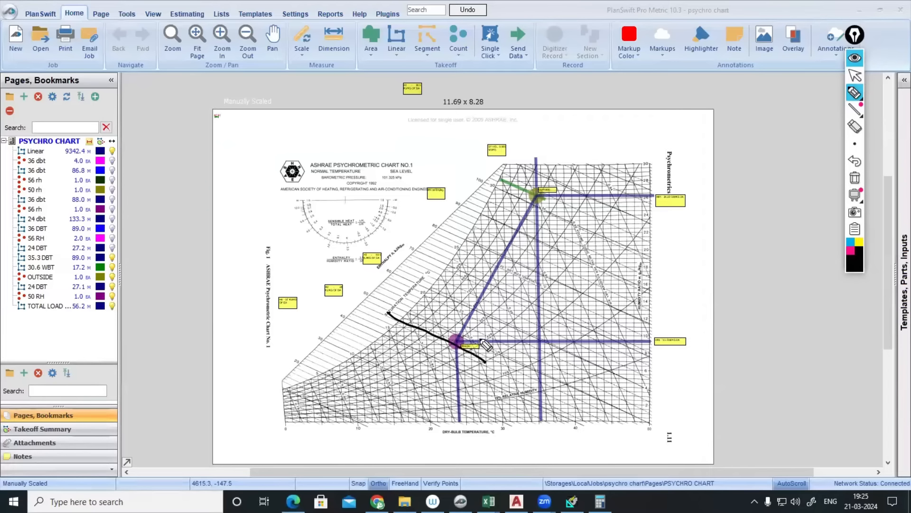
drag(499, 185, 561, 205)
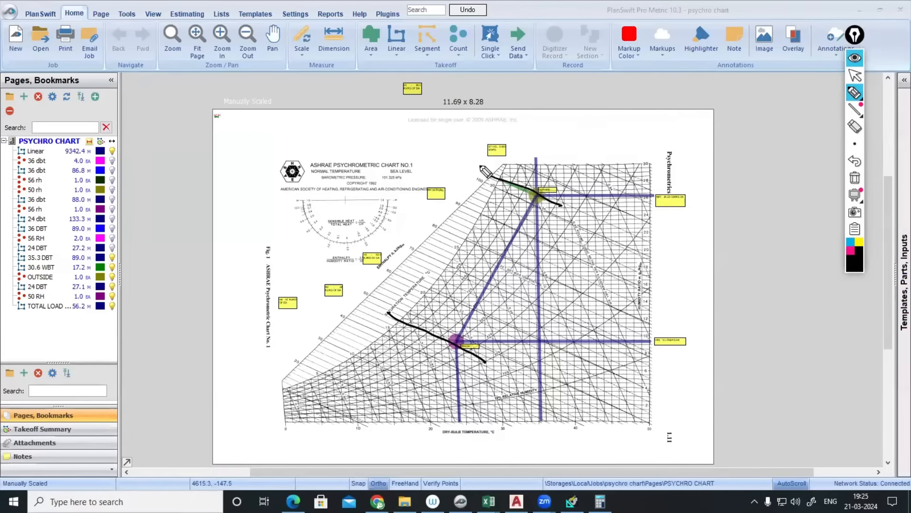
mouse_move(372, 308)
mouse_down()
mouse_move(379, 323)
mouse_move(385, 309)
mouse_move(394, 315)
mouse_up()
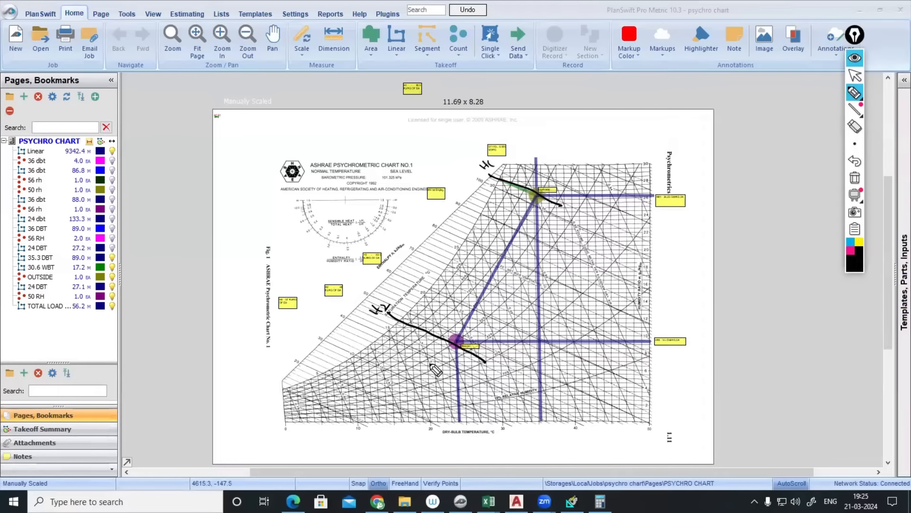
- Hand-write the load formula Q = m x (H1 − H2) and an airflow figure beside the chart
mouse_move(595, 261)
mouse_down()
mouse_move(612, 271)
mouse_move(705, 219)
mouse_move(726, 218)
mouse_up()
mouse_move(594, 117)
mouse_down()
mouse_move(596, 126)
mouse_move(619, 114)
mouse_move(654, 127)
mouse_up()
drag(660, 116, 666, 121)
drag(666, 112, 683, 105)
drag(682, 96, 682, 114)
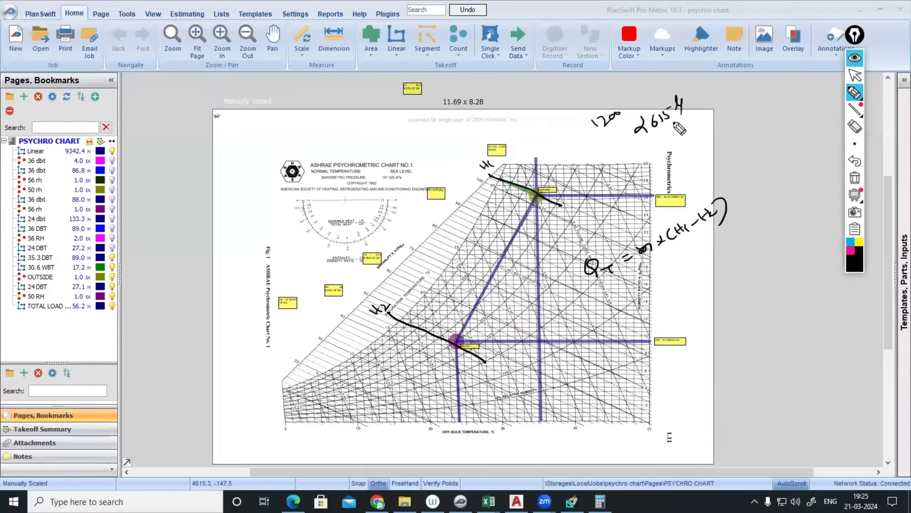
drag(633, 229, 645, 243)
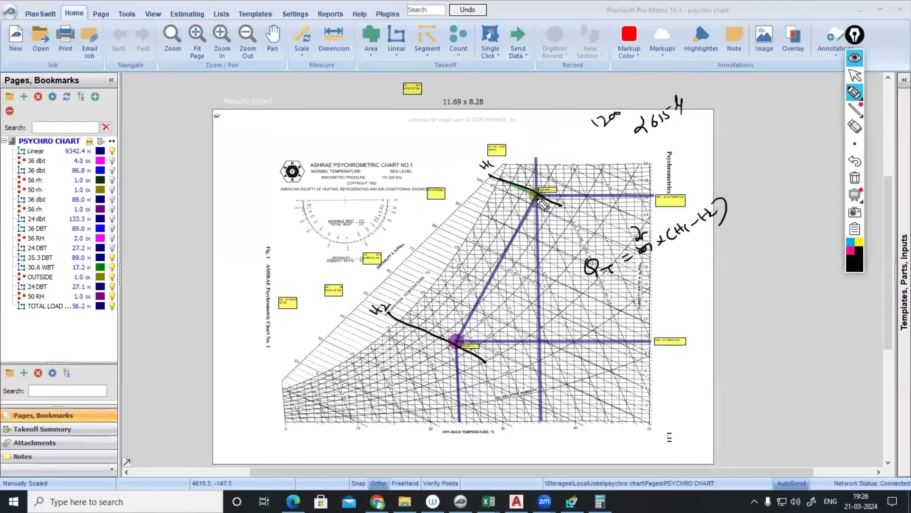
- Sketch the process path from H1 down to H2 and begin a box at the upper-left
drag(539, 194, 502, 201)
mouse_move(491, 208)
mouse_down()
mouse_move(434, 296)
mouse_move(376, 350)
mouse_up()
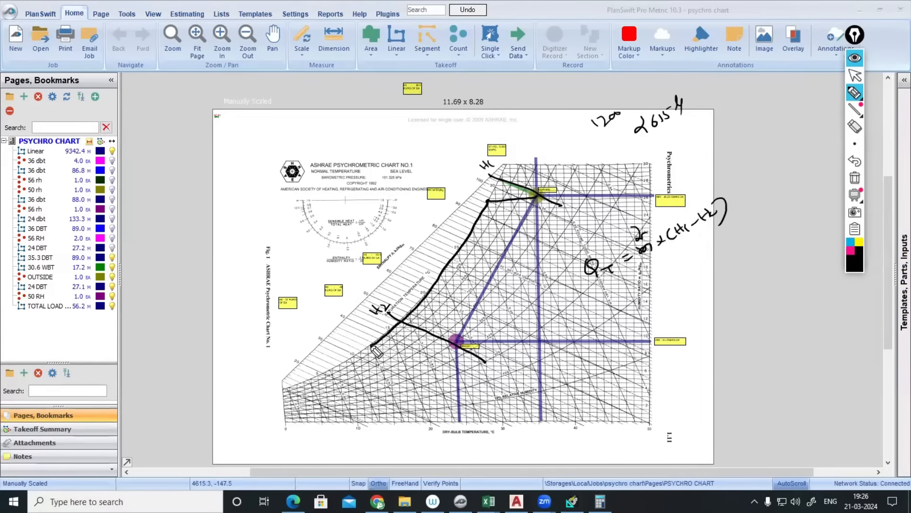
drag(658, 340, 673, 332)
drag(372, 345, 458, 340)
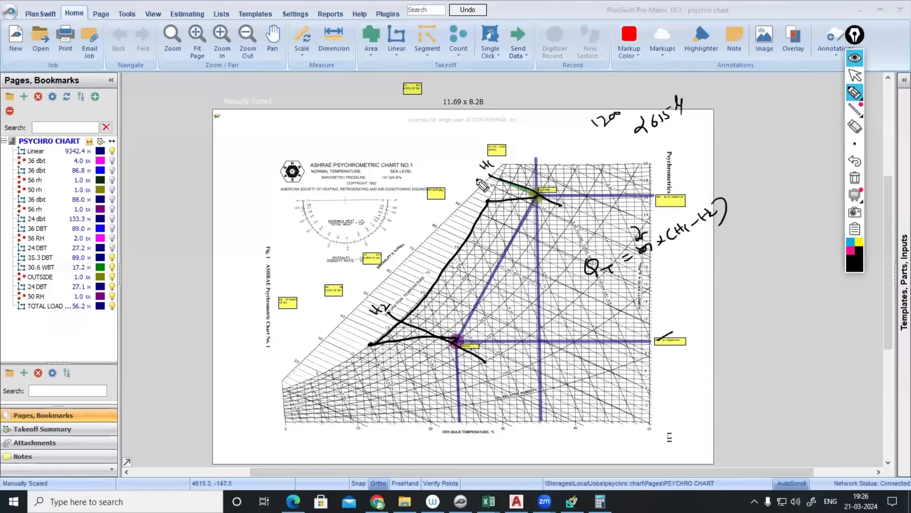
mouse_move(212, 129)
mouse_down()
mouse_move(212, 194)
mouse_move(269, 124)
mouse_move(417, 169)
mouse_move(344, 196)
mouse_move(213, 200)
mouse_up()
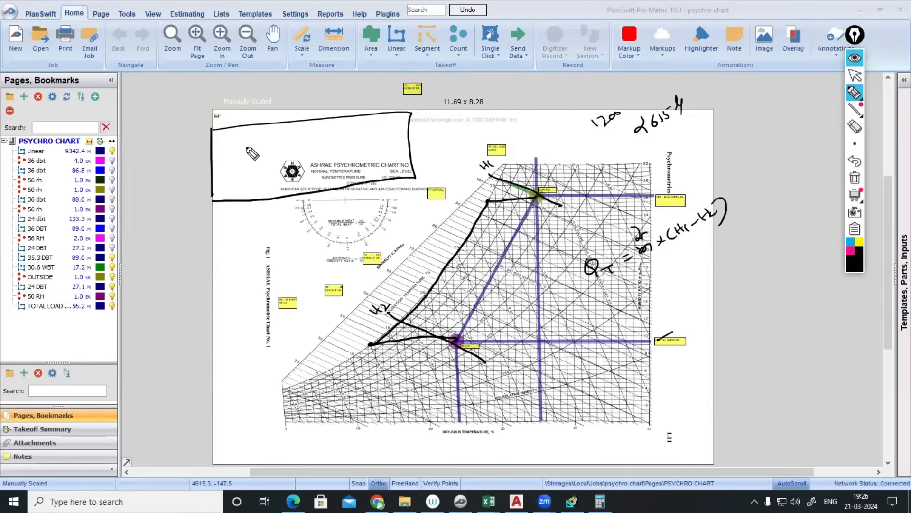
- Sketch the air-handling unit box with fan, cooling coil and supply-air outlet arrow
mouse_move(246, 147)
mouse_down()
mouse_move(285, 141)
mouse_move(290, 162)
mouse_move(280, 139)
mouse_up()
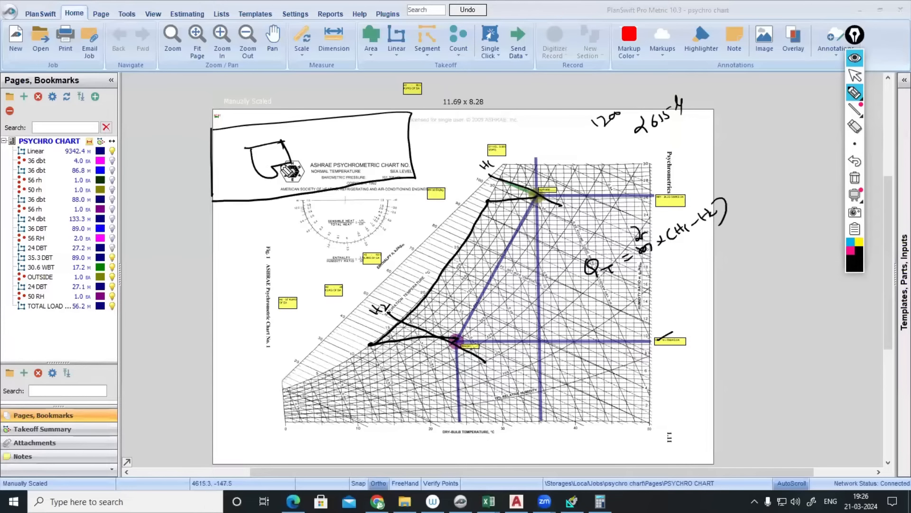
drag(321, 86, 349, 247)
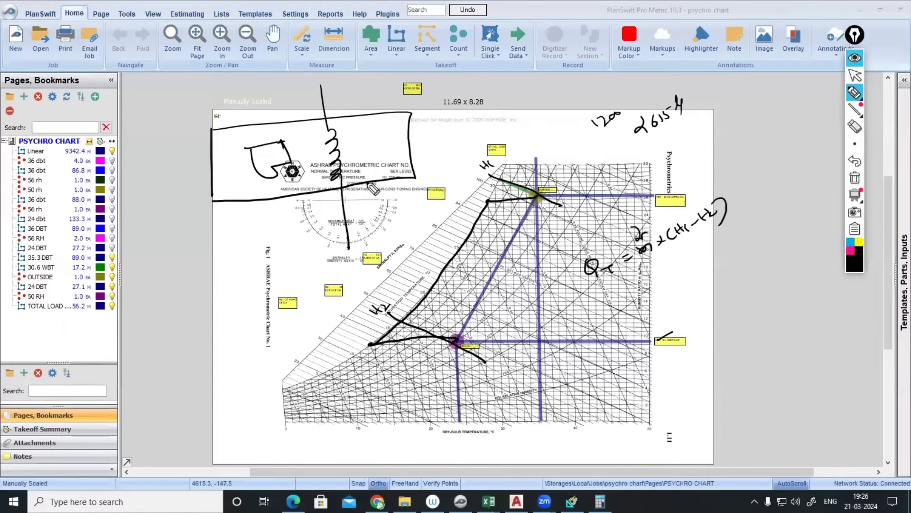
drag(411, 144, 577, 126)
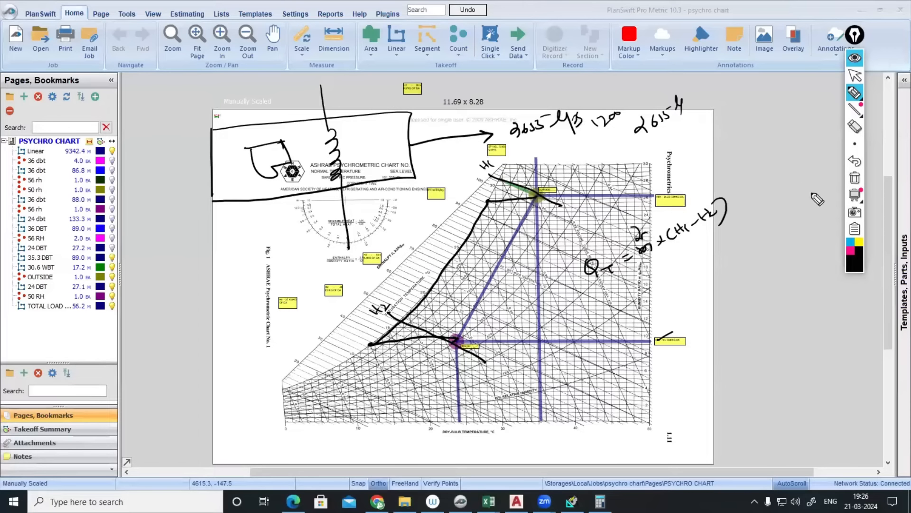
- Hide the ink and compare airflows in the AutoCAD HVAC drawing before returning to the chart
click(855, 57)
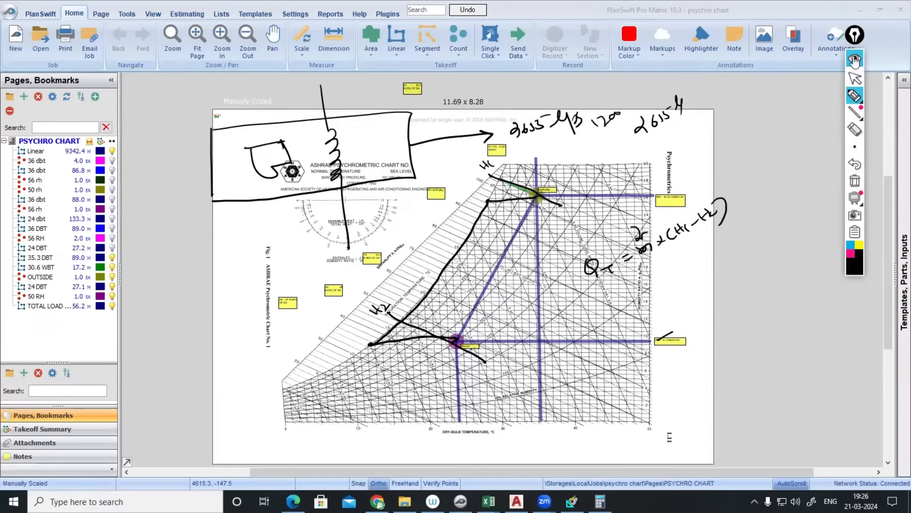
click(517, 501)
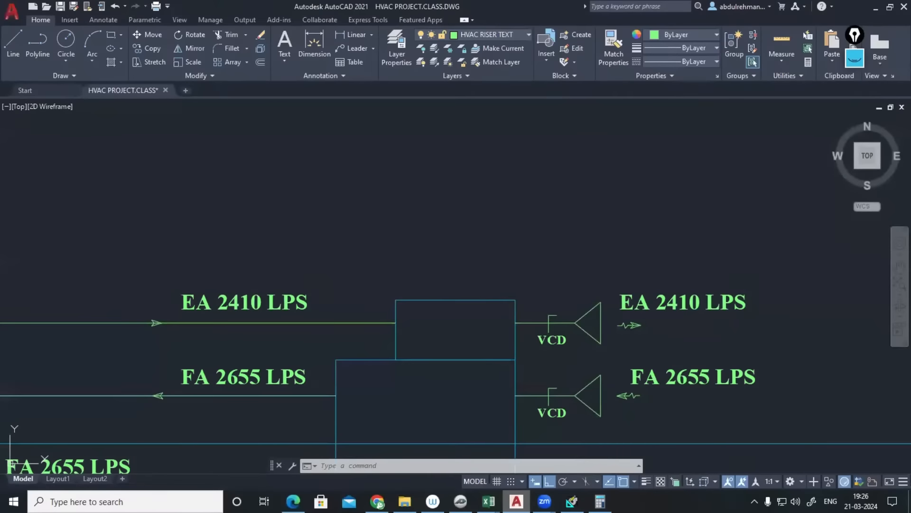
key(alt+Tab)
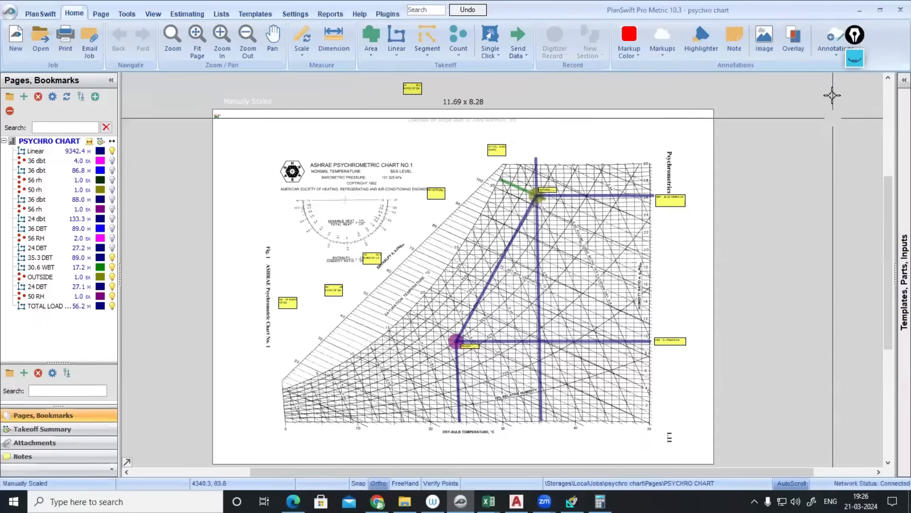
- Pen-draw an inlet airflow line and arrow labelled 2410 lps on the unit sketch, then hide the ink
click(855, 58)
drag(212, 158, 93, 179)
mouse_move(151, 174)
mouse_down()
mouse_move(161, 235)
mouse_move(154, 180)
mouse_up()
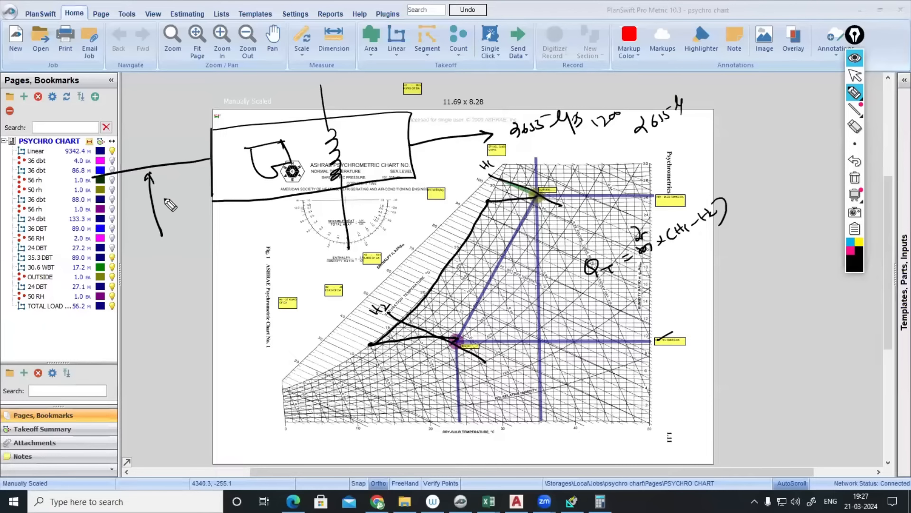
mouse_move(157, 254)
mouse_down()
mouse_move(165, 267)
mouse_move(186, 266)
mouse_move(209, 244)
mouse_up()
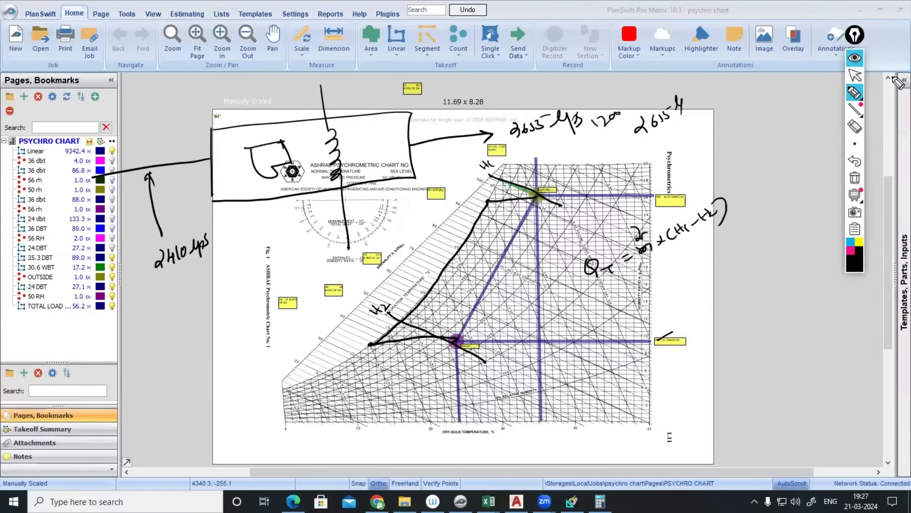
click(855, 58)
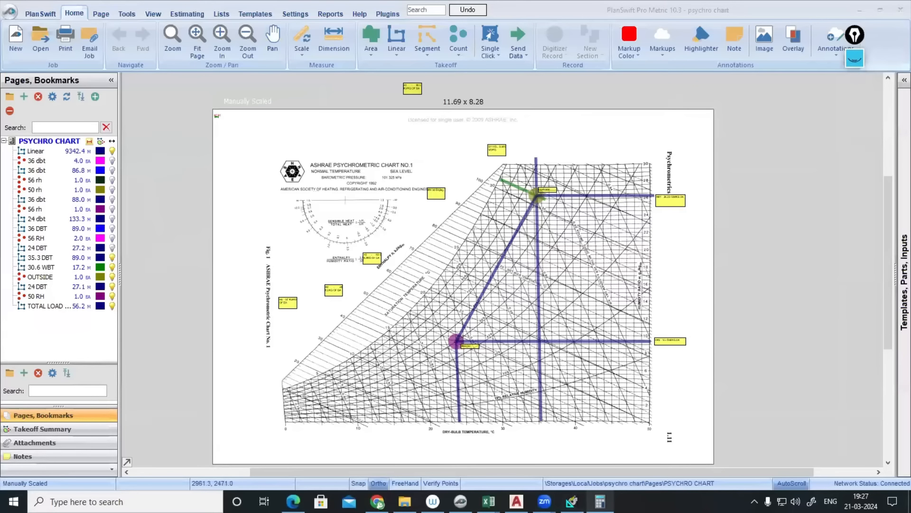
- Compute 2655 − 2410 = 245 in Calculator, then show the sketch ink again
click(600, 501)
click(676, 401)
click(742, 370)
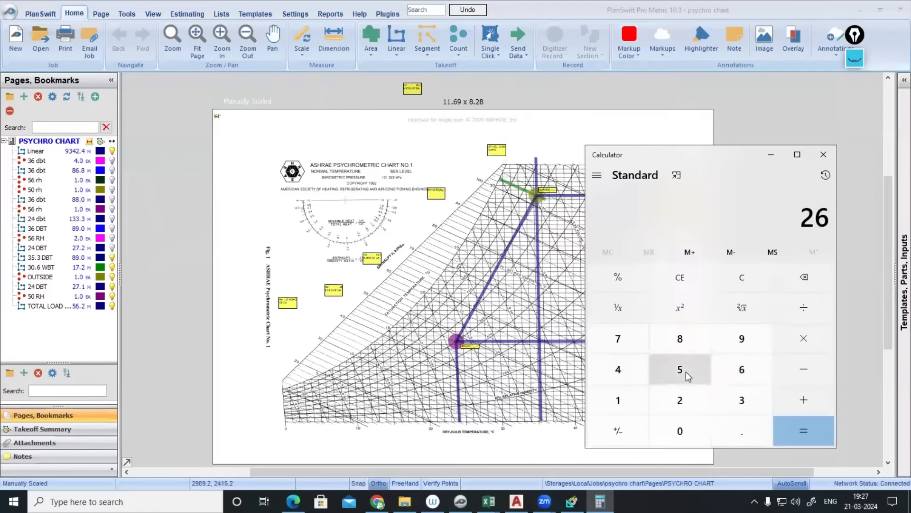
click(688, 372)
click(688, 371)
click(806, 370)
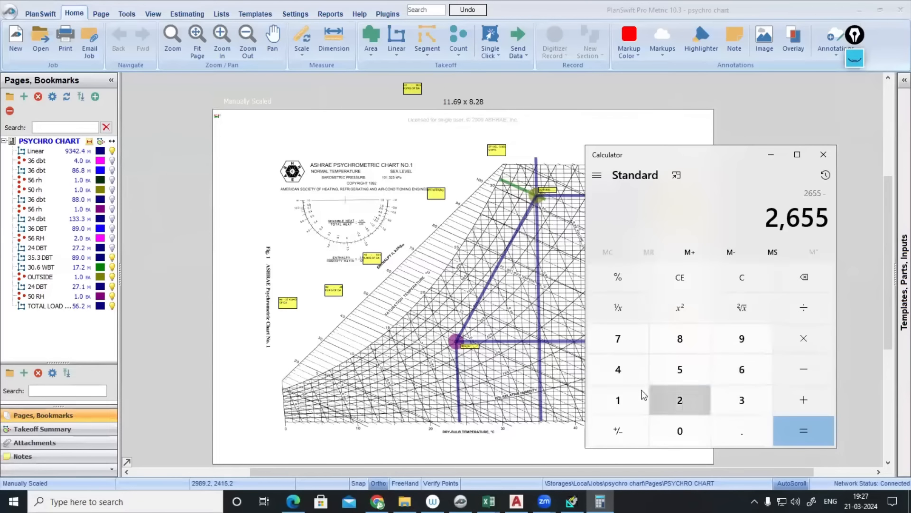
click(680, 400)
click(618, 369)
click(618, 400)
click(676, 423)
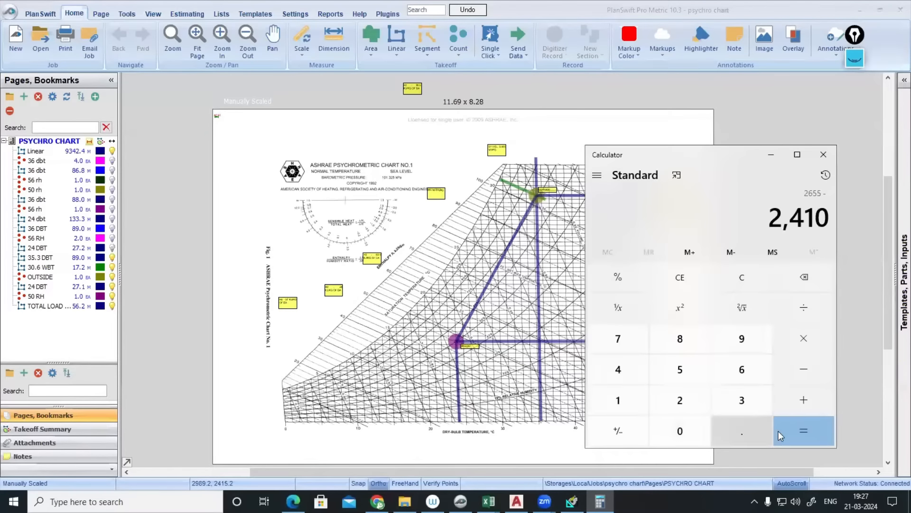
click(803, 434)
click(856, 61)
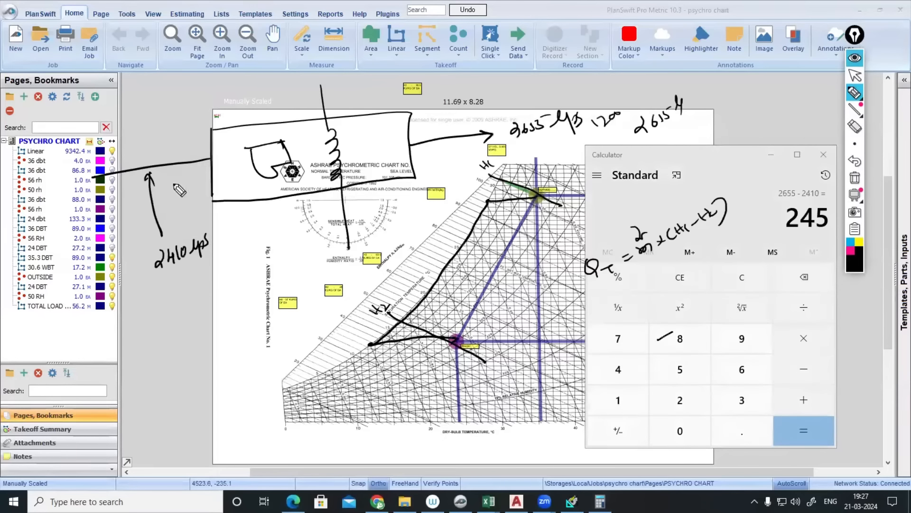
- Write 245 beside the inlet arrow, underline it, and circle the OUTSIDE point
mouse_move(59, 197)
mouse_down()
mouse_move(71, 209)
mouse_move(74, 195)
mouse_move(102, 192)
mouse_up()
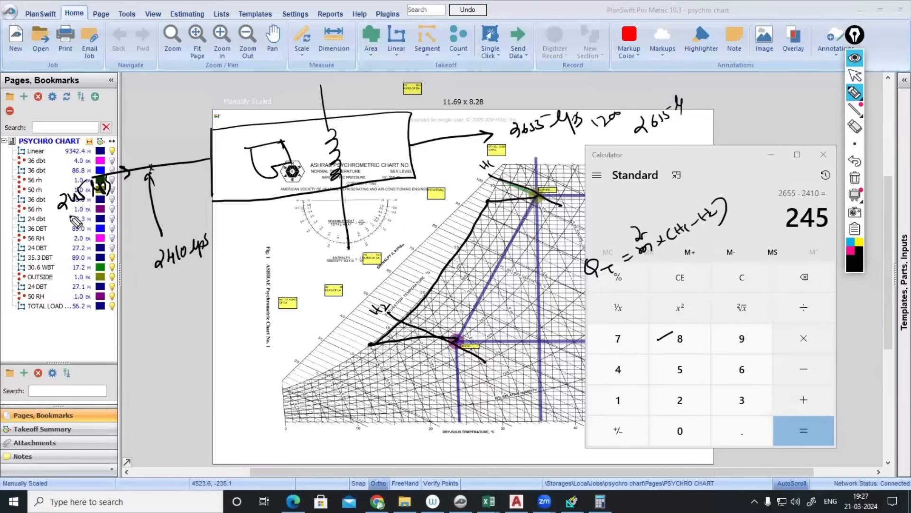
drag(63, 219, 99, 199)
drag(62, 223, 103, 203)
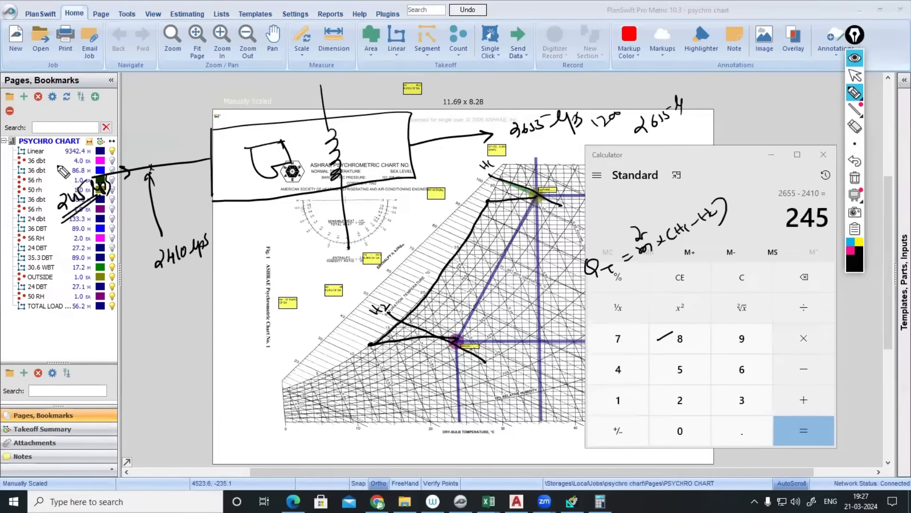
mouse_move(542, 200)
mouse_down()
mouse_move(530, 189)
mouse_move(541, 202)
mouse_up()
- Add another note near 245, retrace the inlet arrow, then wipe all handwritten ink
mouse_move(44, 158)
mouse_down()
mouse_move(55, 165)
mouse_move(75, 135)
mouse_move(117, 107)
mouse_up()
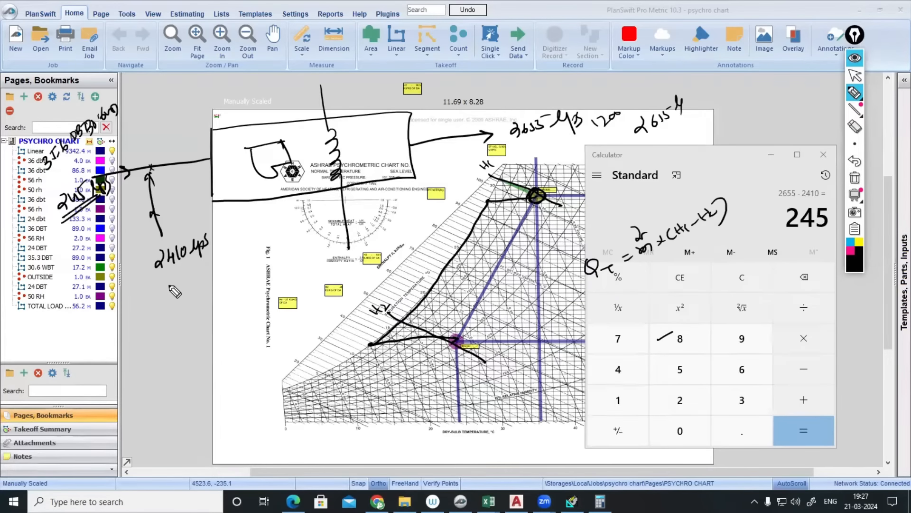
mouse_move(162, 232)
mouse_down()
mouse_move(144, 171)
mouse_move(153, 166)
mouse_up()
mouse_move(88, 149)
mouse_down()
mouse_move(121, 100)
mouse_move(83, 159)
mouse_up()
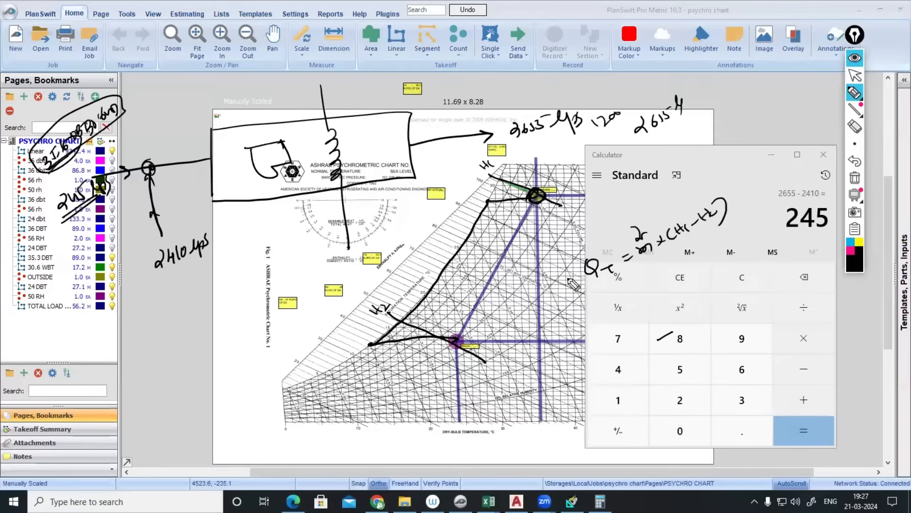
click(855, 178)
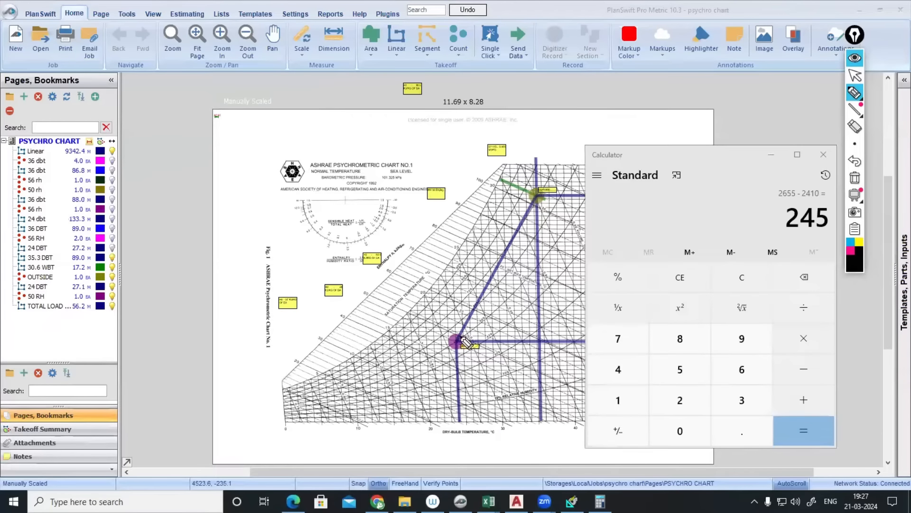
- Sketch an arrow from the INSIDE point toward OUTSIDE, write 'Qa =', then hide the ink
drag(530, 191, 544, 203)
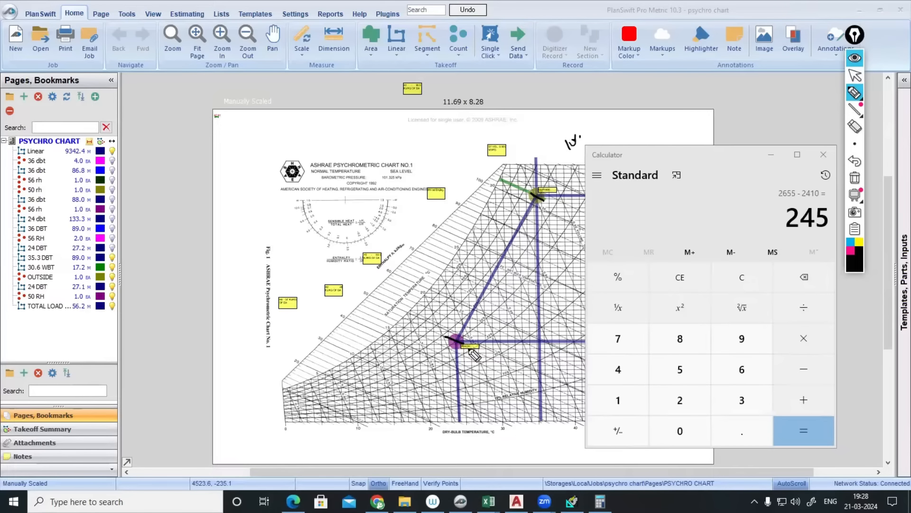
mouse_move(478, 349)
mouse_down()
mouse_move(541, 261)
mouse_move(561, 213)
mouse_move(568, 220)
mouse_up()
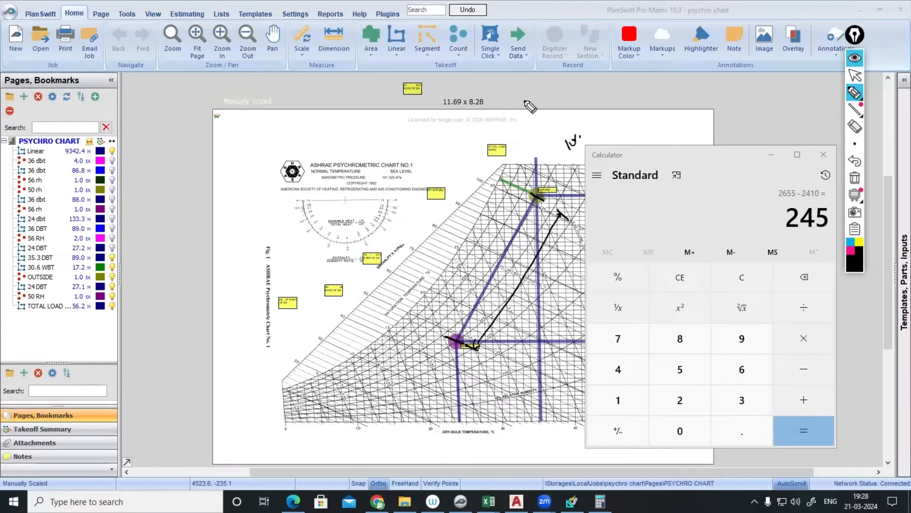
drag(526, 102, 571, 90)
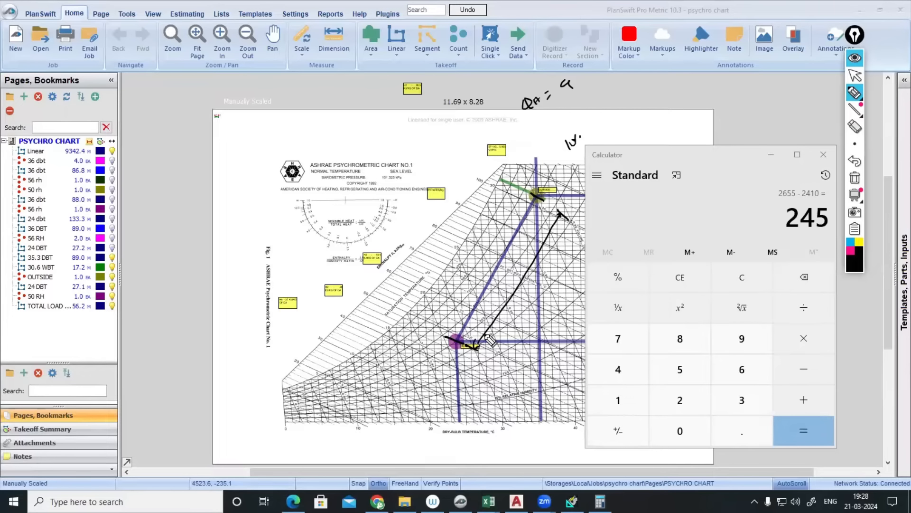
drag(627, 133, 644, 123)
drag(647, 116, 649, 128)
click(658, 118)
click(855, 58)
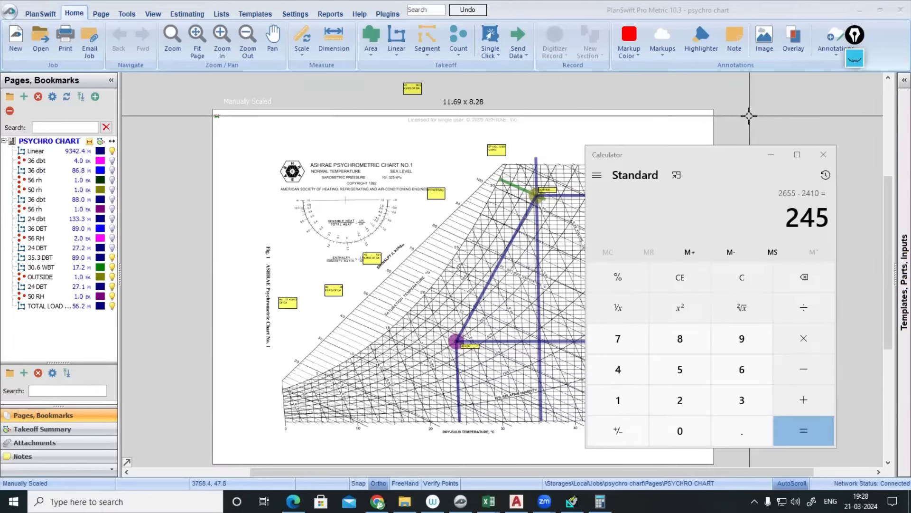
- Widen the takeoff list so TOTAL LOAD LINE shows its 56.22 m length, then deselect it
click(496, 291)
scroll(483, 285, up, 2)
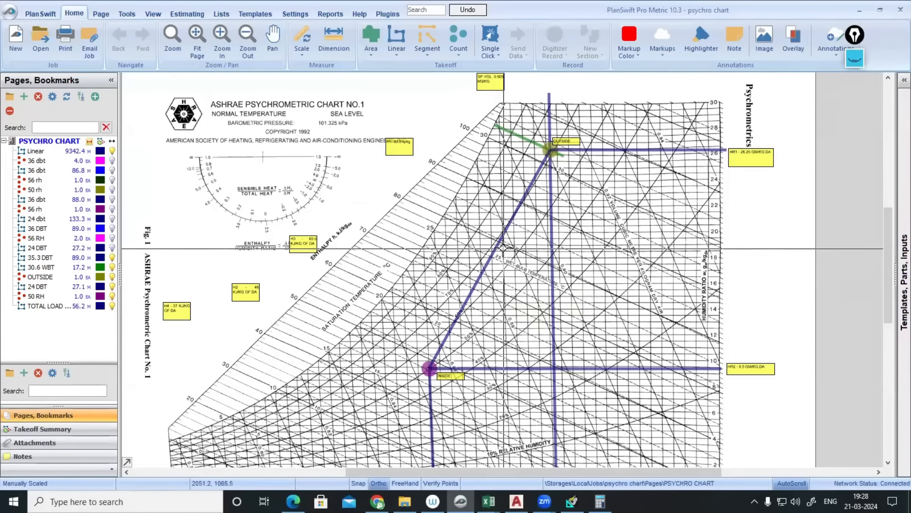
mouse_move(493, 250)
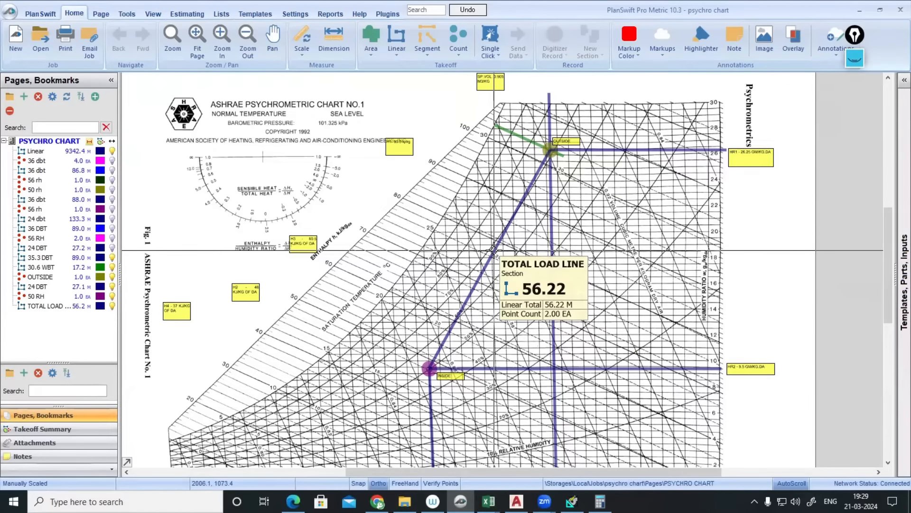
click(493, 249)
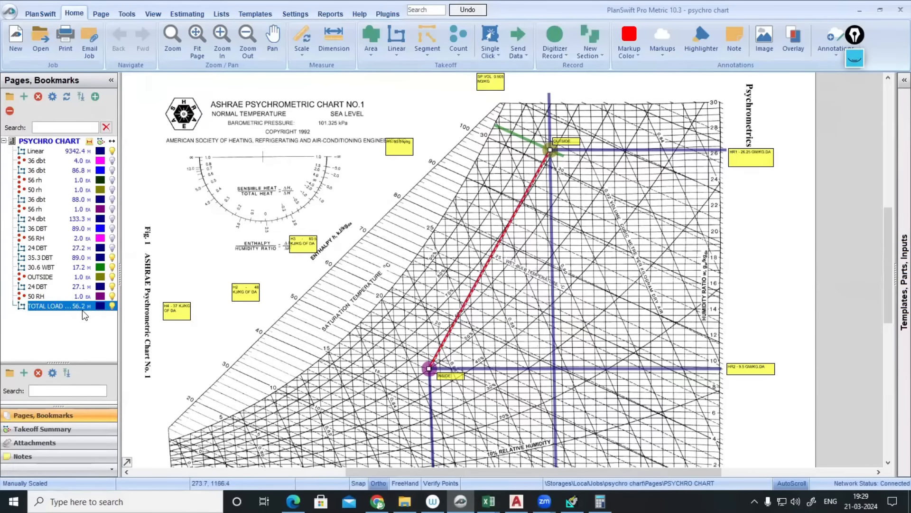
drag(120, 277, 152, 276)
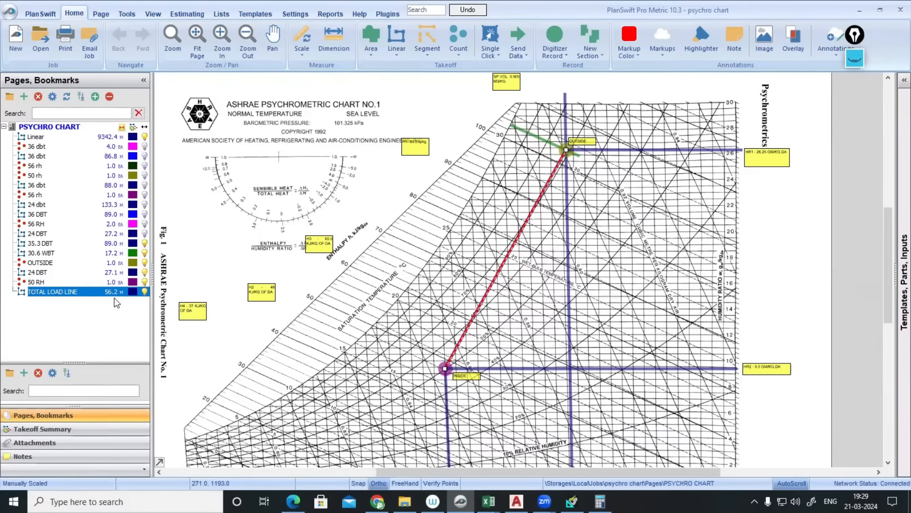
mouse_move(490, 284)
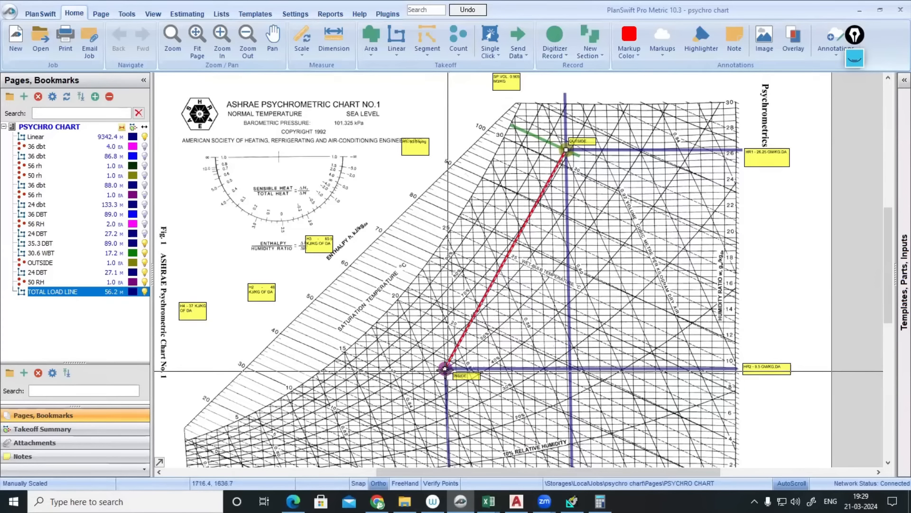
click(470, 342)
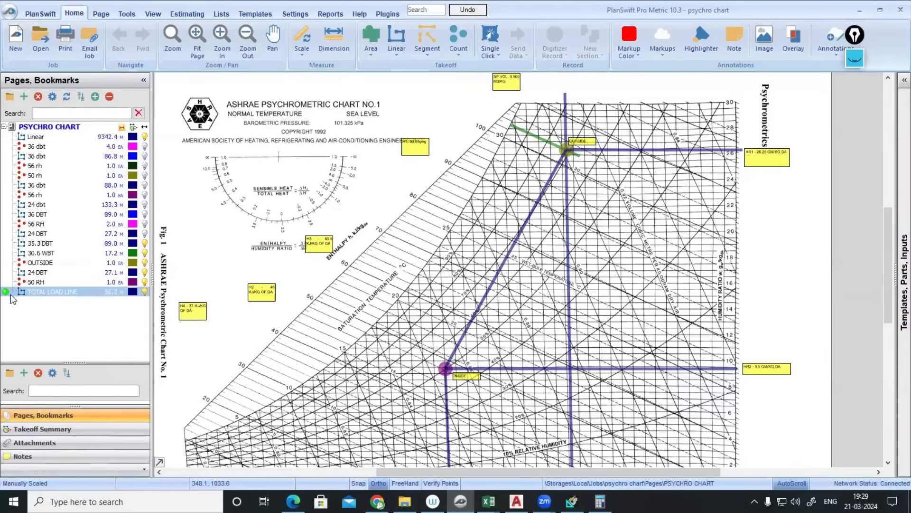
- Add a red 5.622 m Linear takeoff from the INSIDE point at 225°
click(396, 40)
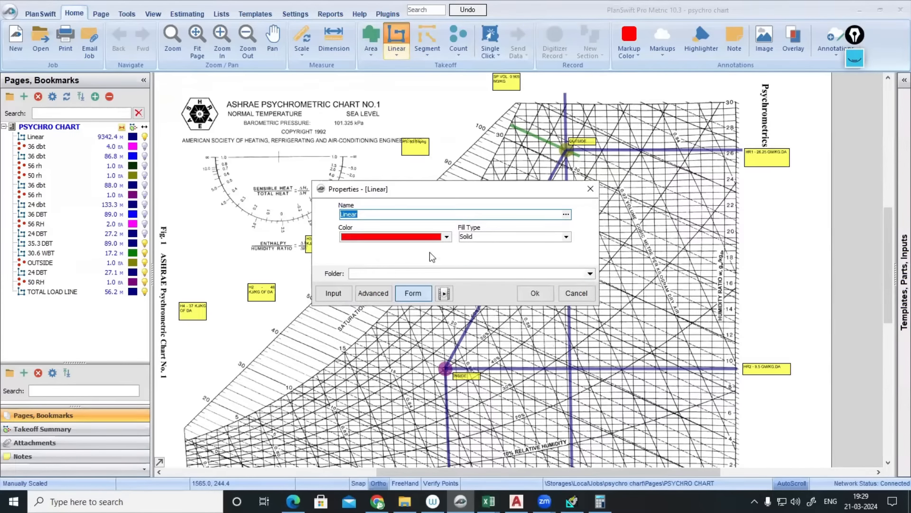
click(534, 293)
scroll(445, 369, up, 5)
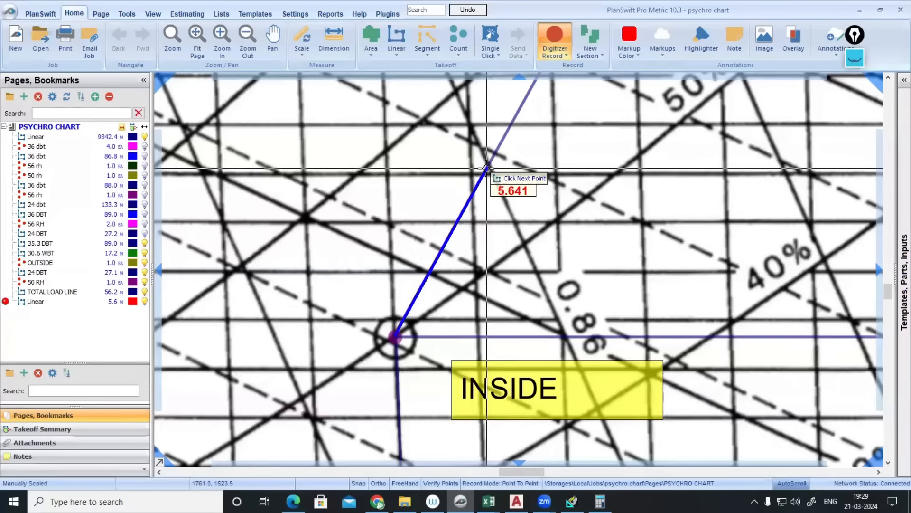
text(l)
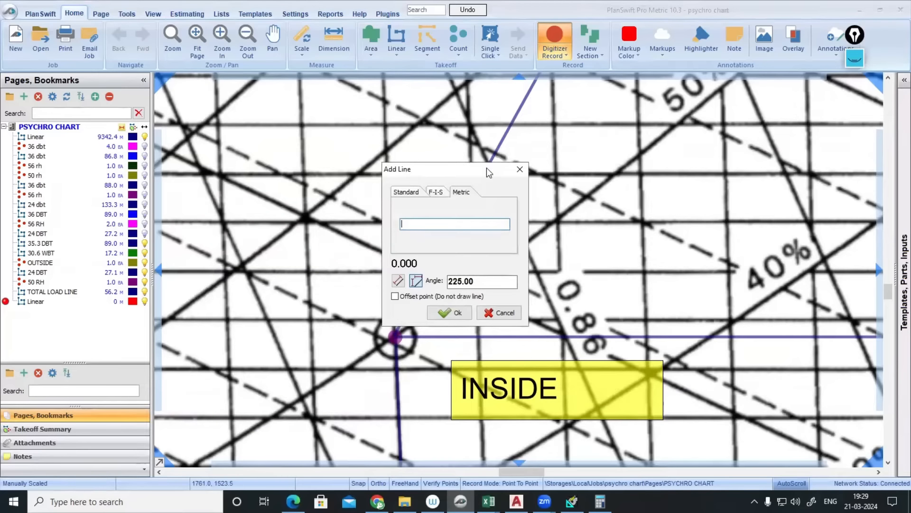
text(5.622)
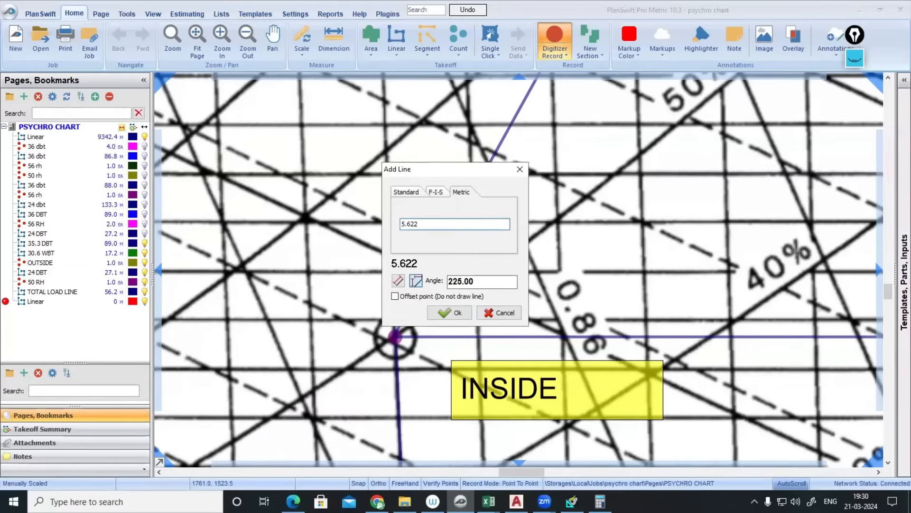
key(Return)
key(Escape)
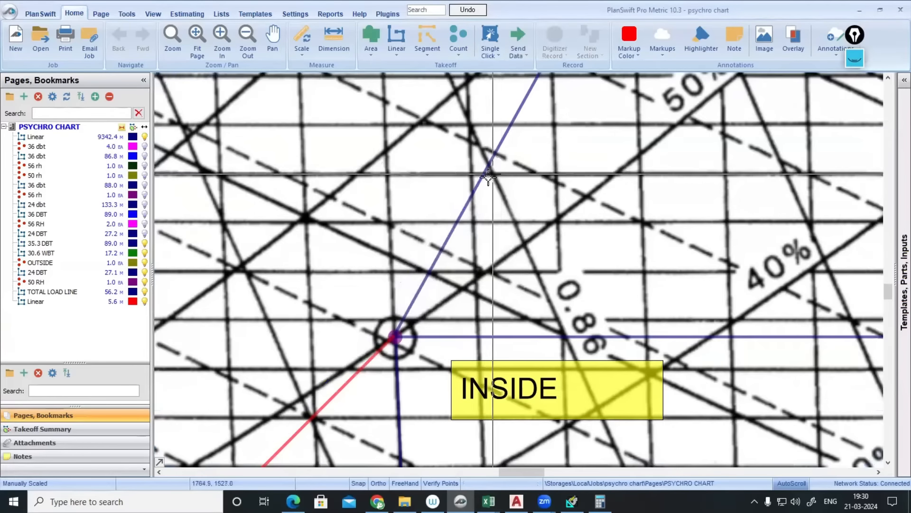
- Delete the red line and discard an unused green Linear item
click(361, 369)
key(Delete)
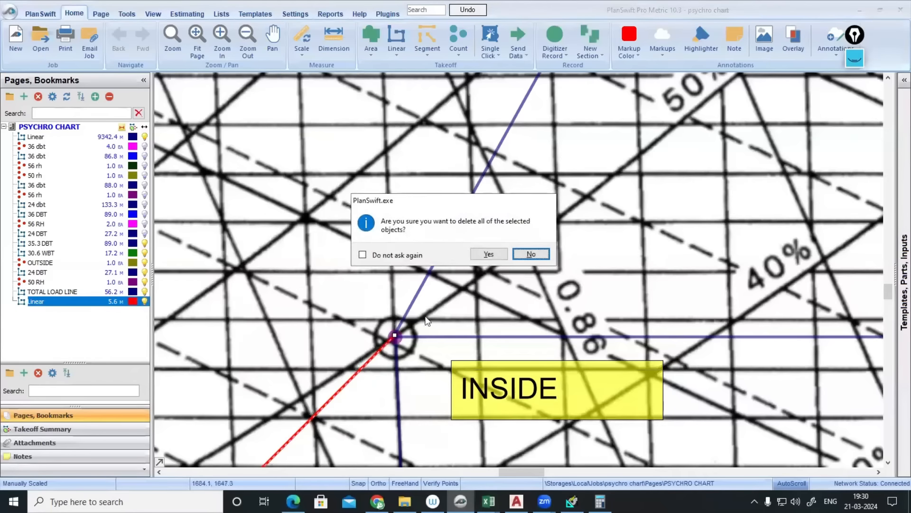
click(489, 255)
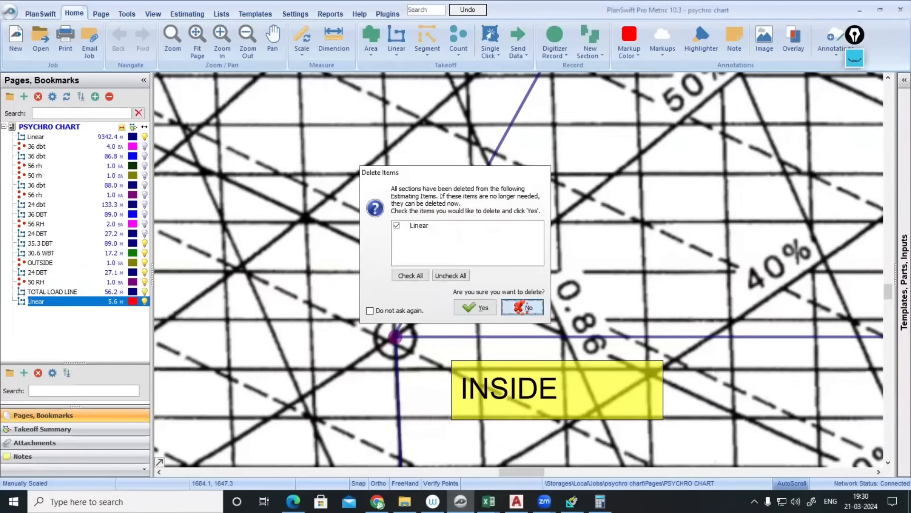
click(513, 306)
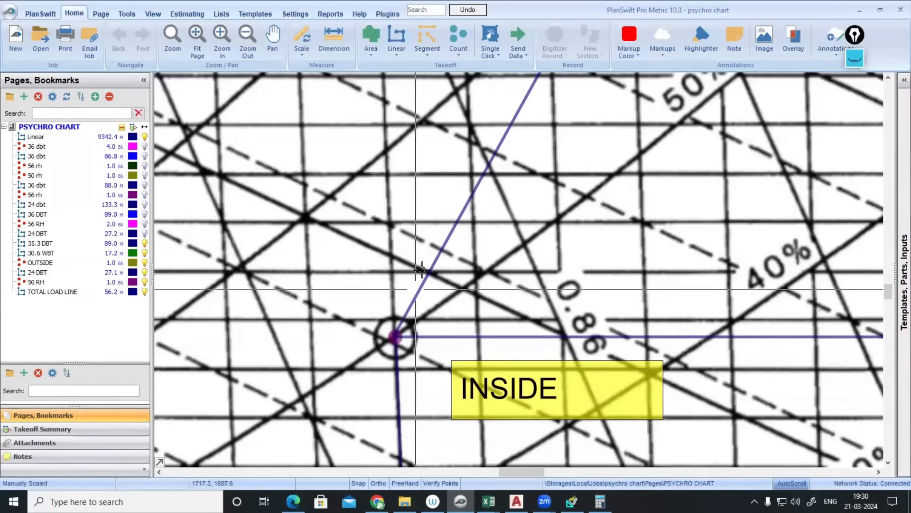
click(398, 35)
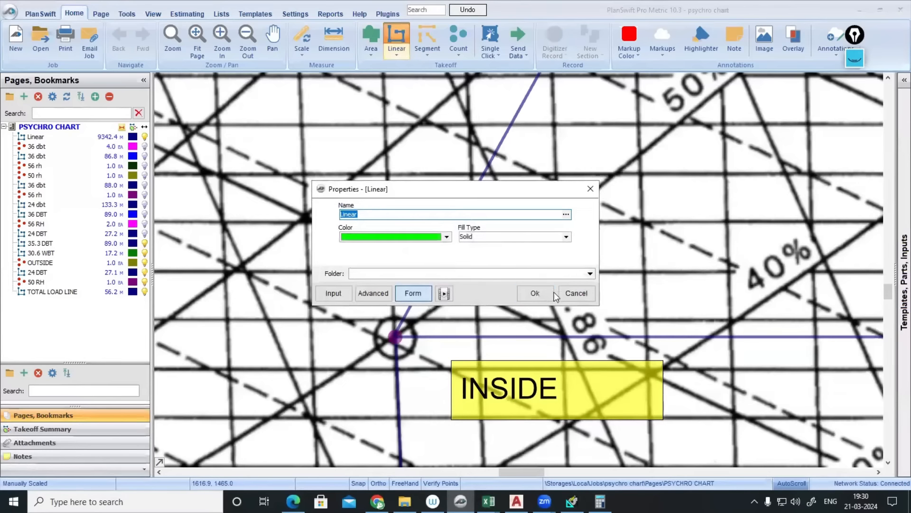
click(535, 293)
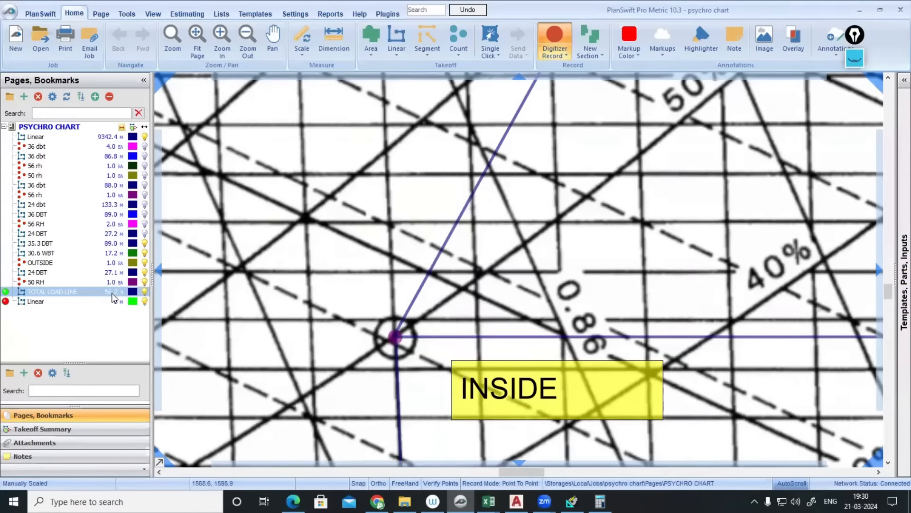
click(28, 304)
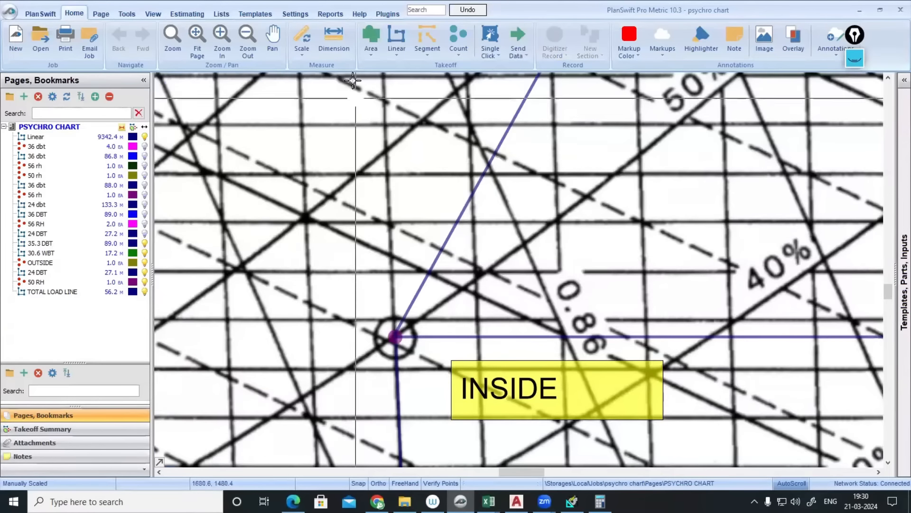
- Draw a yellow 5.6 m Linear line from the INSIDE point up along the load line
click(396, 42)
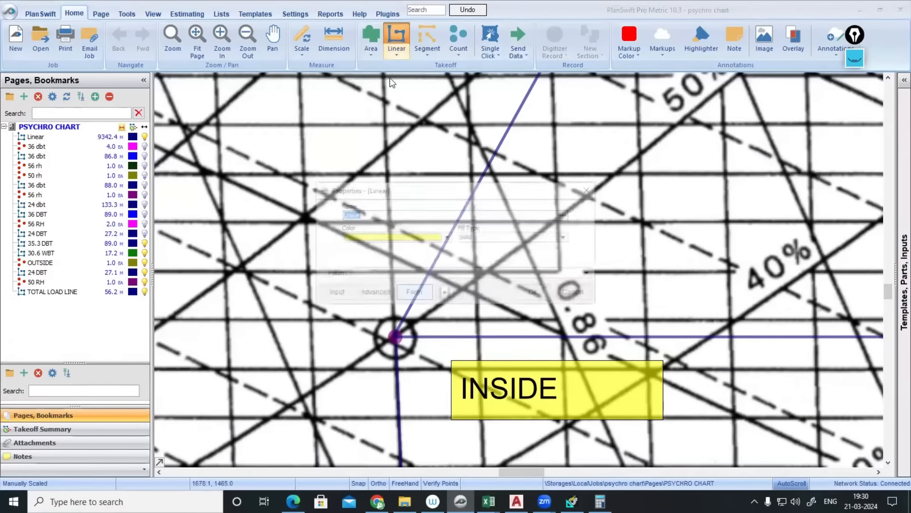
click(527, 293)
click(396, 336)
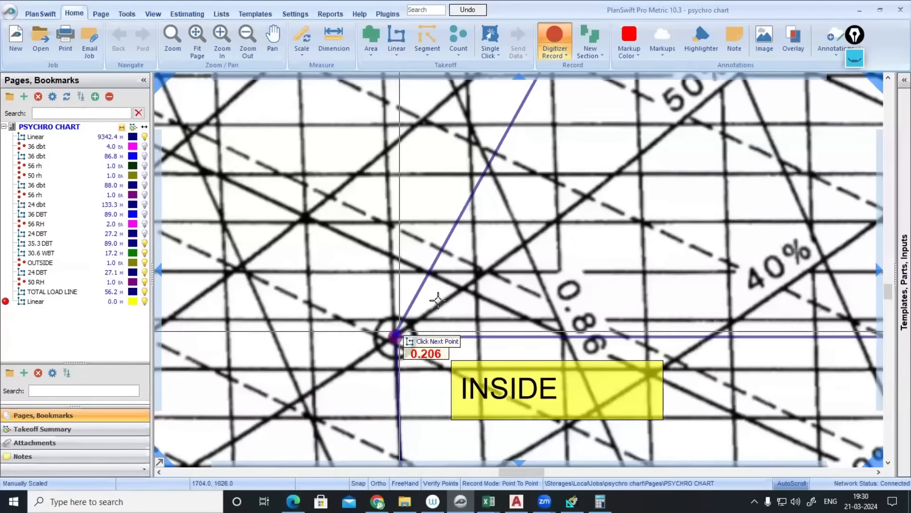
double_click(484, 167)
scroll(489, 172, down, 2)
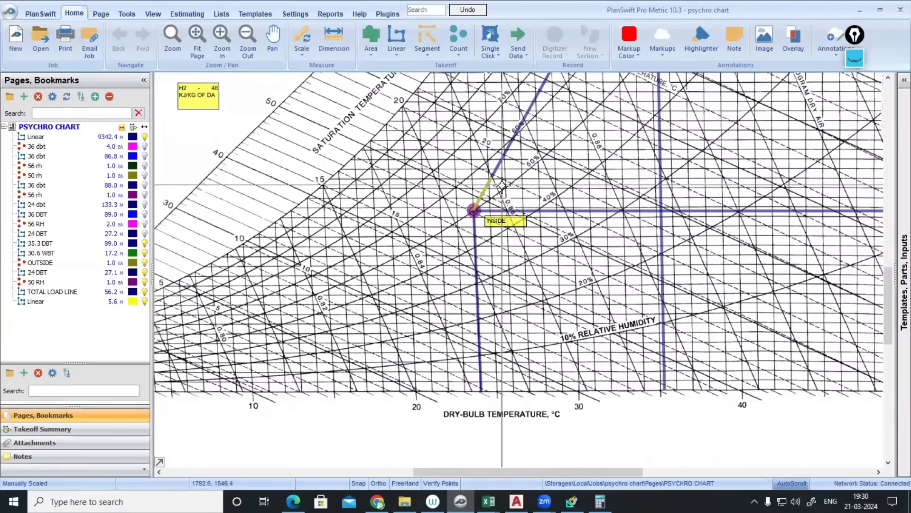
scroll(494, 176, up, 3)
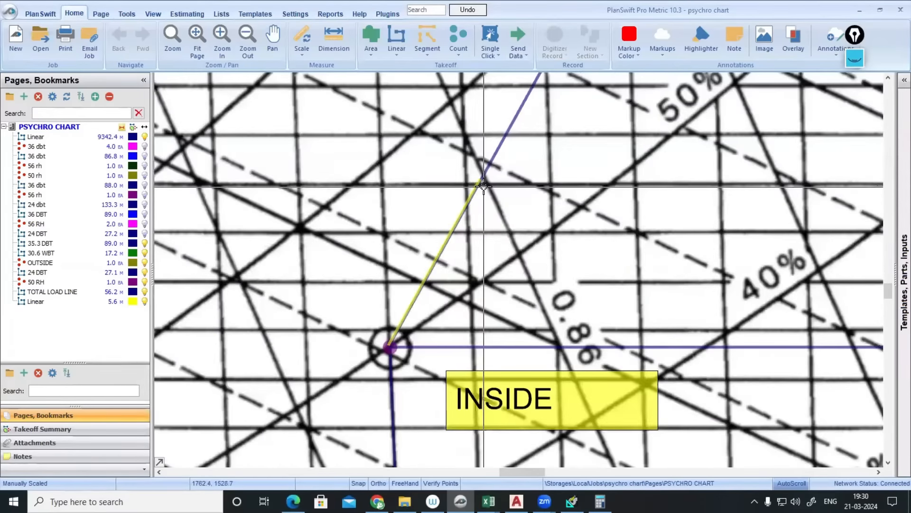
click(459, 38)
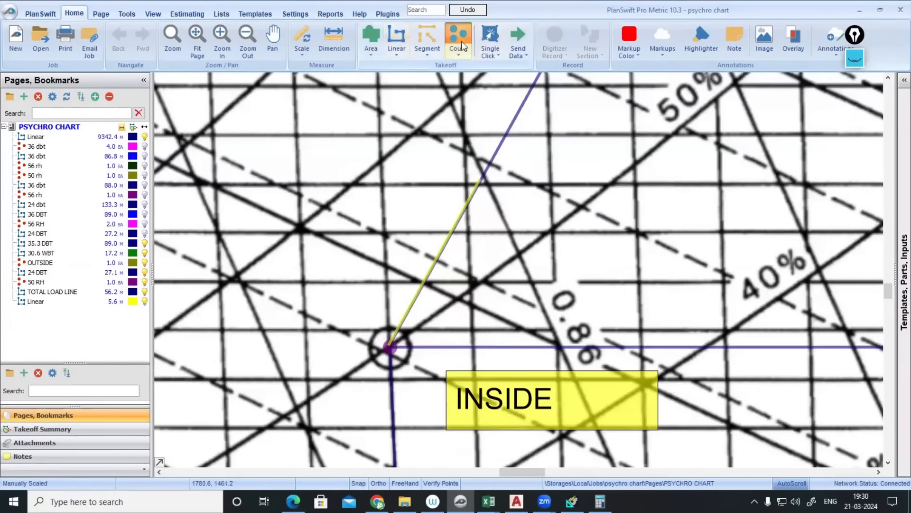
- Create a MIXING count item and place its point at the yellow line's end
text(MIXING)
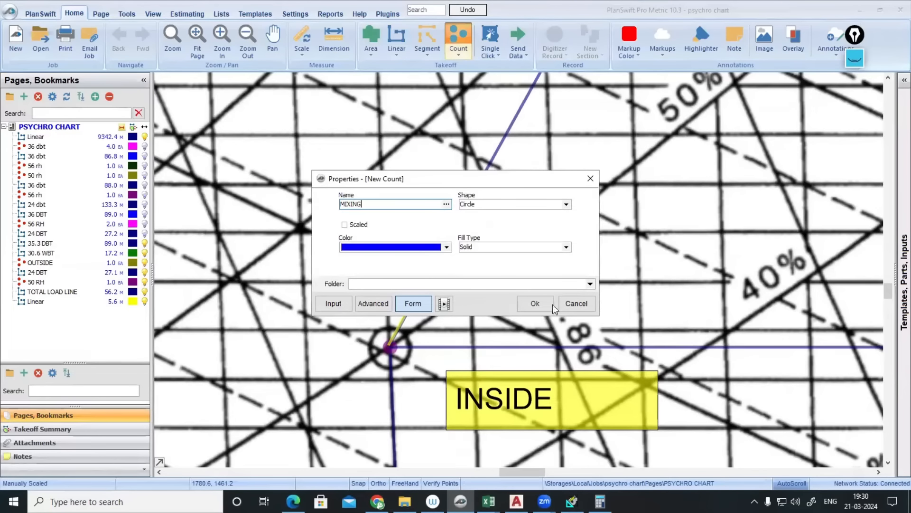
click(536, 305)
scroll(494, 181, up, 4)
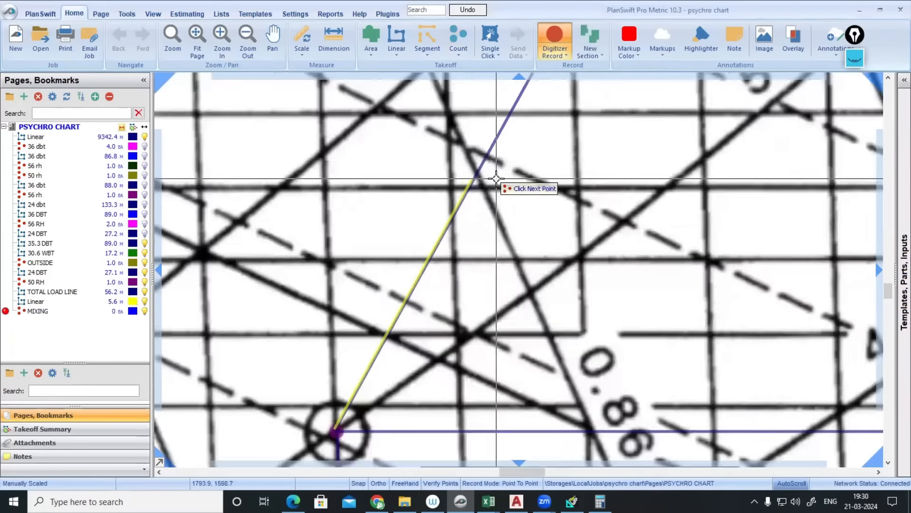
click(460, 181)
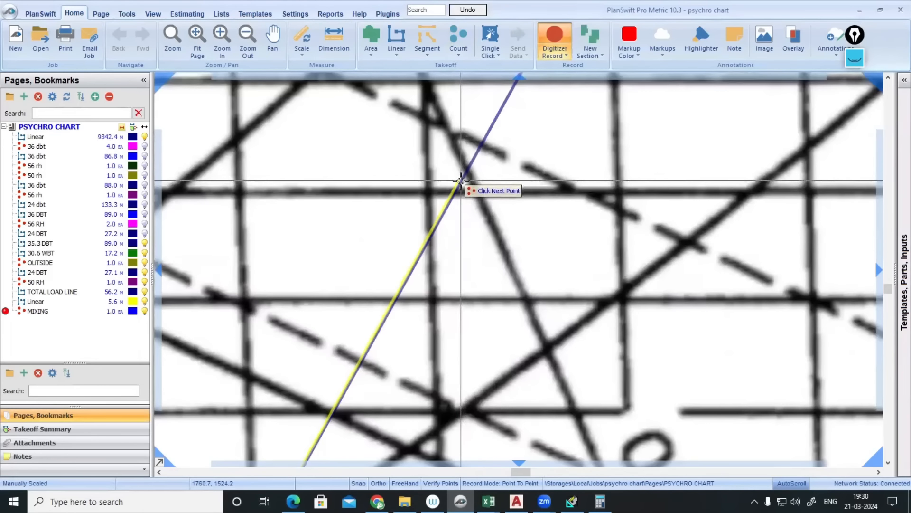
key(Escape)
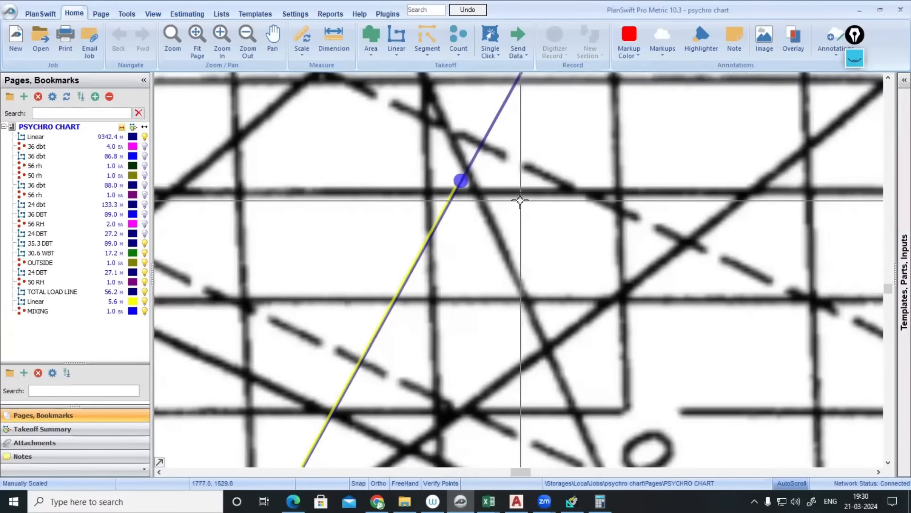
- Draw a vertical drop line from the MIXING point down to the dry-bulb axis
double_click(36, 136)
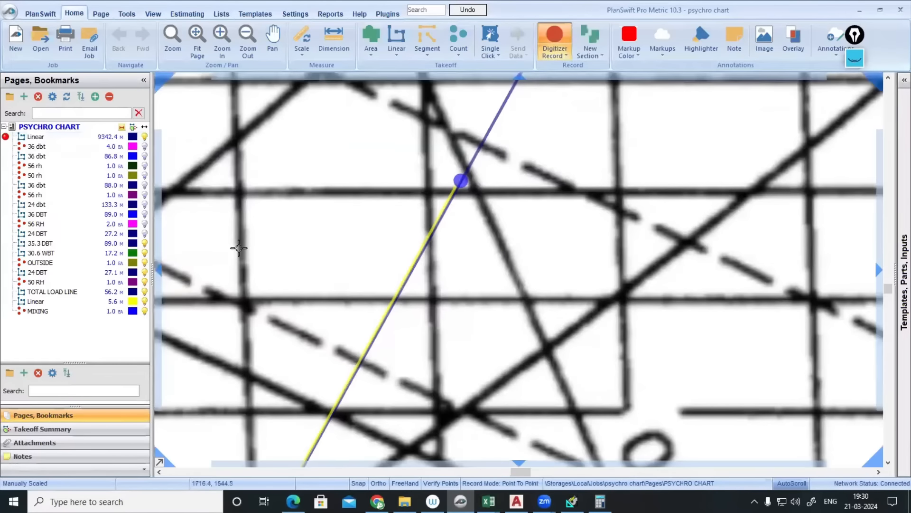
scroll(467, 188, up, 2)
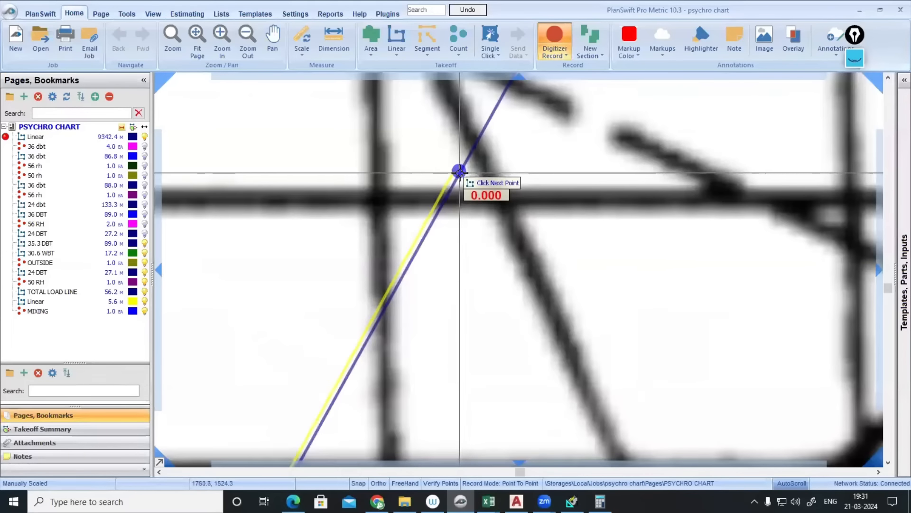
scroll(459, 172, down, 3)
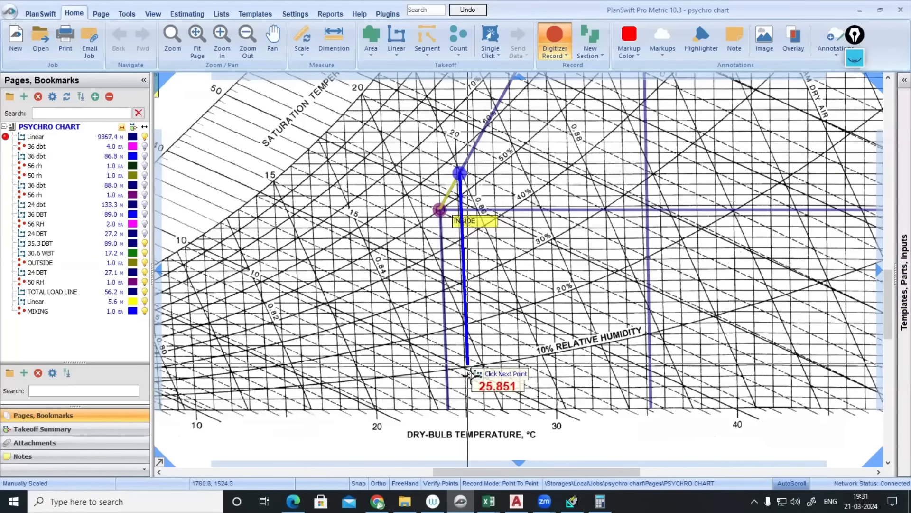
double_click(470, 417)
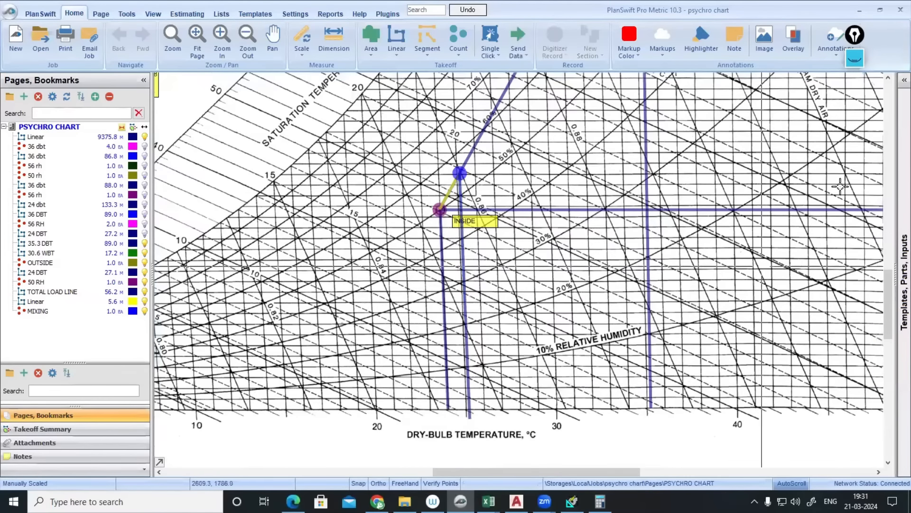
click(853, 66)
- Clear old ink, then freehand-sketch a box and arrow over the chart, noting 24
click(850, 179)
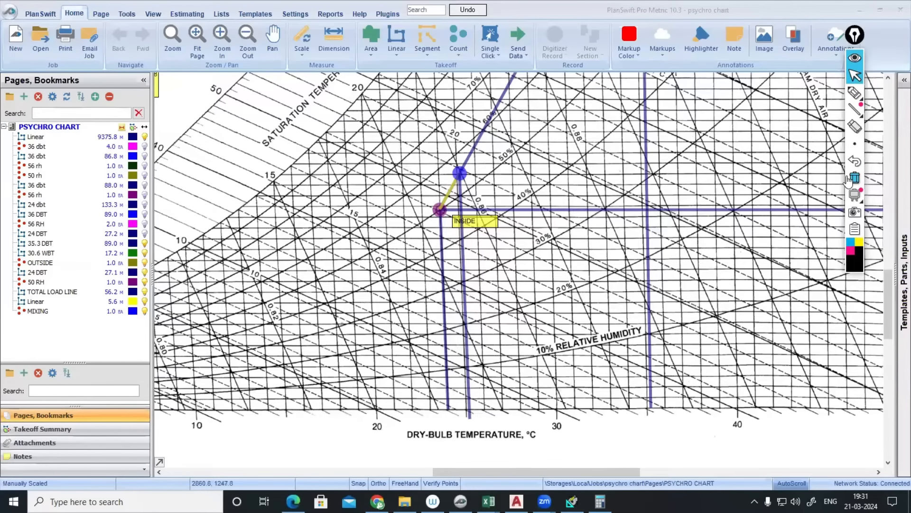
click(853, 95)
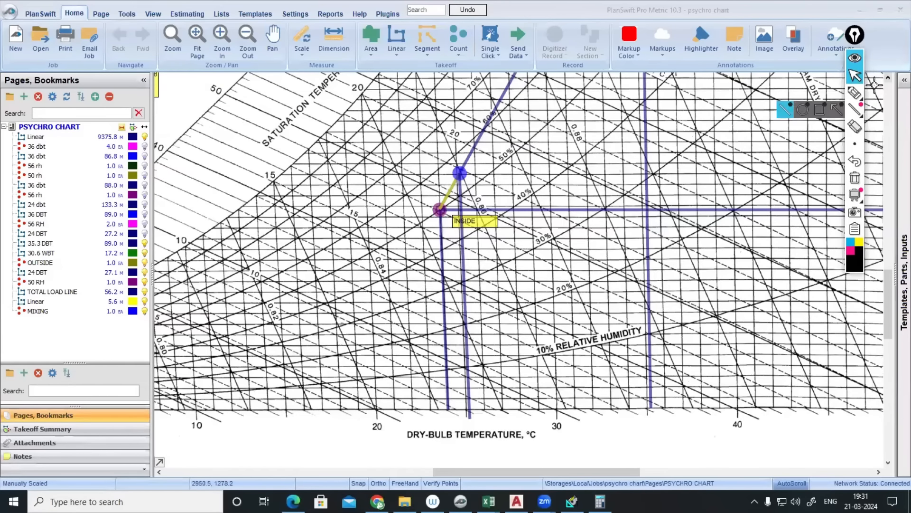
click(853, 96)
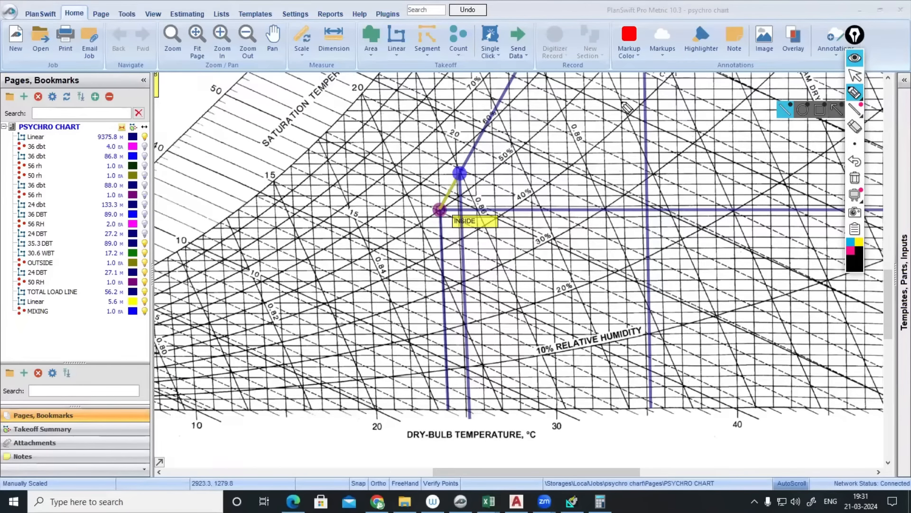
mouse_move(360, 152)
mouse_down()
mouse_move(492, 98)
mouse_move(481, 140)
mouse_up()
drag(419, 151, 356, 149)
mouse_move(482, 122)
mouse_down()
mouse_move(572, 113)
mouse_move(585, 188)
mouse_move(616, 185)
mouse_up()
drag(616, 179, 613, 194)
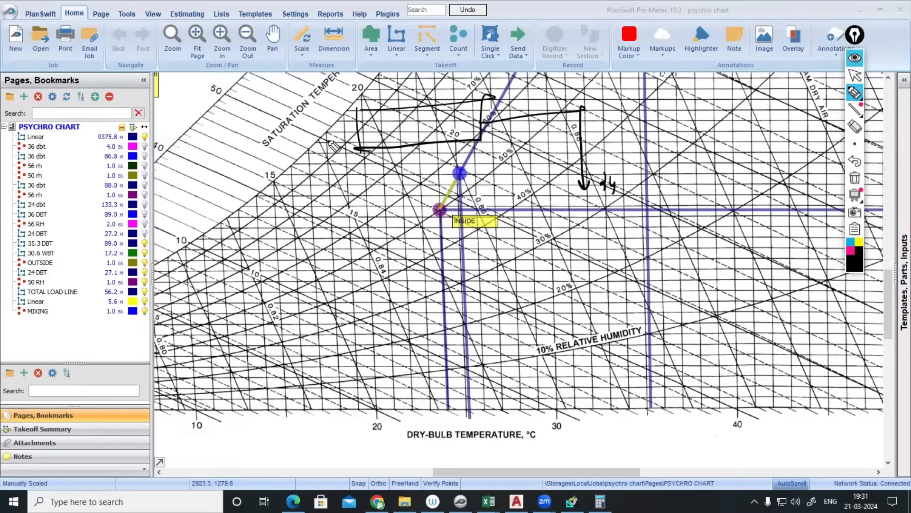
- Ink arrows on the chart, write 25.2 at the dry-bulb axis, then hide the ink
mouse_move(250, 141)
mouse_down()
mouse_move(354, 133)
mouse_move(351, 140)
mouse_up()
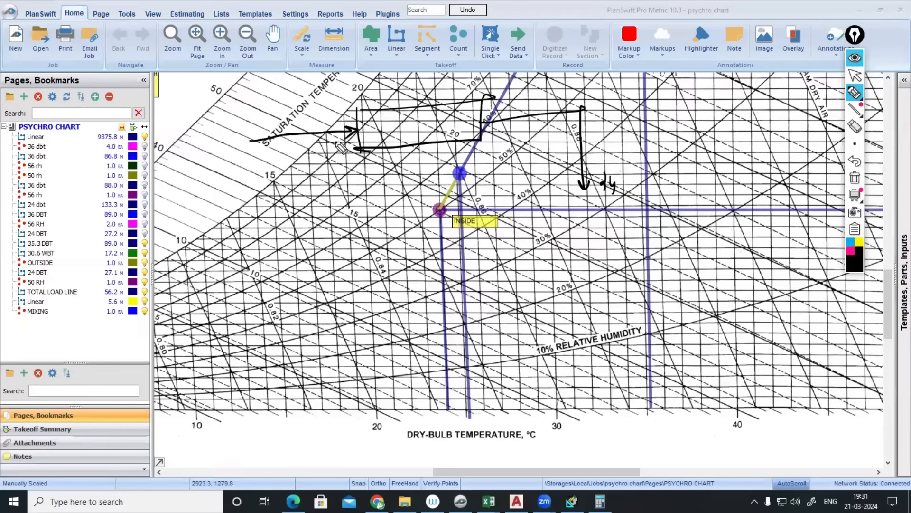
mouse_move(318, 224)
mouse_down()
mouse_move(309, 134)
mouse_move(311, 142)
mouse_up()
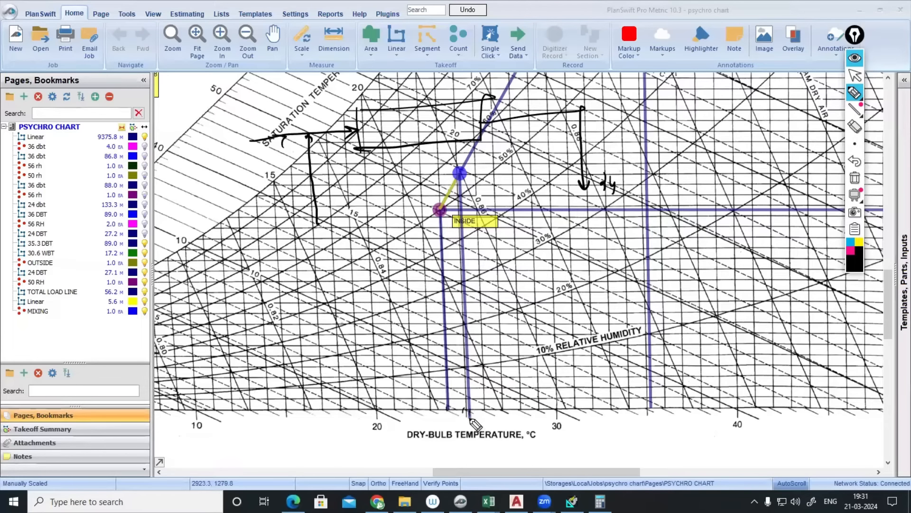
mouse_move(479, 416)
mouse_down()
mouse_move(473, 427)
mouse_move(493, 417)
mouse_up()
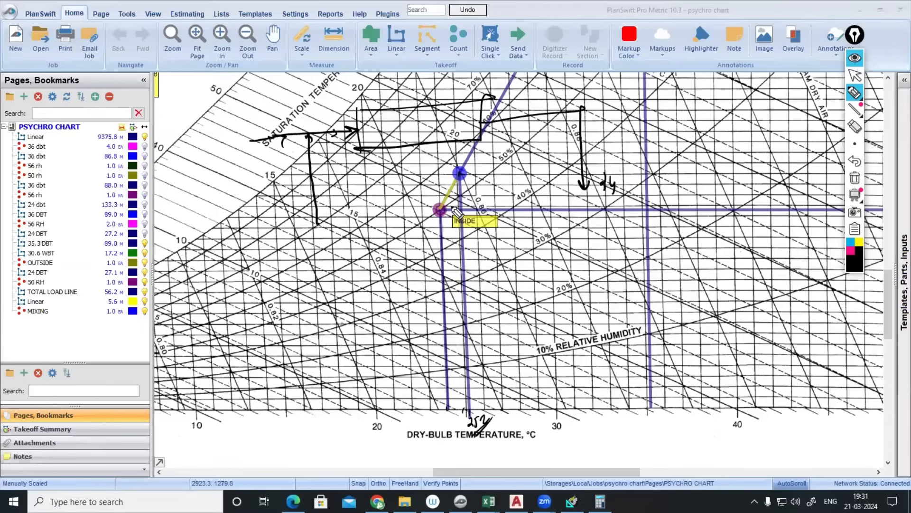
drag(446, 158, 476, 183)
mouse_move(411, 202)
mouse_down()
mouse_move(446, 210)
mouse_move(434, 199)
mouse_up()
drag(438, 192, 455, 179)
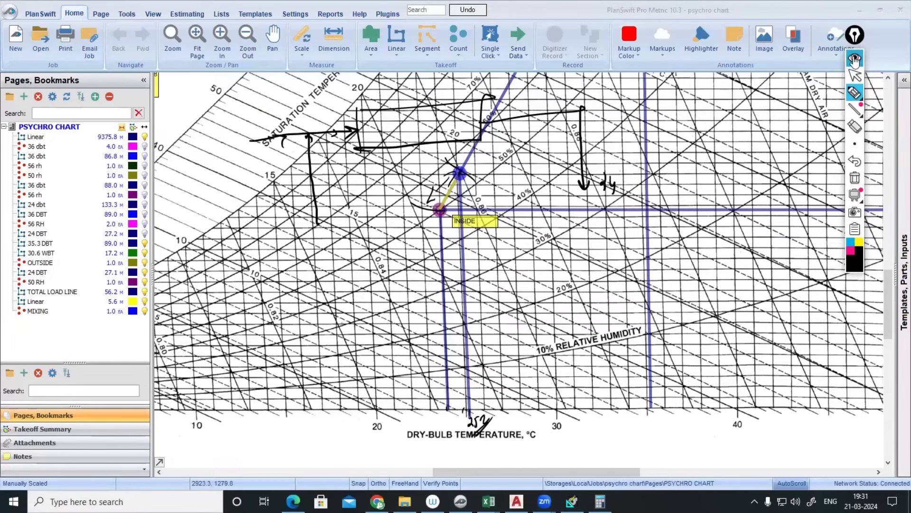
click(854, 57)
- Select the existing horizontal line through the INSIDE point and resume its takeoff
scroll(501, 230, down, 3)
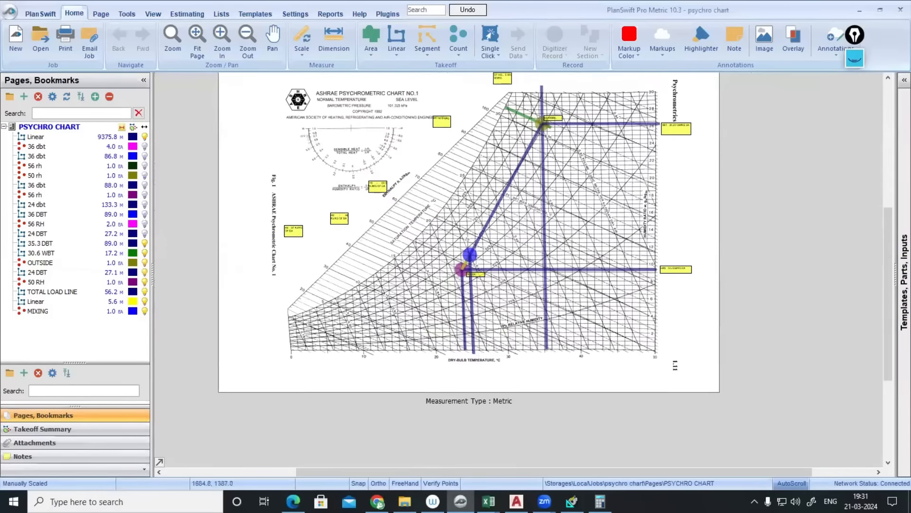
scroll(453, 266, up, 3)
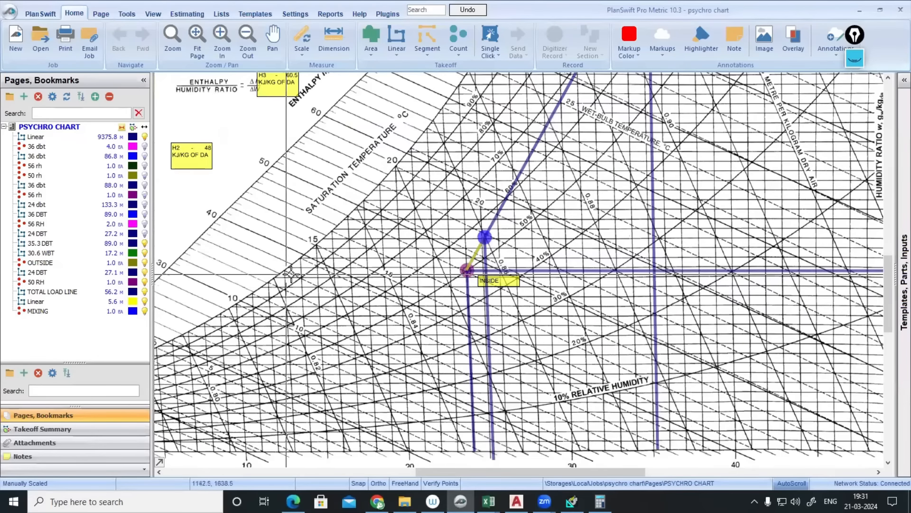
click(467, 271)
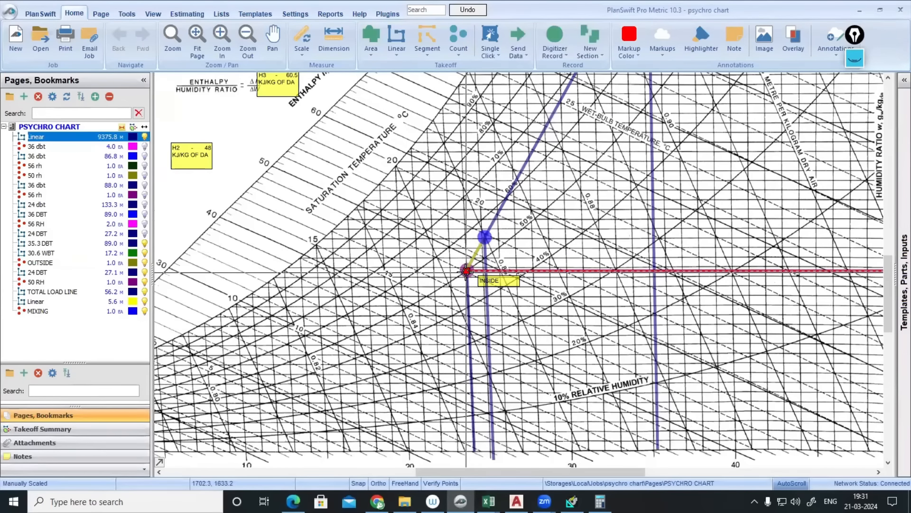
click(6, 137)
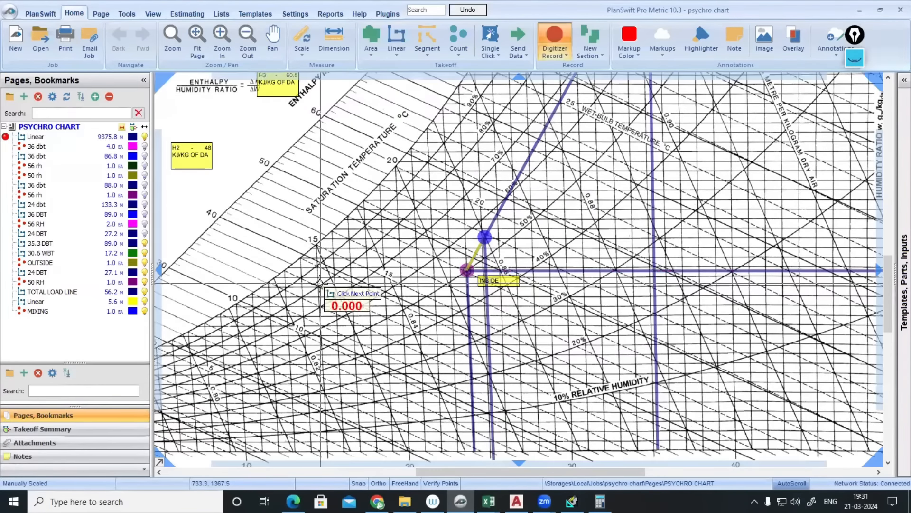
- Draw a horizontal 27.5 m Linear takeoff with Ortho from INSIDE left to the saturation curve
click(396, 42)
click(536, 294)
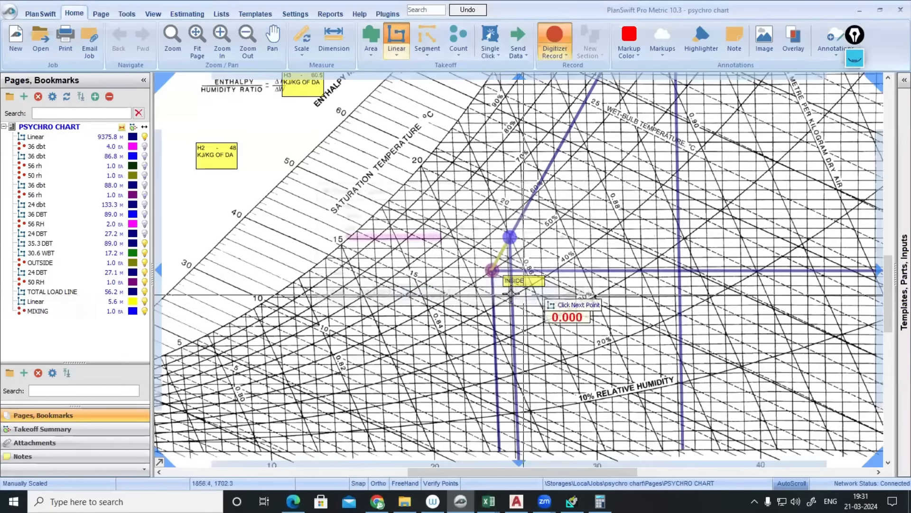
click(494, 270)
scroll(493, 270, up, 1)
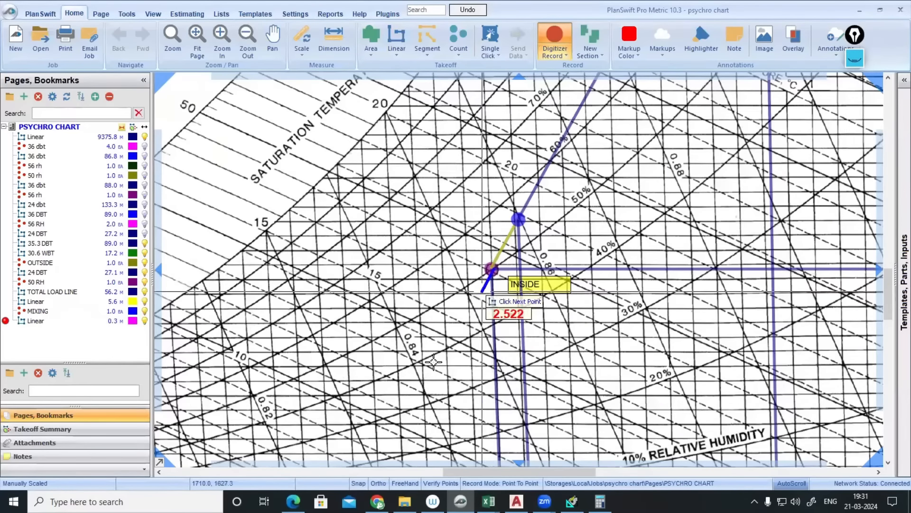
click(377, 484)
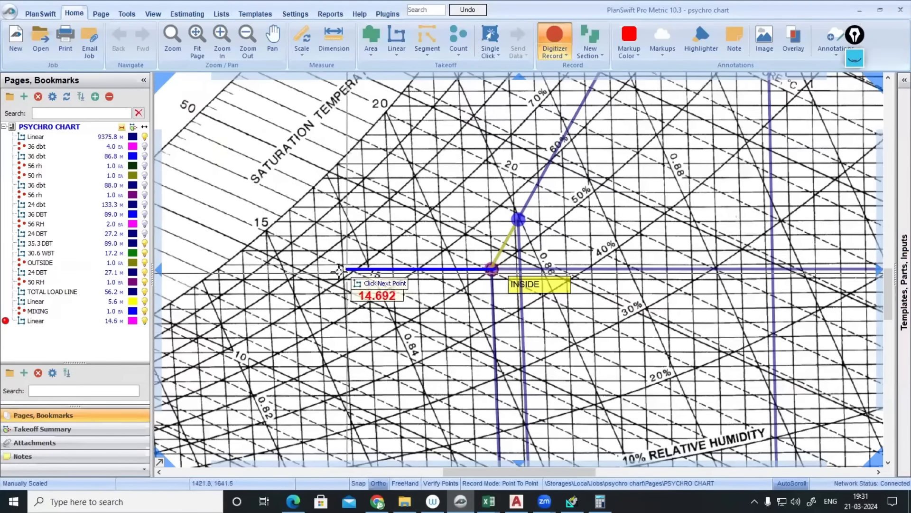
double_click(219, 269)
scroll(559, 213, down, 3)
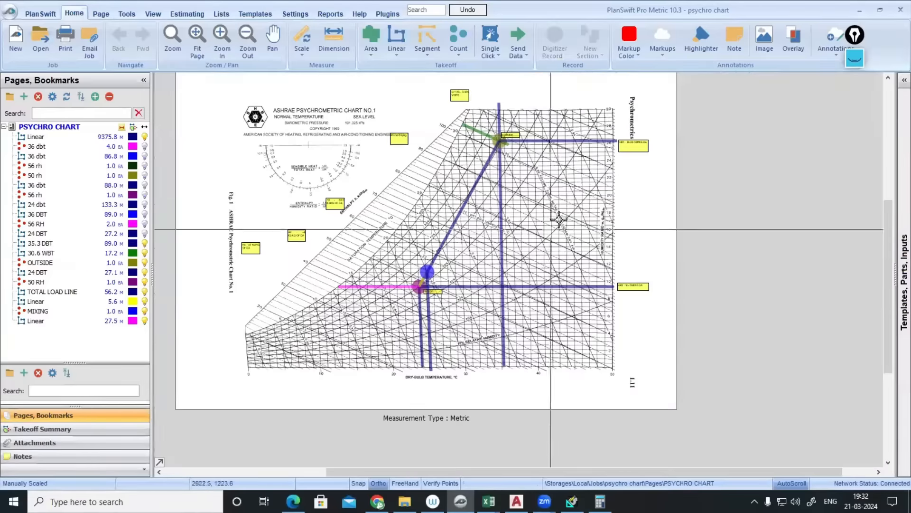
scroll(582, 152, up, 4)
scroll(587, 155, down, 3)
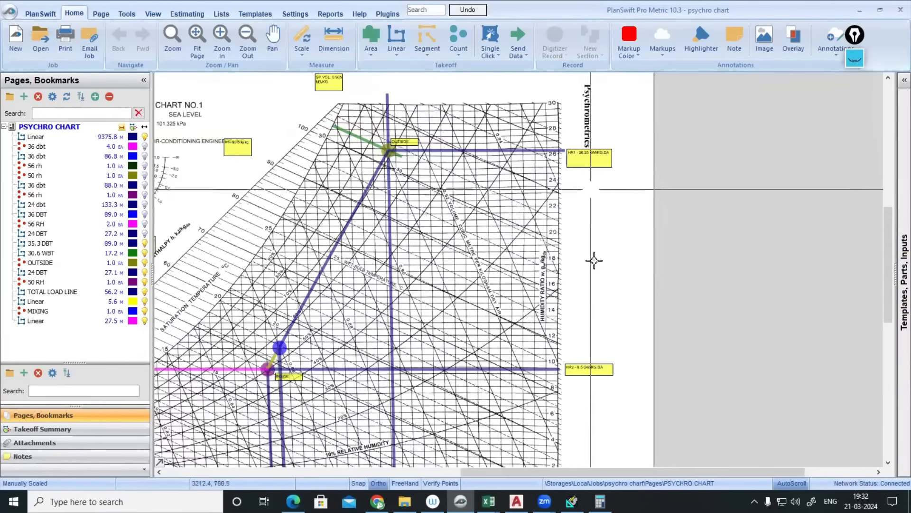
scroll(584, 371, up, 4)
scroll(584, 370, down, 4)
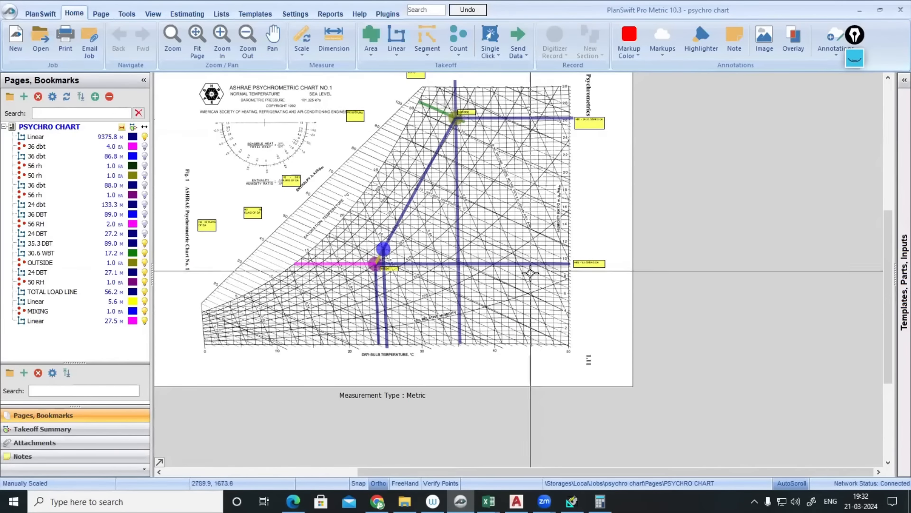
scroll(305, 263, up, 4)
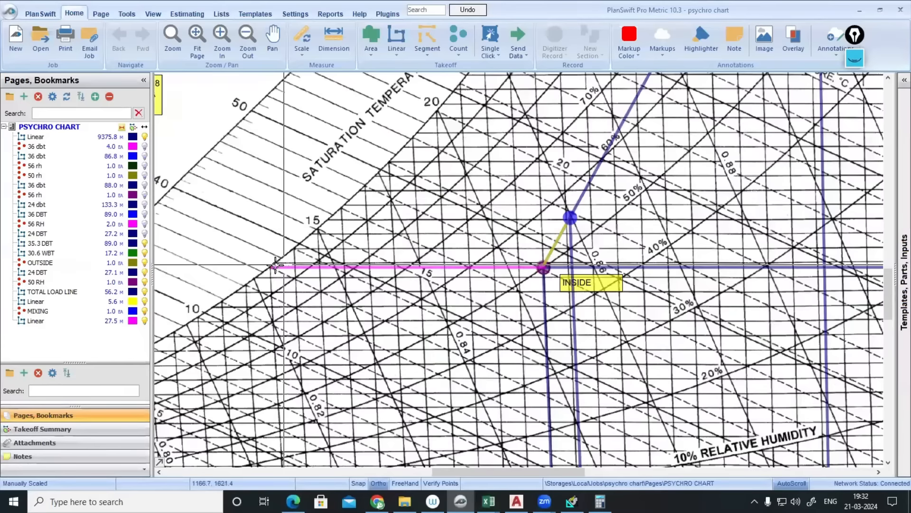
scroll(268, 265, down, 2)
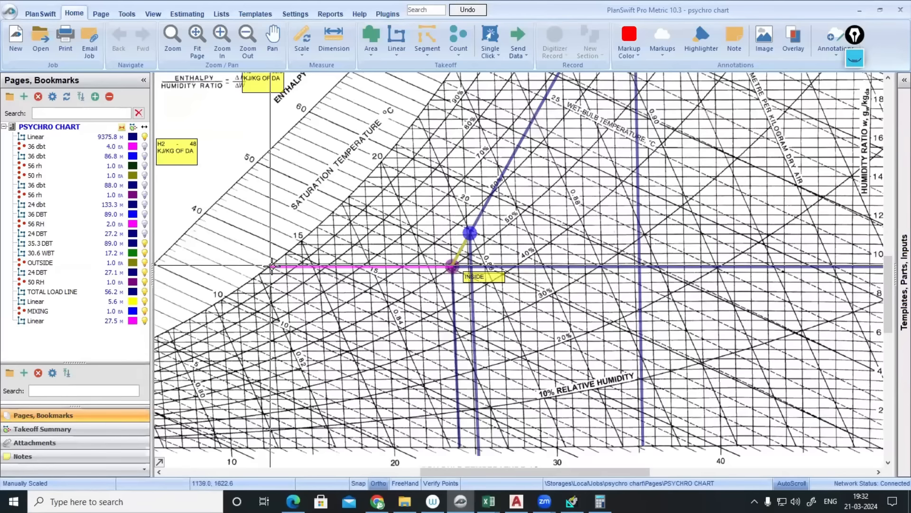
- Clear the old ink, then sketch marks at the magenta line's left end and a T-shape top right
click(855, 61)
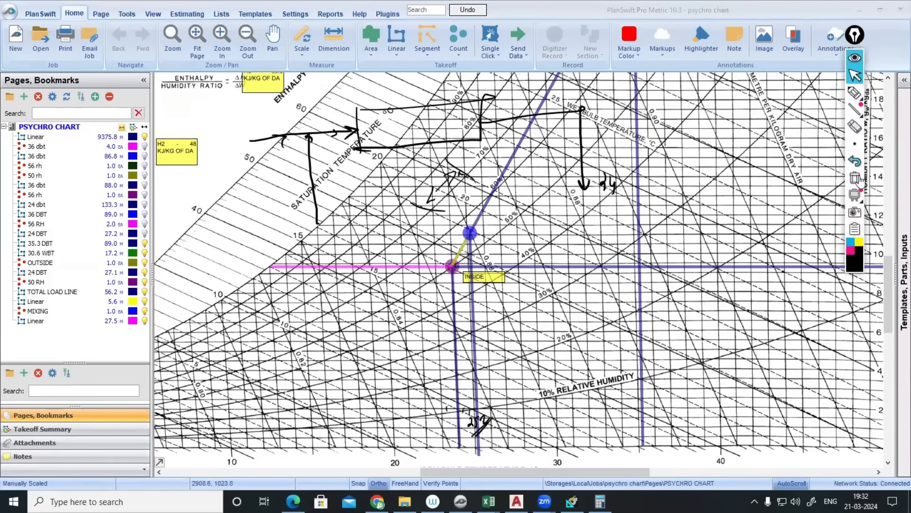
click(855, 179)
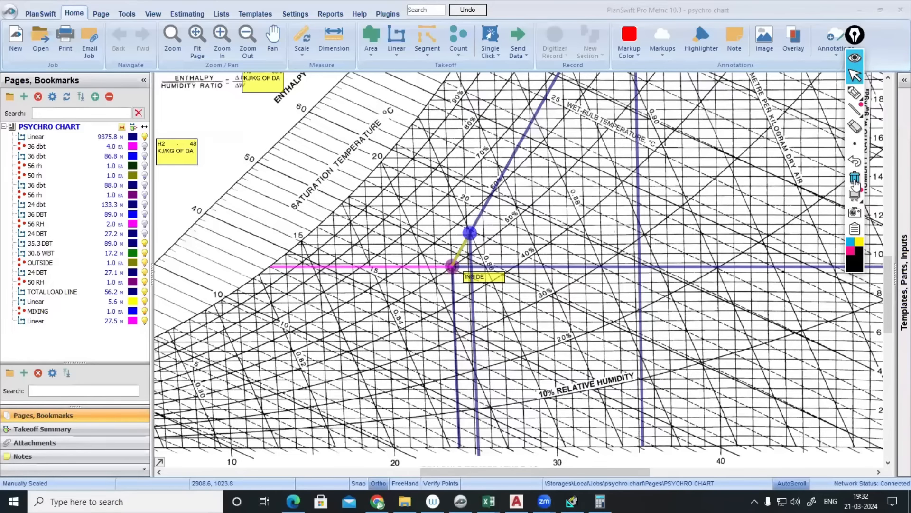
click(854, 92)
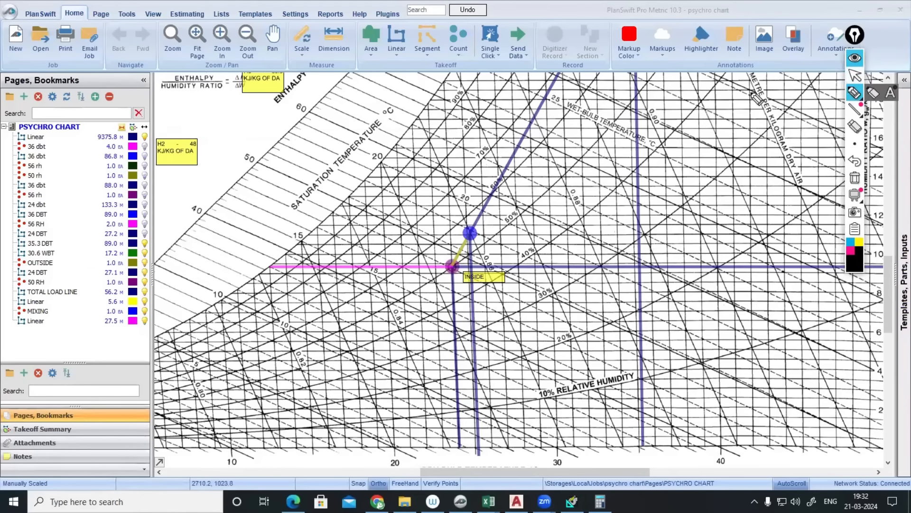
drag(273, 268, 274, 264)
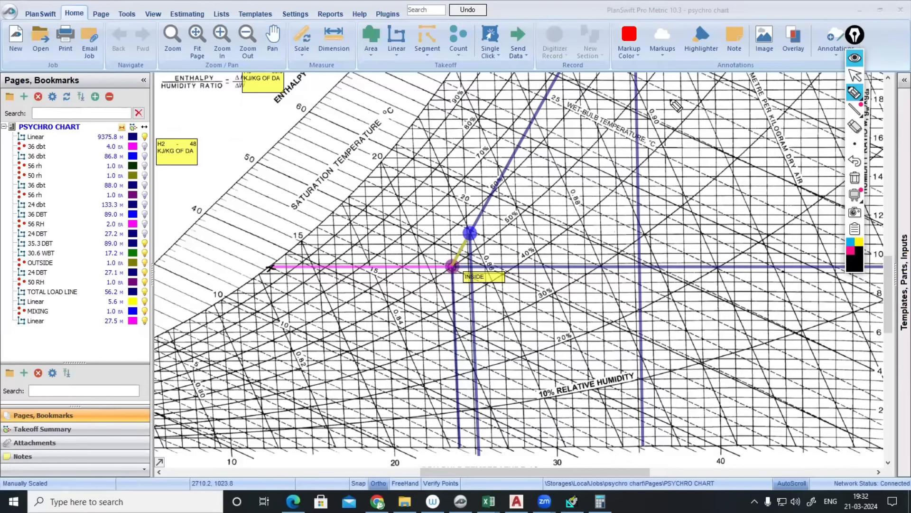
drag(670, 99, 697, 121)
mouse_move(224, 300)
mouse_down()
mouse_move(222, 309)
mouse_move(271, 265)
mouse_up()
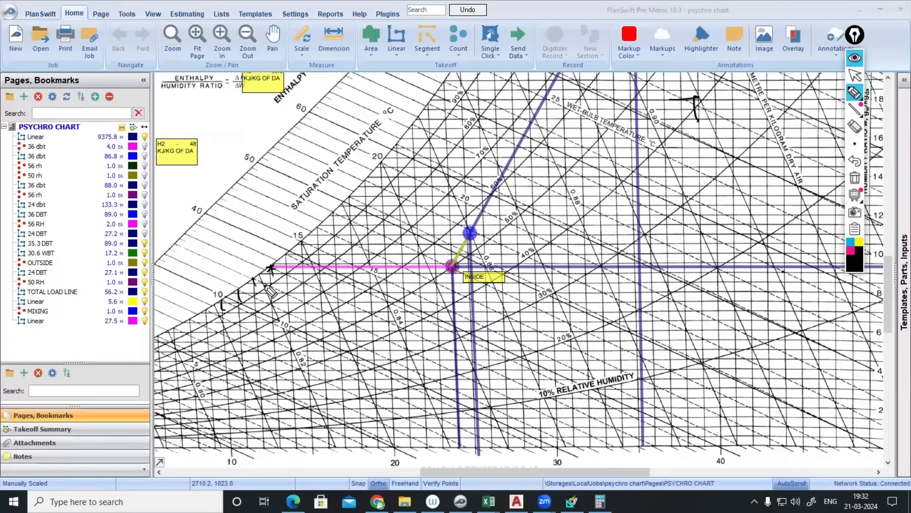
drag(675, 100, 711, 99)
mouse_move(703, 100)
mouse_down()
mouse_move(705, 209)
mouse_move(654, 242)
mouse_up()
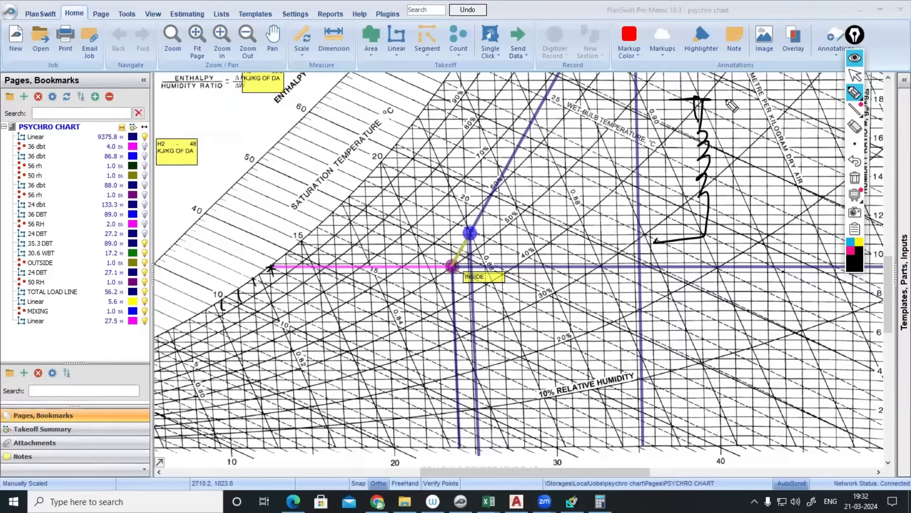
drag(727, 86, 722, 116)
- Write 13°C and an underlined 10% note near the top of the chart, with a wavy line and tick
mouse_move(735, 68)
mouse_down()
mouse_move(740, 79)
mouse_move(757, 71)
mouse_move(733, 91)
mouse_move(743, 89)
mouse_up()
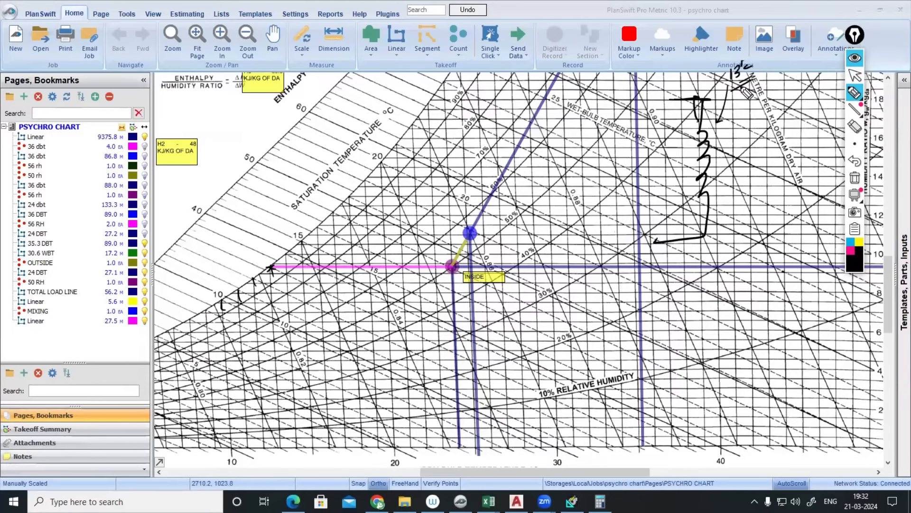
mouse_move(677, 66)
mouse_down()
mouse_move(676, 76)
mouse_move(701, 69)
mouse_up()
drag(675, 88, 704, 72)
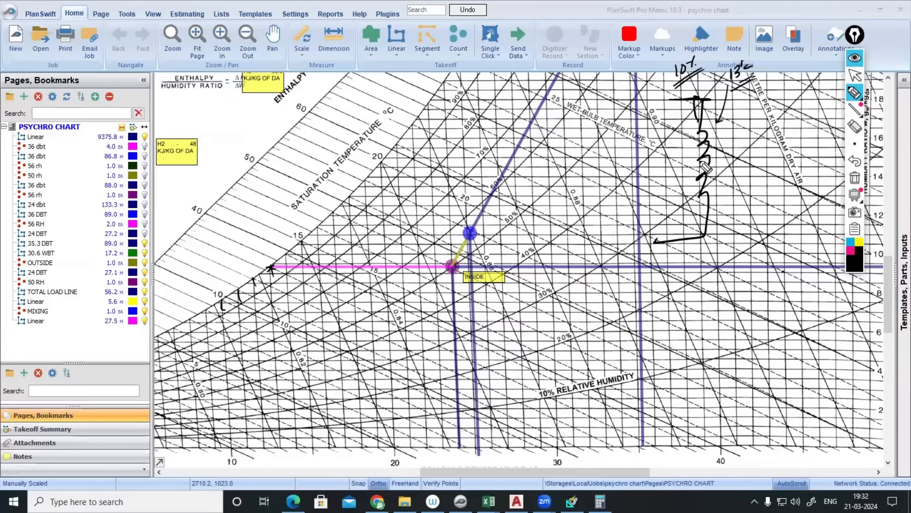
drag(615, 168, 673, 157)
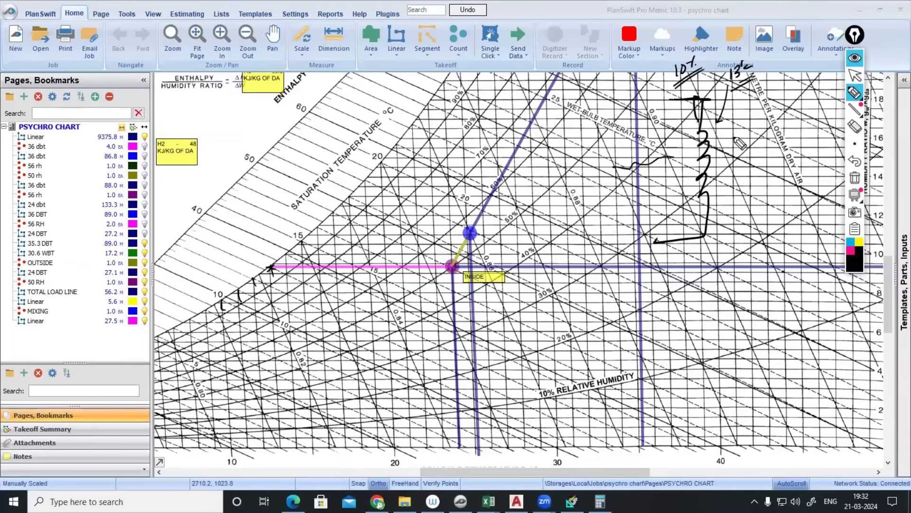
drag(727, 141, 731, 149)
drag(684, 124, 753, 111)
- Draw an arrowed arc and write an underlined 13°c note and 100 on the right side
drag(678, 195, 761, 209)
drag(756, 205, 758, 216)
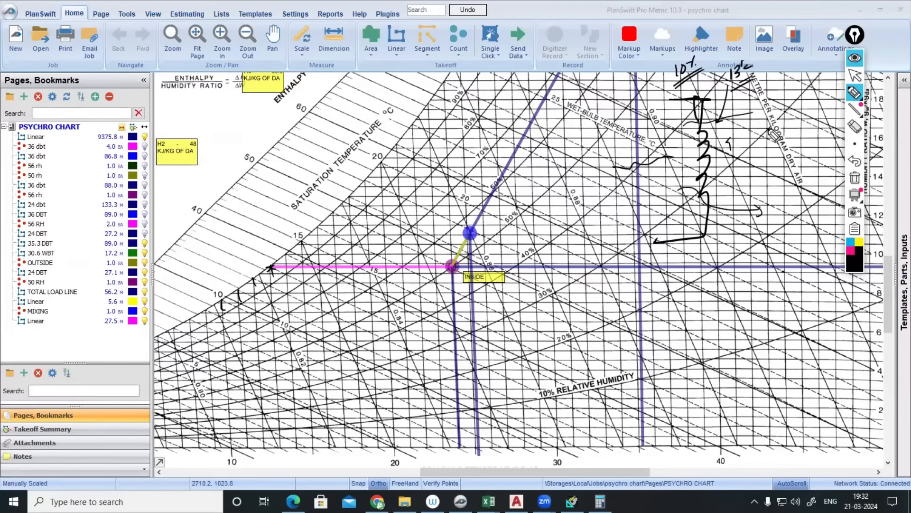
drag(777, 144, 783, 158)
drag(788, 140, 798, 151)
drag(783, 161, 792, 155)
drag(784, 165, 794, 159)
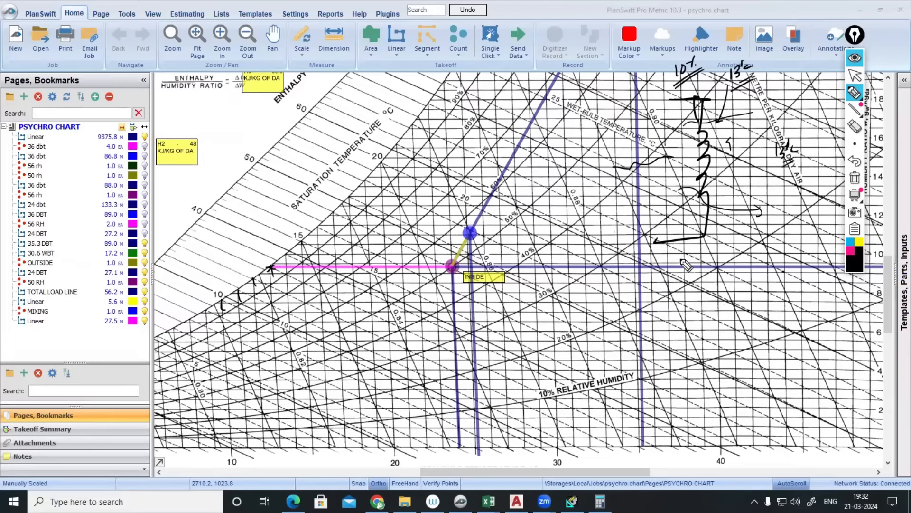
drag(804, 127, 802, 137)
drag(810, 128, 815, 127)
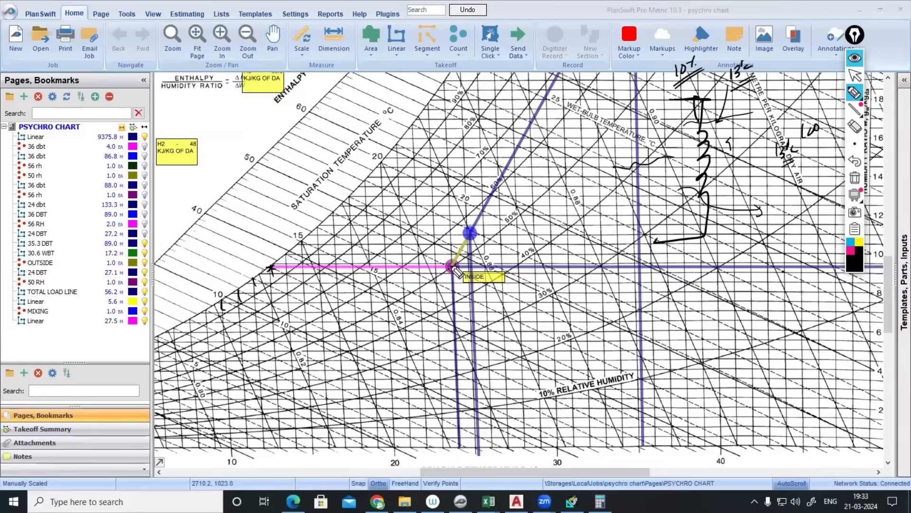
- Circle the 50% humidity label and write 28 with arrowed lines leading out from it
mouse_move(514, 218)
mouse_down()
mouse_move(505, 232)
mouse_move(522, 209)
mouse_move(501, 223)
mouse_up()
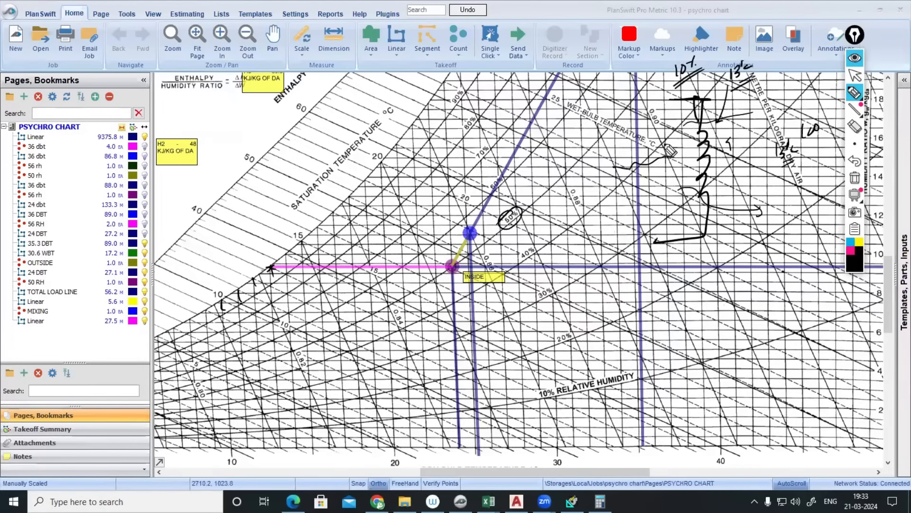
drag(571, 194, 579, 206)
mouse_move(583, 195)
mouse_down()
mouse_move(653, 172)
mouse_move(726, 115)
mouse_up()
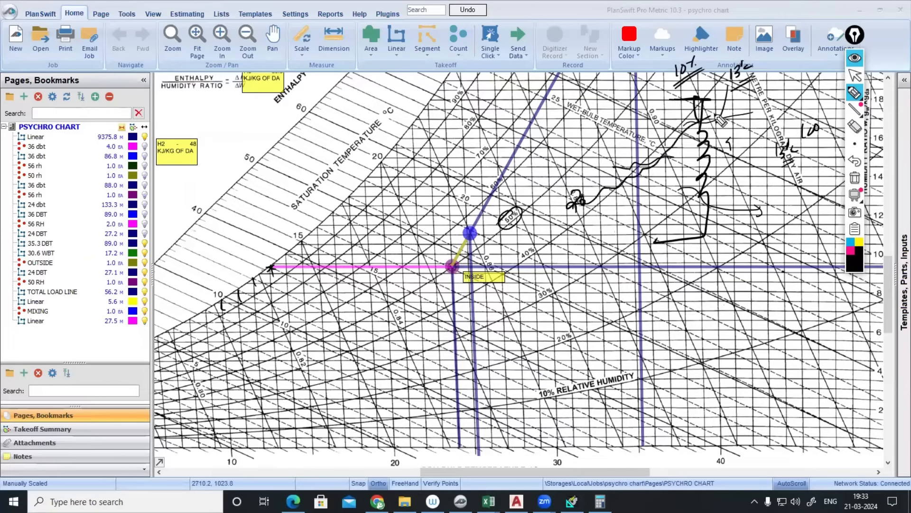
mouse_move(691, 199)
mouse_down()
mouse_move(780, 221)
mouse_move(774, 223)
mouse_up()
mouse_move(751, 113)
mouse_down()
mouse_move(748, 127)
mouse_move(807, 134)
mouse_up()
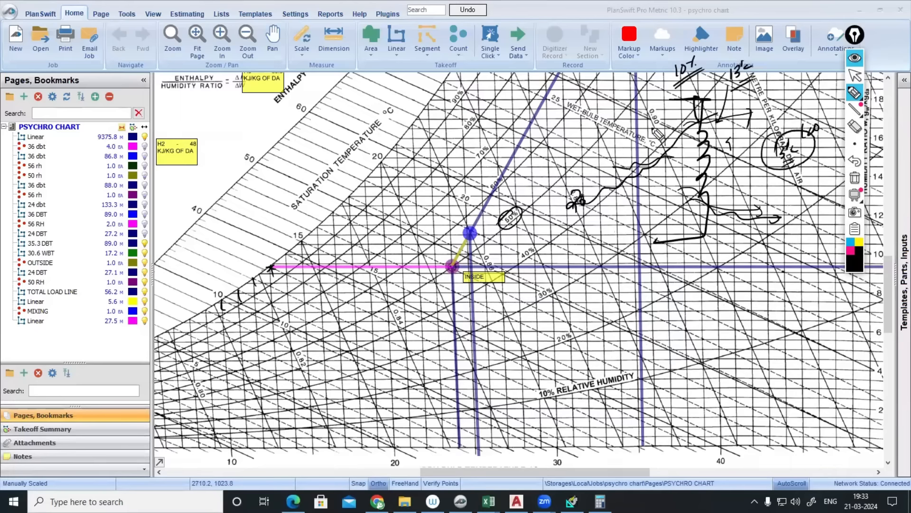
- Circle the 70 and 132 notes, add arrows toward the coil sketch, then clear all ink
mouse_move(759, 87)
mouse_down()
mouse_move(766, 97)
mouse_move(773, 88)
mouse_up()
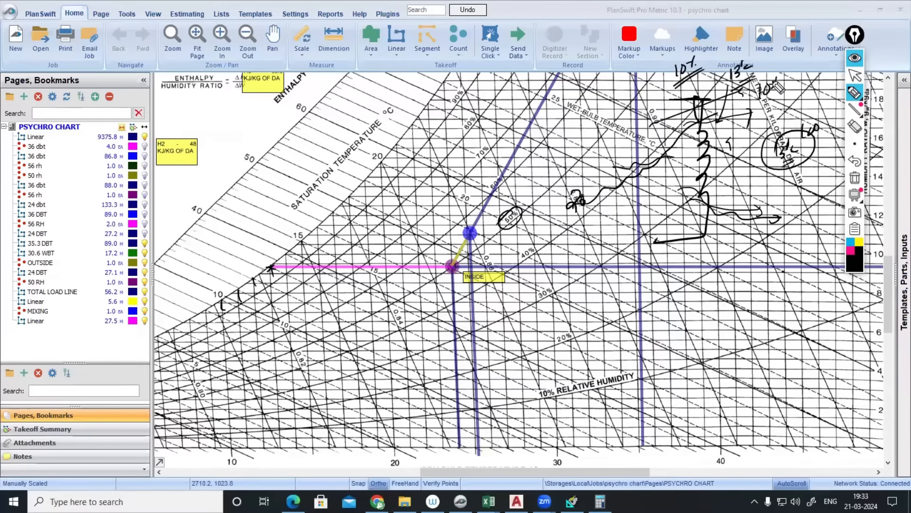
drag(780, 84, 766, 86)
mouse_move(686, 181)
mouse_down()
mouse_move(778, 179)
mouse_move(768, 192)
mouse_up()
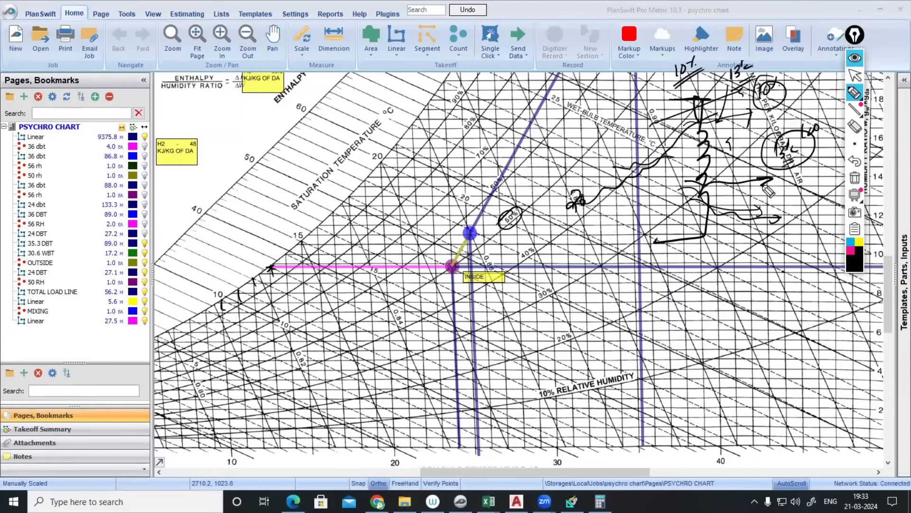
mouse_move(802, 143)
mouse_down()
mouse_move(789, 139)
mouse_move(770, 157)
mouse_move(809, 156)
mouse_move(797, 167)
mouse_up()
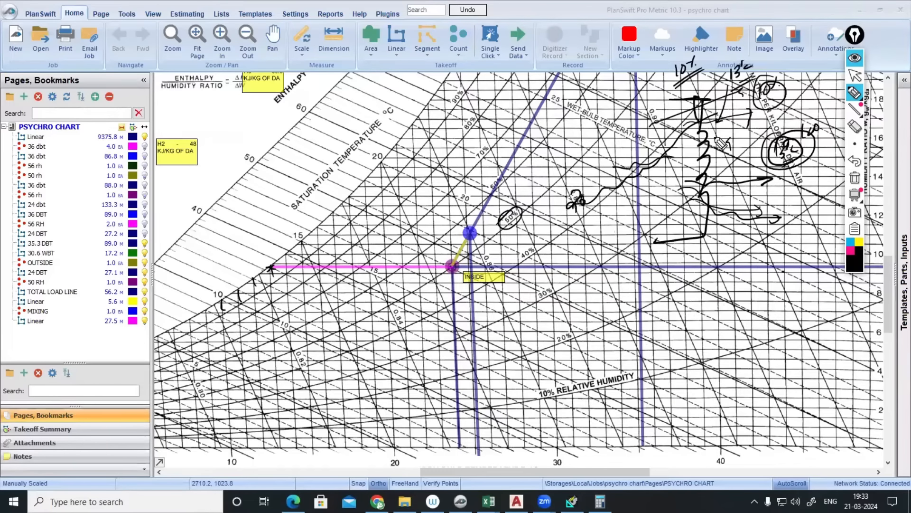
drag(725, 136, 719, 153)
click(855, 57)
- On the FAHU sizing summary, clear old ink and circle Bypass Factor 0.100 and Coil ADP 12.5
click(572, 501)
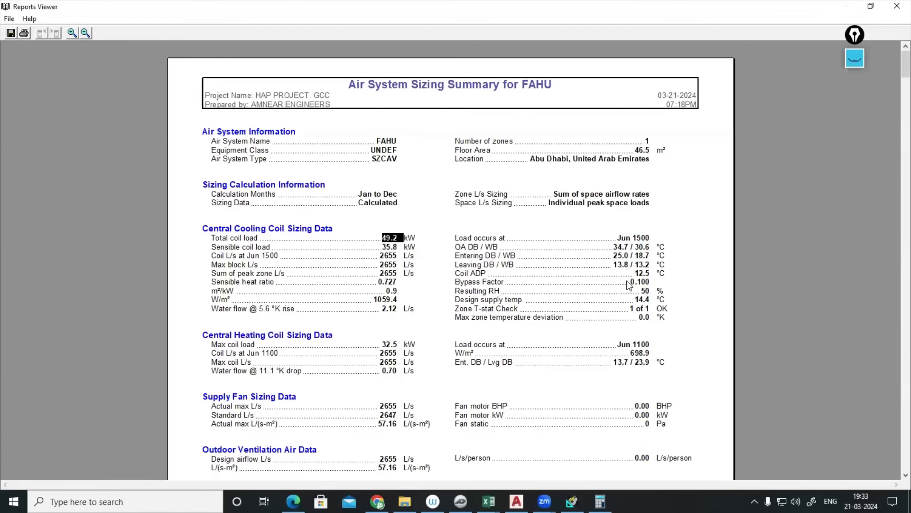
click(854, 58)
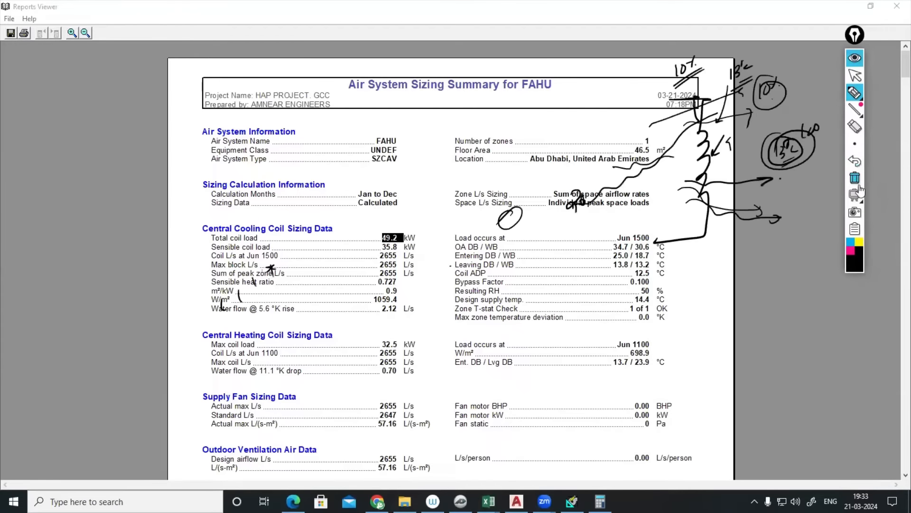
click(855, 177)
mouse_move(646, 280)
mouse_down()
mouse_move(633, 288)
mouse_move(654, 280)
mouse_move(667, 295)
mouse_up()
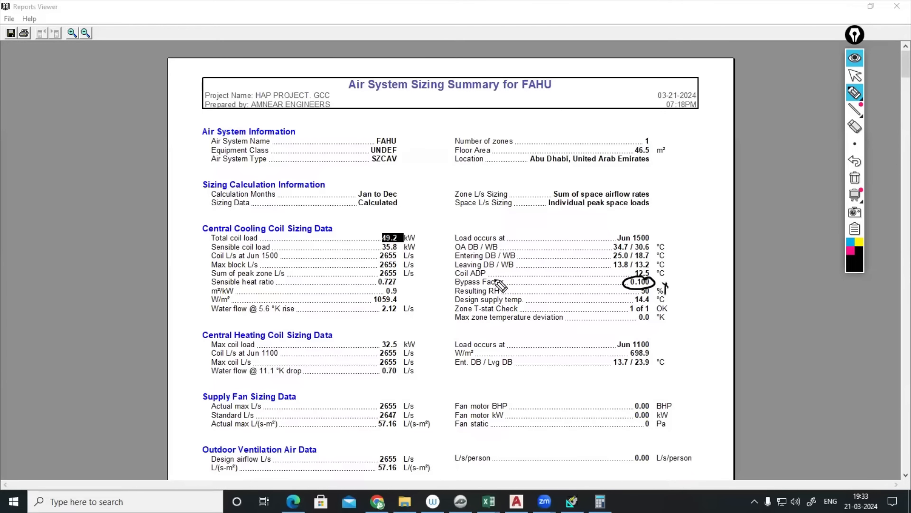
drag(488, 274, 504, 267)
mouse_move(648, 272)
mouse_down()
mouse_move(631, 275)
mouse_move(651, 269)
mouse_up()
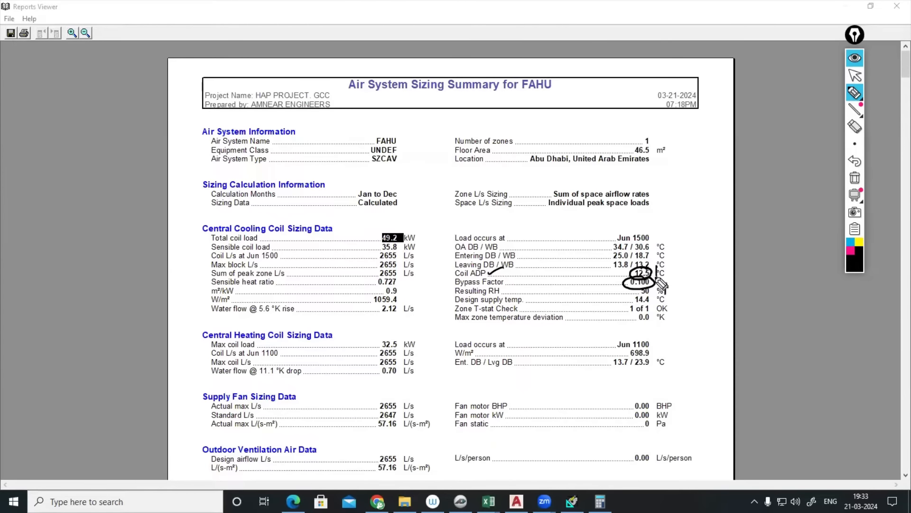
drag(654, 275, 660, 274)
- Close the report and set the FAHU Central Cooling coil bypass factor to 0.2
click(855, 57)
click(897, 6)
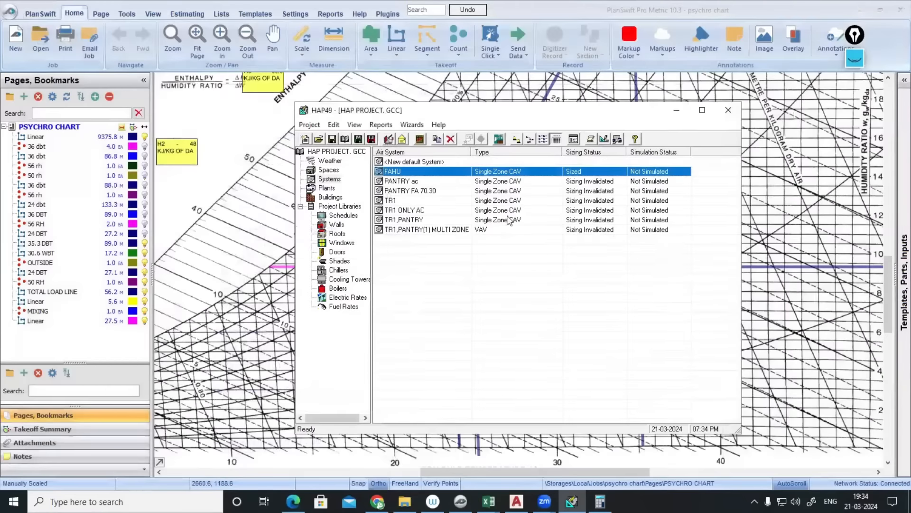
double_click(403, 170)
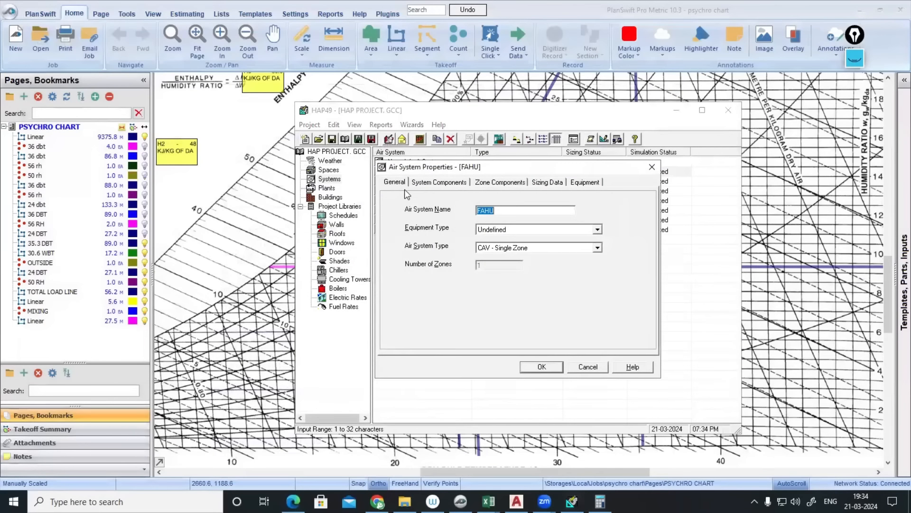
click(446, 184)
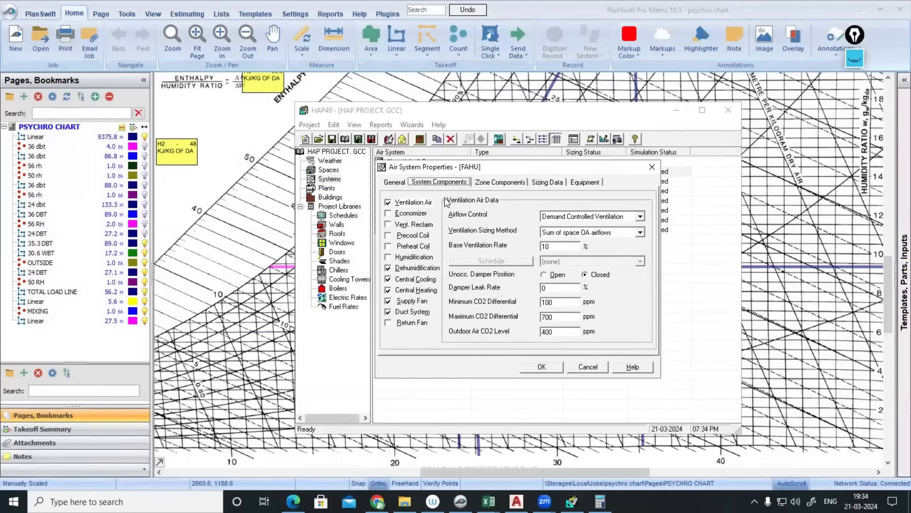
click(426, 281)
double_click(550, 231)
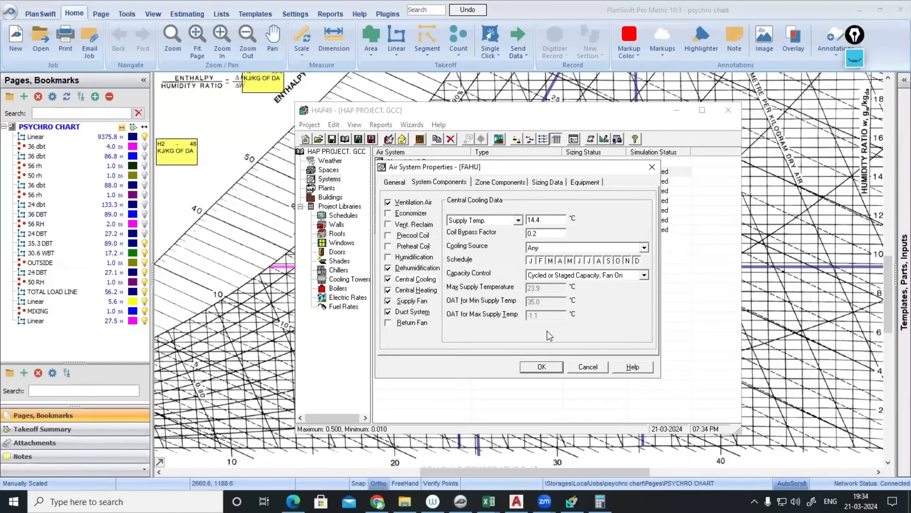
click(546, 368)
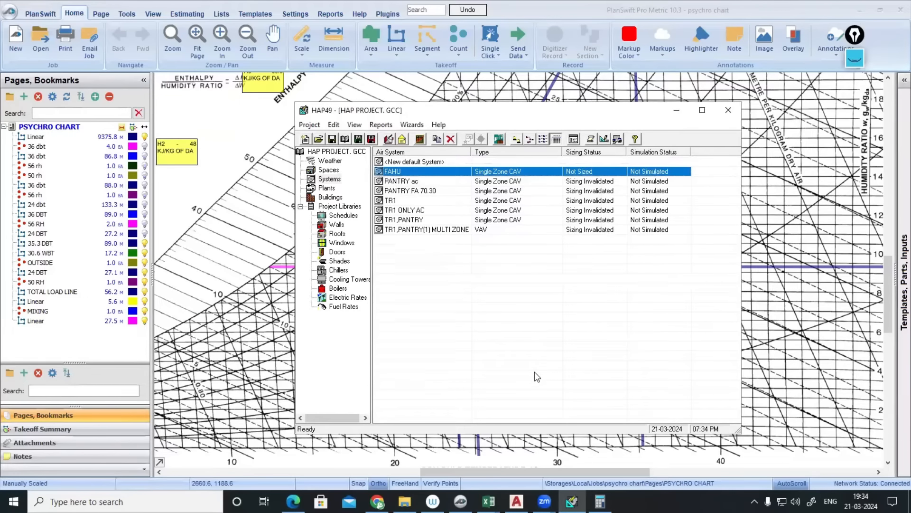
- Preview the FAHU design results reports via Print/View Design Results
right_click(405, 174)
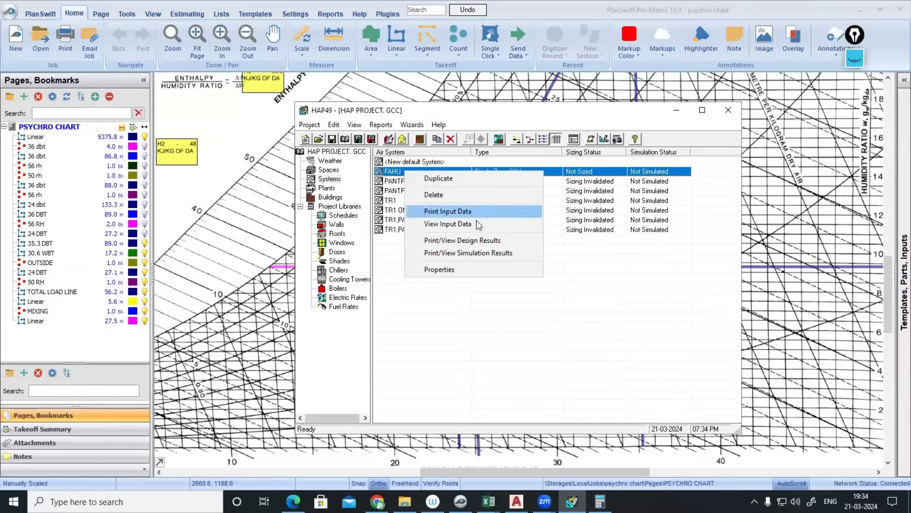
click(463, 240)
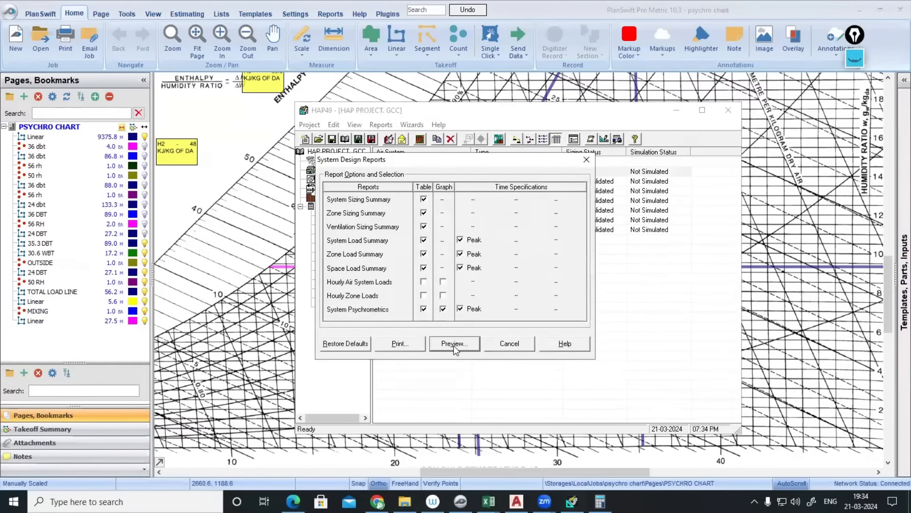
click(454, 345)
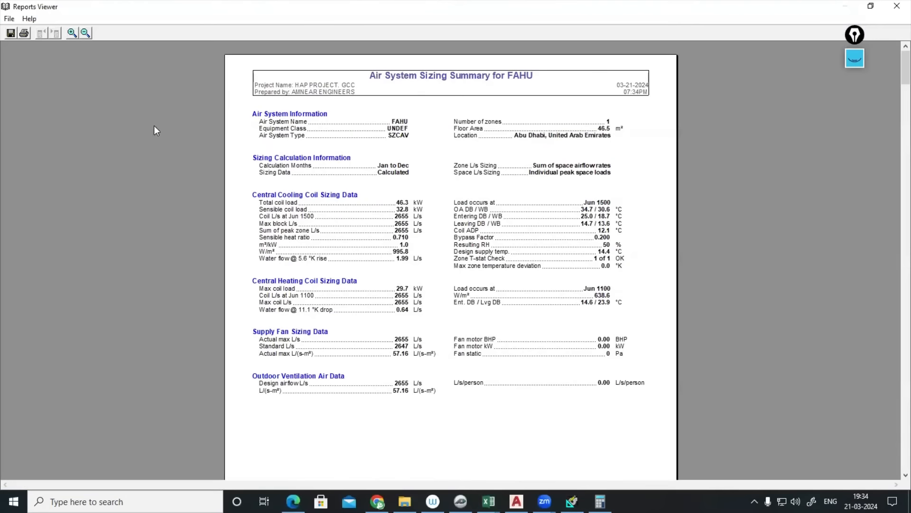
- Zoom the report to check Bypass Factor 0.200 and Coil ADP 12.1, then return to PlanSwift
click(71, 33)
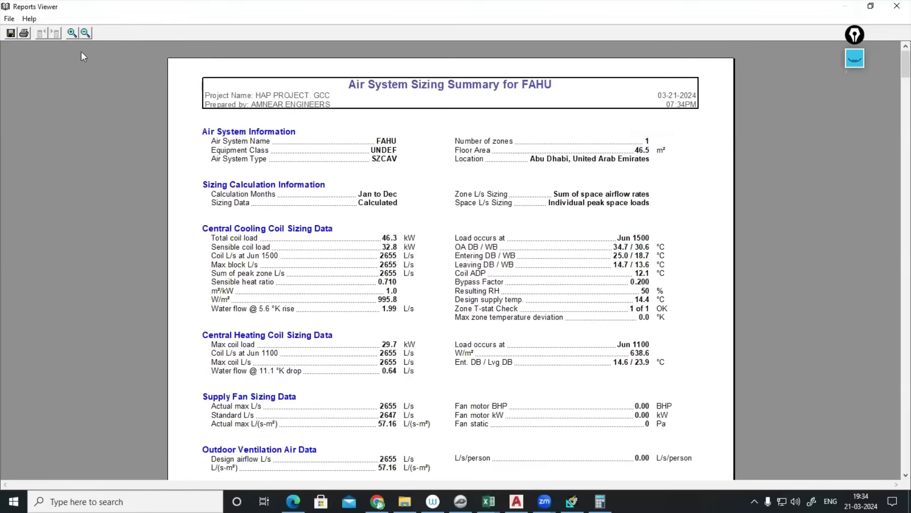
click(645, 283)
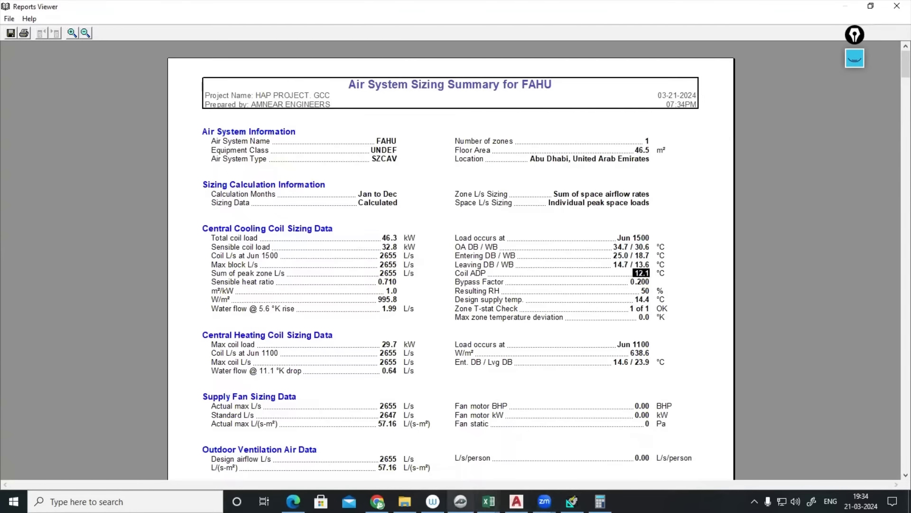
click(460, 501)
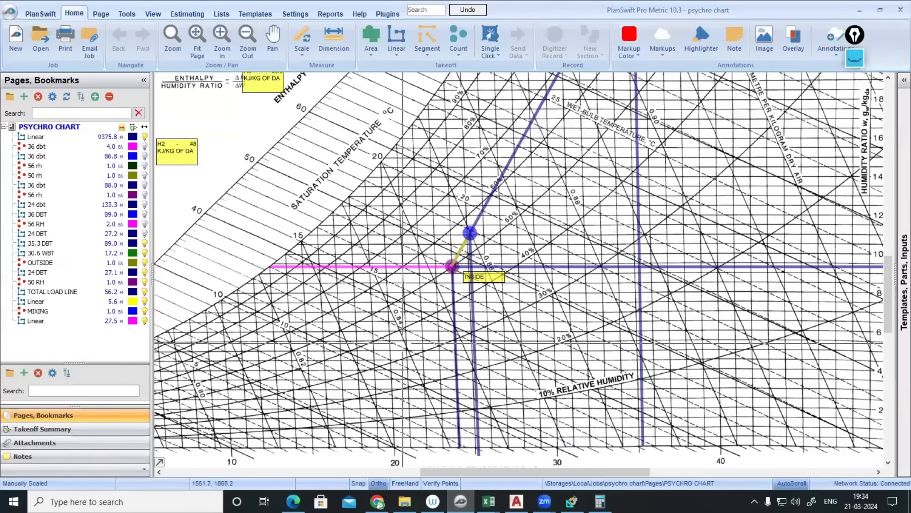
- Pan the chart, clear old ink, and sketch a coil note by ENTHALPY with arrows to the saturation line
drag(393, 335, 460, 332)
click(429, 264)
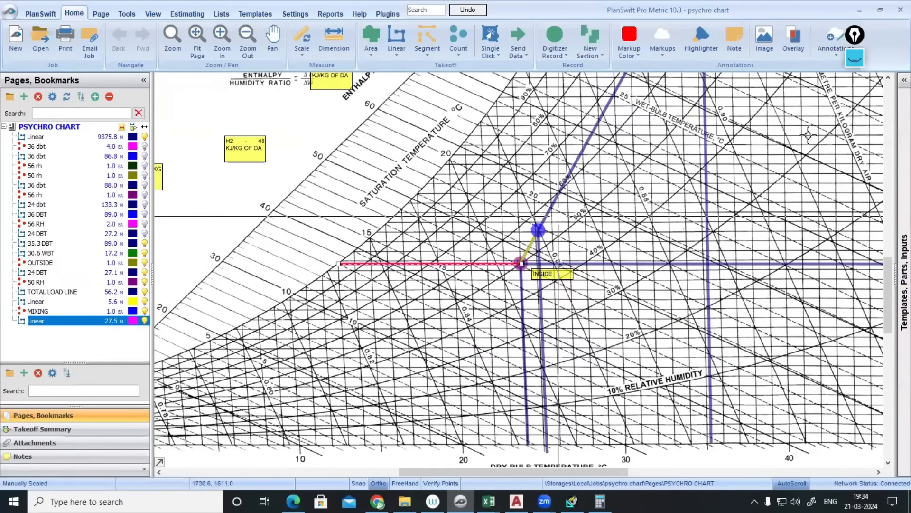
click(854, 57)
click(856, 178)
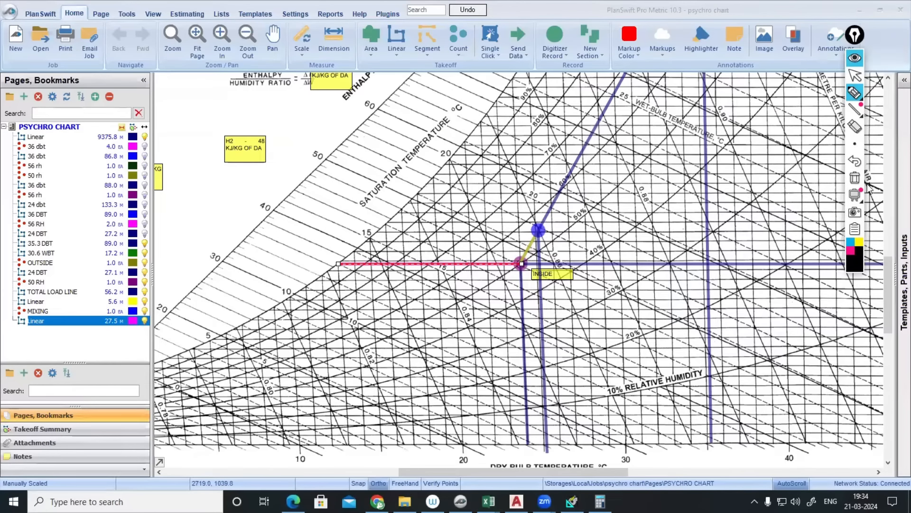
click(854, 93)
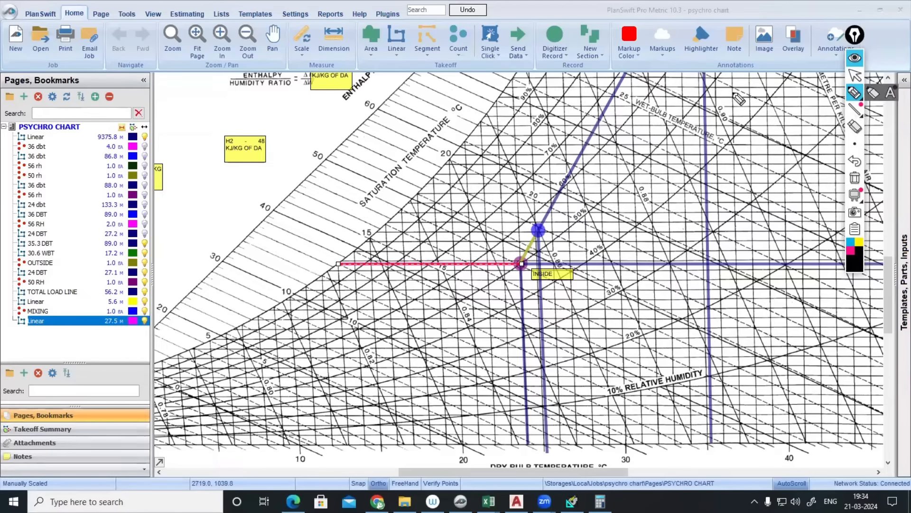
mouse_move(286, 98)
mouse_down()
mouse_move(313, 138)
mouse_move(316, 190)
mouse_move(278, 197)
mouse_up()
drag(332, 107, 317, 132)
mouse_move(342, 100)
mouse_down()
mouse_move(343, 113)
mouse_move(356, 108)
mouse_up()
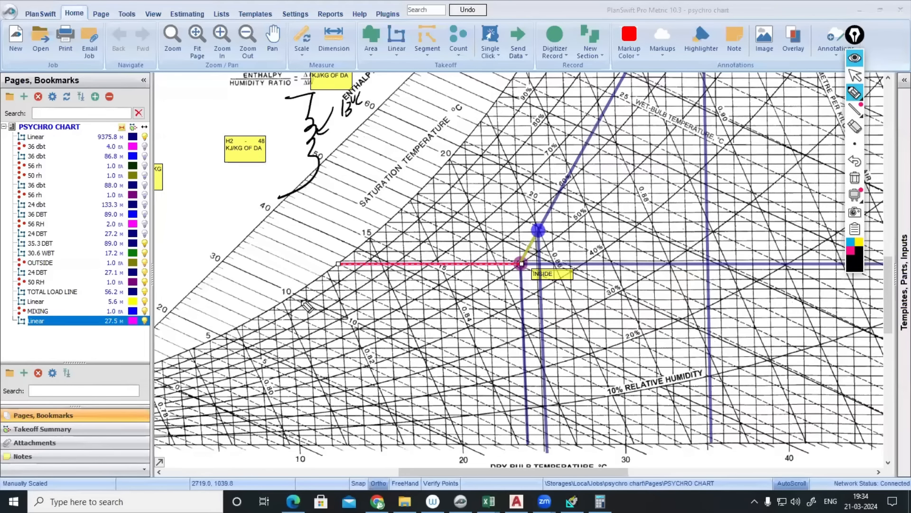
mouse_move(253, 120)
mouse_down()
mouse_move(384, 141)
mouse_move(403, 123)
mouse_move(470, 108)
mouse_move(460, 114)
mouse_up()
- Write a bracketed 100 note below the 13°C reading
drag(387, 156, 389, 162)
drag(394, 152, 406, 152)
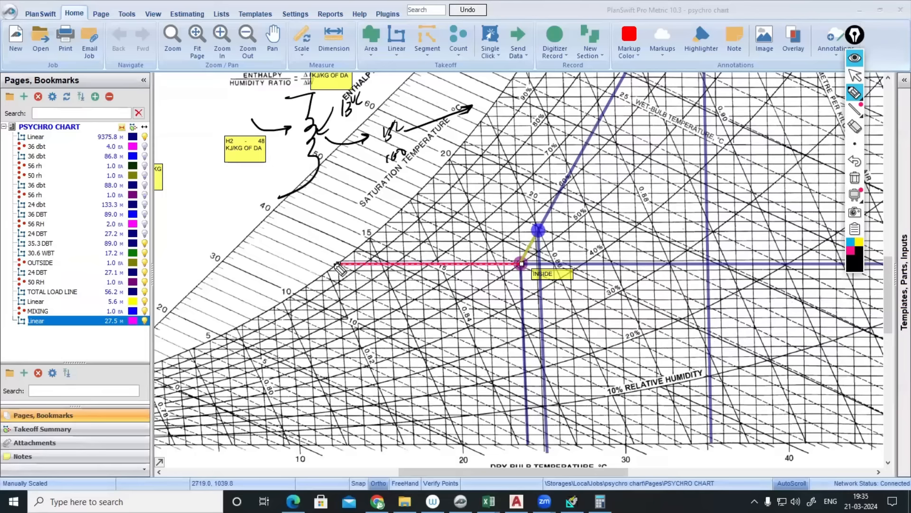
drag(388, 154, 398, 166)
drag(421, 139, 406, 170)
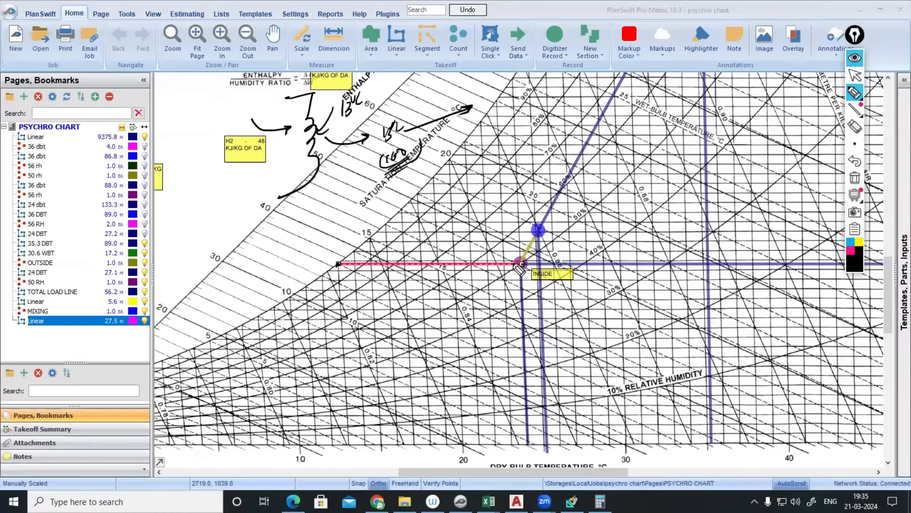
- Circle the INSIDE point, mark the red line's left end, write an underlined 15% note, then clear ink
drag(525, 262, 523, 261)
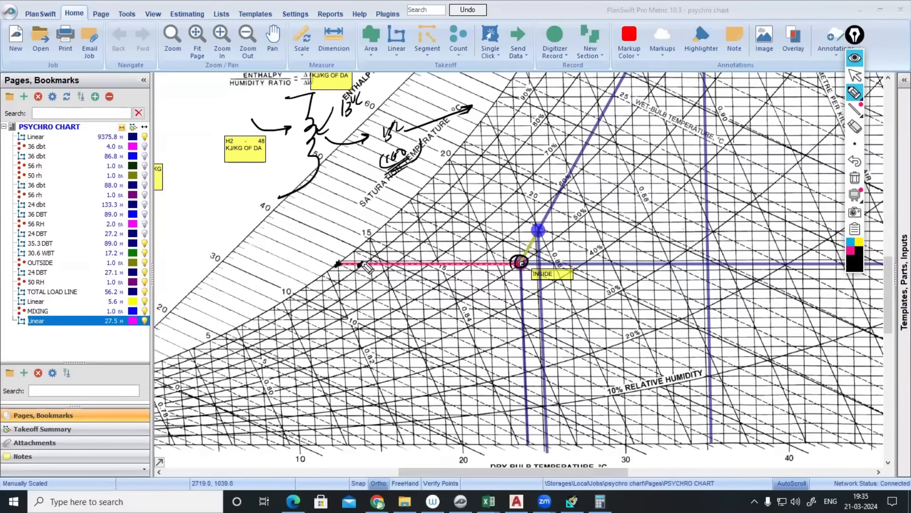
mouse_move(361, 264)
mouse_down()
mouse_move(335, 281)
mouse_move(343, 243)
mouse_up()
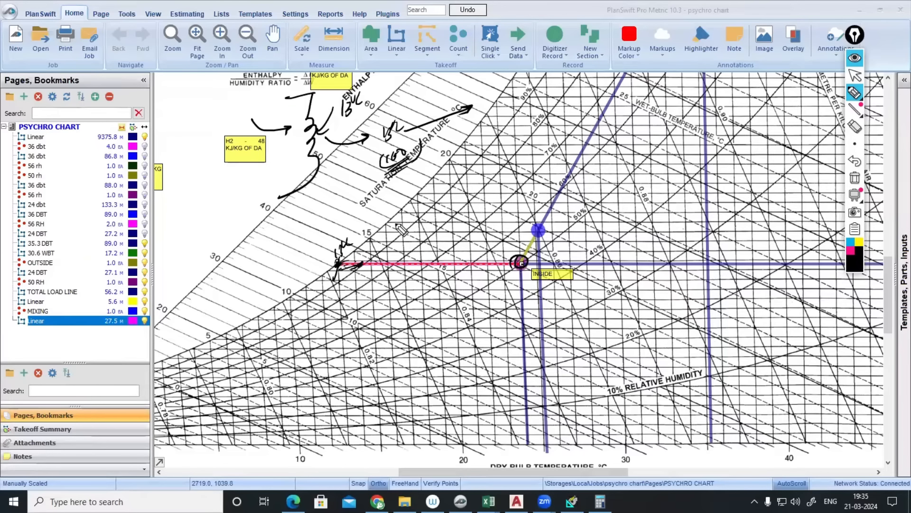
drag(462, 166, 467, 177)
drag(471, 169, 479, 170)
click(488, 161)
drag(460, 188, 491, 176)
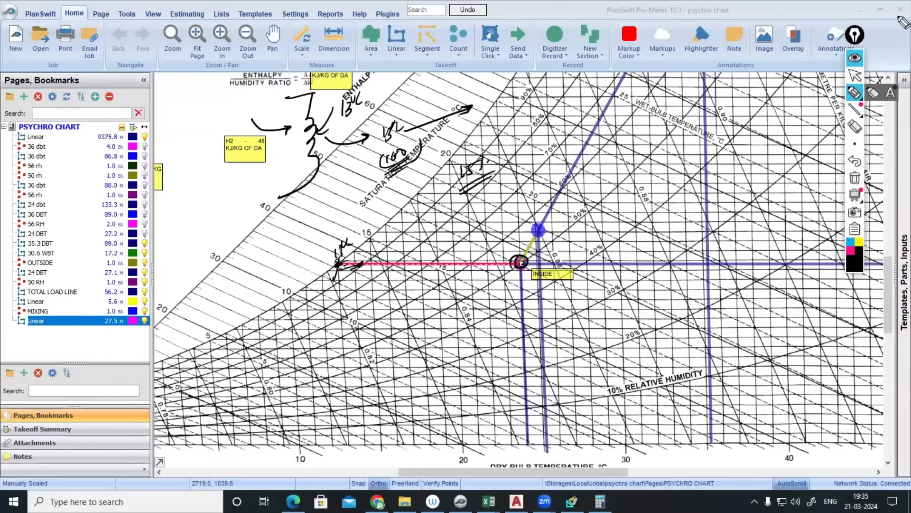
click(855, 57)
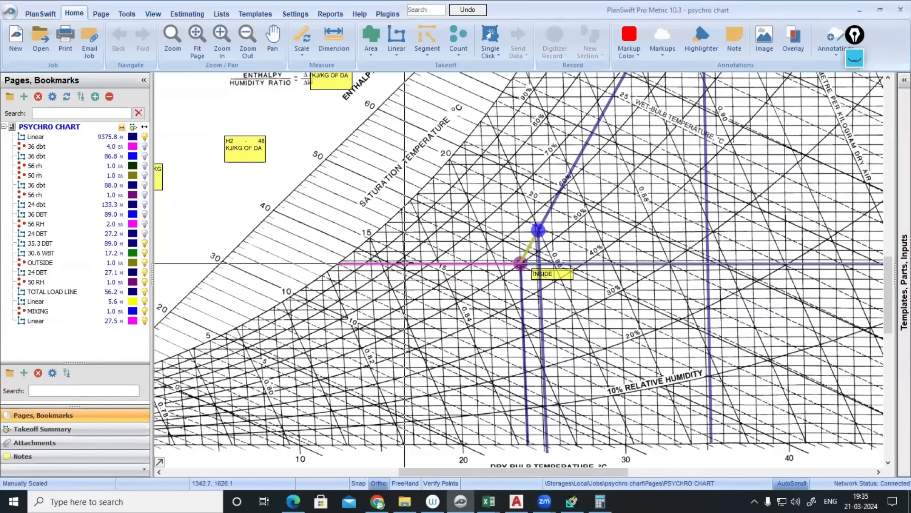
- Read the red line's 27.51 length and enter 27 in Windows Calculator
mouse_move(405, 263)
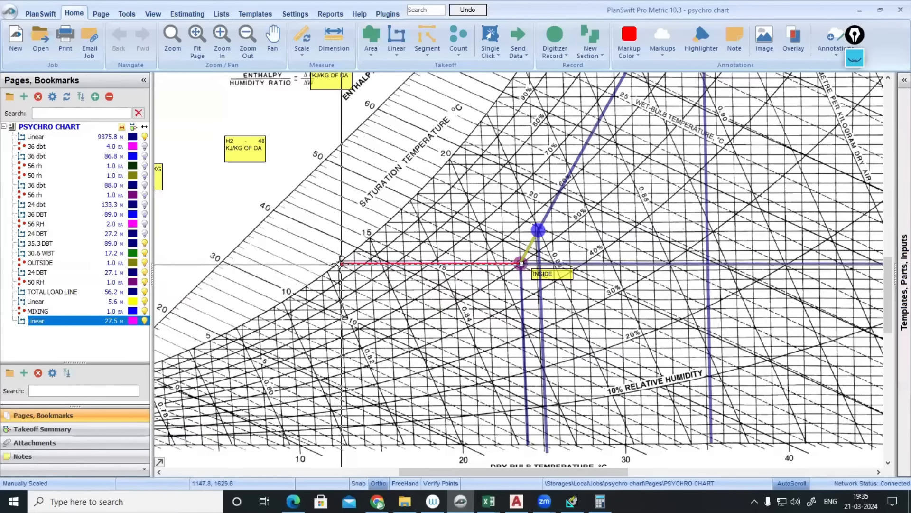
mouse_move(338, 263)
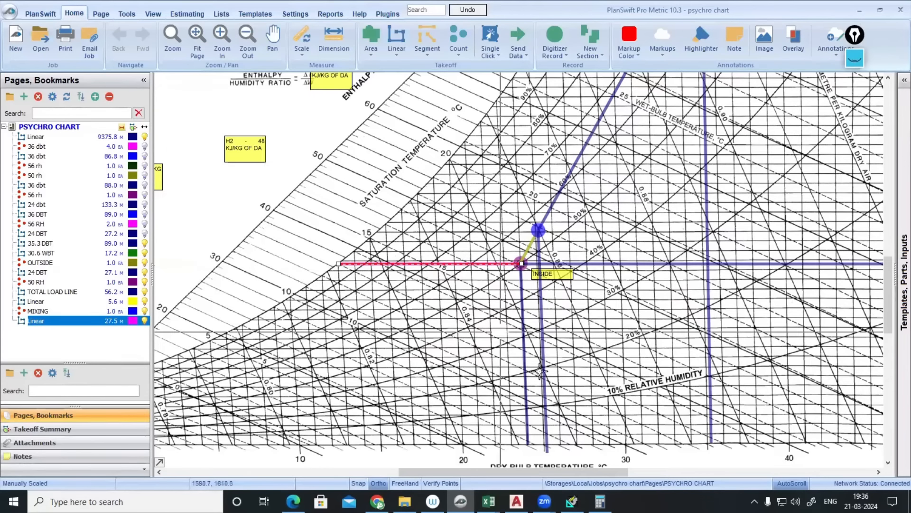
click(601, 501)
text(2)
click(617, 338)
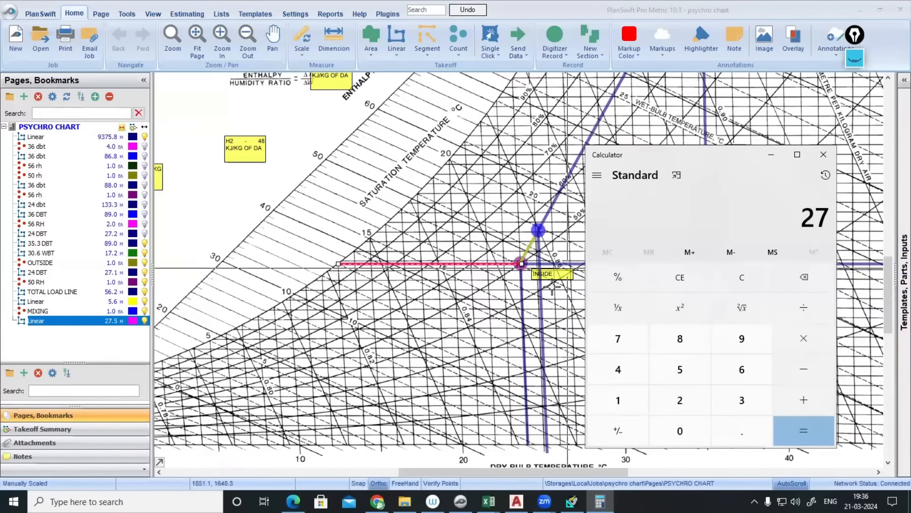
- Compute 27.51 × 0.15 = 4.1265 in Calculator and start a new Linear takeoff in PlanSwift
click(454, 292)
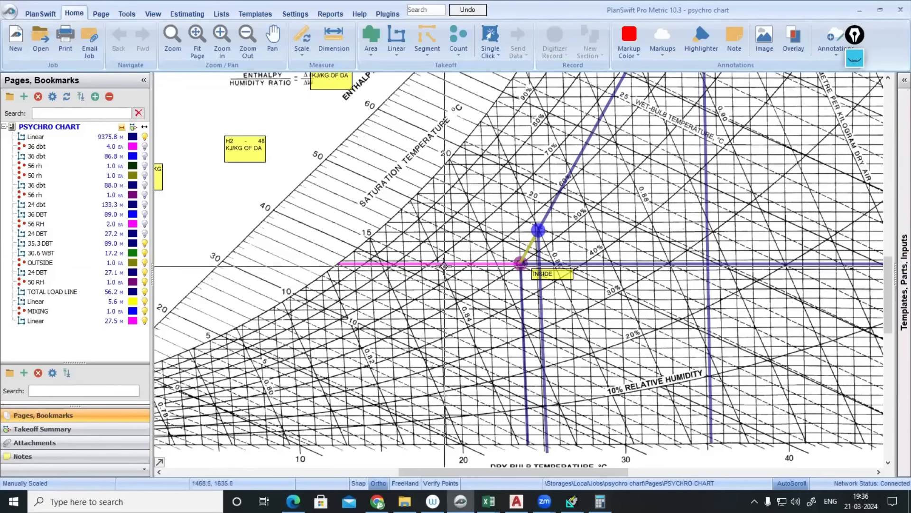
click(600, 501)
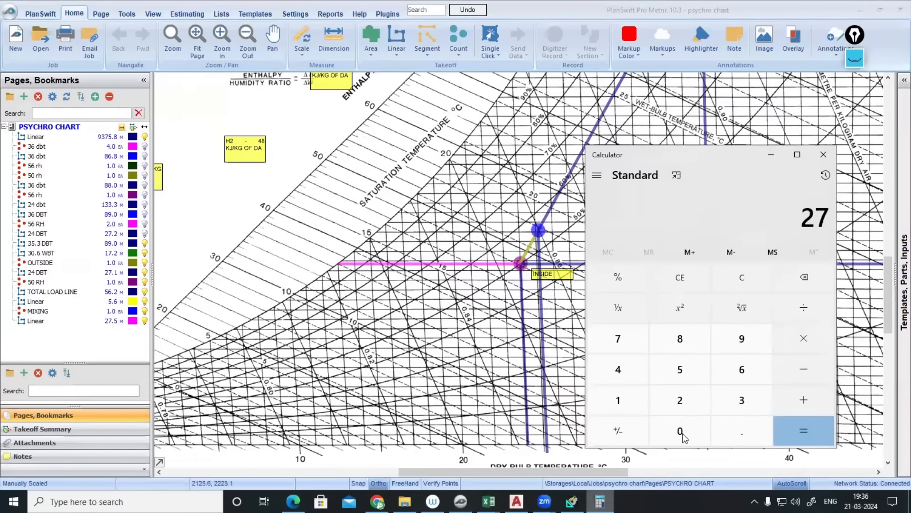
click(725, 420)
click(683, 369)
click(626, 399)
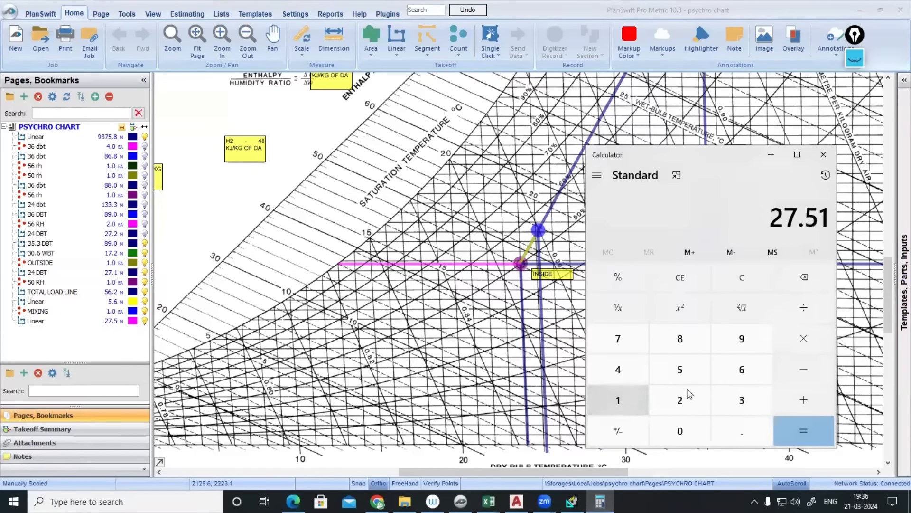
click(803, 341)
click(698, 435)
click(736, 431)
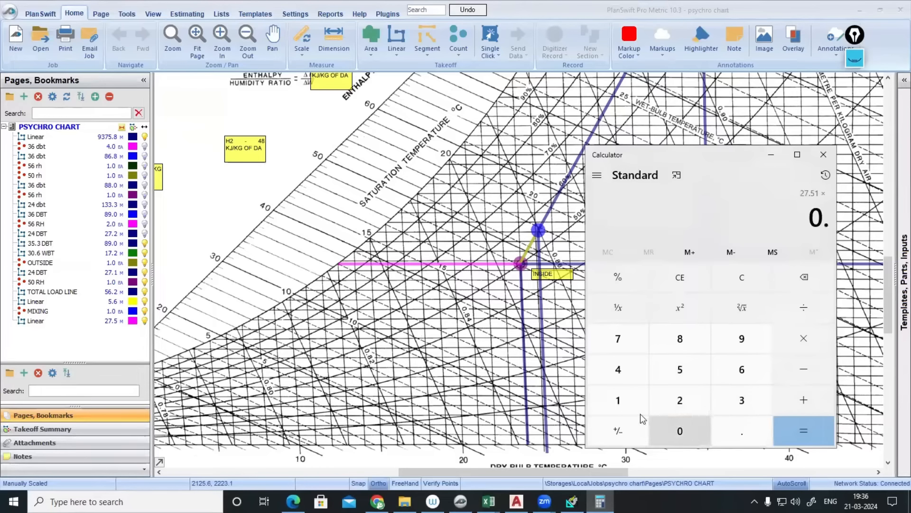
click(619, 403)
click(684, 379)
click(802, 431)
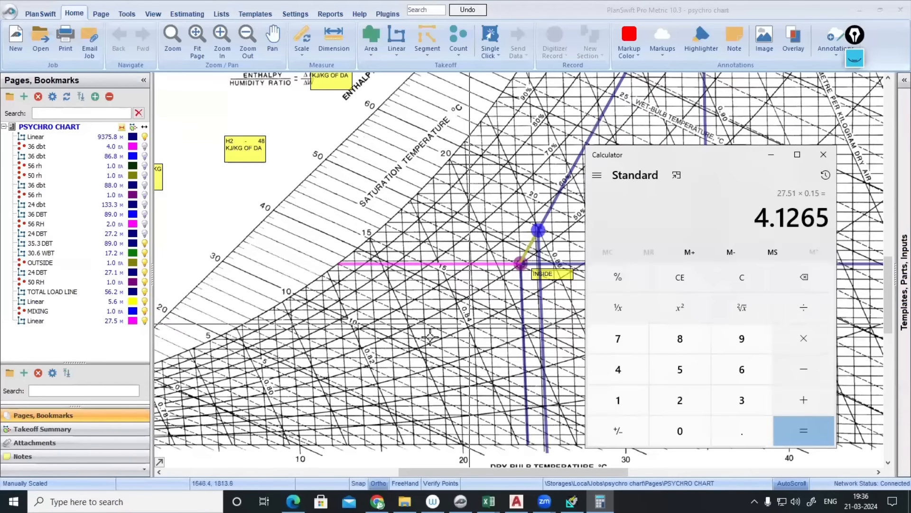
click(439, 323)
click(397, 31)
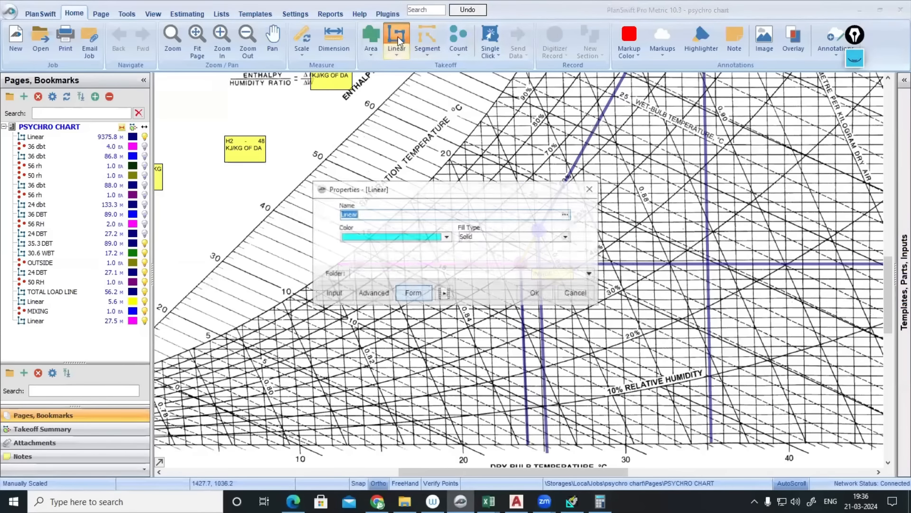
- Set the new Linear takeoff's colour to green
click(446, 236)
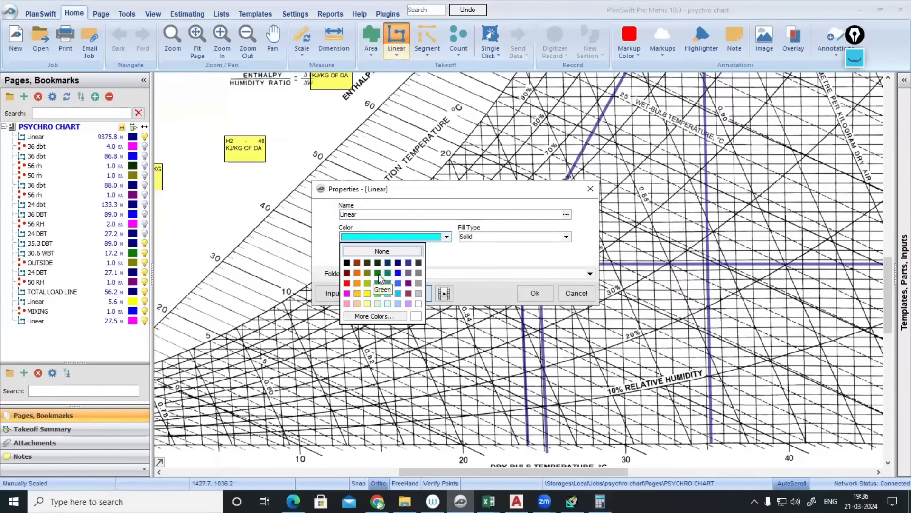
click(378, 274)
click(534, 293)
- Draw a 4.12 m line at 0° starting from the pink line's left end
scroll(338, 270, up, 4)
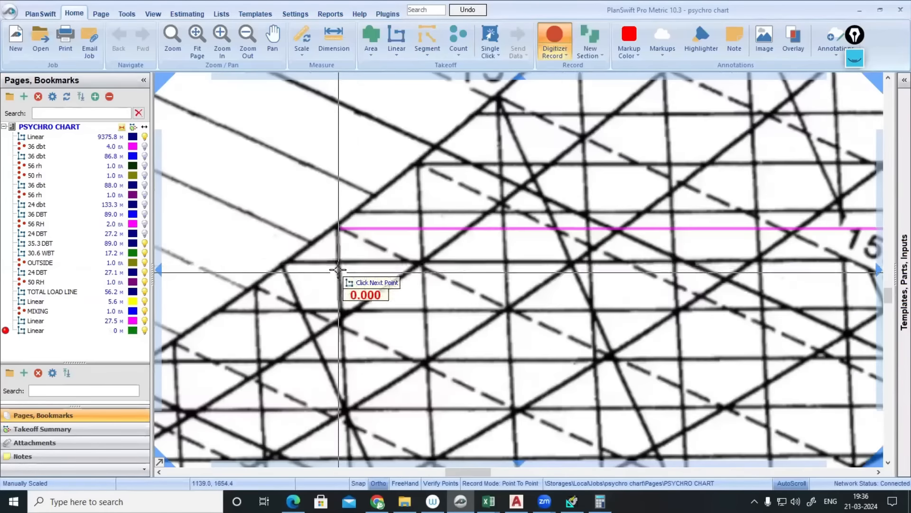
click(336, 229)
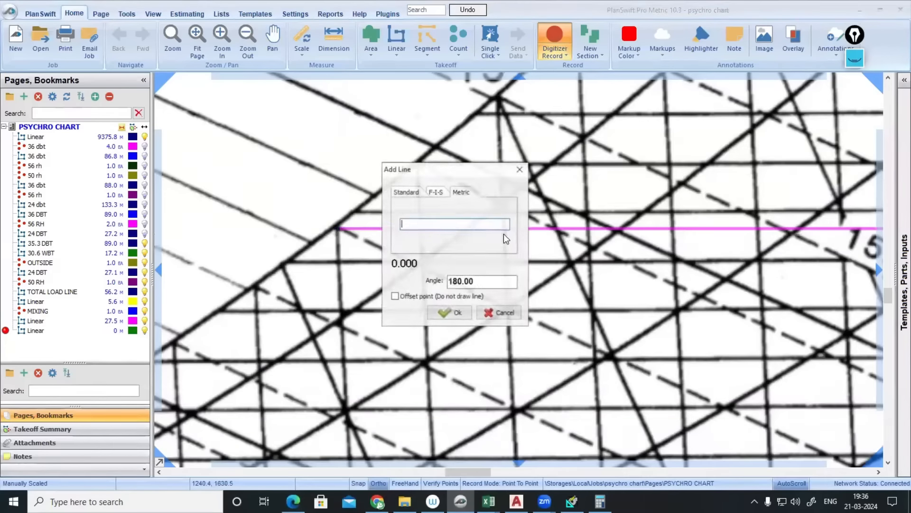
key(l)
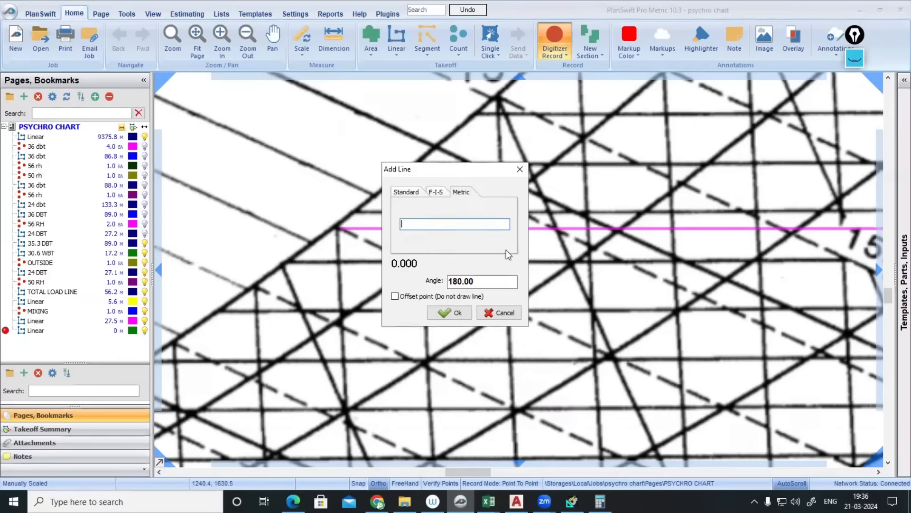
text(4.12)
drag(474, 282, 430, 284)
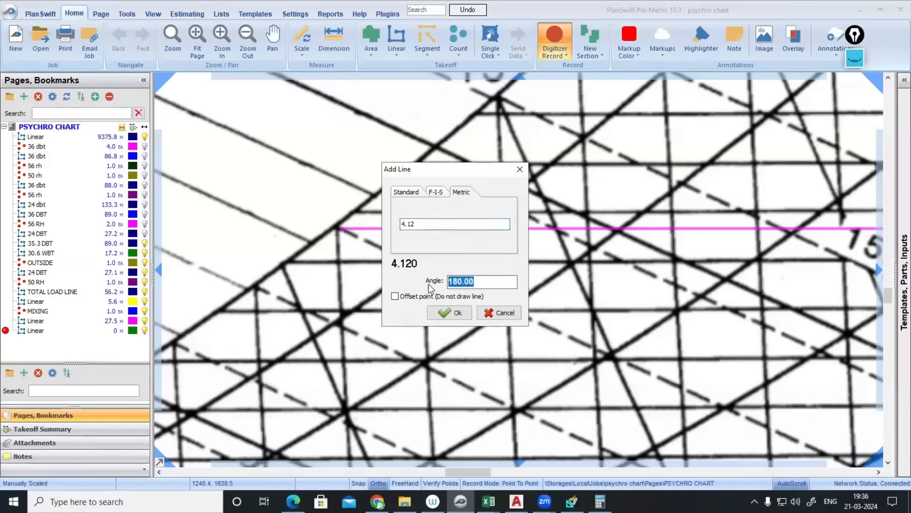
text(0)
click(435, 312)
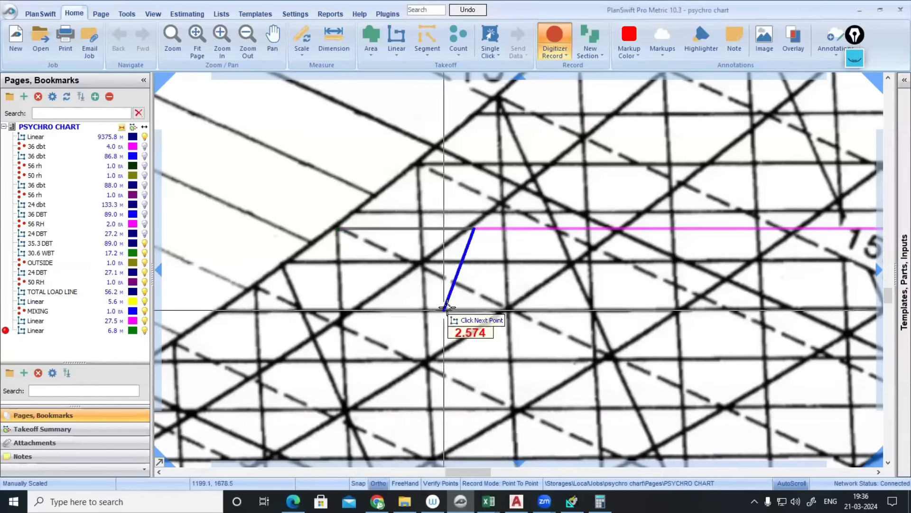
key(Escape)
scroll(474, 235, down, 3)
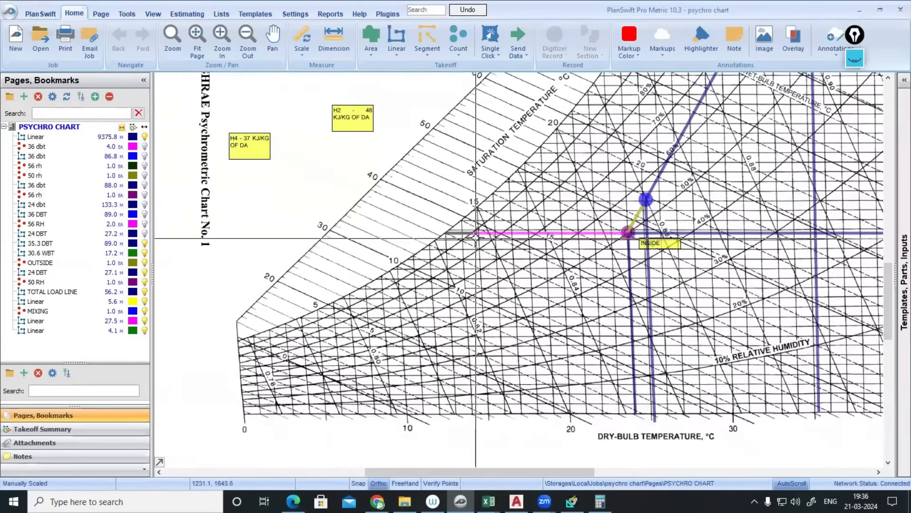
scroll(475, 236, up, 4)
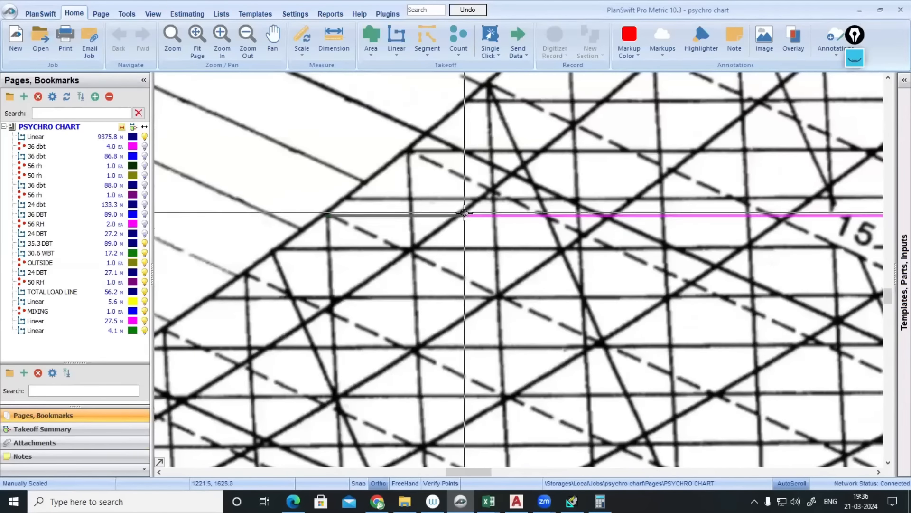
mouse_move(463, 215)
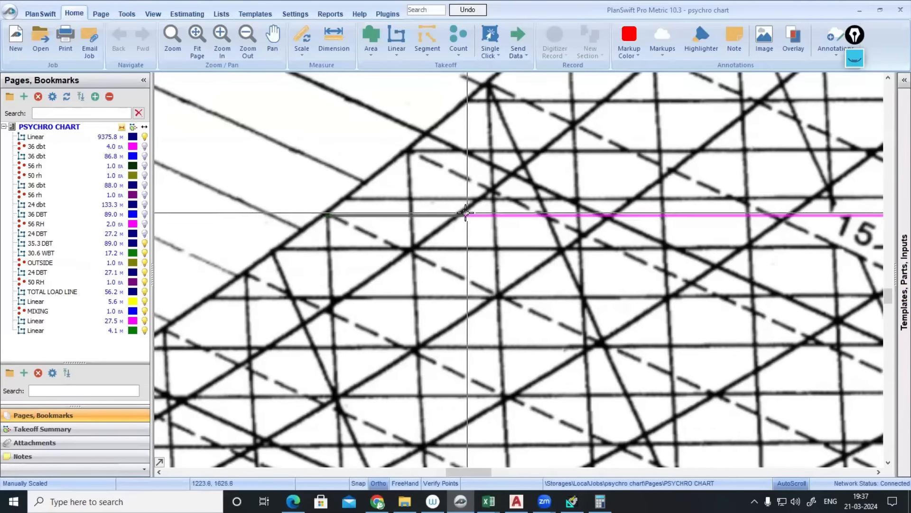
- Check the FAHU summary's coil ADP and leaving DB values, then switch to File Explorer
click(572, 501)
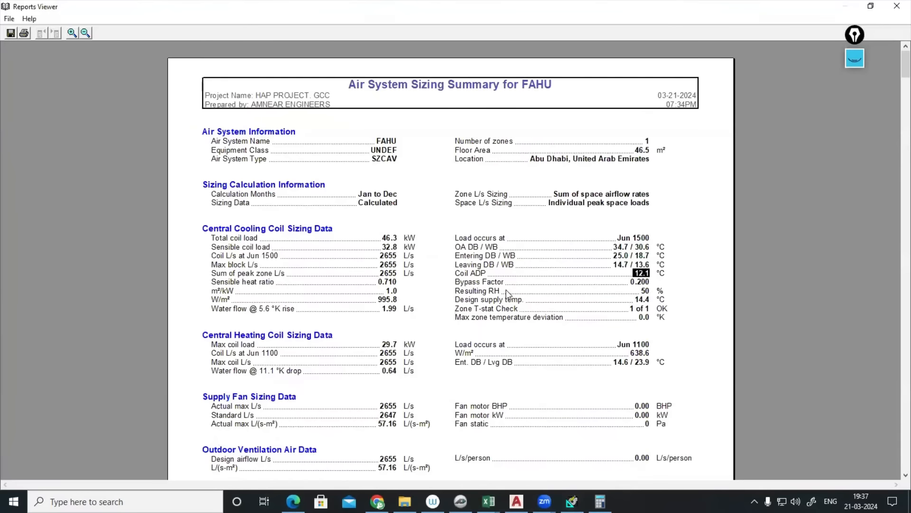
click(489, 270)
double_click(487, 265)
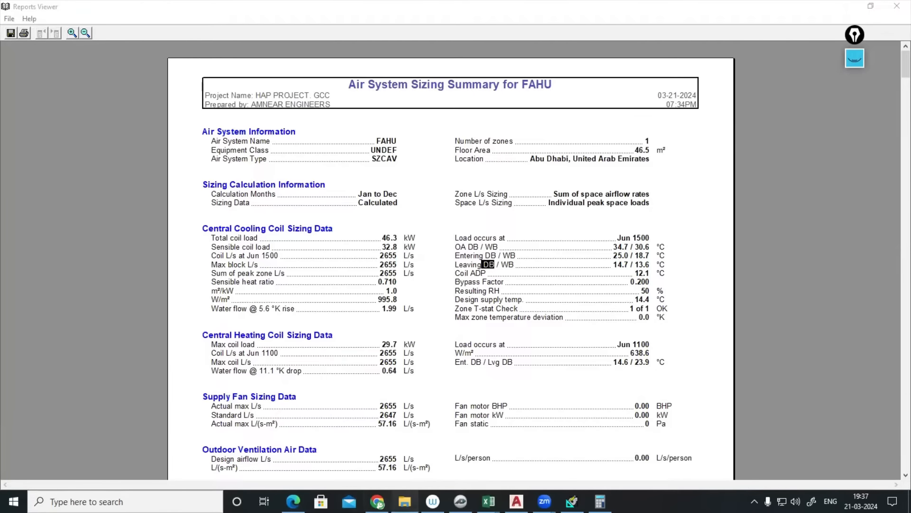
click(405, 502)
scroll(76, 264, up, 15)
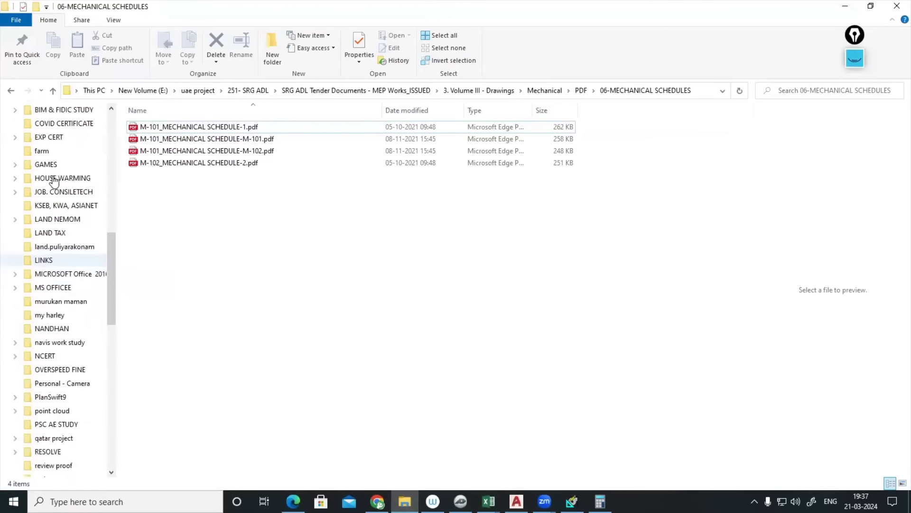
- Open SKM PACKAGE UNIT.pdf from D:\DESKTOP\online class\class 3,4,5 june 11,12,15
scroll(54, 181, up, 5)
click(73, 256)
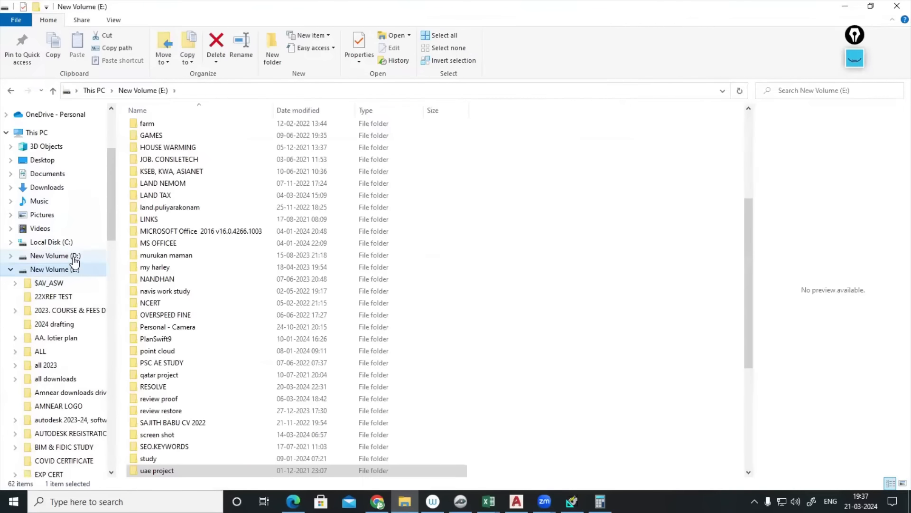
double_click(170, 209)
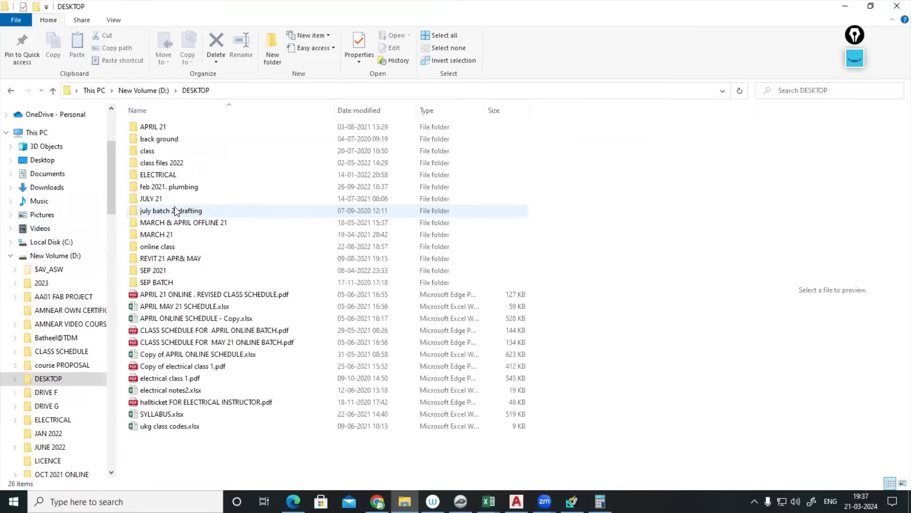
double_click(171, 245)
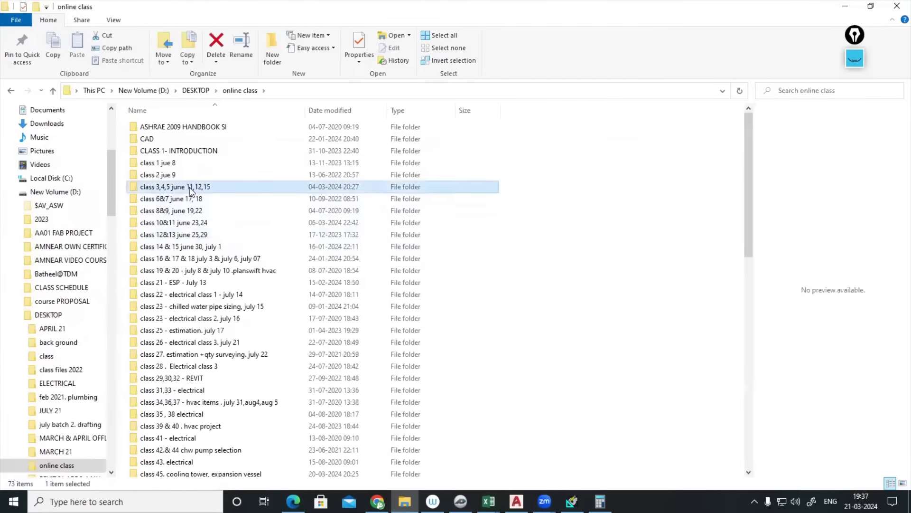
double_click(186, 187)
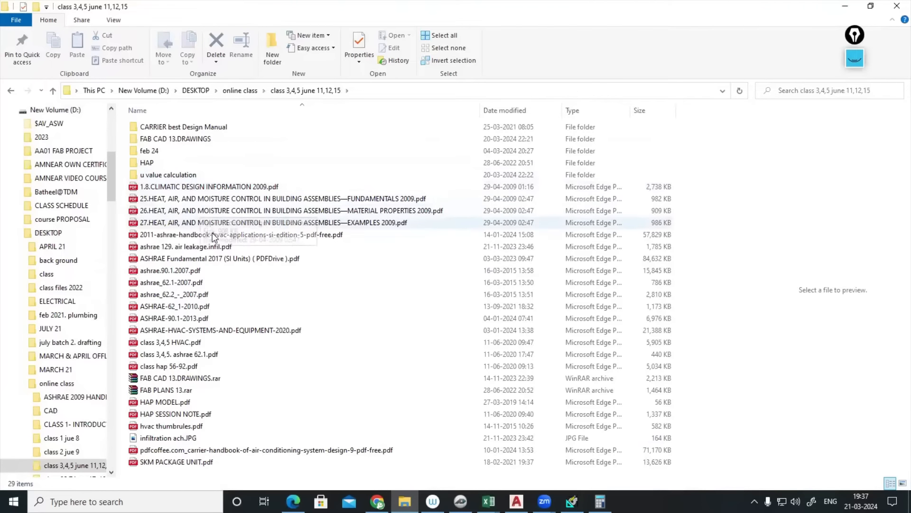
double_click(195, 463)
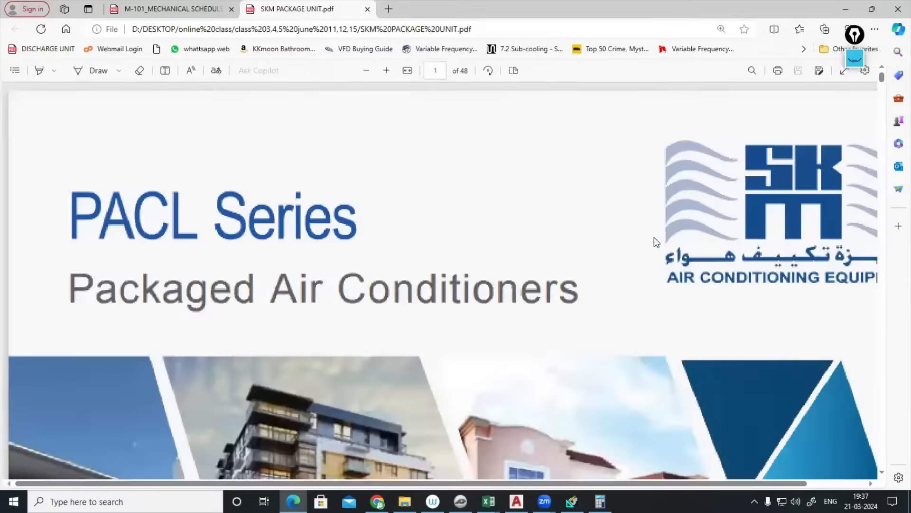
- Highlight bypass factors 0.17, 0.2 and 0.26 in the page-12 Capacity Ratings table, then return to HAP
scroll(576, 251, down, 10)
scroll(47, 245, up, 9)
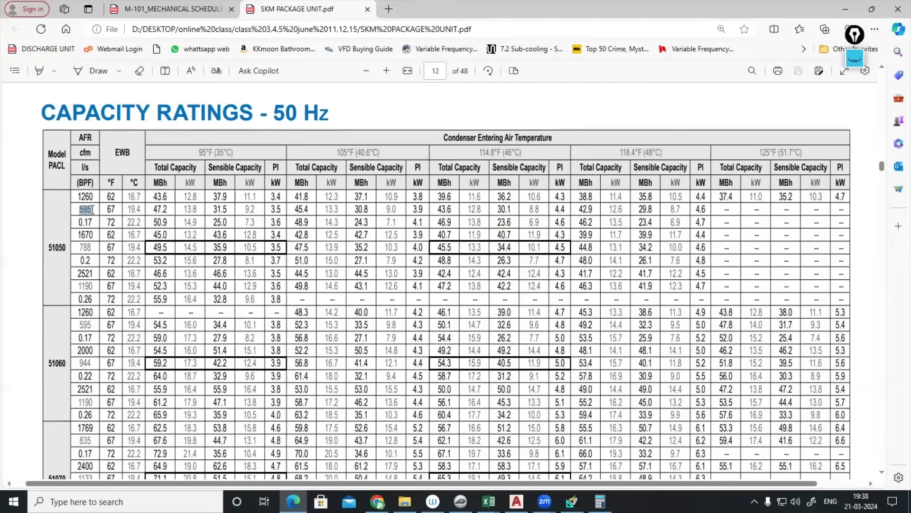
drag(79, 222, 93, 222)
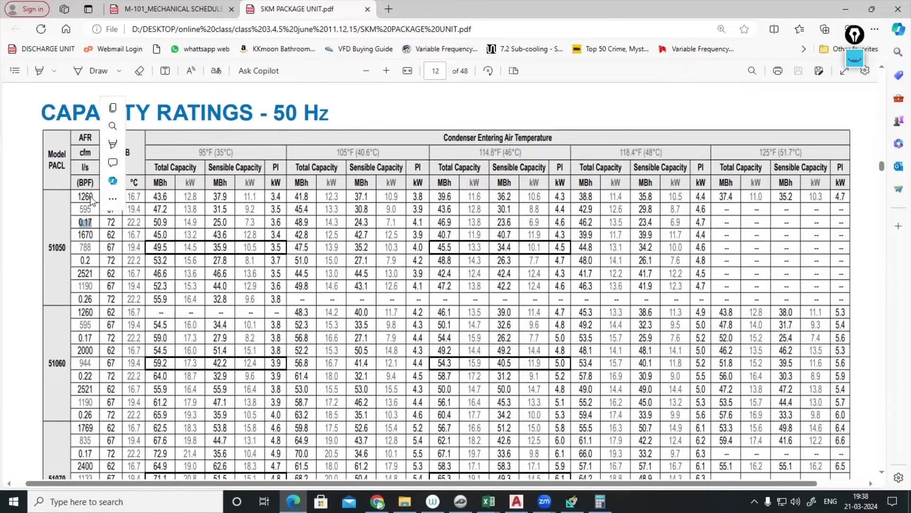
drag(79, 183, 88, 183)
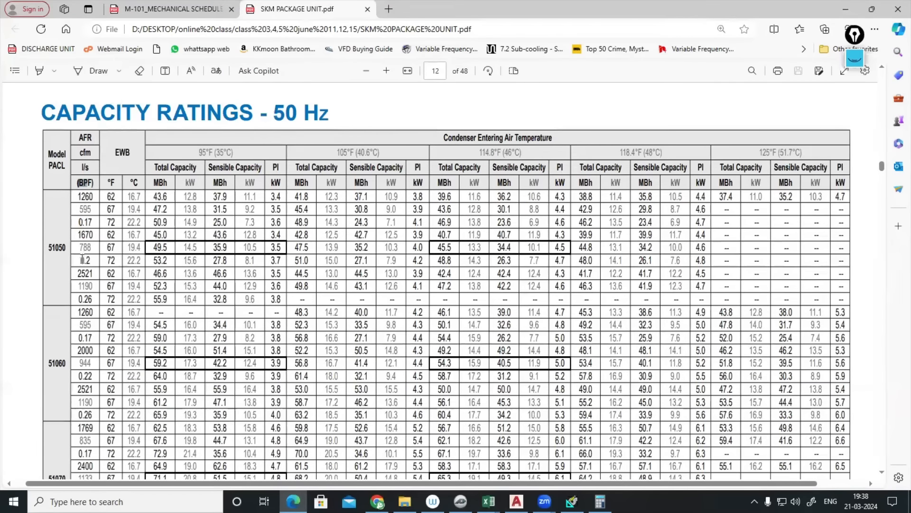
drag(80, 260, 90, 260)
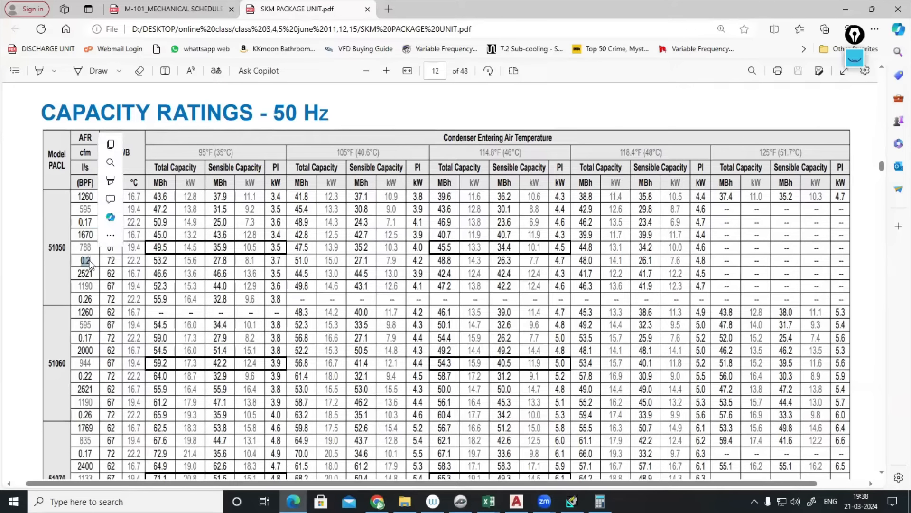
click(81, 299)
drag(81, 299, 92, 298)
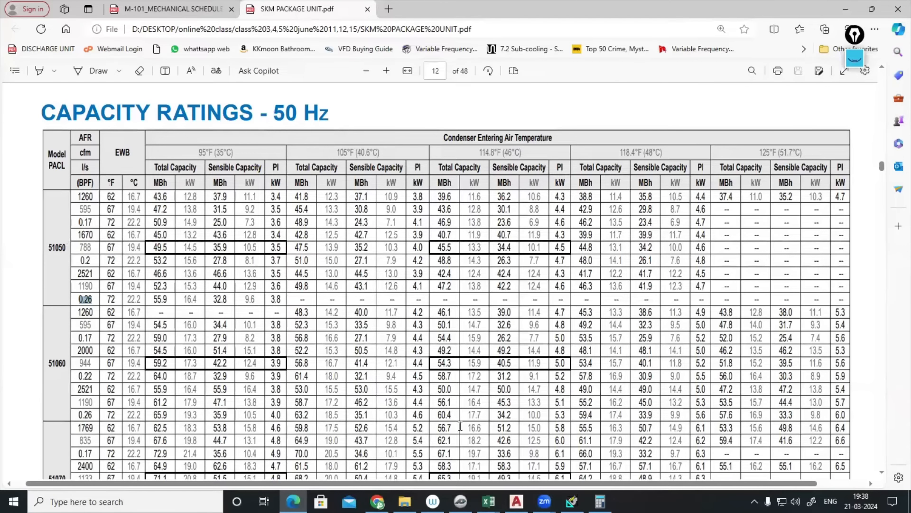
click(572, 502)
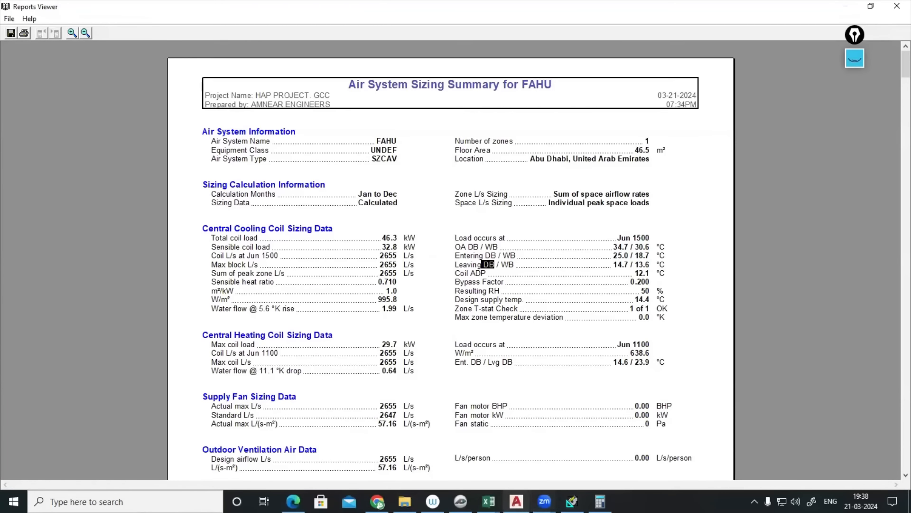
- Leave the HAP FAHU sizing summary and bring the PlanSwift psychrometric chart back on screen
click(461, 501)
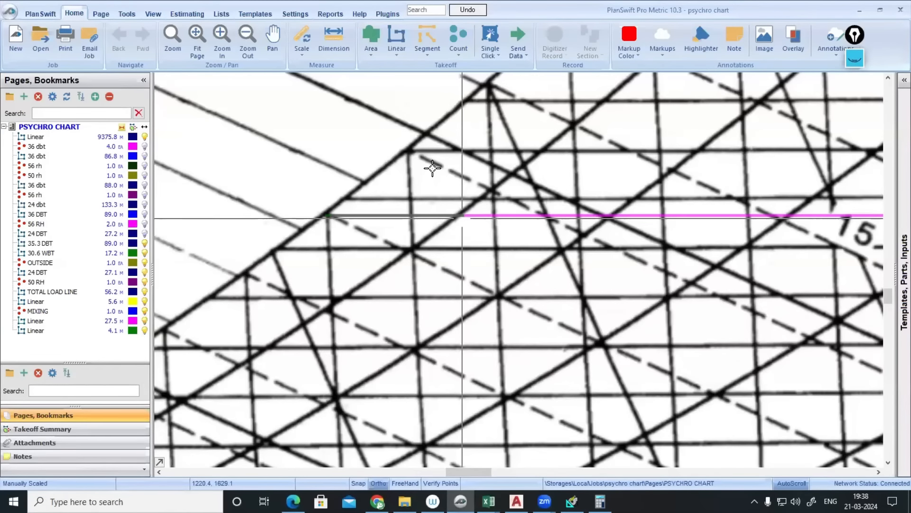
- Add a new count point with default settings at the pink line's left end
scroll(471, 256, down, 4)
scroll(477, 248, up, 1)
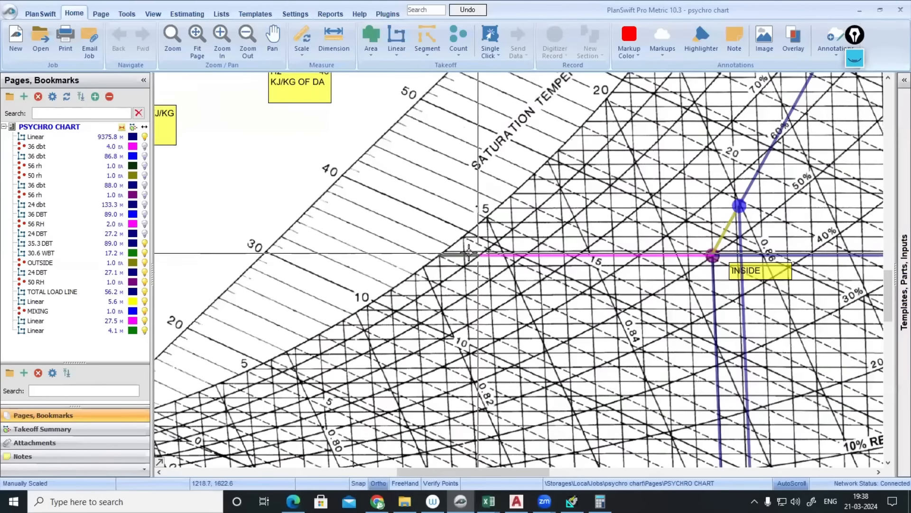
click(6, 137)
key(Escape)
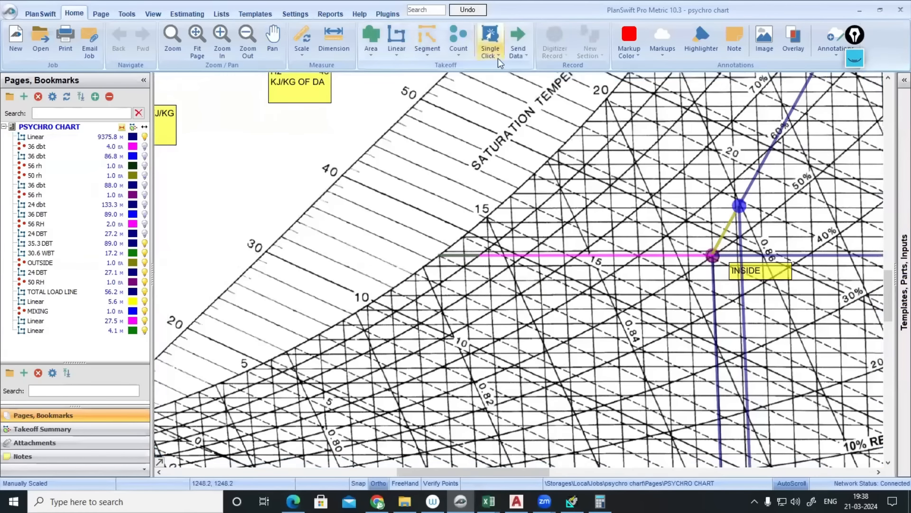
click(459, 40)
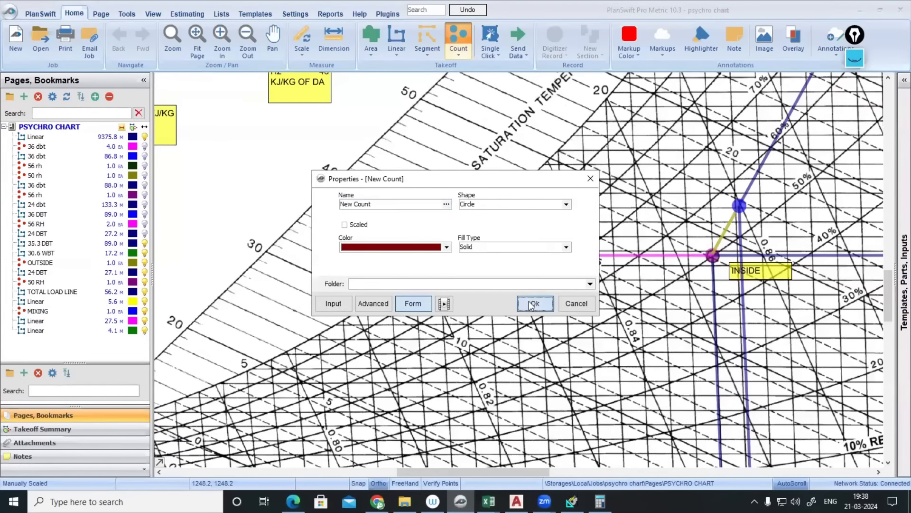
click(532, 305)
scroll(482, 257, up, 5)
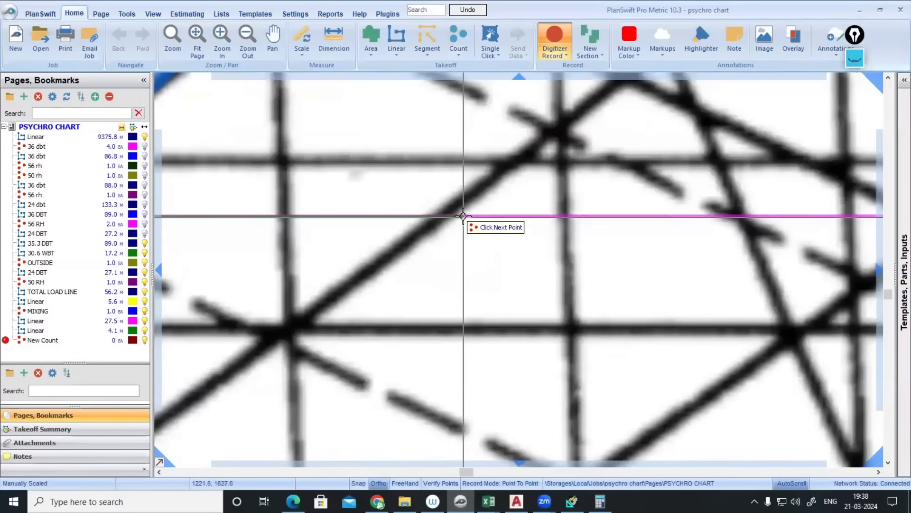
click(463, 216)
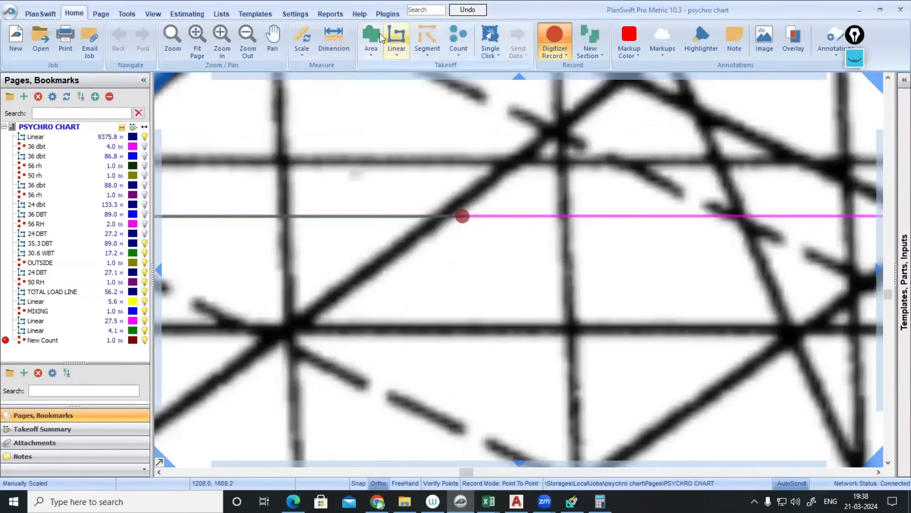
- Draw a vertical Linear line from that count point down to the dry-bulb axis
click(36, 137)
click(463, 216)
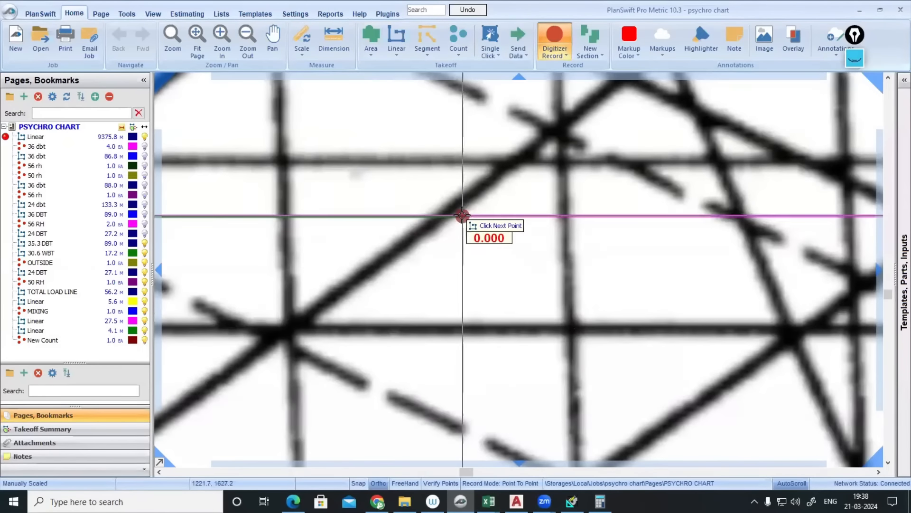
scroll(462, 216, down, 4)
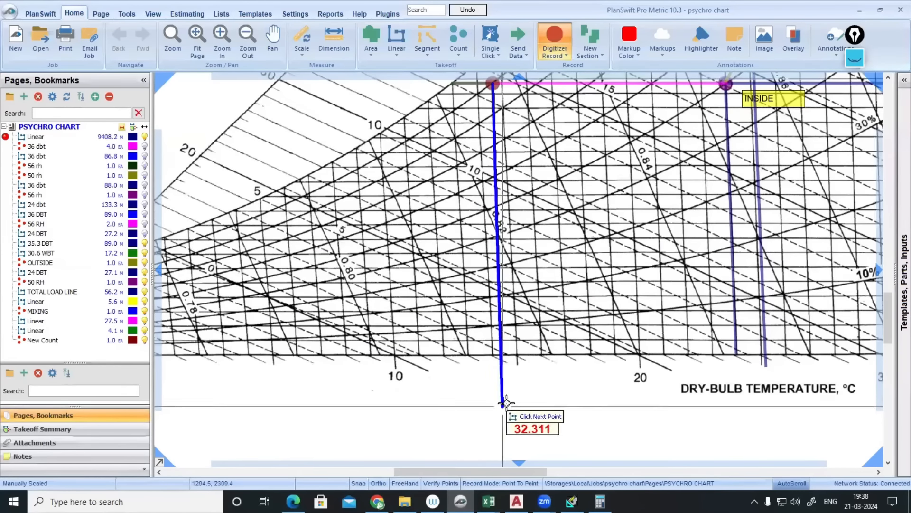
double_click(507, 365)
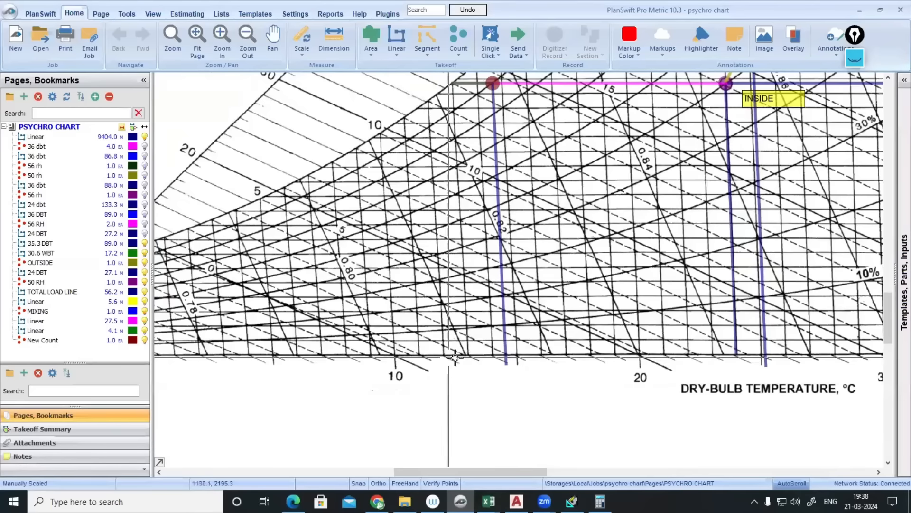
click(507, 359)
scroll(541, 280, down, 3)
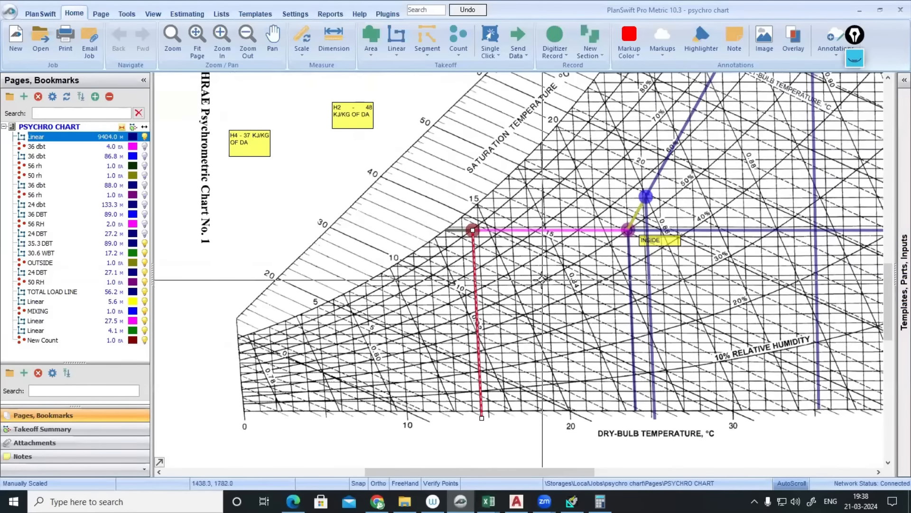
- Draw the 32.48 M coil line from the blue mixing point through the marked point to the saturation curve
key(Escape)
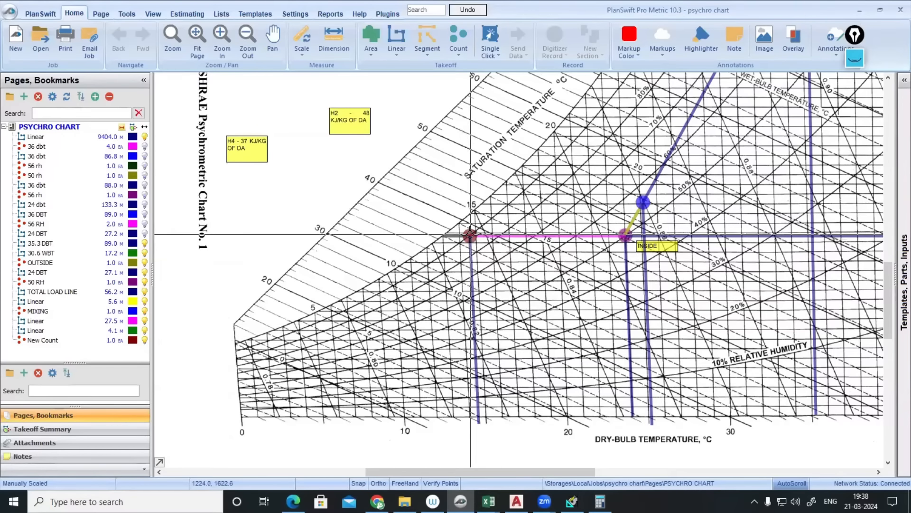
click(36, 138)
click(644, 202)
scroll(644, 202, up, 3)
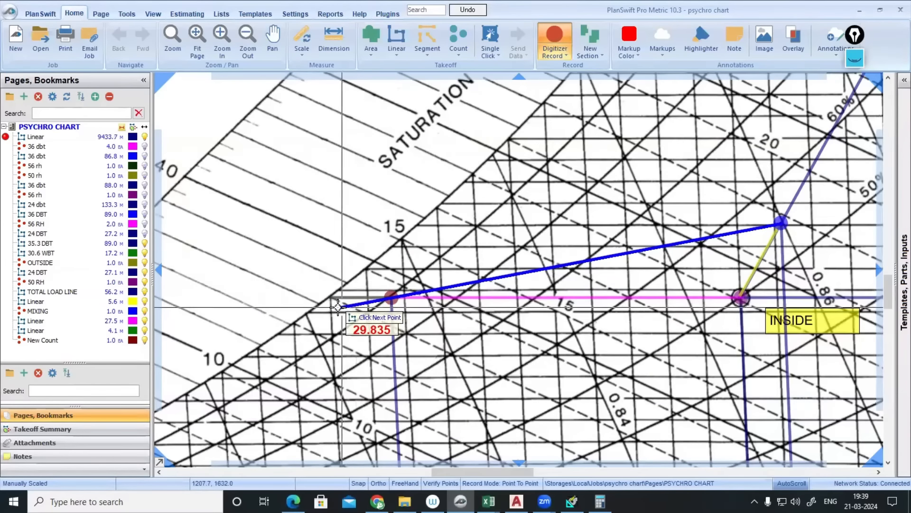
click(305, 314)
key(Escape)
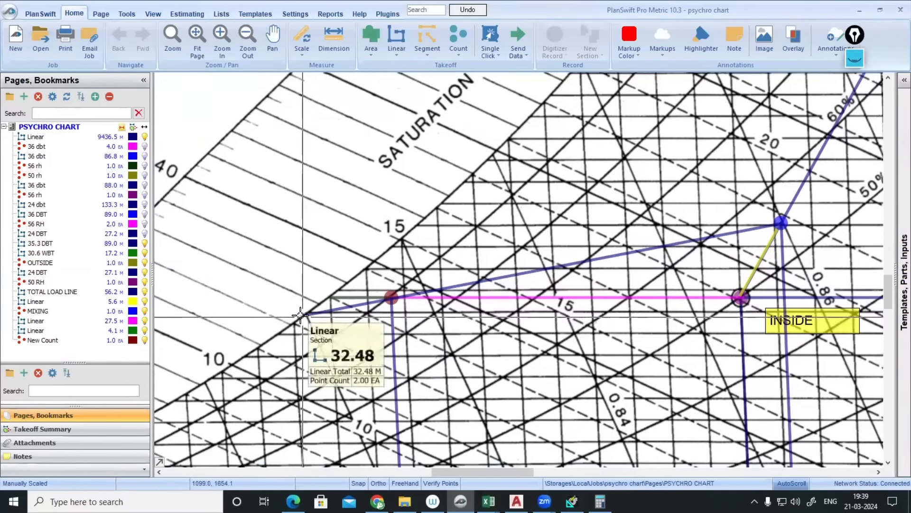
scroll(321, 311, down, 3)
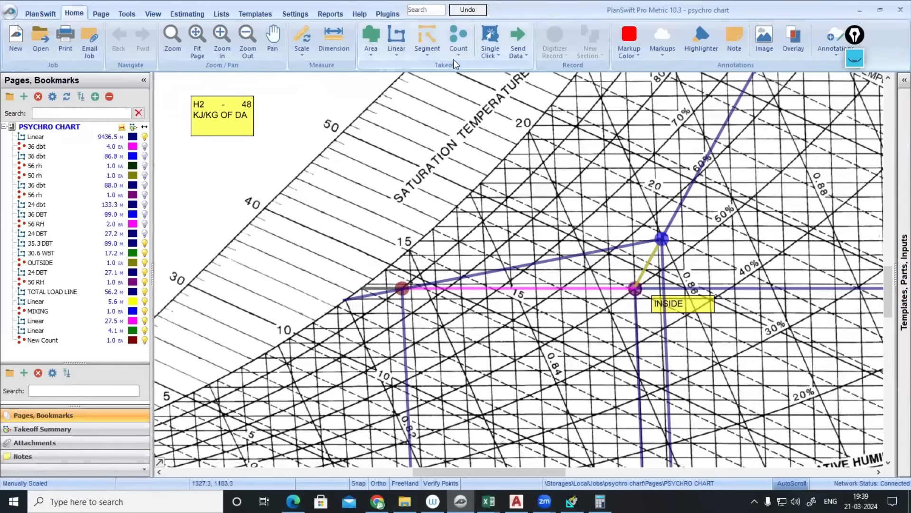
- Create a green count named ADP and place it at the coil line's saturation-curve end
click(466, 34)
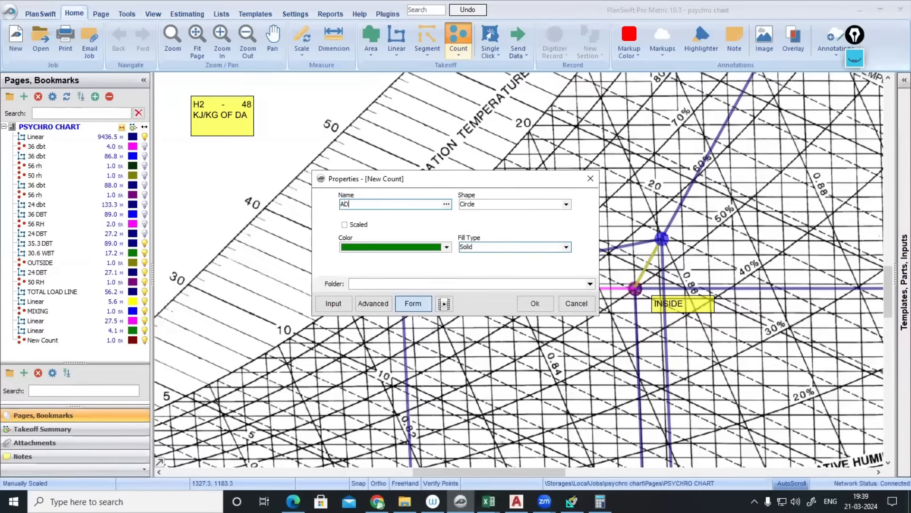
click(538, 305)
scroll(346, 304, up, 5)
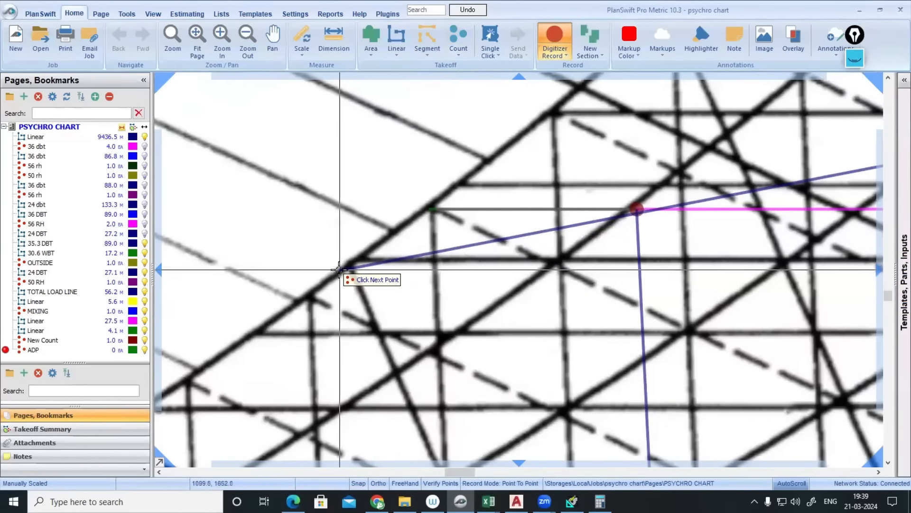
click(339, 269)
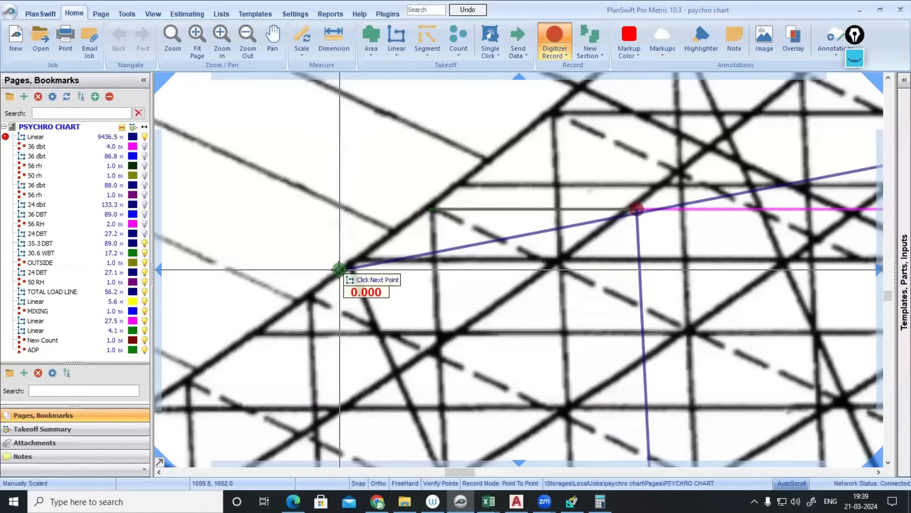
- Drop a line from the ADP point to the dry-bulb axis
scroll(340, 270, down, 3)
scroll(354, 368, down, 2)
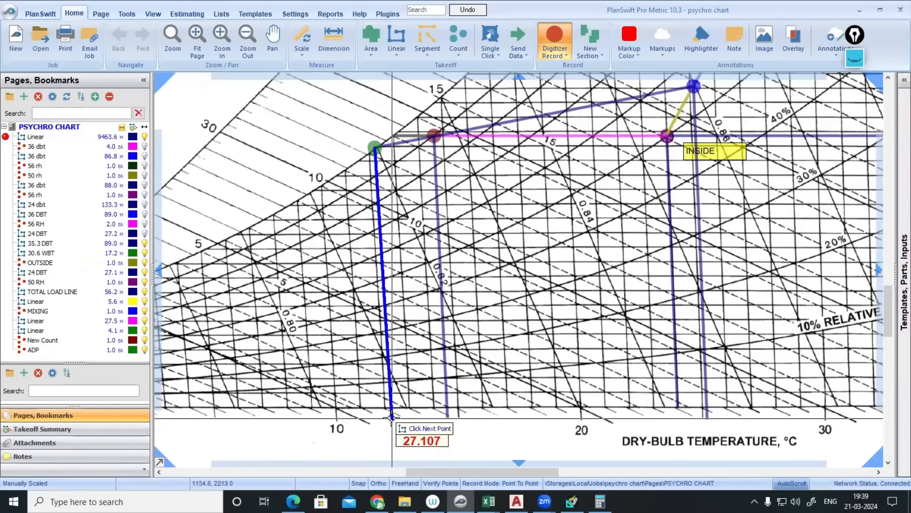
click(393, 419)
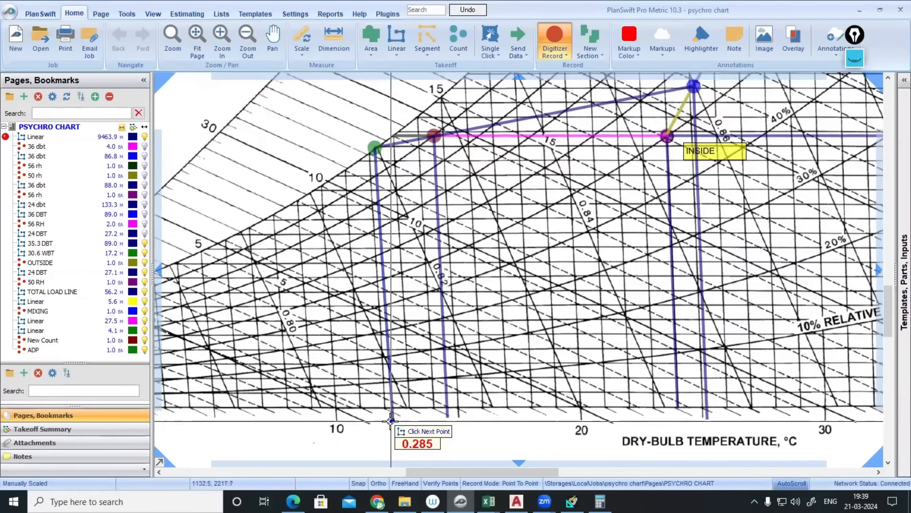
key(Escape)
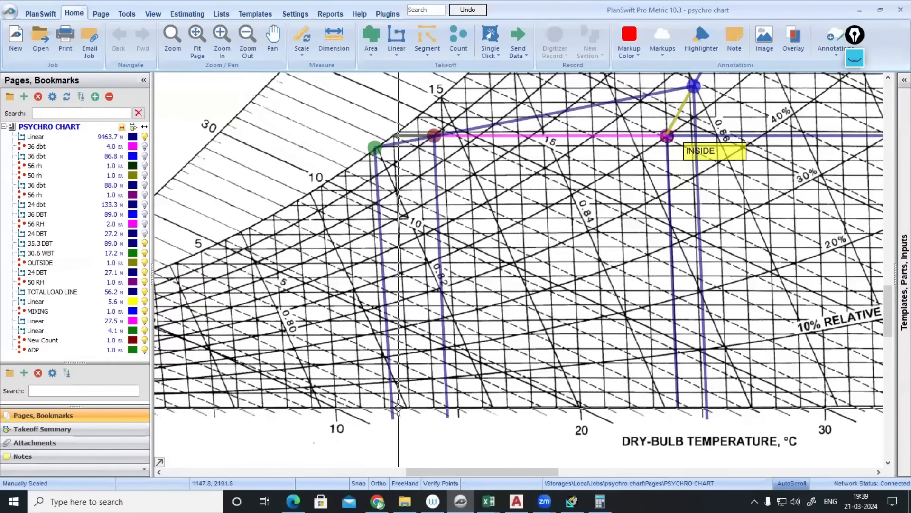
scroll(456, 375, down, 1)
drag(478, 281, 470, 355)
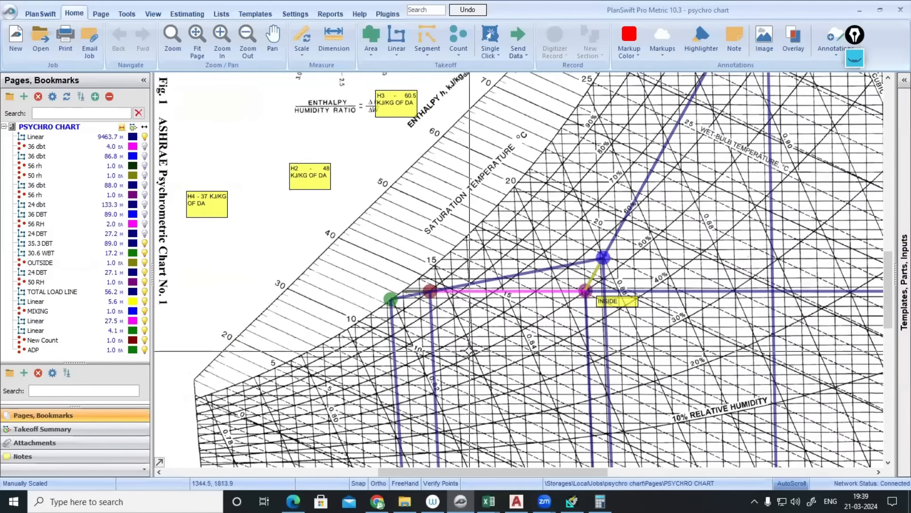
- Erase all earlier screen-pen ink from the chart and switch to the freehand pen
drag(478, 256, 501, 298)
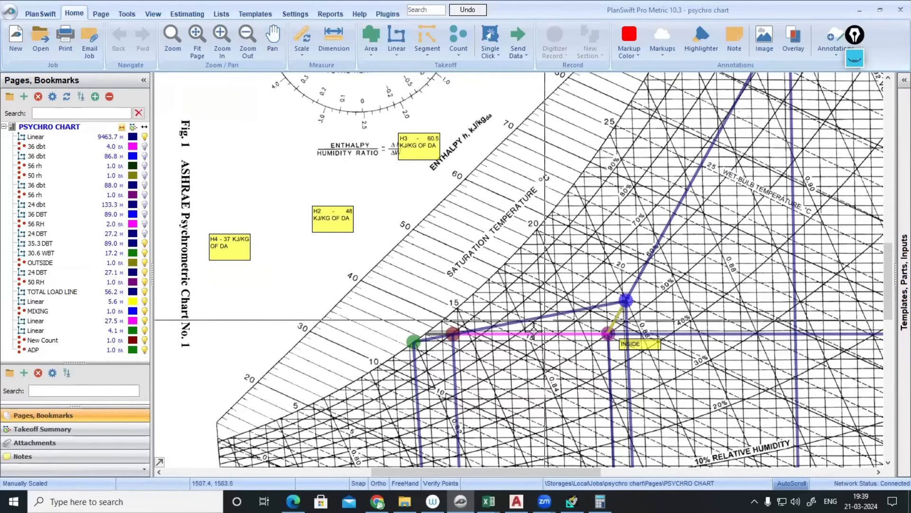
click(854, 58)
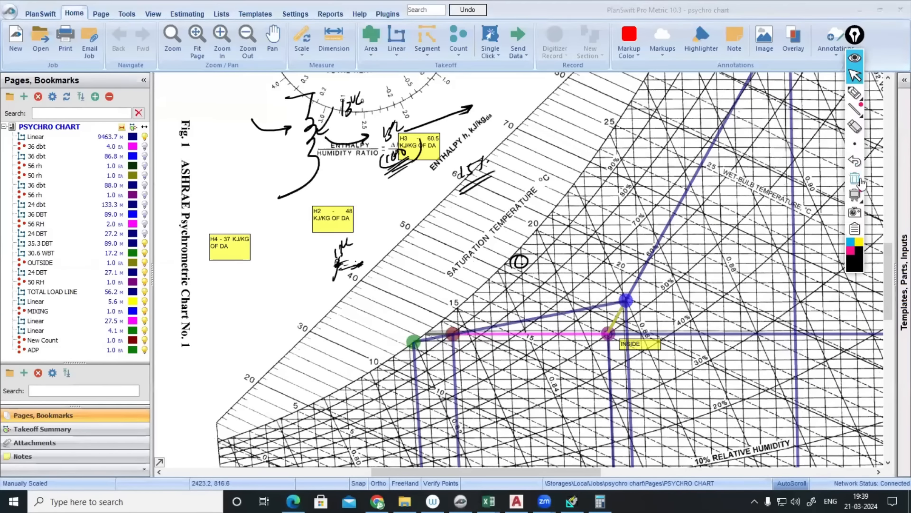
click(860, 181)
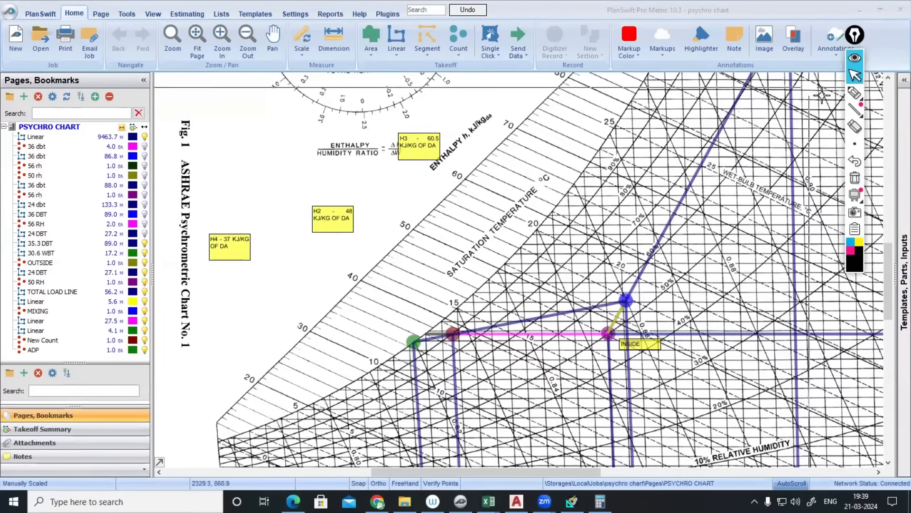
click(854, 93)
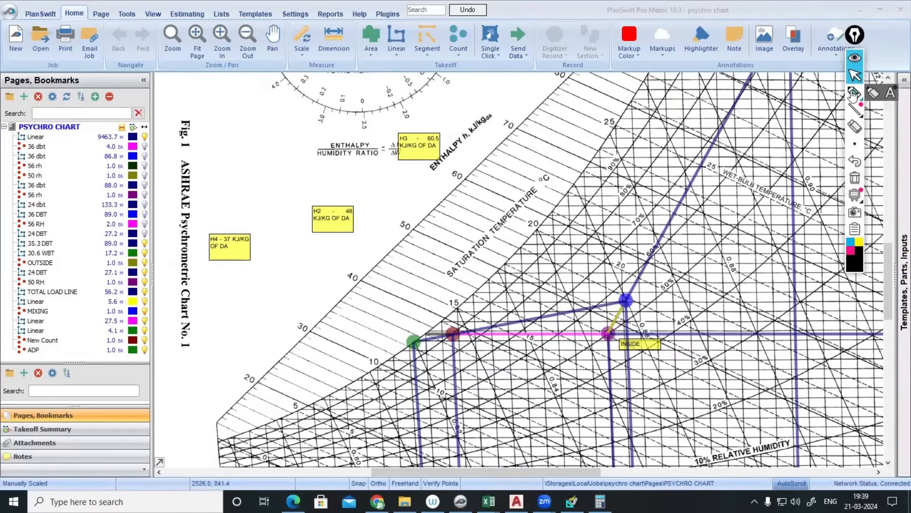
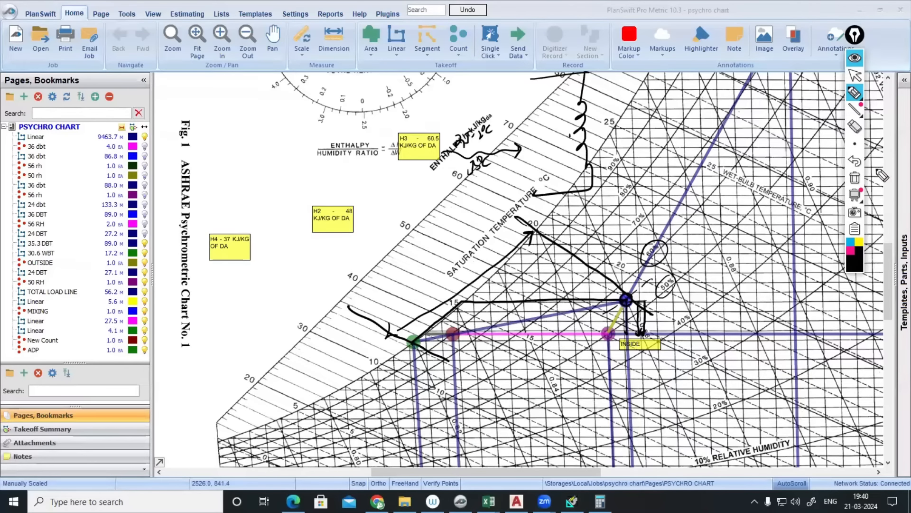
- Hide the hand-drawn ink overlay on the psychrometric chart
click(854, 57)
- Draw two Linear takeoff lines from the green and blue points to the enthalpy scale
click(12, 137)
click(6, 138)
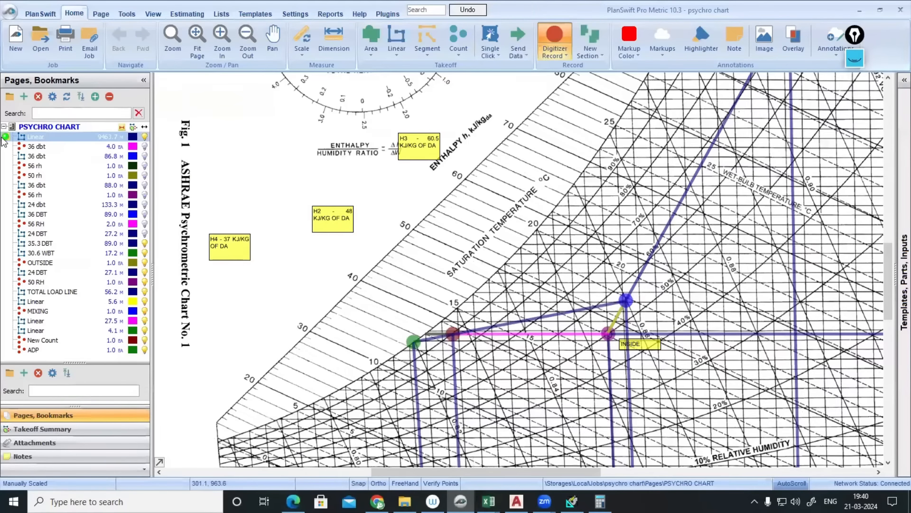
scroll(409, 345, up, 1)
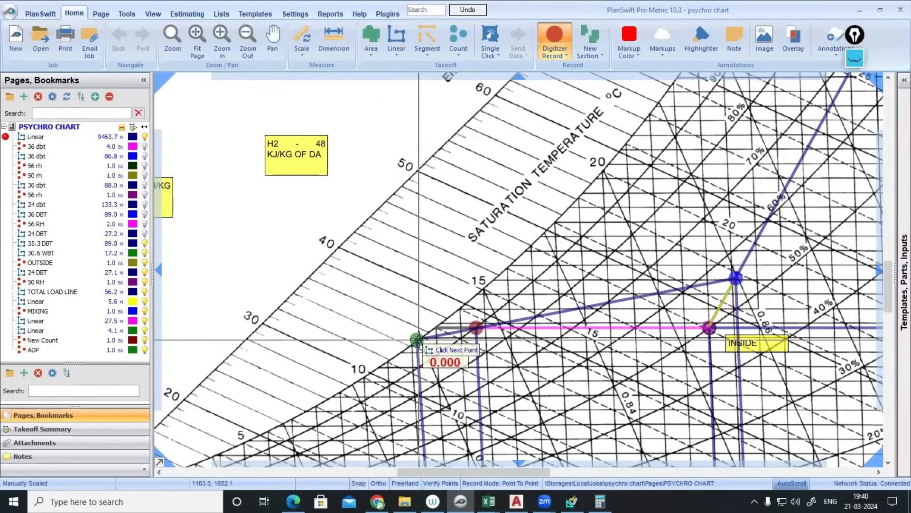
scroll(418, 340, down, 3)
scroll(375, 315, up, 2)
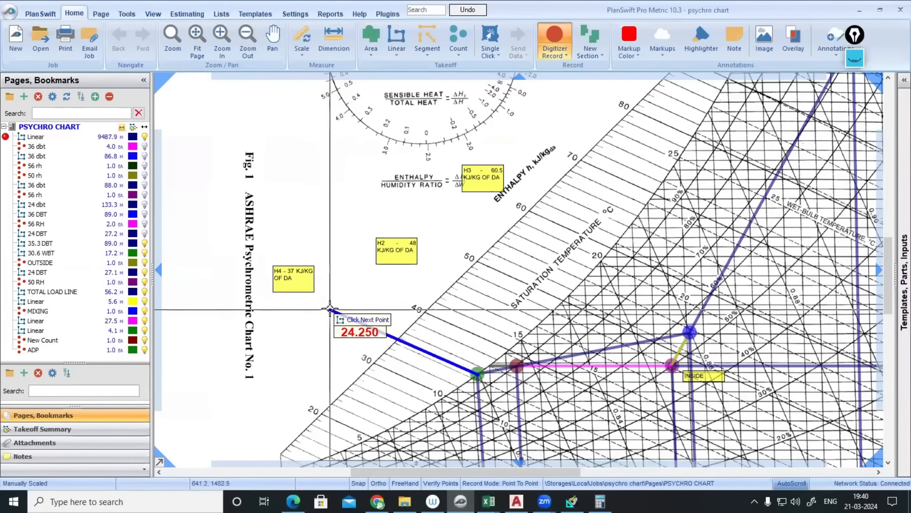
double_click(331, 308)
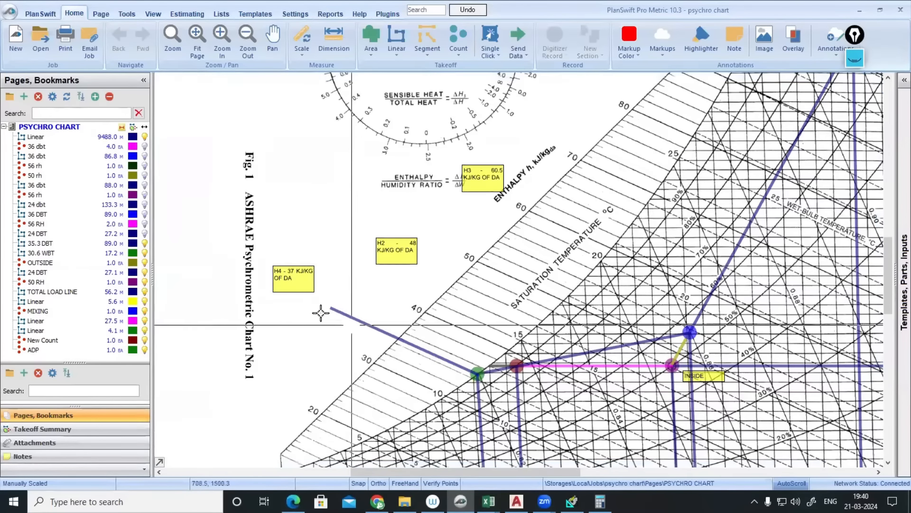
click(6, 137)
scroll(689, 332, up, 4)
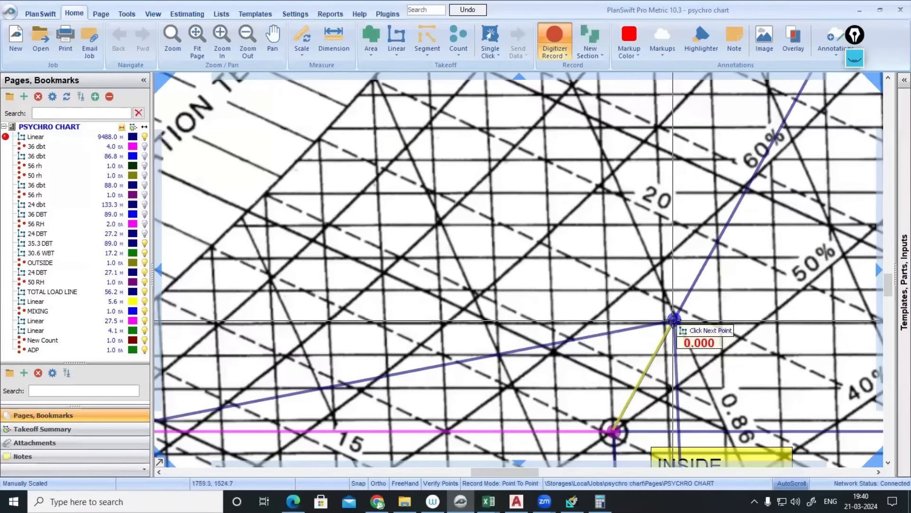
scroll(673, 319, down, 4)
scroll(463, 259, up, 2)
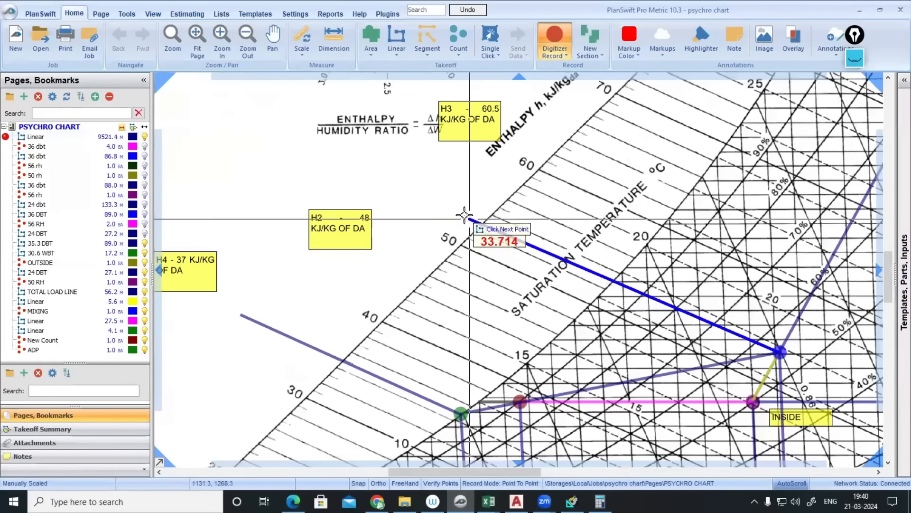
click(411, 190)
key(Escape)
- Move the H4, H2 and H3 notes to the ends of the new enthalpy lines
drag(328, 306, 411, 254)
drag(300, 241, 313, 251)
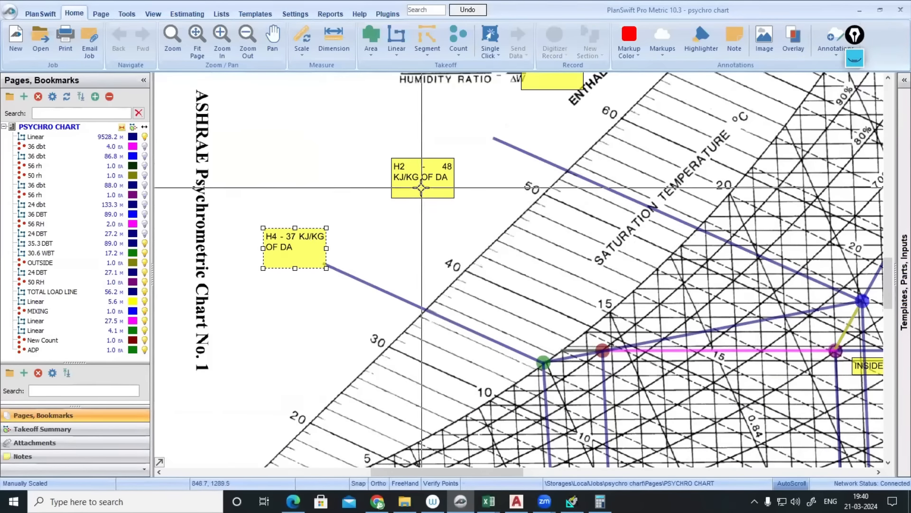
drag(421, 188, 471, 155)
scroll(579, 231, down, 2)
drag(579, 231, 541, 298)
drag(522, 190, 560, 142)
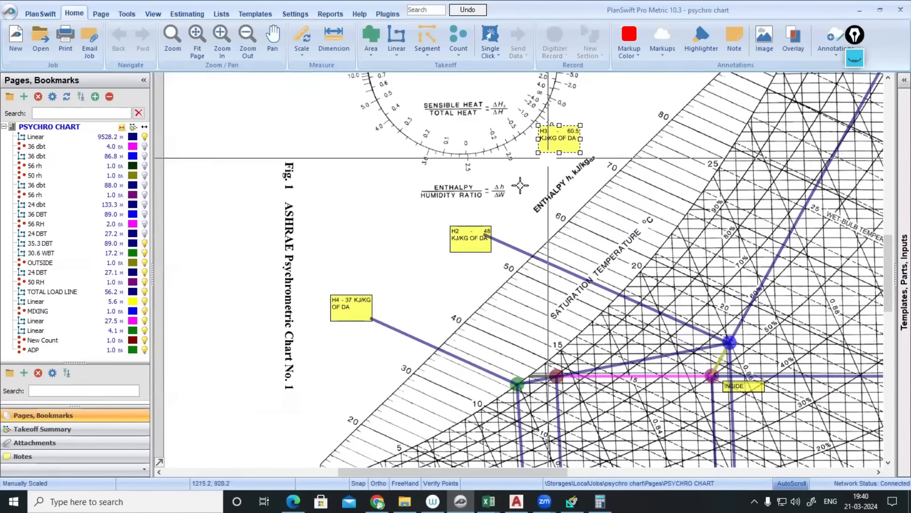
scroll(458, 239, up, 2)
click(462, 221)
- Set the note text to 'H1 - 53 KJ/KG OF DA', widen it to one line, and shift it up-left
double_click(462, 221)
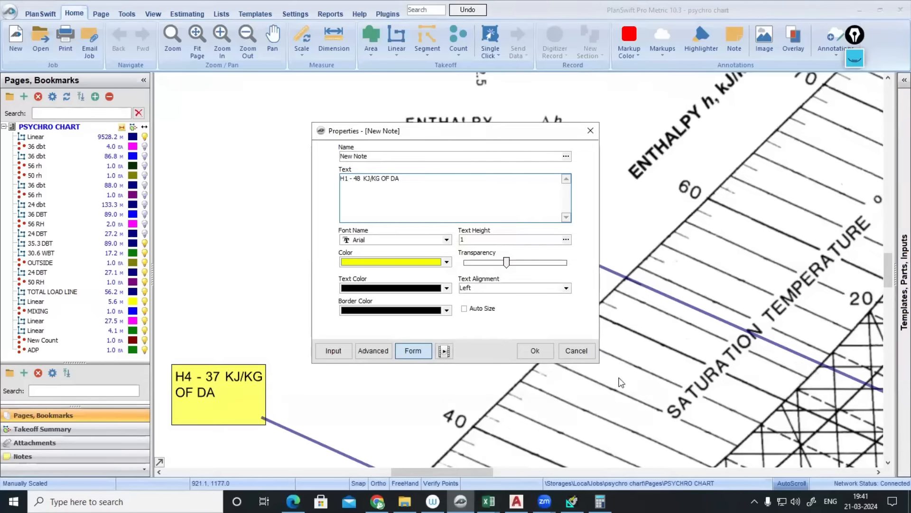
click(534, 349)
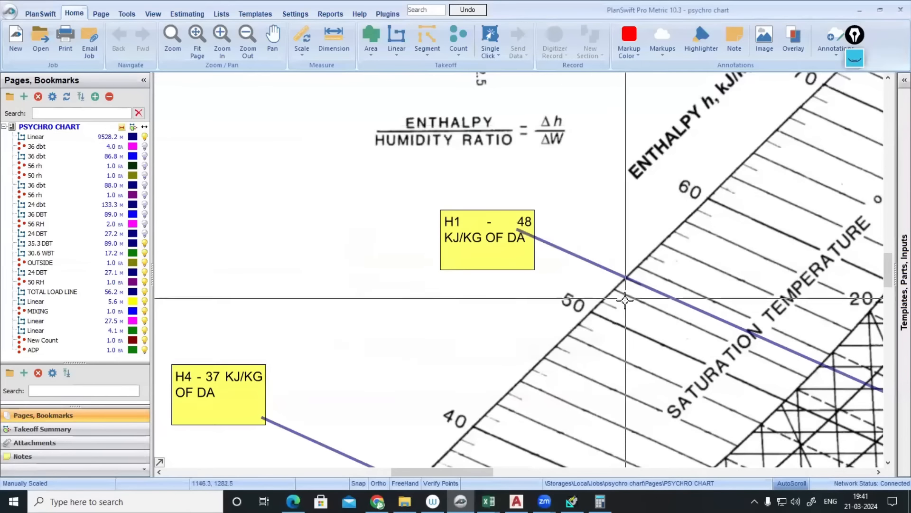
scroll(625, 299, down, 2)
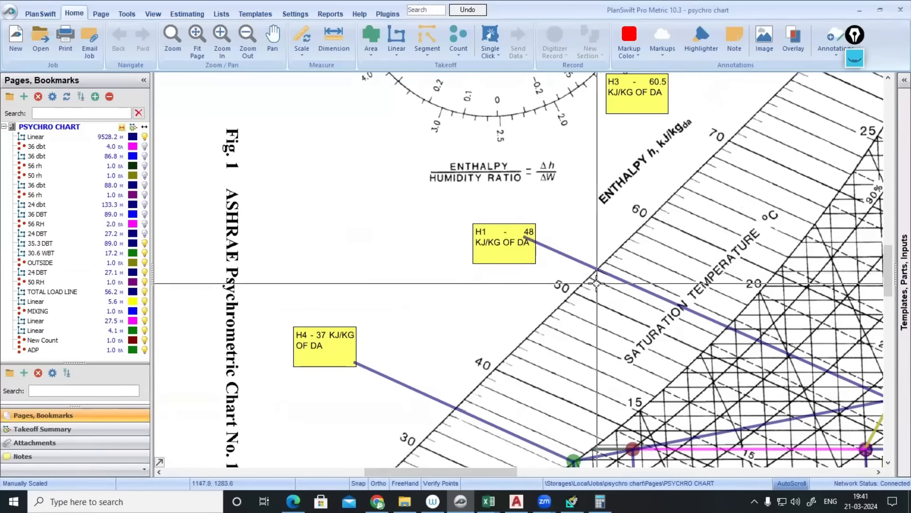
scroll(479, 233, up, 2)
double_click(478, 236)
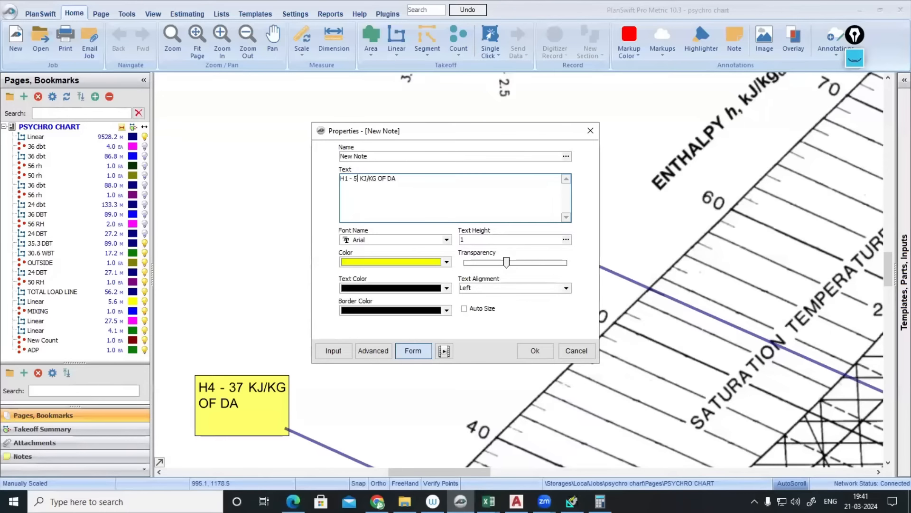
click(534, 351)
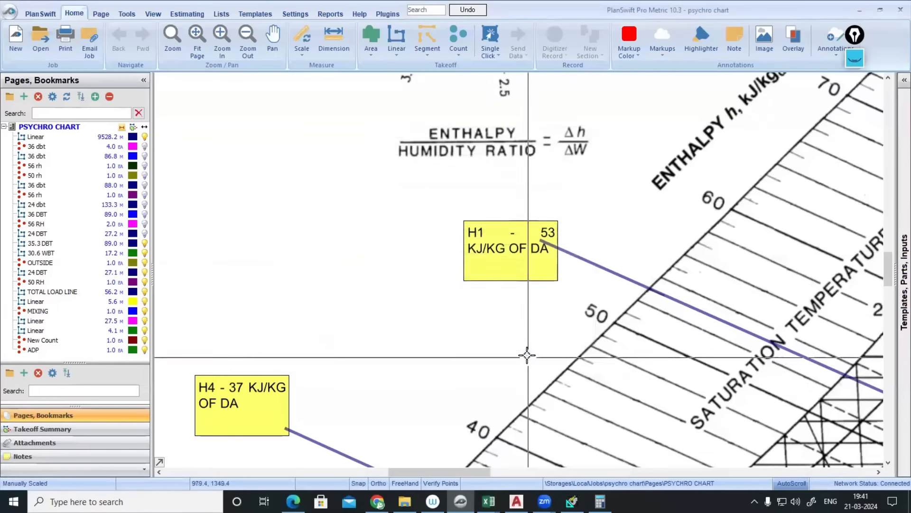
click(527, 249)
drag(558, 250, 607, 248)
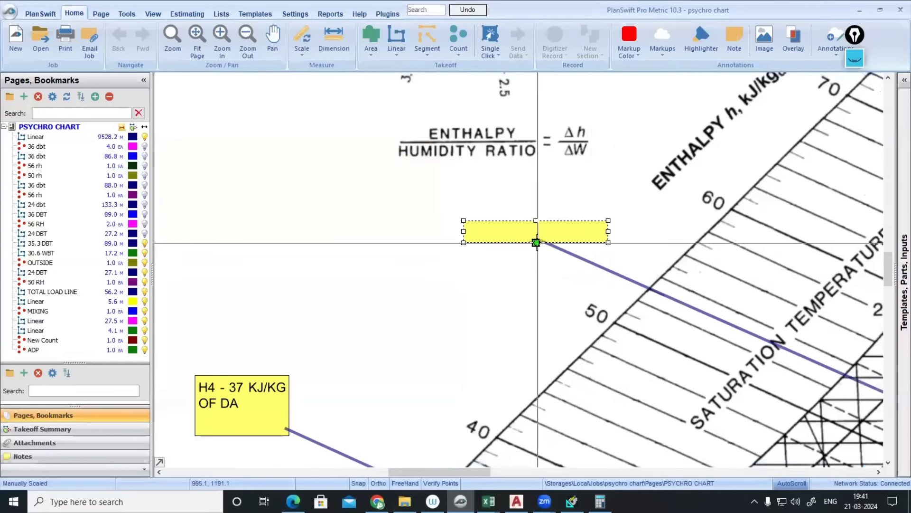
drag(540, 249, 515, 228)
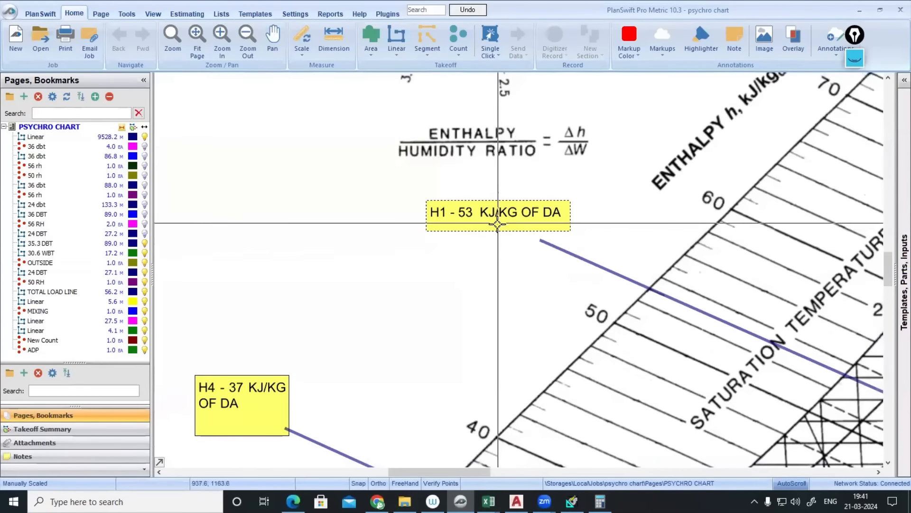
- Resize the H4 note to a single line and change its text to 'H4 - 35 KJ/KG OF DA'
scroll(538, 241, down, 4)
scroll(539, 240, up, 2)
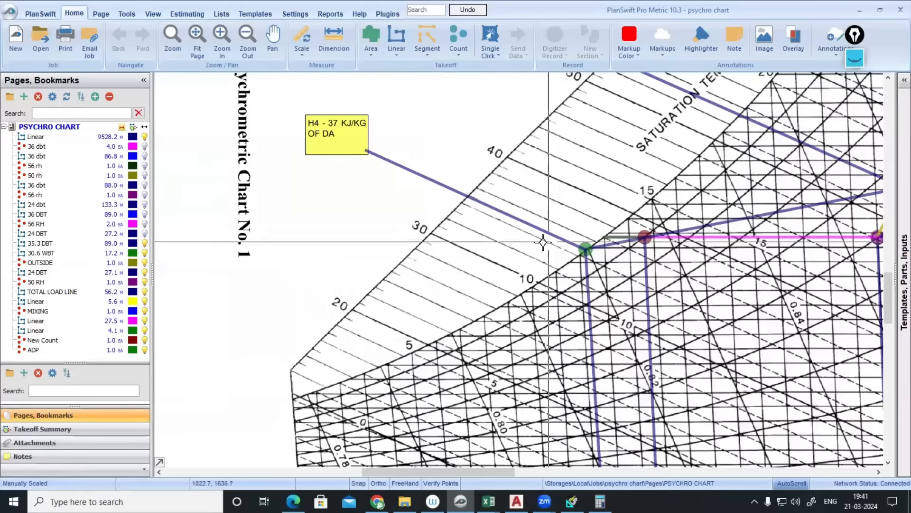
click(340, 141)
drag(318, 126, 295, 261)
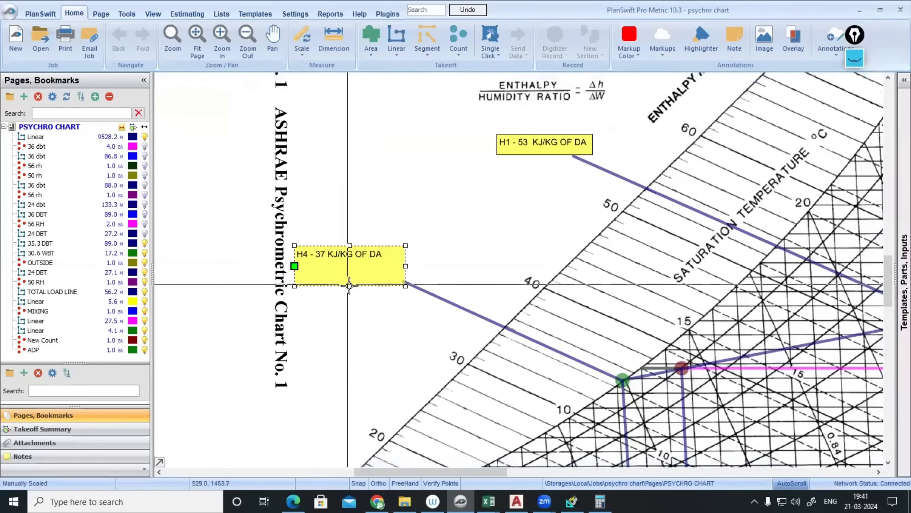
mouse_move(350, 285)
mouse_down()
mouse_move(350, 261)
mouse_move(353, 278)
mouse_up()
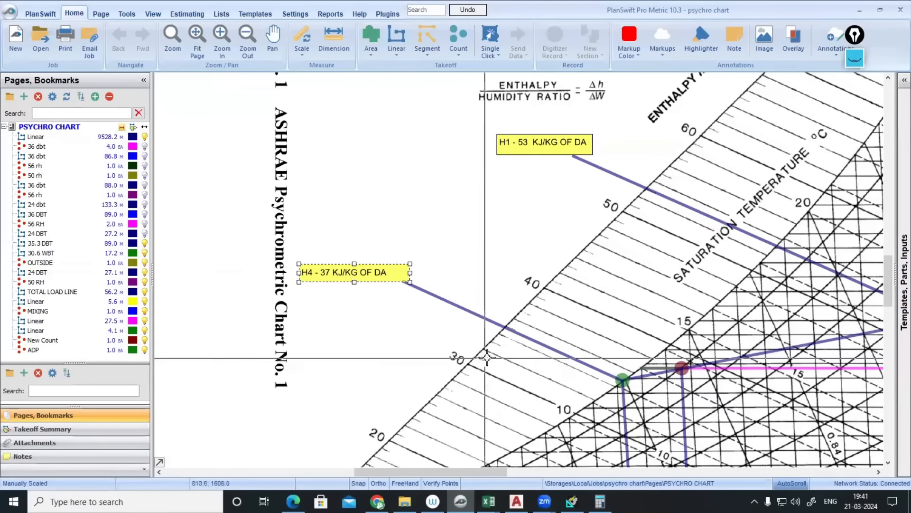
double_click(327, 272)
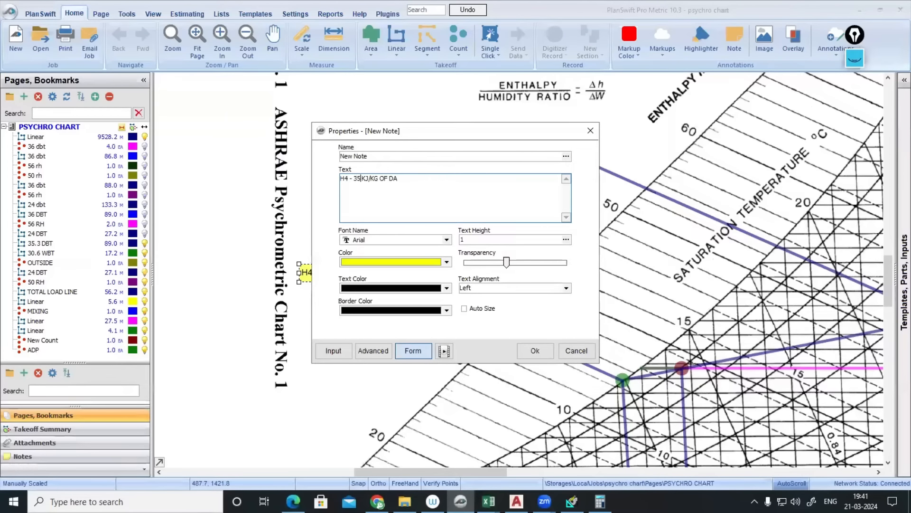
click(535, 351)
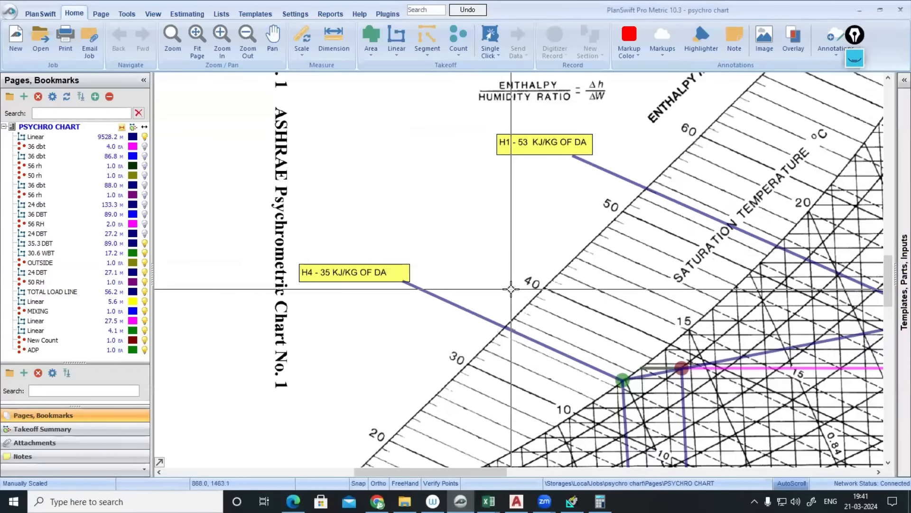
scroll(570, 306, down, 2)
scroll(570, 306, up, 1)
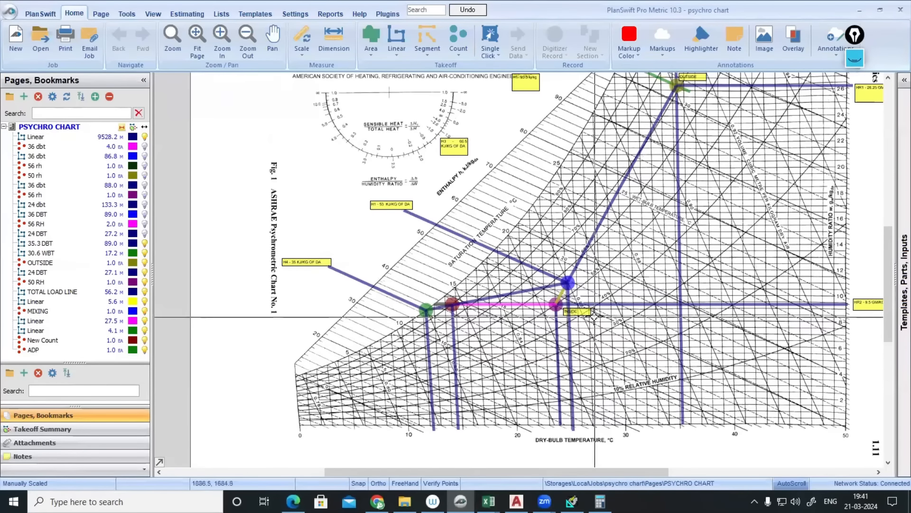
- Scroll through the FAHU sizing and load report pages in HAP Reports Viewer
click(572, 501)
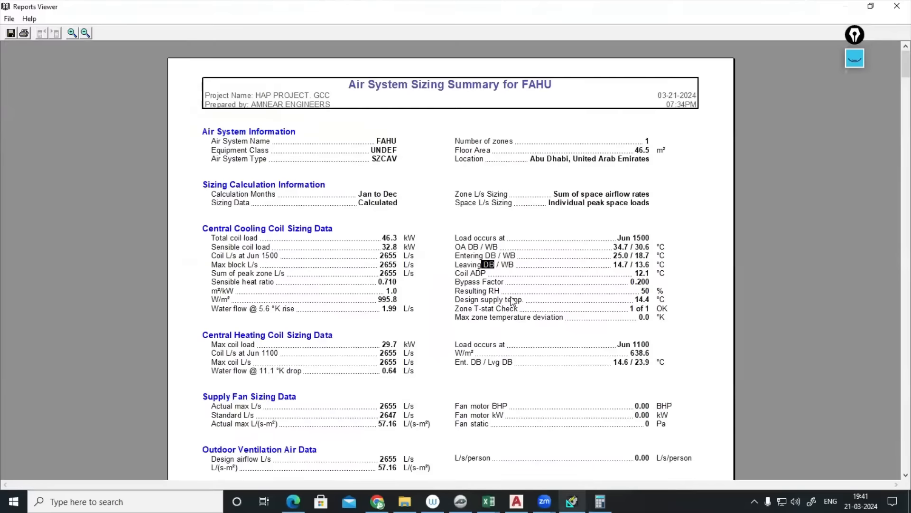
scroll(512, 300, down, 20)
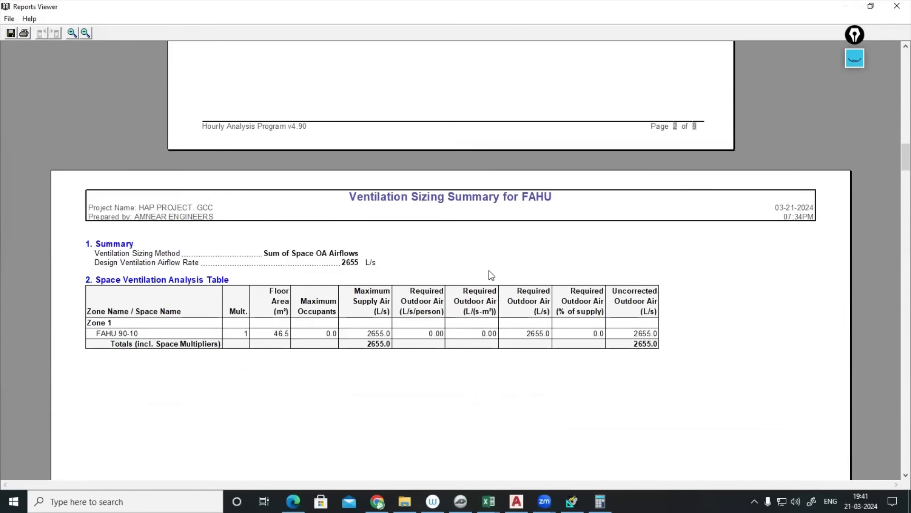
scroll(490, 274, up, 10)
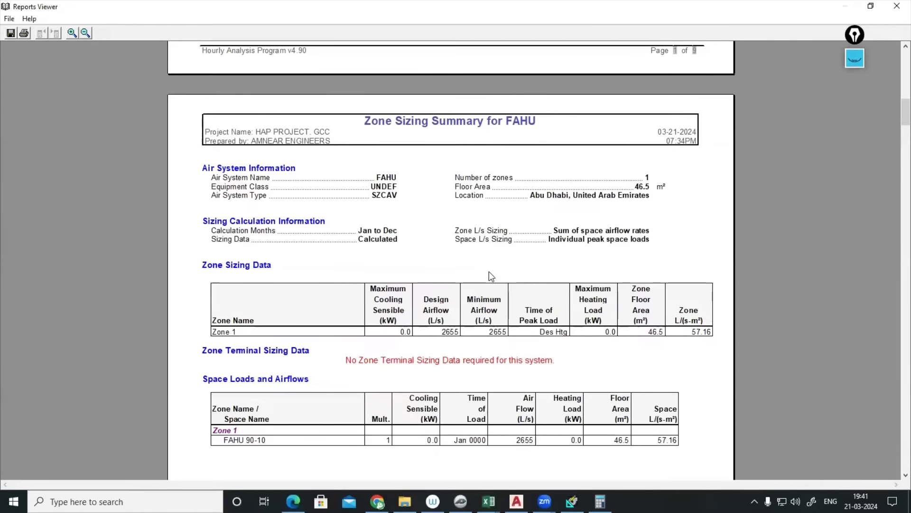
scroll(490, 276, down, 15)
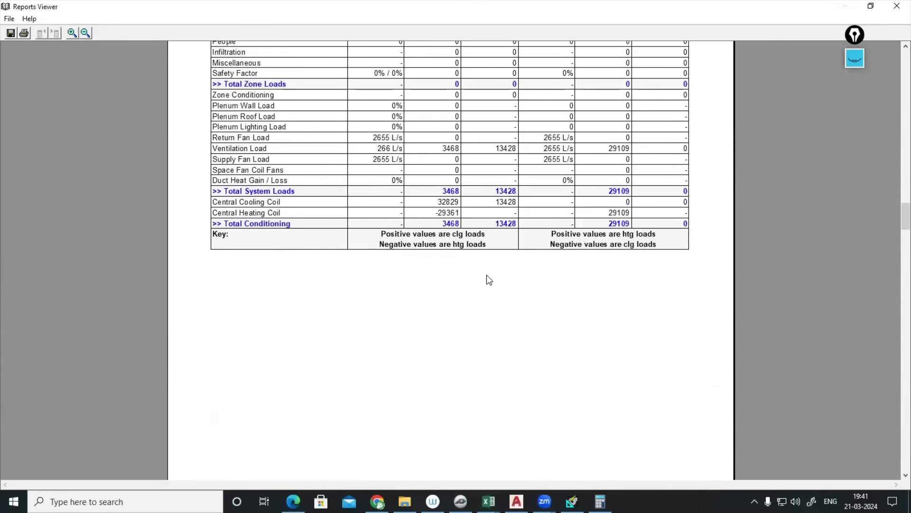
scroll(487, 276, down, 12)
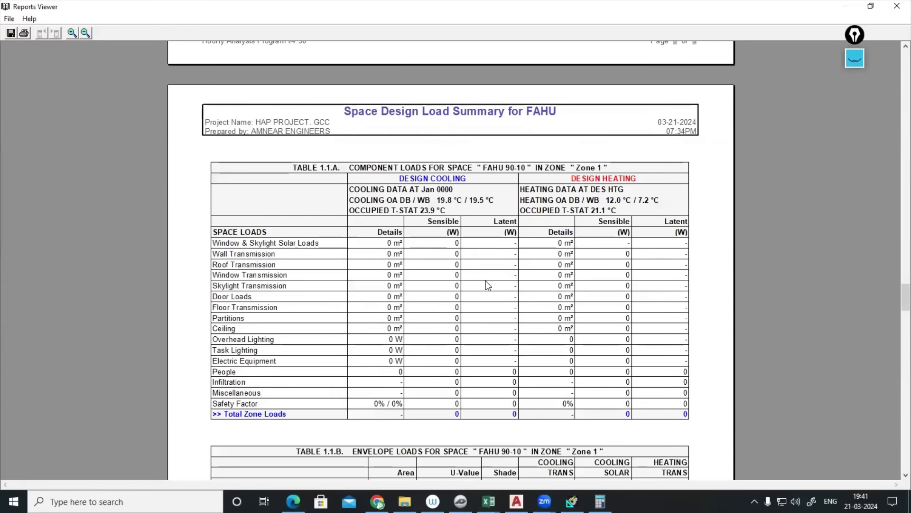
scroll(487, 285, down, 10)
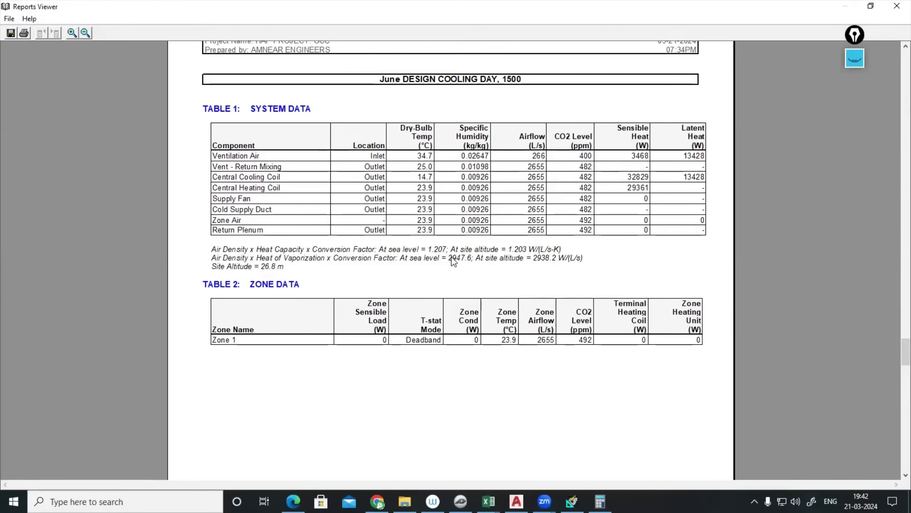
scroll(612, 237, up, 20)
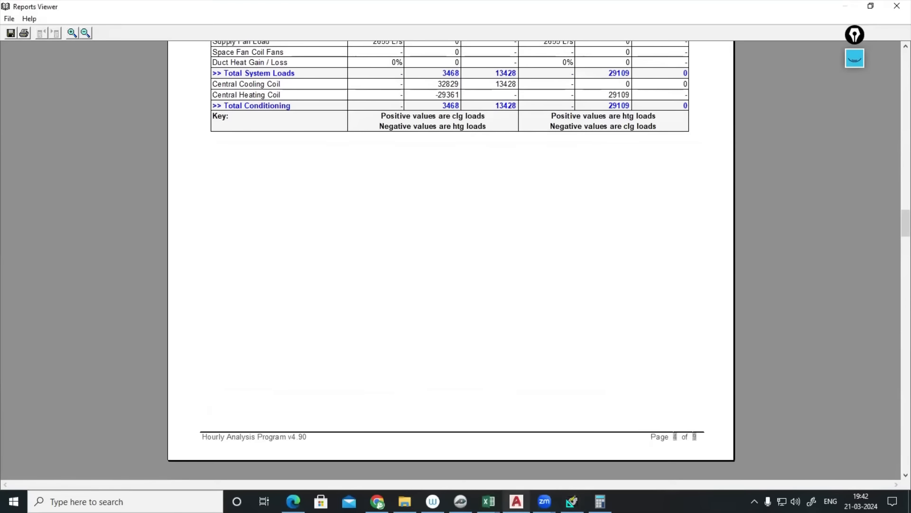
- Return to the PlanSwift psychro chart and show the saved ink annotations again
click(517, 502)
click(516, 501)
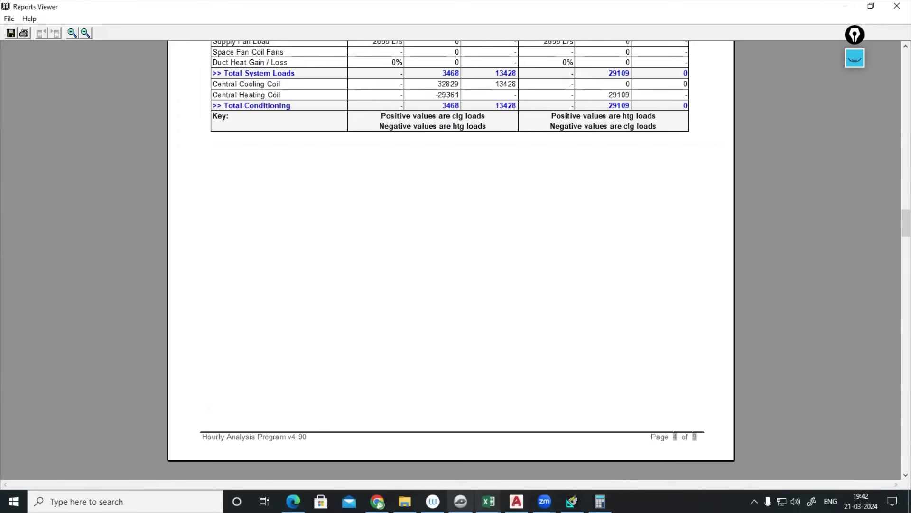
click(460, 501)
click(855, 58)
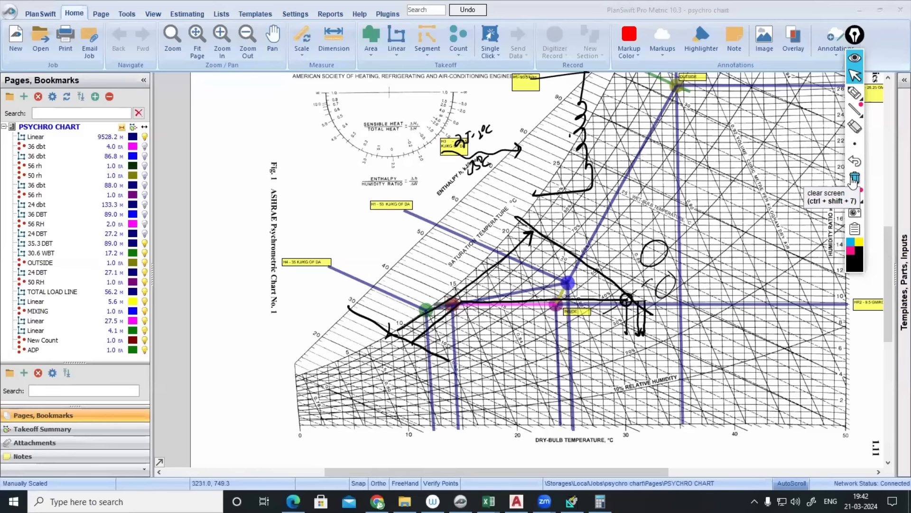
- Select the freehand pen in the right-edge annotation toolbar
click(855, 95)
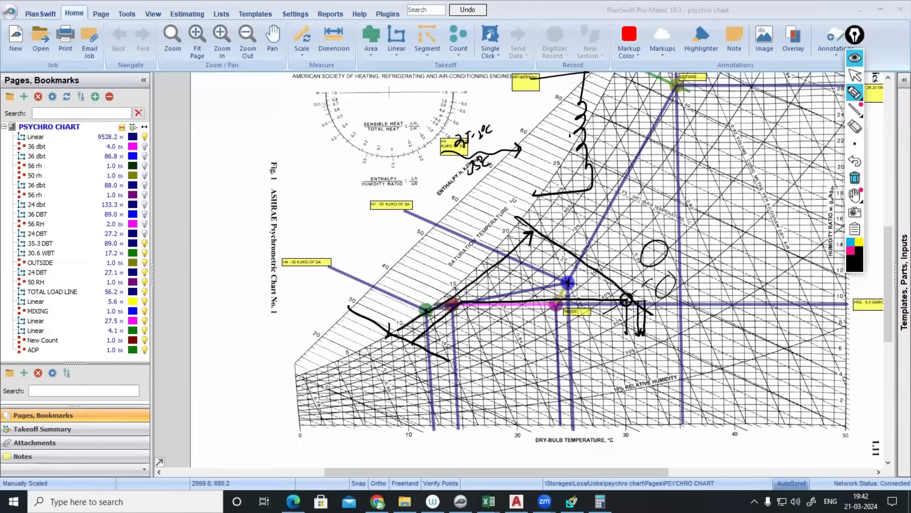
- Erase all ink with the trash tool and collapse the annotation toolbar
click(855, 178)
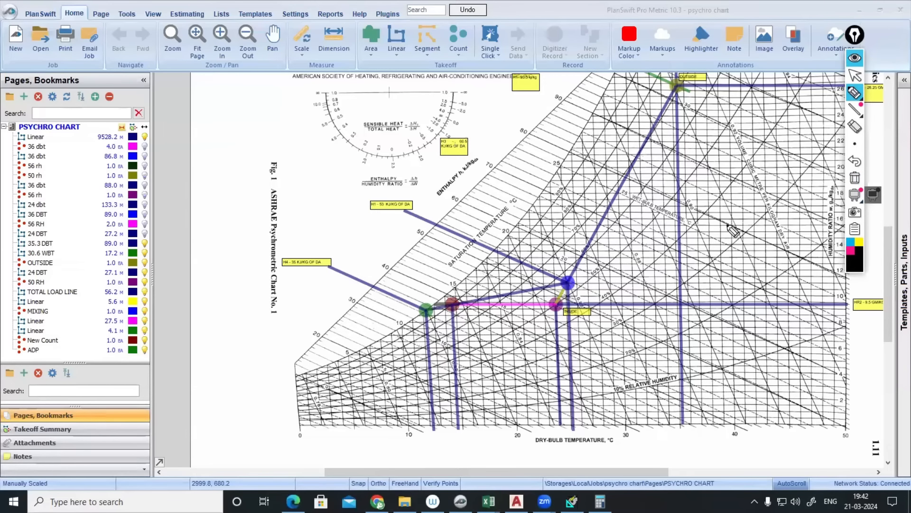
click(855, 57)
- Zoom to the INSIDE point and circle the 0.84 specific-volume line in ink
scroll(603, 290, up, 3)
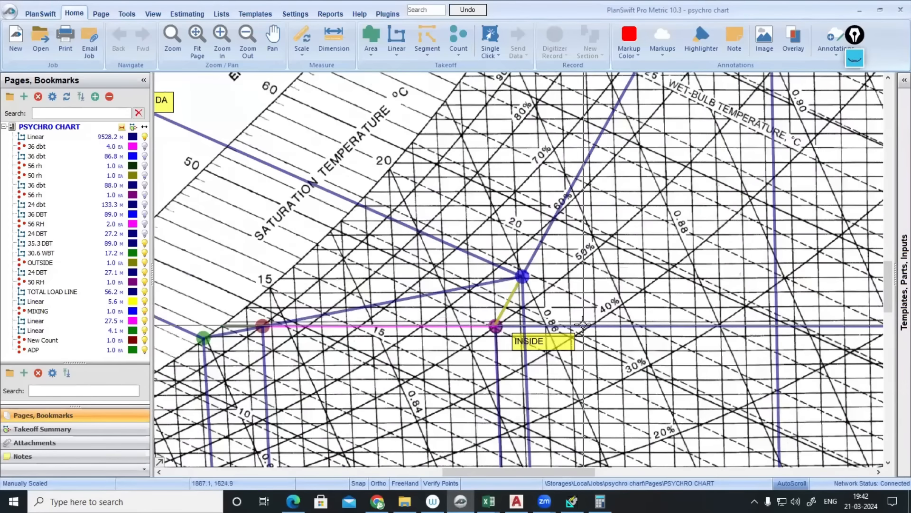
scroll(594, 314, up, 1)
scroll(626, 282, down, 1)
click(855, 58)
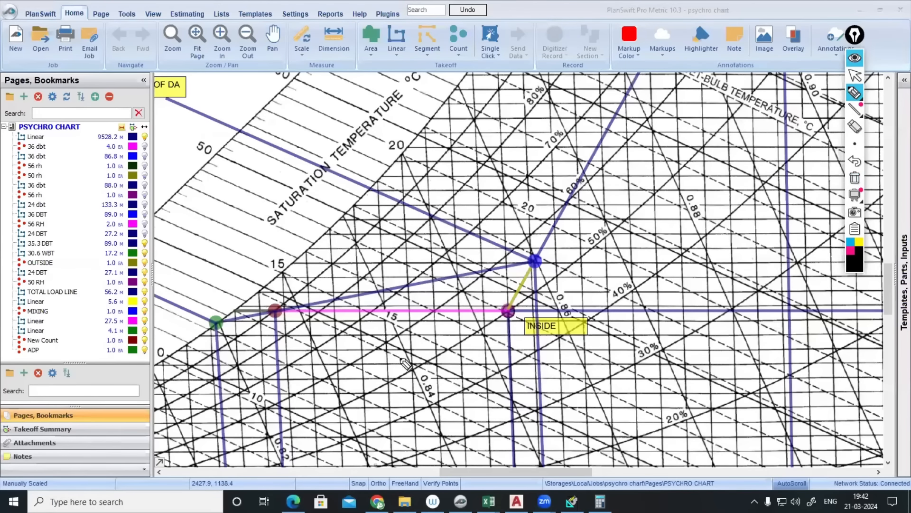
drag(405, 352, 434, 413)
drag(428, 372, 427, 368)
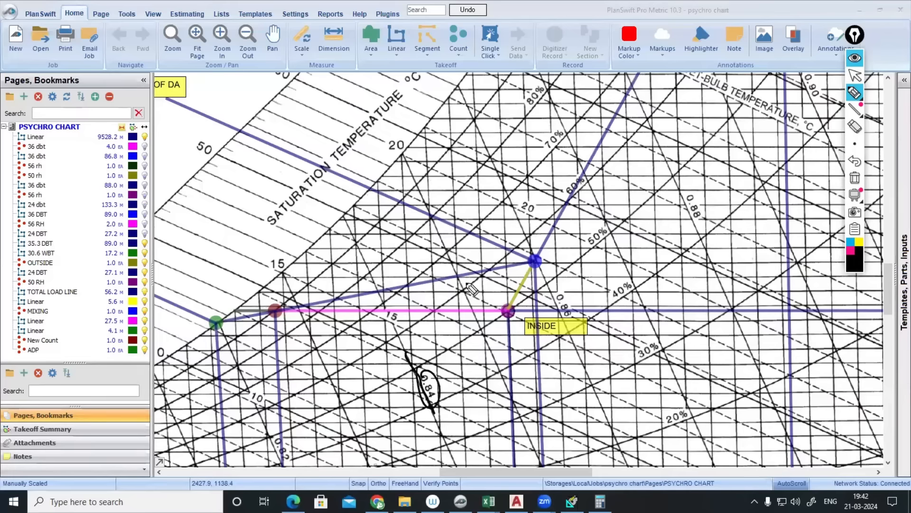
- Trace the volume line at the INSIDE point and mark the gap between 0.85 and 0.86
mouse_move(458, 278)
mouse_down()
mouse_move(485, 333)
mouse_move(489, 368)
mouse_move(498, 373)
mouse_move(510, 346)
mouse_up()
mouse_move(522, 228)
mouse_down()
mouse_move(548, 287)
mouse_move(576, 271)
mouse_up()
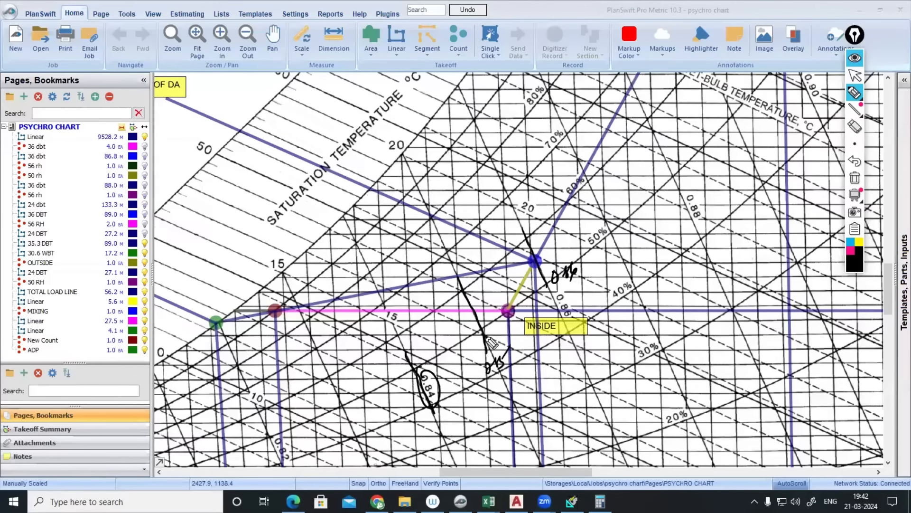
drag(480, 318, 496, 337)
drag(491, 303, 505, 331)
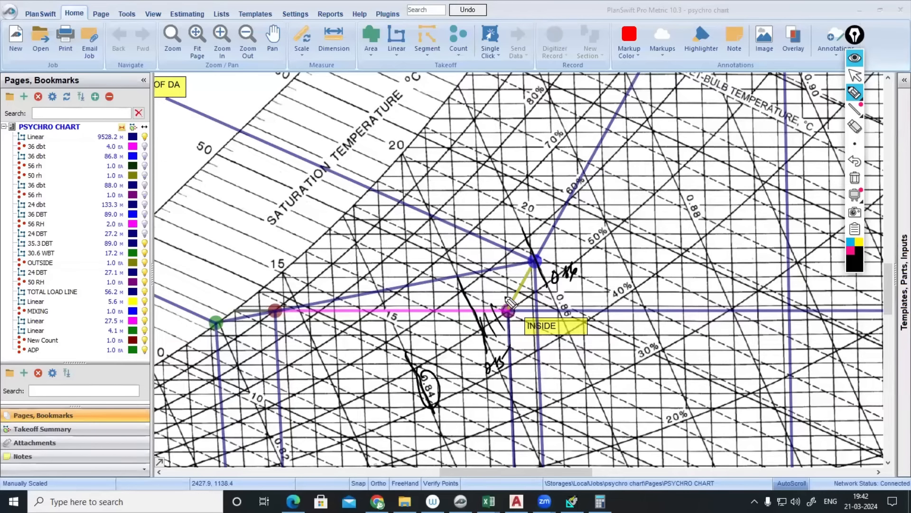
drag(497, 272, 521, 324)
drag(512, 250, 539, 309)
- Circle the 0.86 label, write 0.85 beside it, then clear the ink
mouse_move(519, 241)
mouse_down()
mouse_move(543, 291)
mouse_move(575, 317)
mouse_move(565, 291)
mouse_up()
mouse_move(604, 262)
mouse_down()
mouse_move(619, 270)
mouse_move(631, 258)
mouse_move(636, 269)
mouse_up()
drag(631, 271, 612, 285)
drag(619, 284, 627, 278)
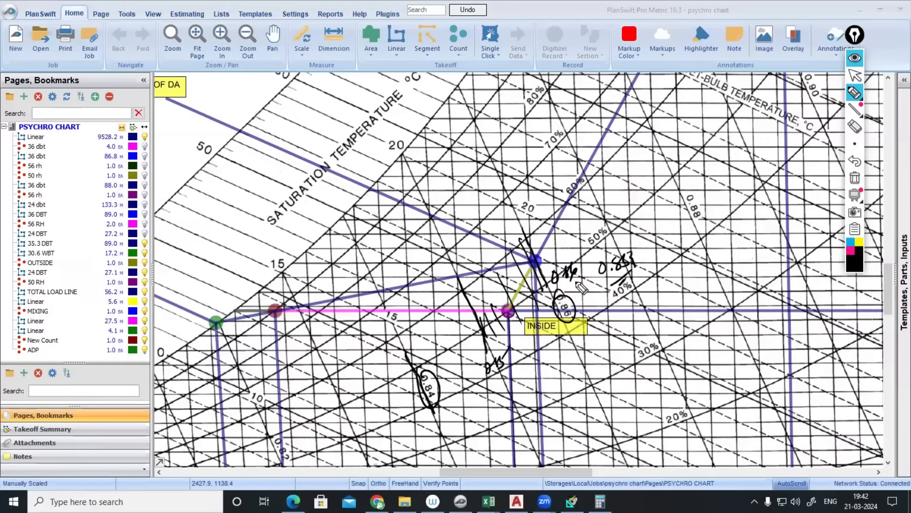
drag(570, 259, 553, 267)
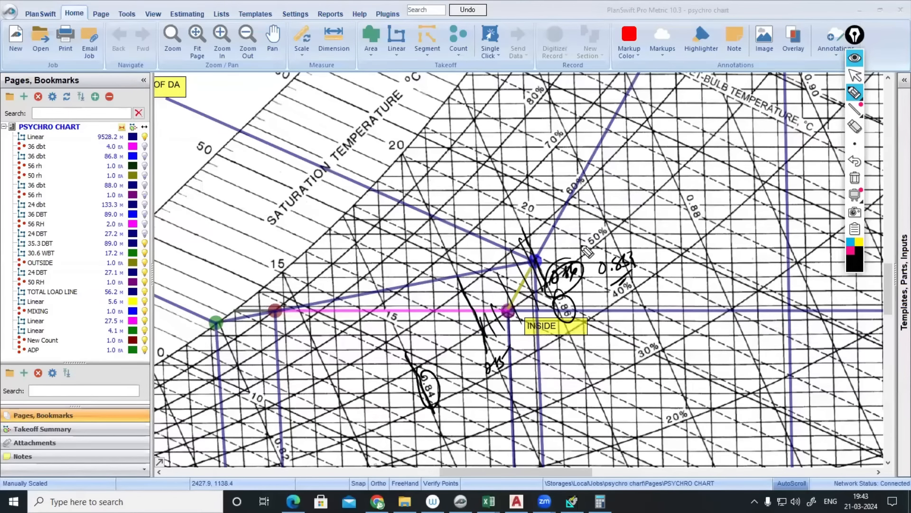
click(854, 57)
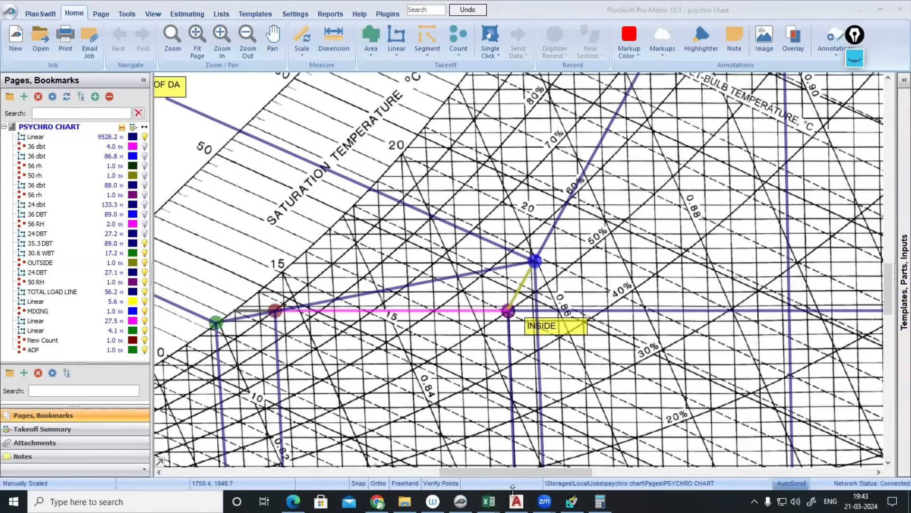
- In the VENTILATION CALCULATIONS sheet, enter labels SP.V in C41 and D in C42
mouse_move(489, 501)
click(441, 427)
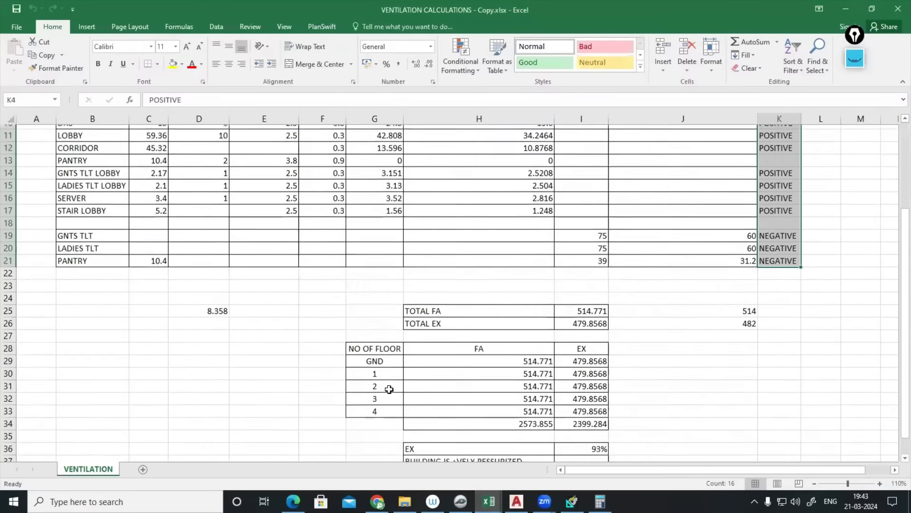
scroll(389, 390, down, 5)
click(133, 341)
text(D)
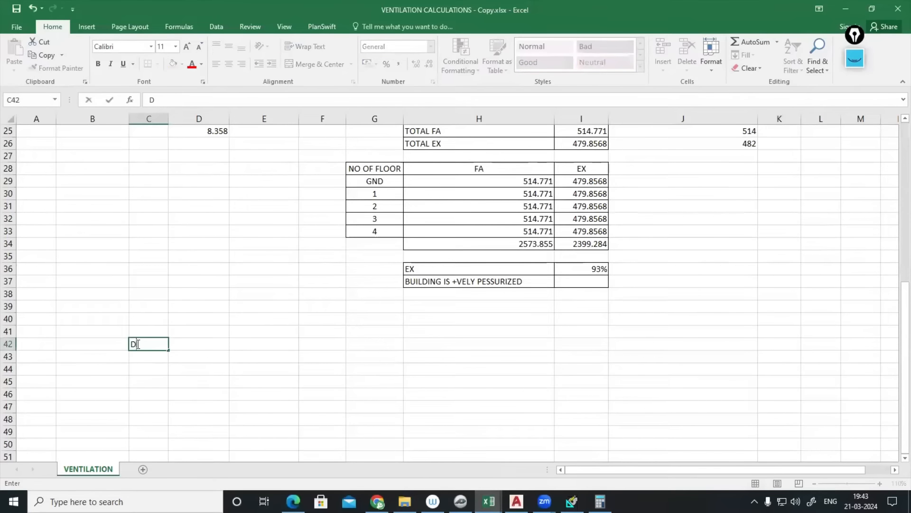
click(155, 331)
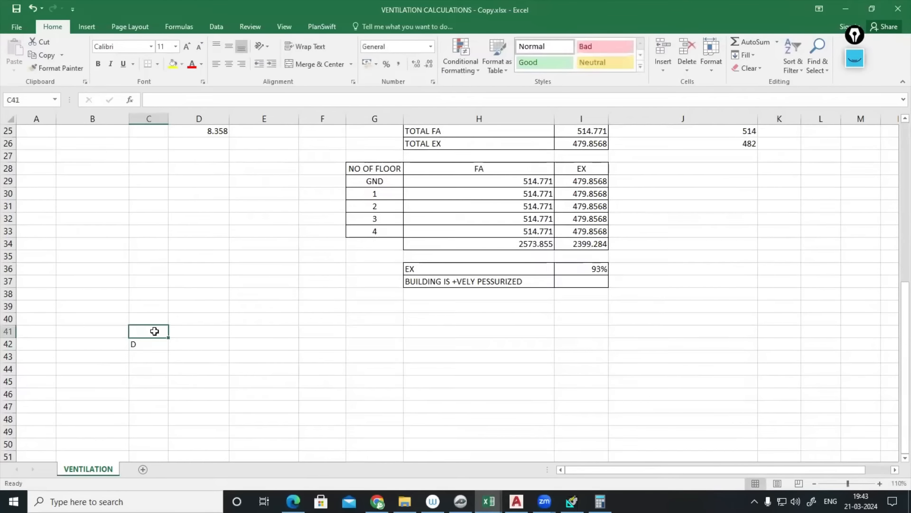
text(SP.V)
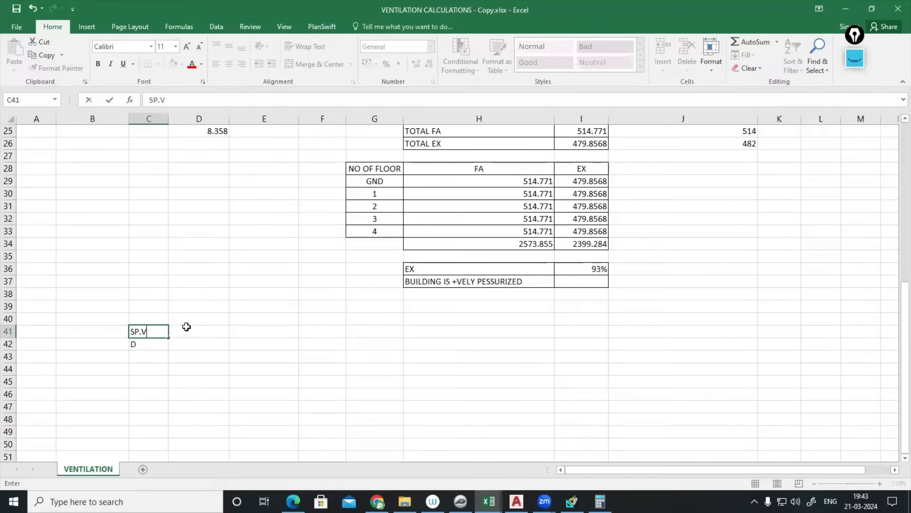
- Enter specific volume 0.86 in D41 with units M3/KG in E41
drag(186, 326, 190, 357)
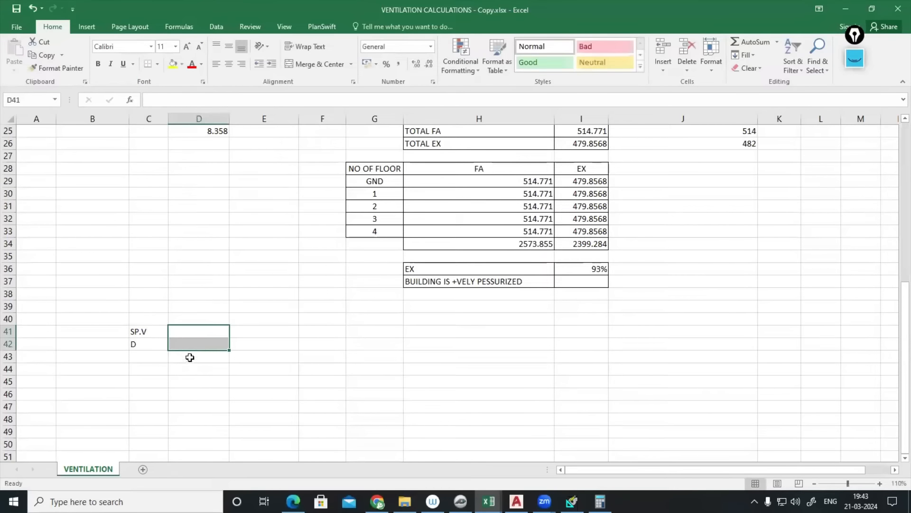
click(204, 335)
text(0.86)
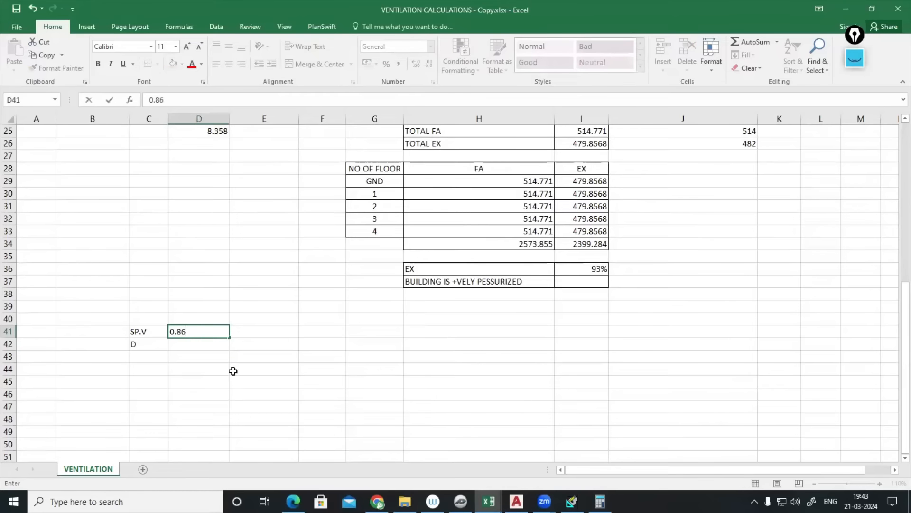
click(257, 334)
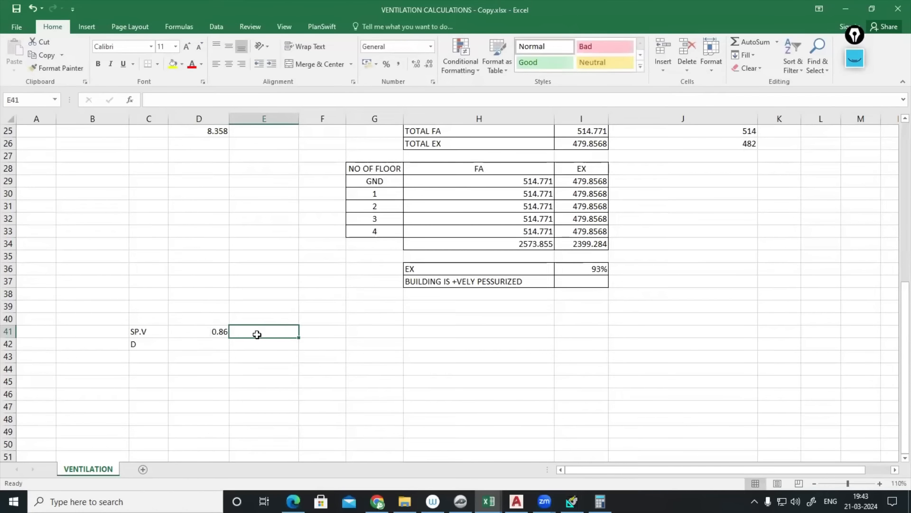
text(M3/)
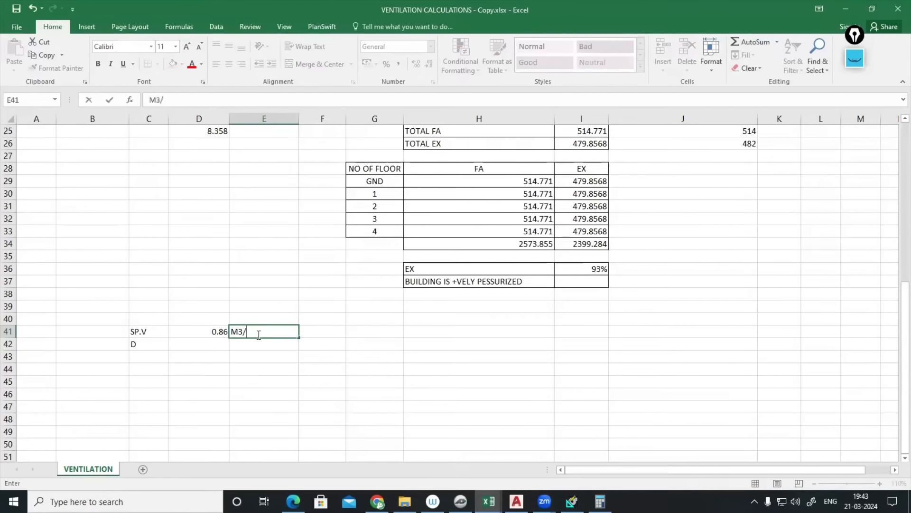
text(KG)
click(220, 343)
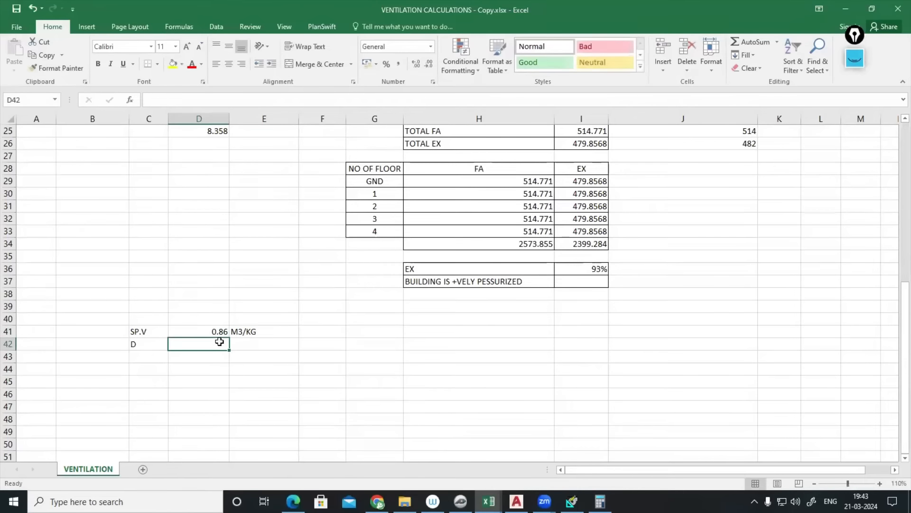
- Compute density in D42 as =1/D41 and label E42 KG/M3
text(=)
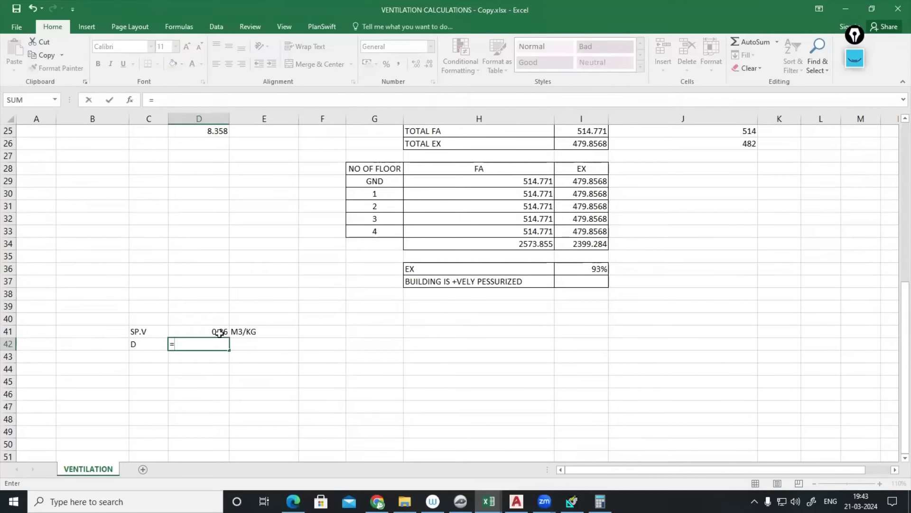
text(1/)
click(223, 331)
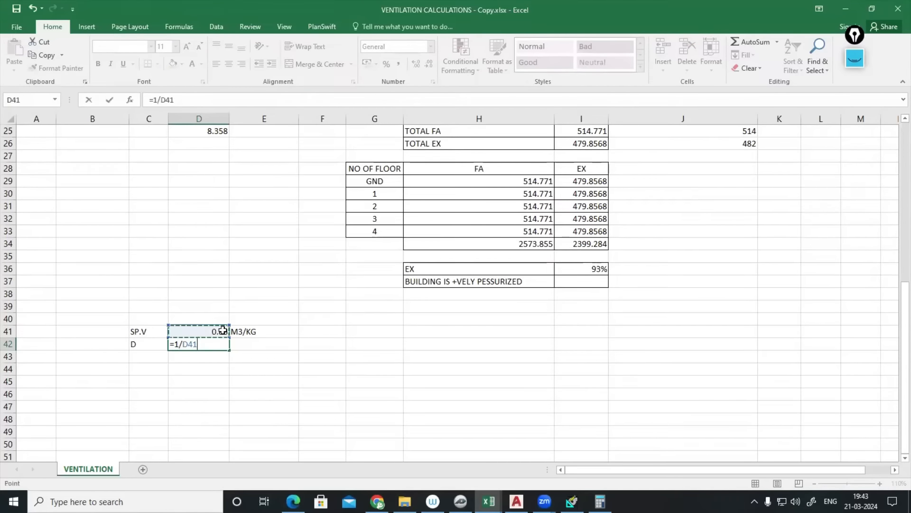
key(Return)
click(255, 346)
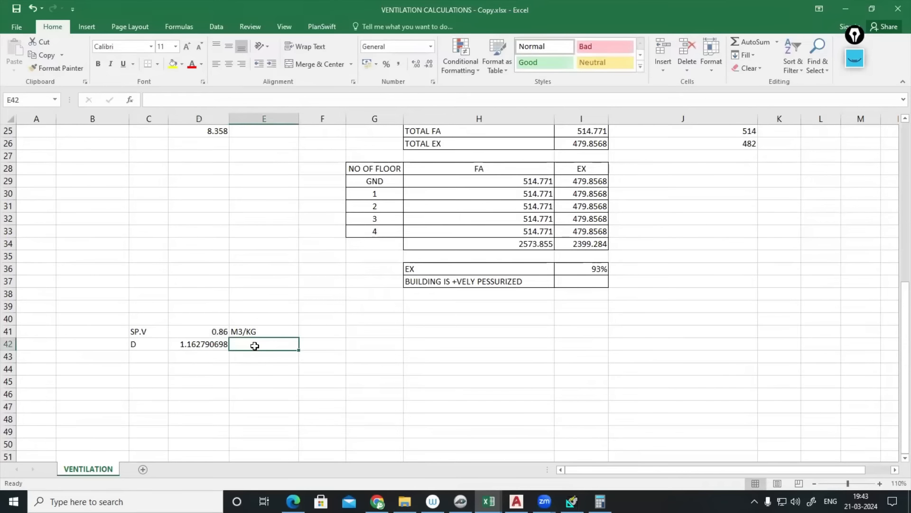
text(KG/M3)
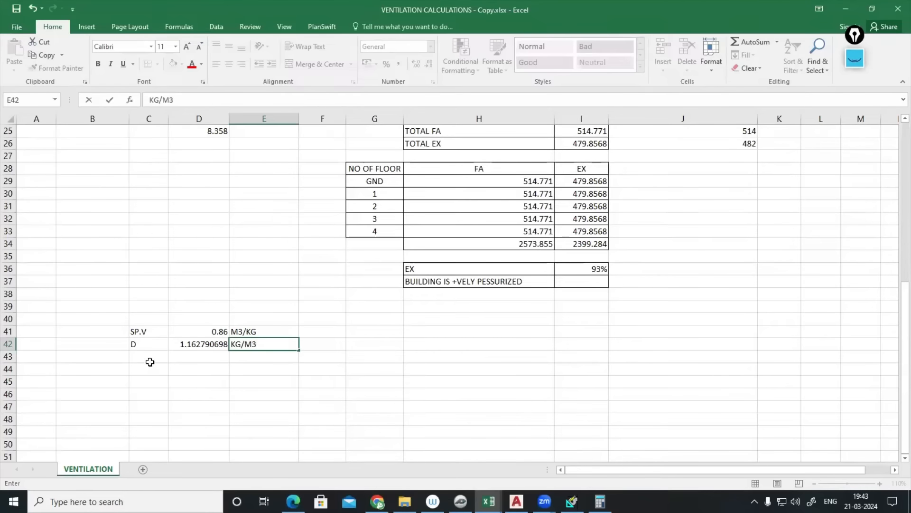
- Enter AFR in C43 with 2655 in D43 and LPS in E43
click(150, 362)
text(AFR)
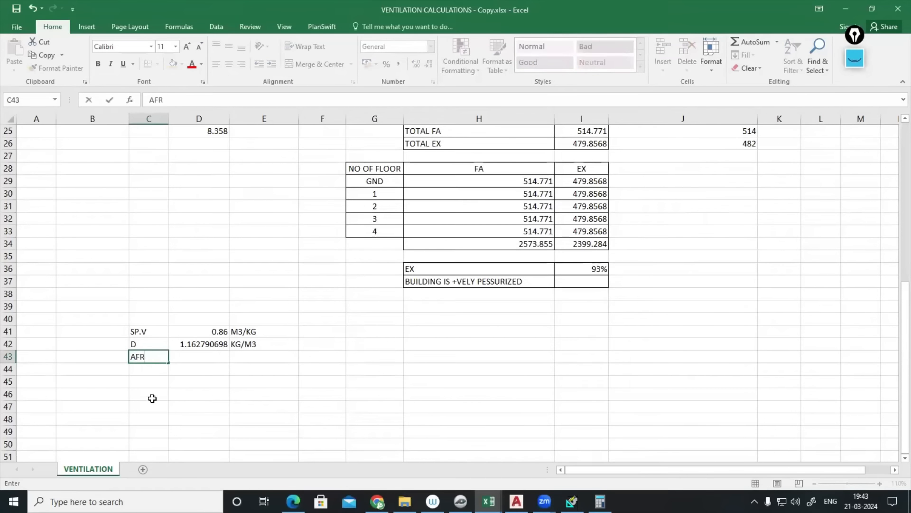
click(202, 357)
text(2)
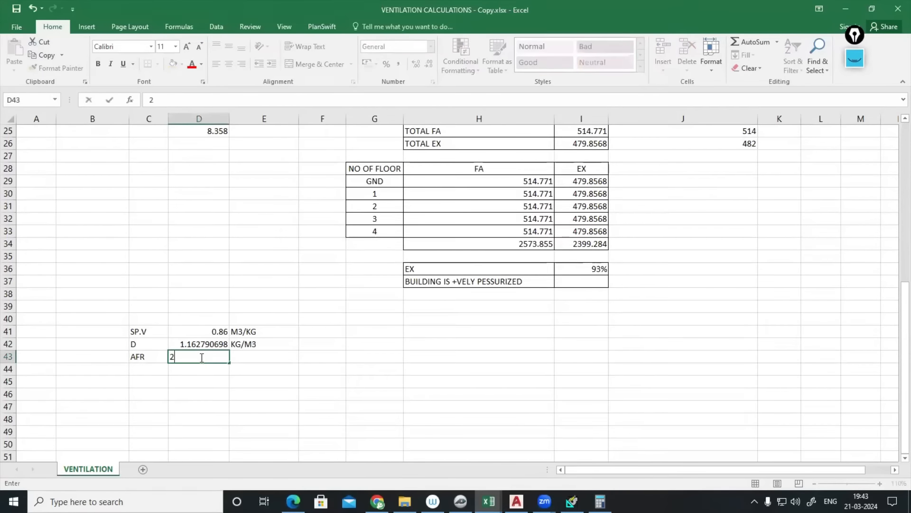
text(655)
click(256, 354)
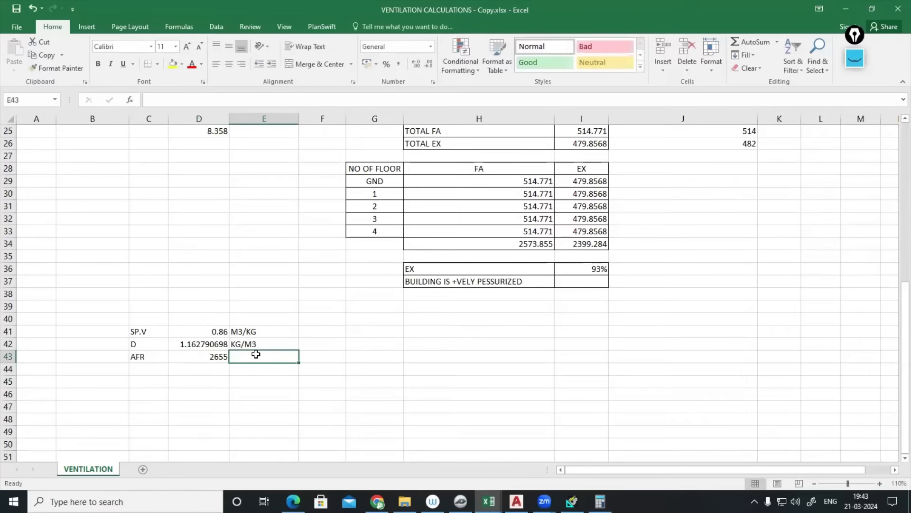
text(LPS)
click(216, 367)
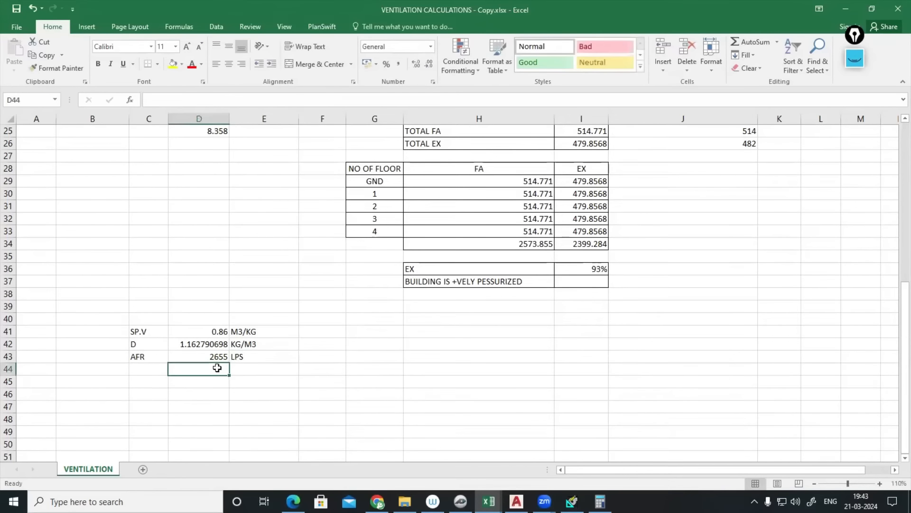
- Convert the airflow in D44 with =D43/1000 and label E44 M3/S
scroll(217, 368, down, 1)
text(=)
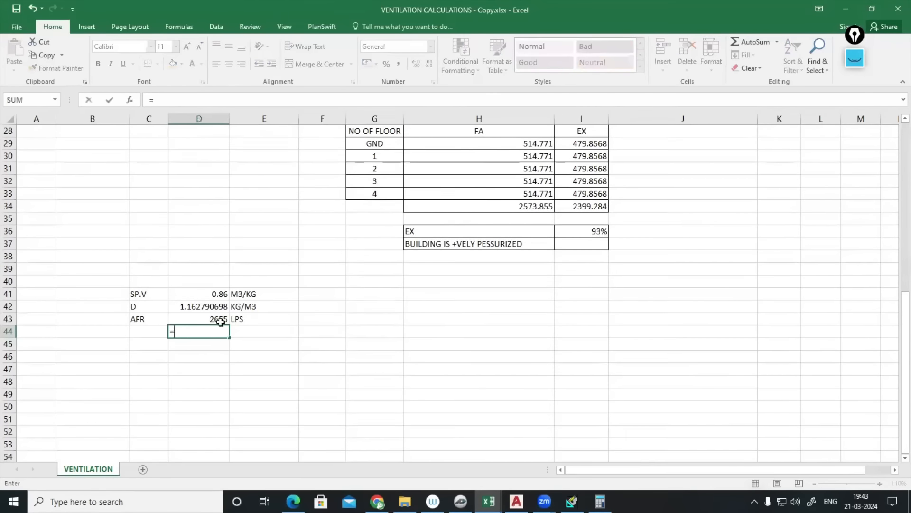
click(222, 320)
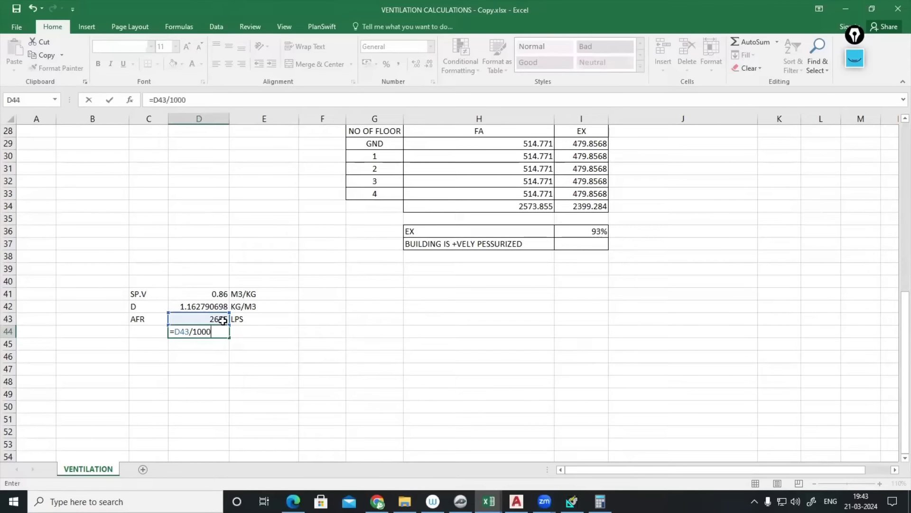
key(Return)
click(257, 329)
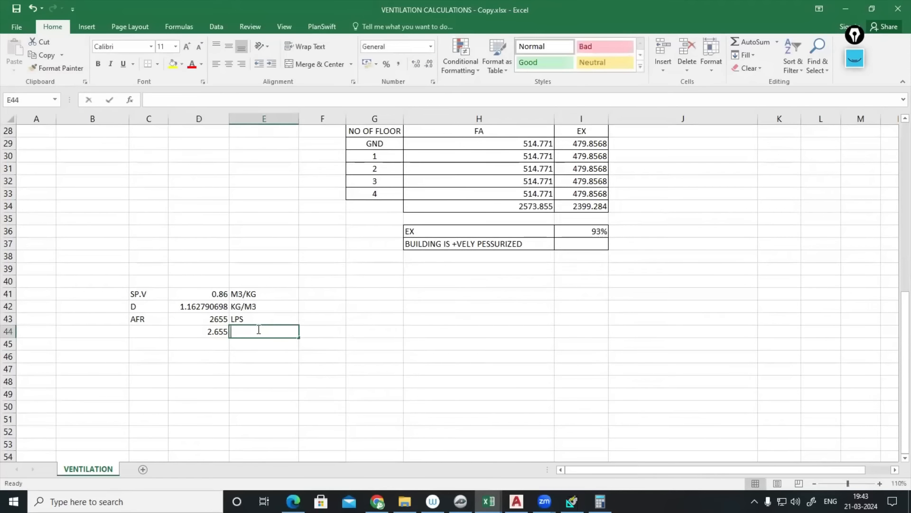
text(M3/S)
click(269, 390)
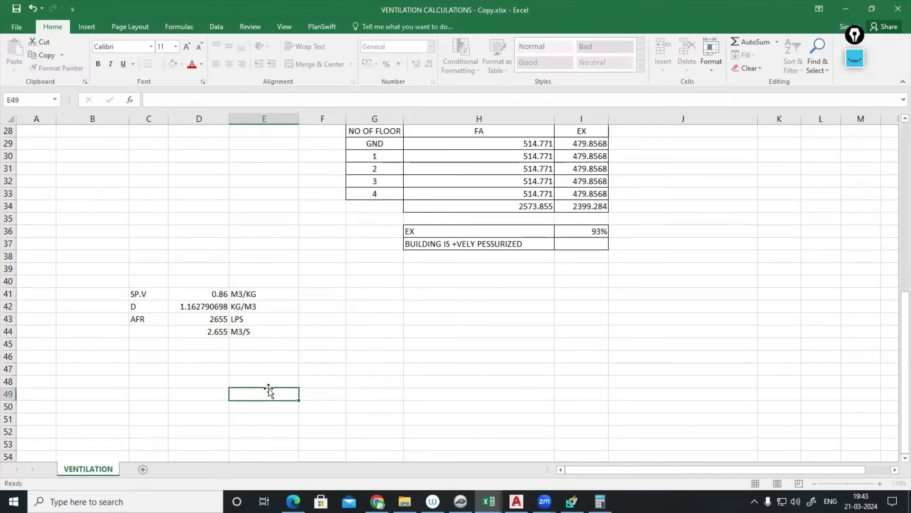
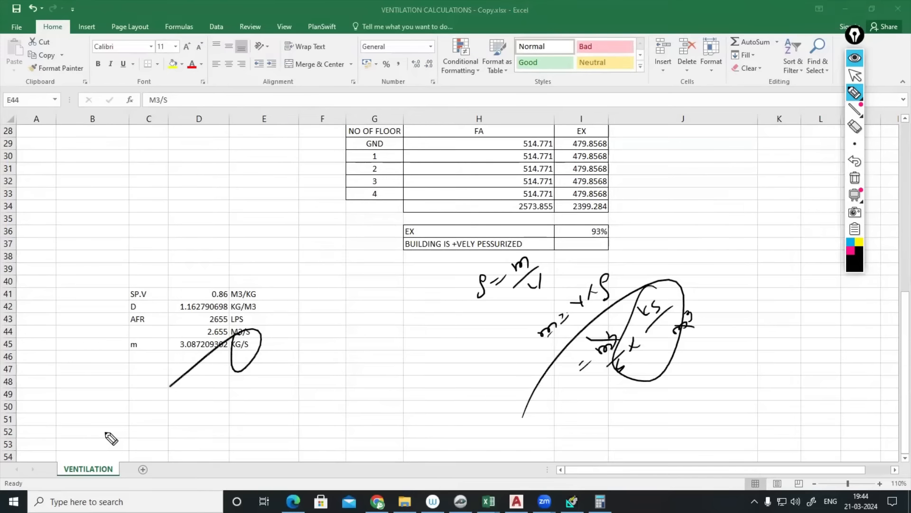
- Clear the ink sketches and bring up the psychrometric chart in PlanSwift
click(855, 58)
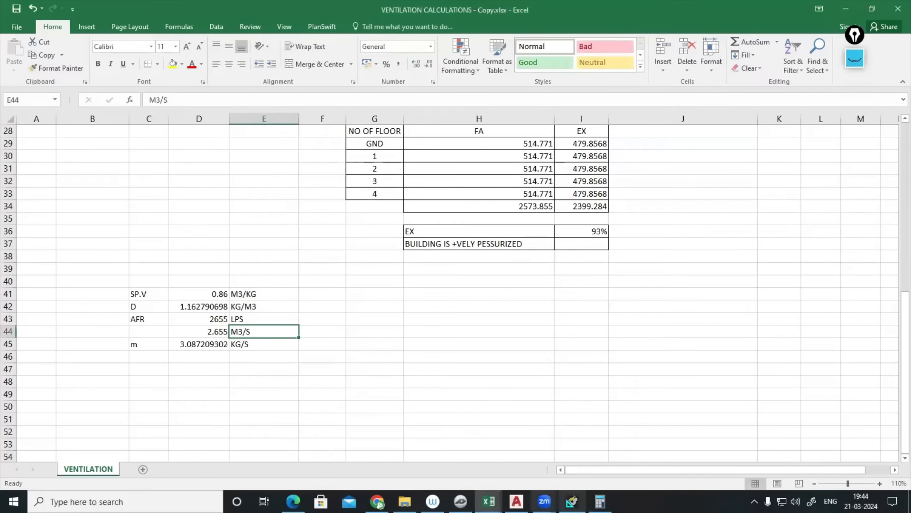
click(460, 501)
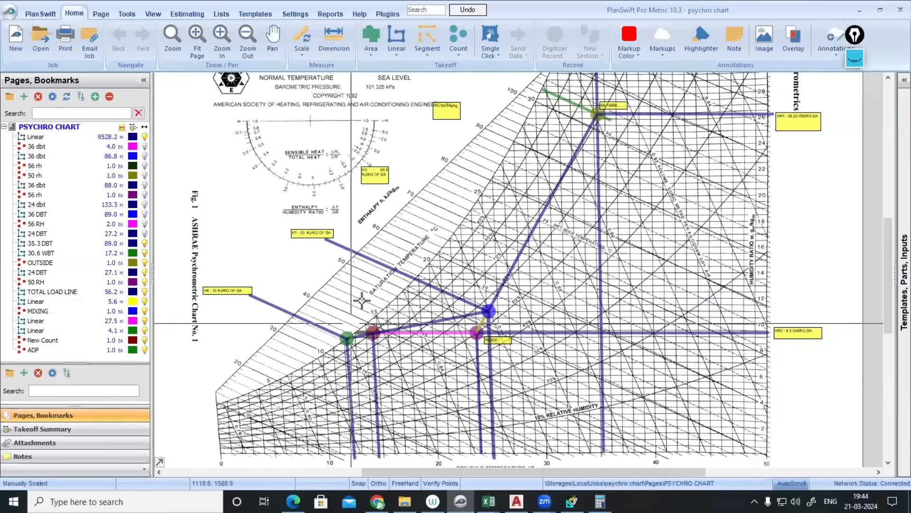
- Zoom in on the H1/H4 enthalpy labels and erase the earlier ink
scroll(447, 309, up, 2)
drag(500, 264, 598, 251)
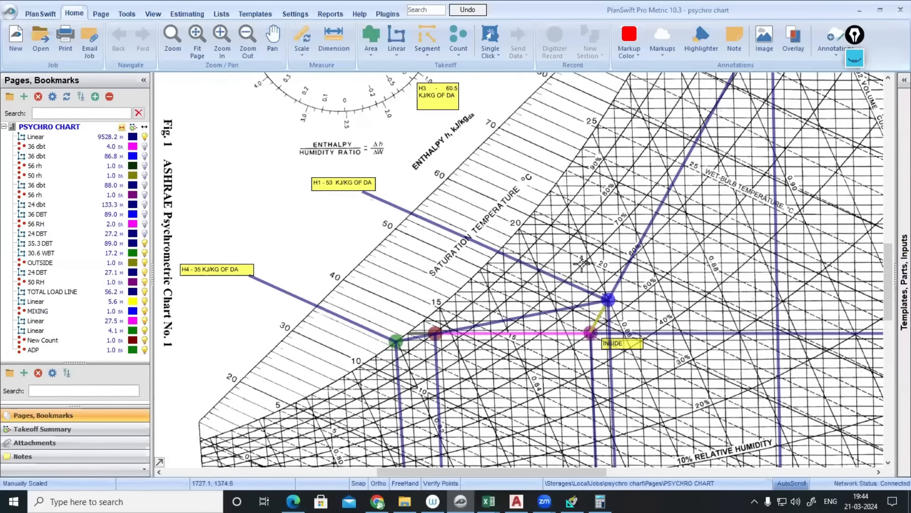
click(854, 58)
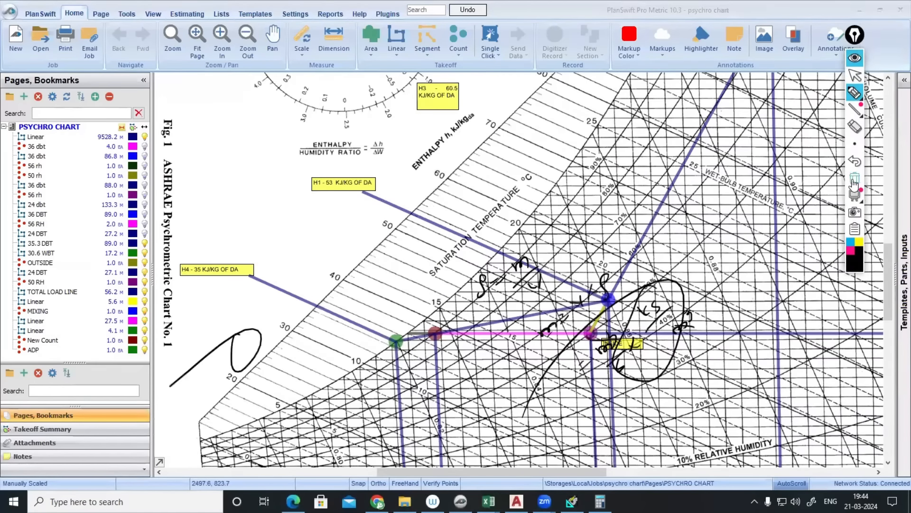
click(854, 178)
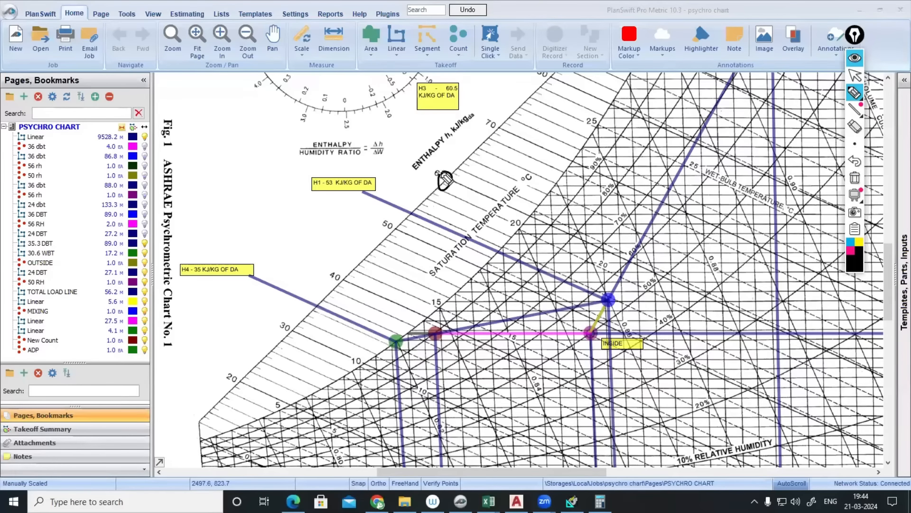
- Sketch Qt = m x (H1 - H2) over the chart, clear it, and return to Excel
mouse_move(446, 179)
mouse_down()
mouse_move(477, 196)
mouse_move(489, 168)
mouse_move(498, 183)
mouse_move(551, 137)
mouse_move(583, 127)
mouse_move(587, 104)
mouse_move(578, 145)
mouse_up()
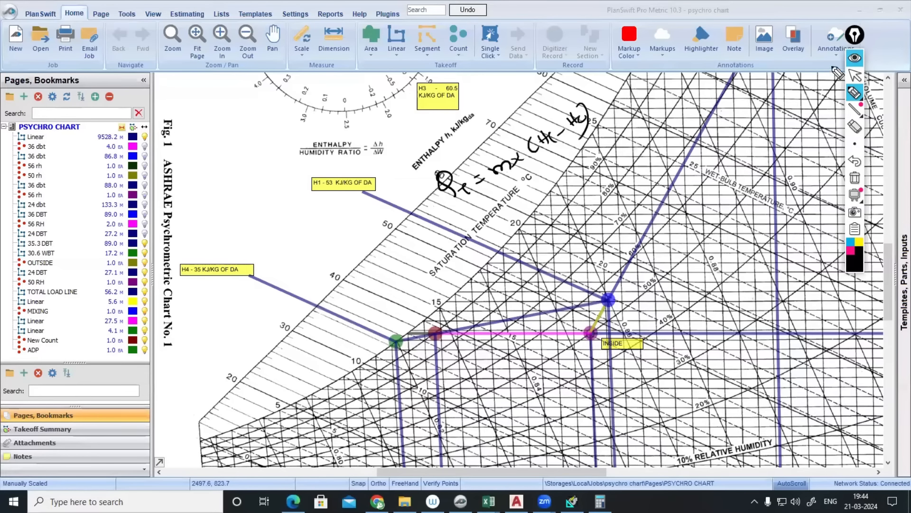
click(854, 58)
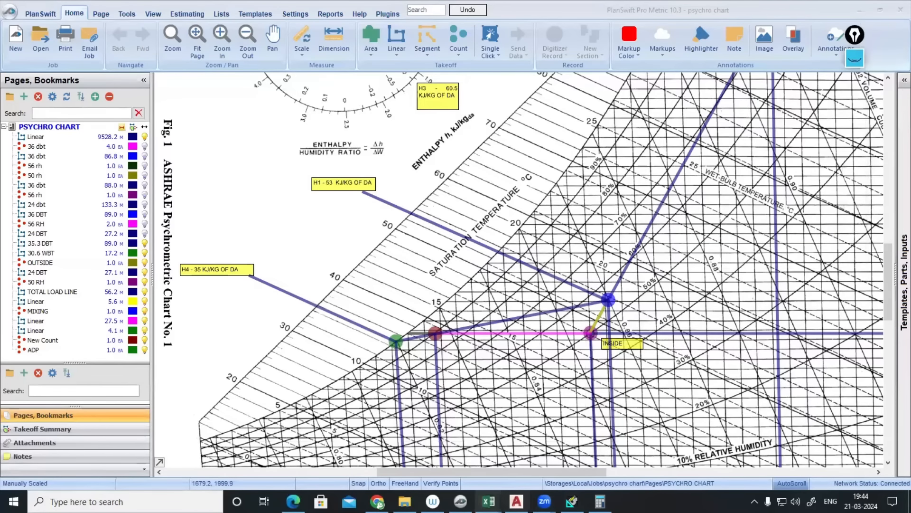
mouse_move(489, 501)
click(451, 443)
- Add the labels H1 and H2 in cells C46 and C47
click(155, 361)
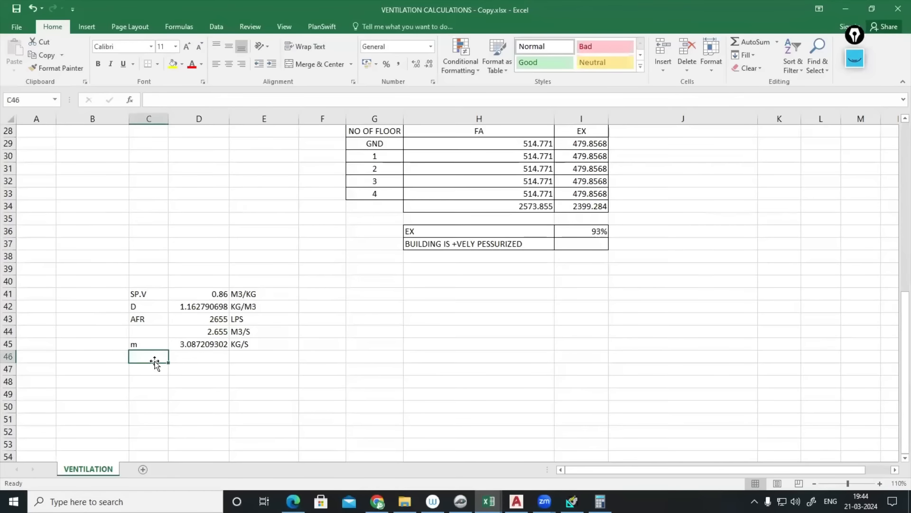
text(H1)
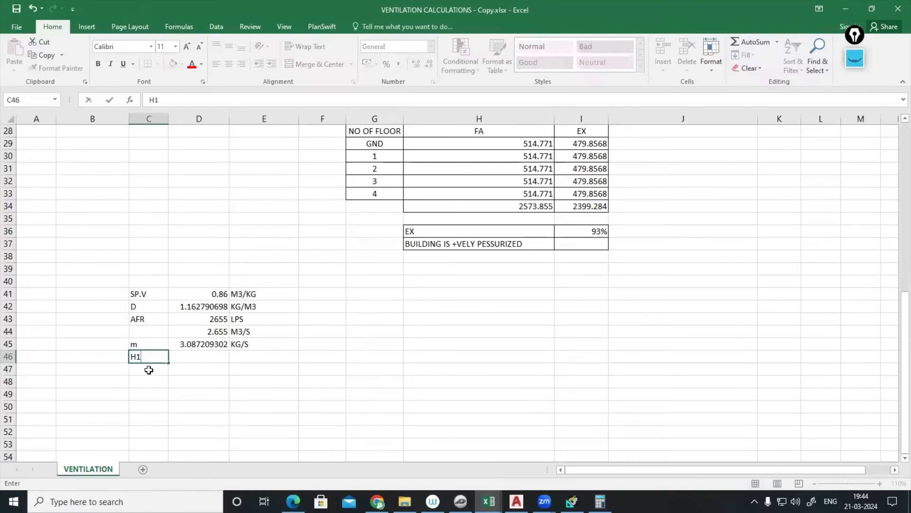
key(Return)
text(H)
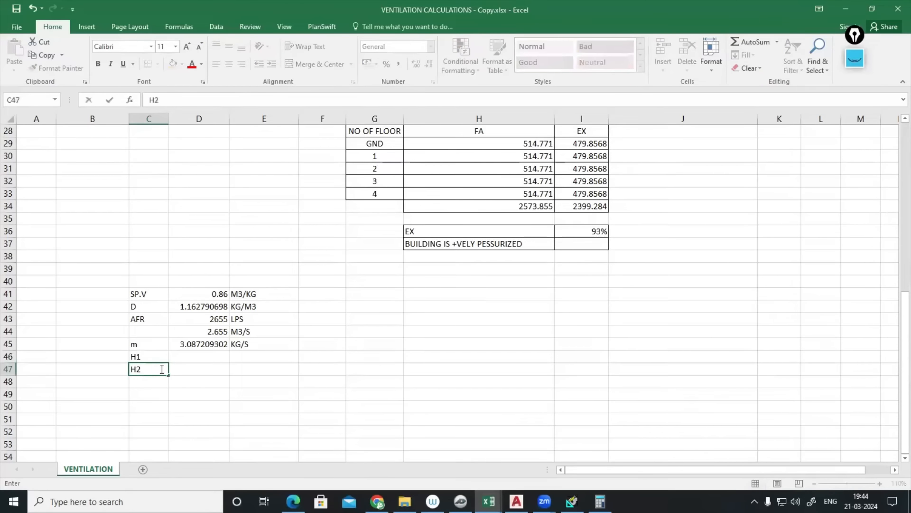
text(2)
- Read H1 off the chart, then enter 53 in D46 with unit KJ/KG in E46
click(460, 500)
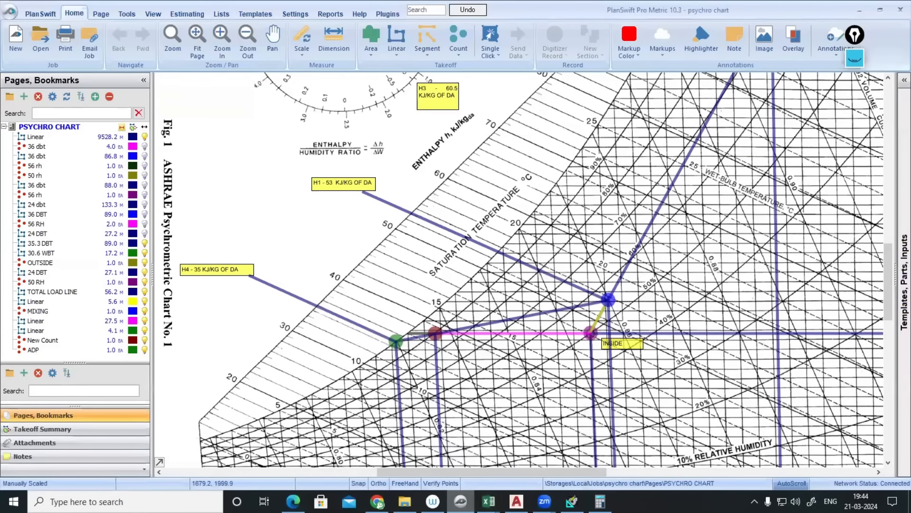
click(489, 501)
click(202, 360)
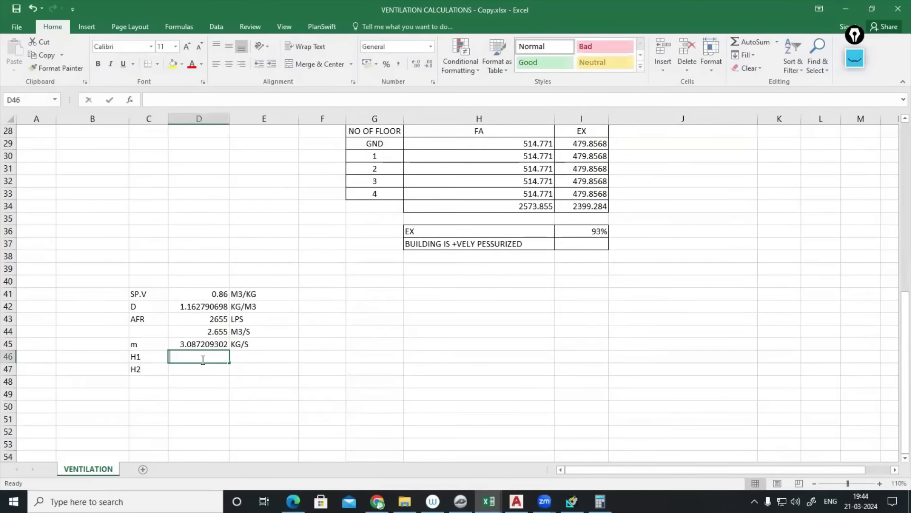
text(53)
click(243, 362)
text(K)
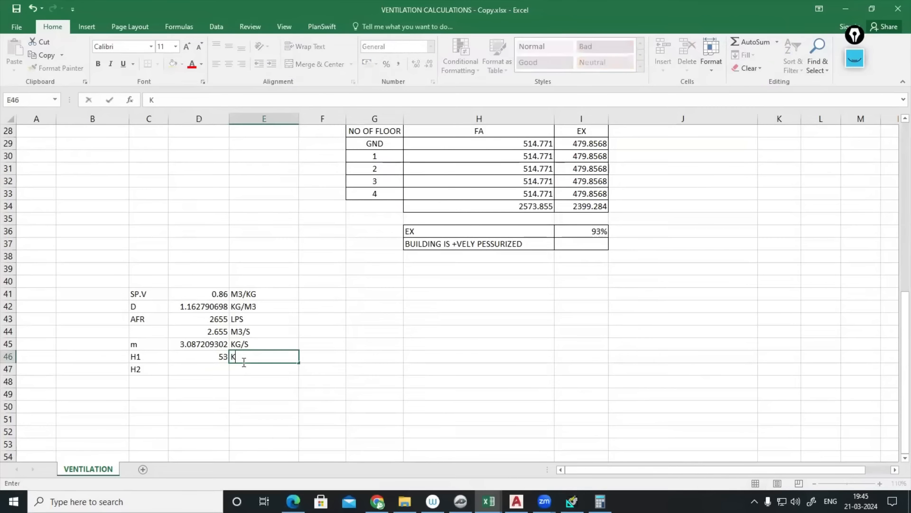
text(J/KG)
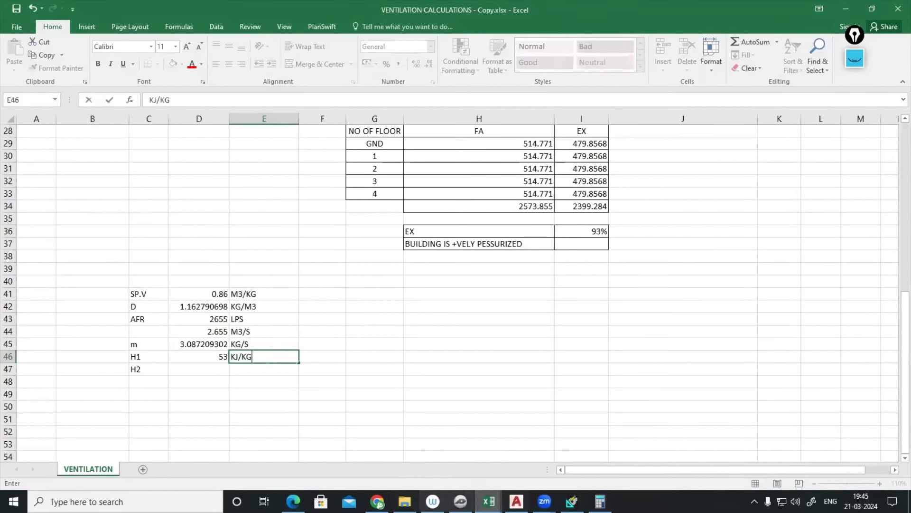
click(460, 501)
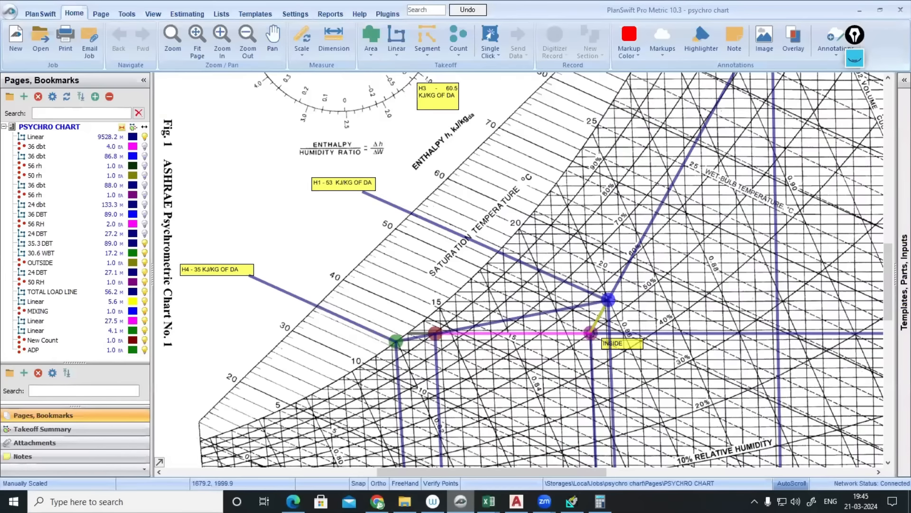
- Change the H4 chart note's text to H2, so it reads H2 - 35 KJ/KG OF DA
double_click(191, 270)
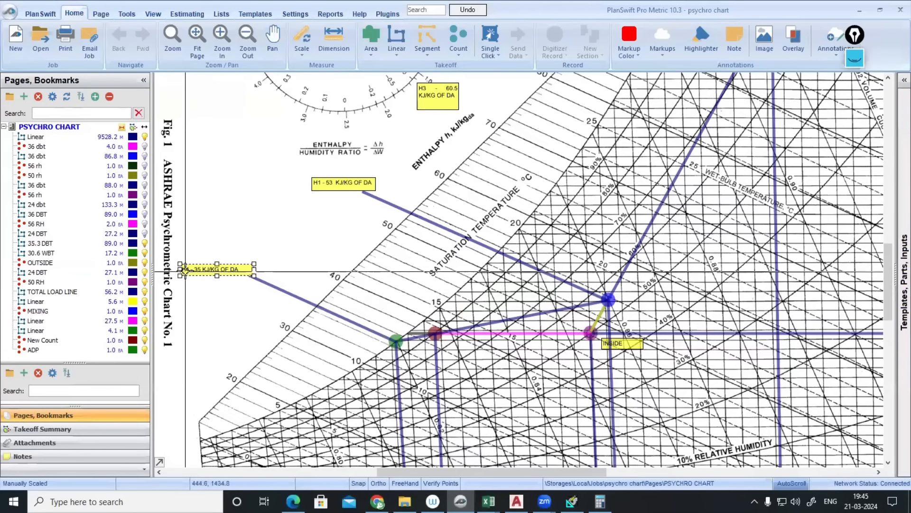
double_click(346, 180)
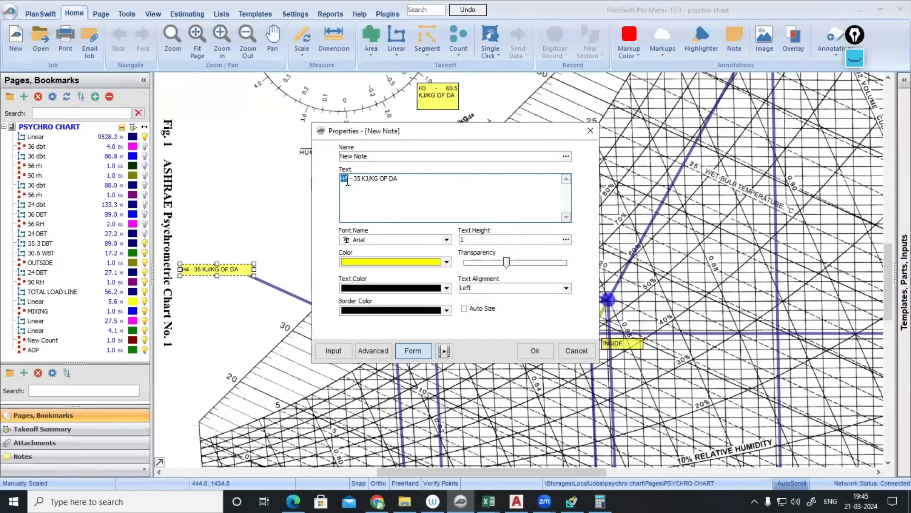
key(BackSpace)
text(2)
click(534, 351)
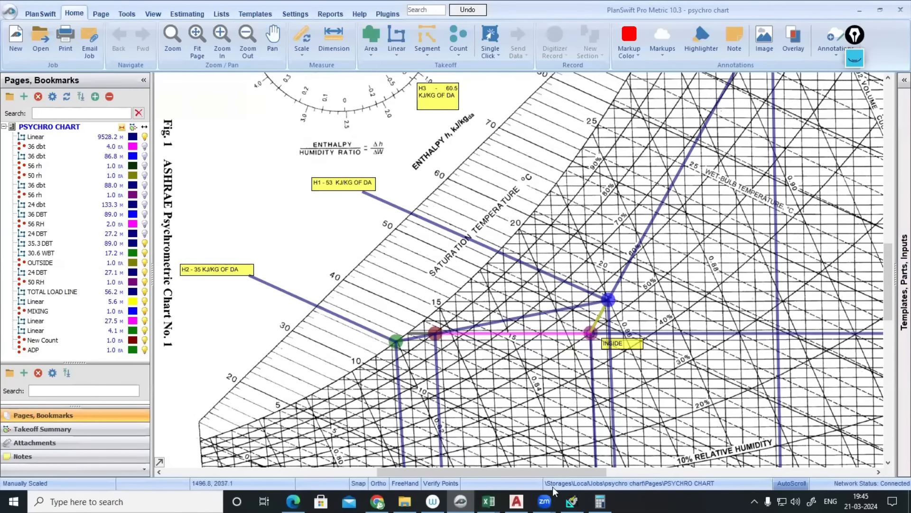
- Back in Excel, enter 35 as the H2 value in D47
mouse_move(517, 501)
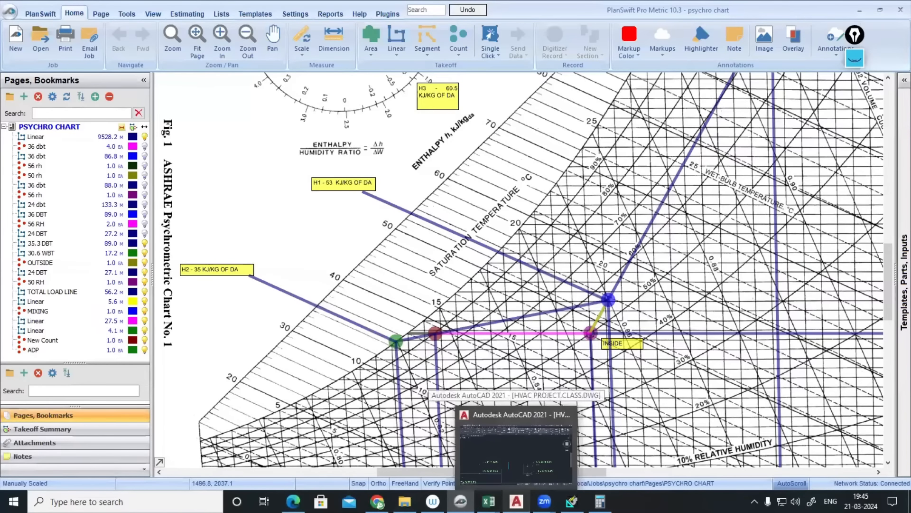
mouse_move(489, 501)
click(446, 450)
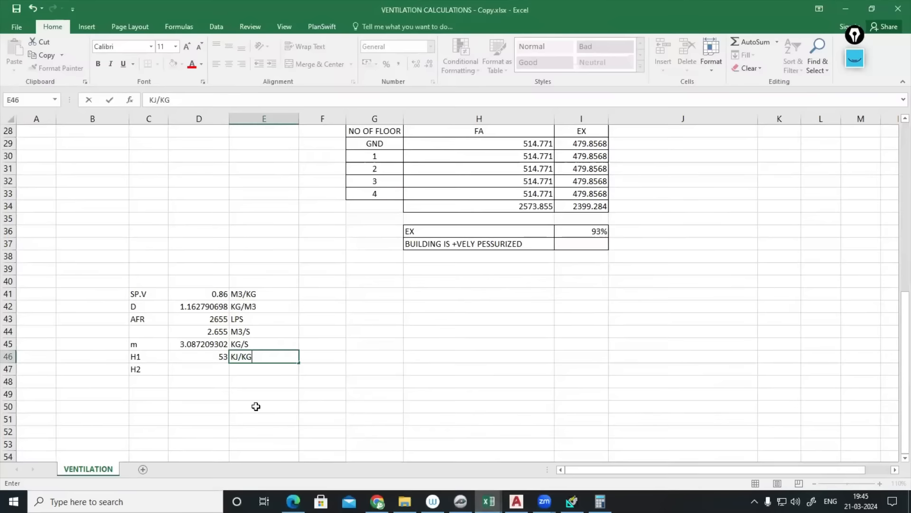
click(205, 369)
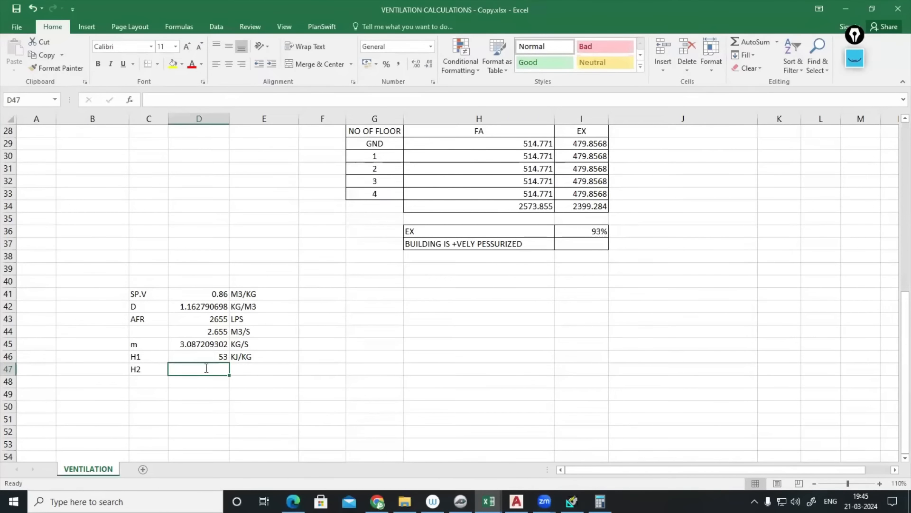
text(35)
- Label C49 QT and compute D49 as =D45*(D46-D47), giving 55.56976744
click(189, 394)
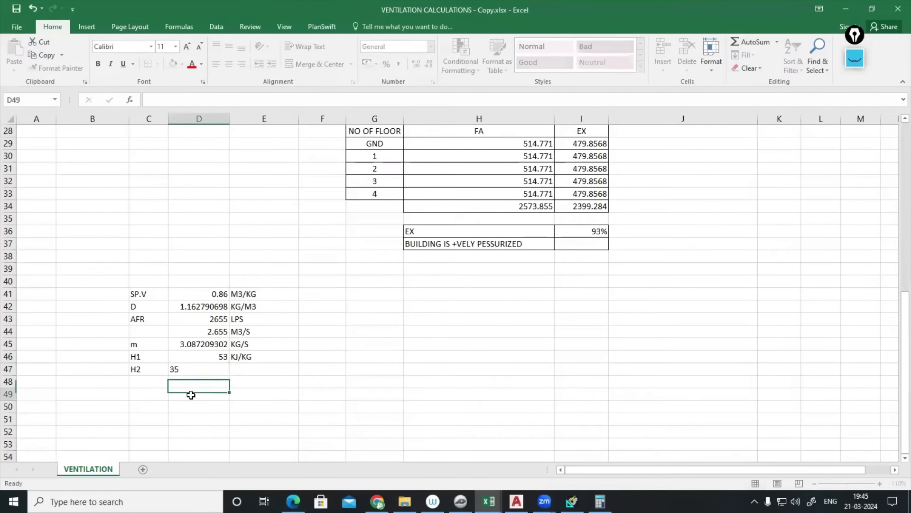
click(147, 392)
text(QT)
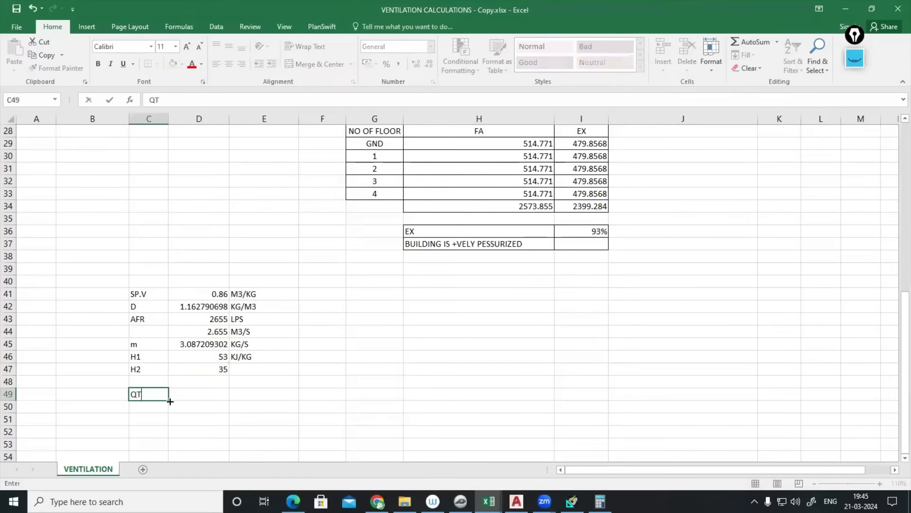
click(199, 393)
text(=)
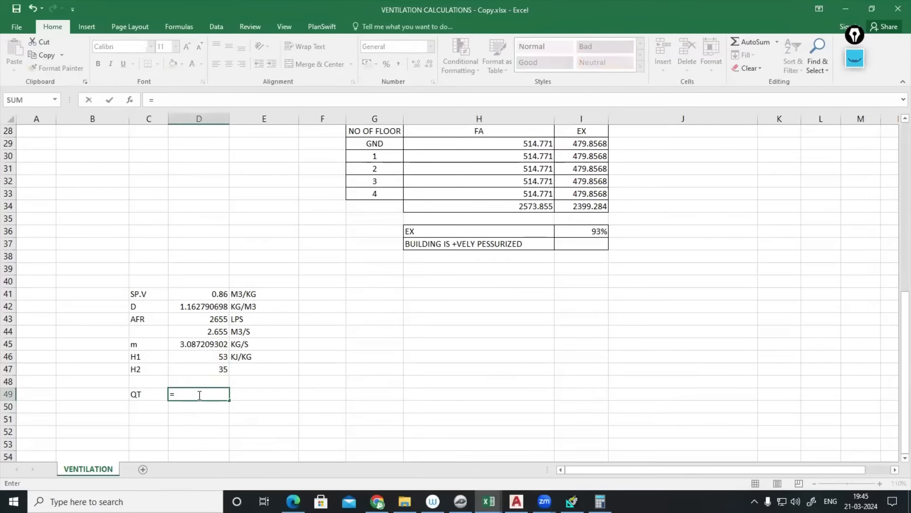
click(199, 344)
text(*)
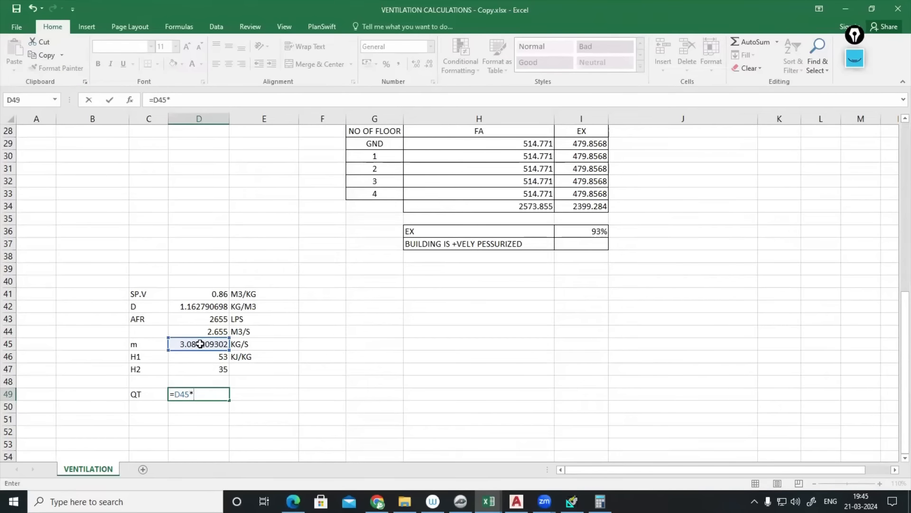
text(()
click(211, 357)
text(-)
click(216, 372)
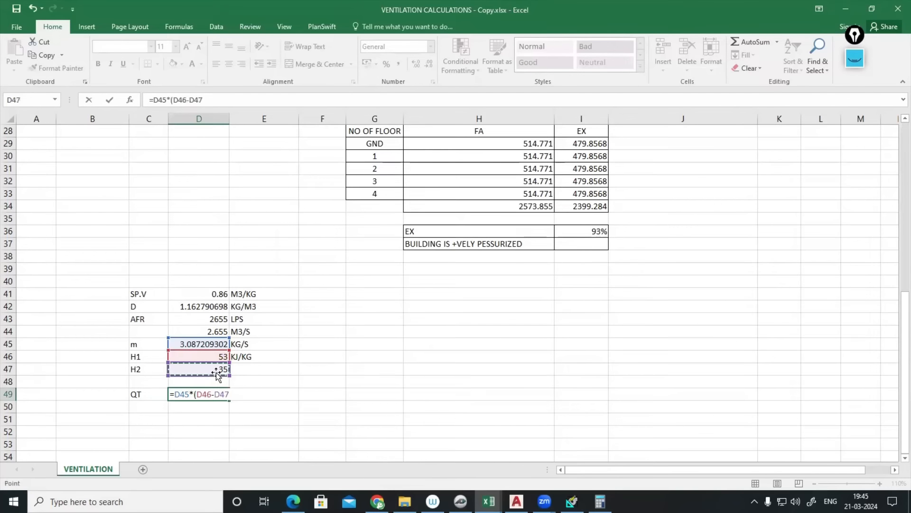
key(Return)
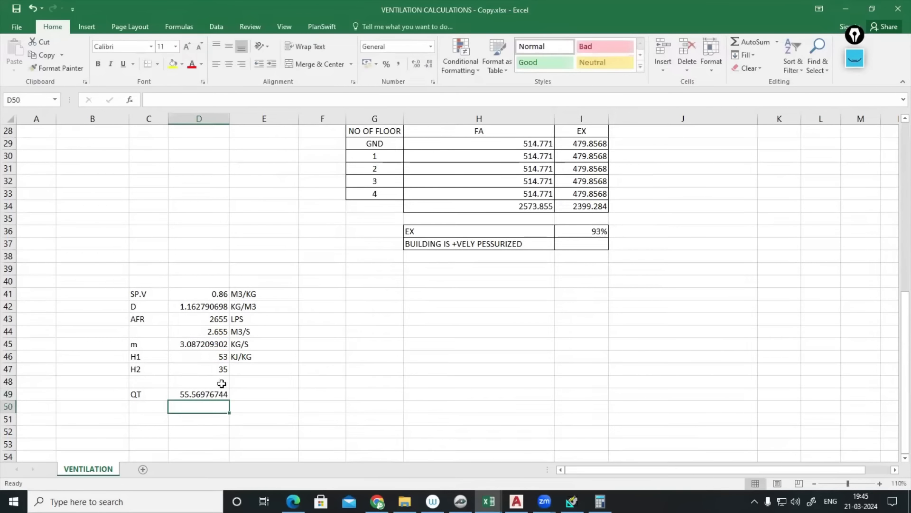
- Copy the KJ/KG unit from E46 down to E47 for H2
click(256, 359)
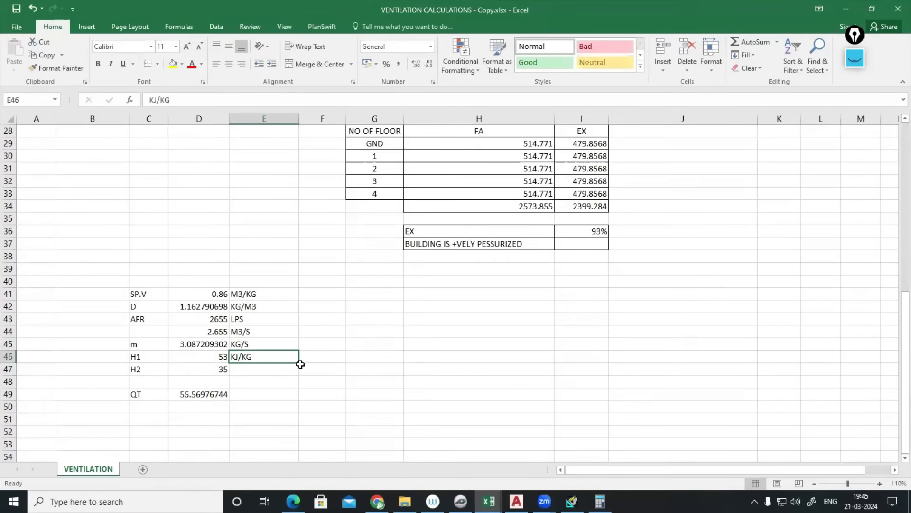
drag(299, 362, 285, 373)
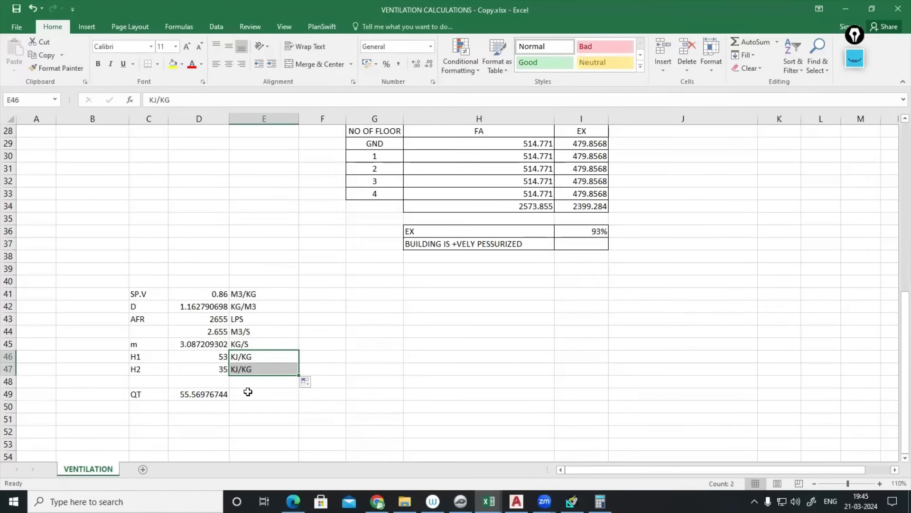
click(248, 391)
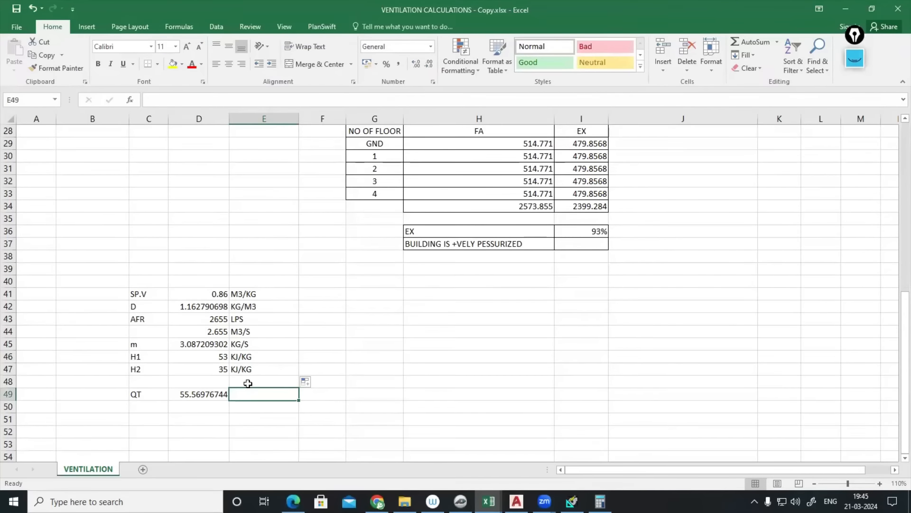
click(855, 57)
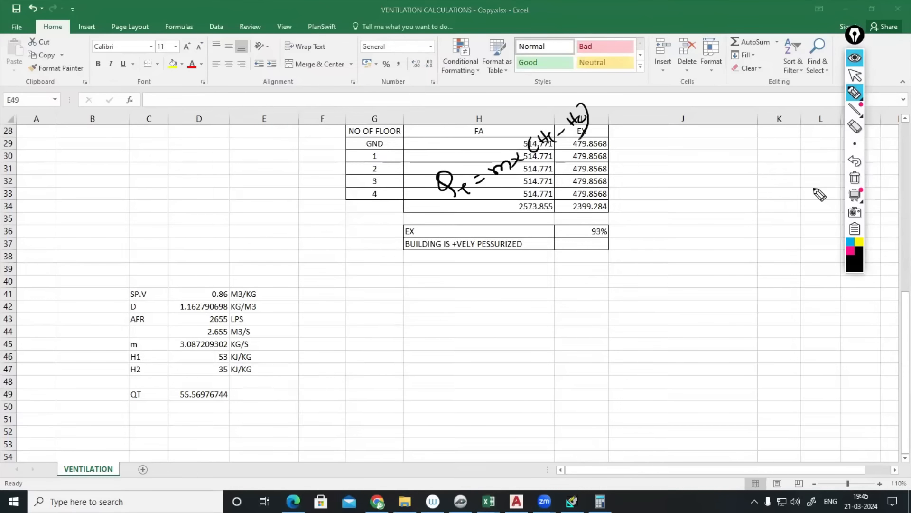
- Sketch ink notes beside the FA figures and 93% exhaust totals, then clear them
mouse_move(522, 195)
mouse_down()
mouse_move(510, 183)
mouse_move(518, 183)
mouse_up()
mouse_move(518, 223)
mouse_down()
mouse_move(535, 236)
mouse_move(525, 253)
mouse_up()
drag(545, 250, 540, 259)
drag(567, 219, 566, 232)
drag(562, 227, 572, 225)
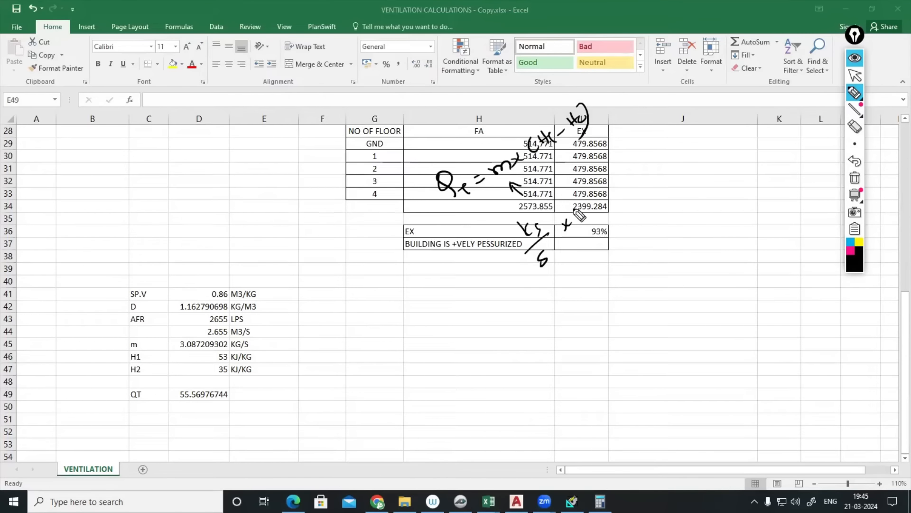
mouse_move(569, 192)
mouse_down()
mouse_move(584, 209)
mouse_move(600, 202)
mouse_move(598, 231)
mouse_up()
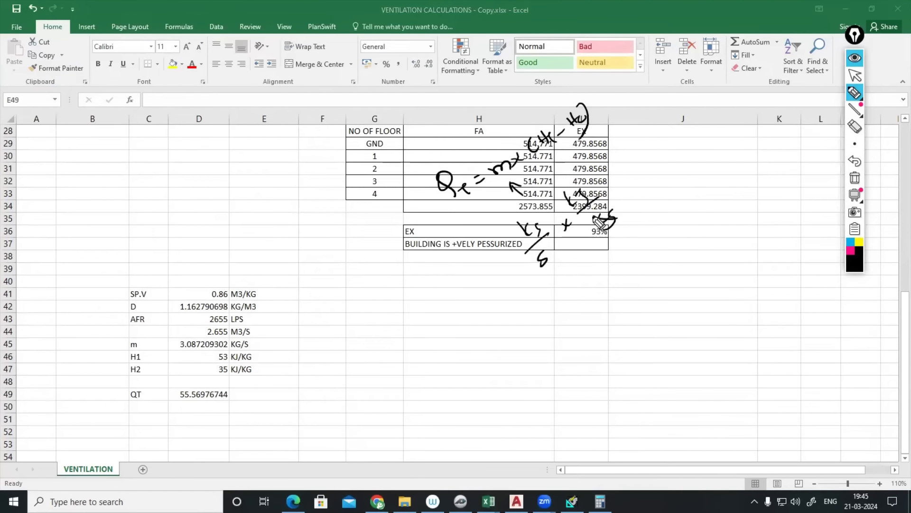
drag(522, 236, 551, 227)
mouse_move(637, 159)
mouse_down()
mouse_move(674, 183)
mouse_move(681, 173)
mouse_move(662, 146)
mouse_up()
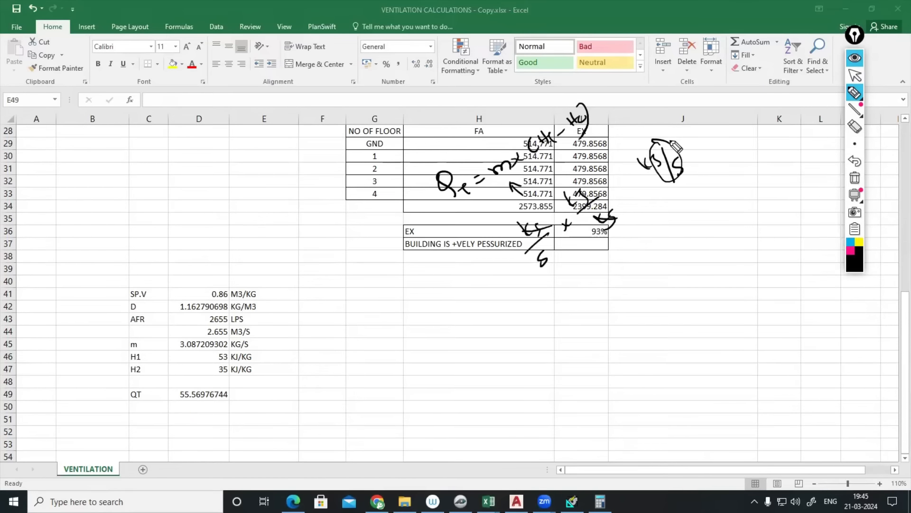
drag(632, 176, 636, 174)
click(855, 57)
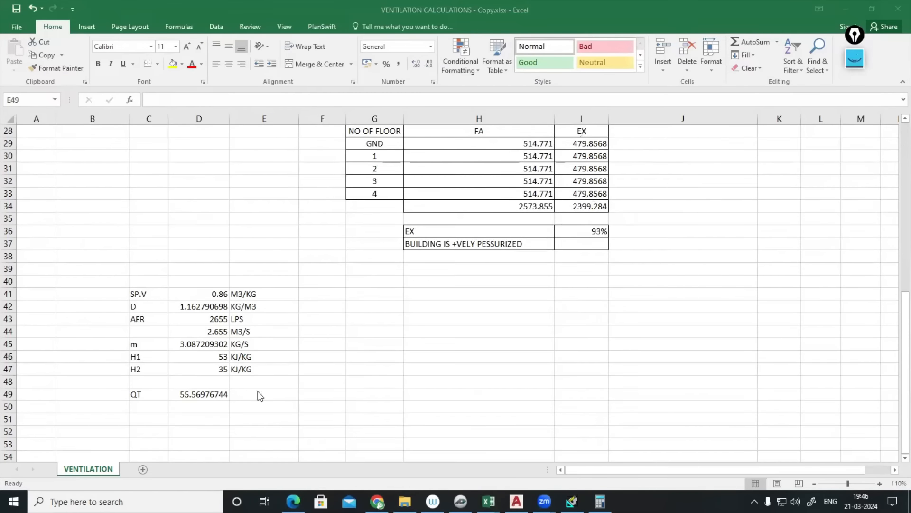
- Enter the unit KW in E49 beside the QT result
click(259, 394)
text(KW)
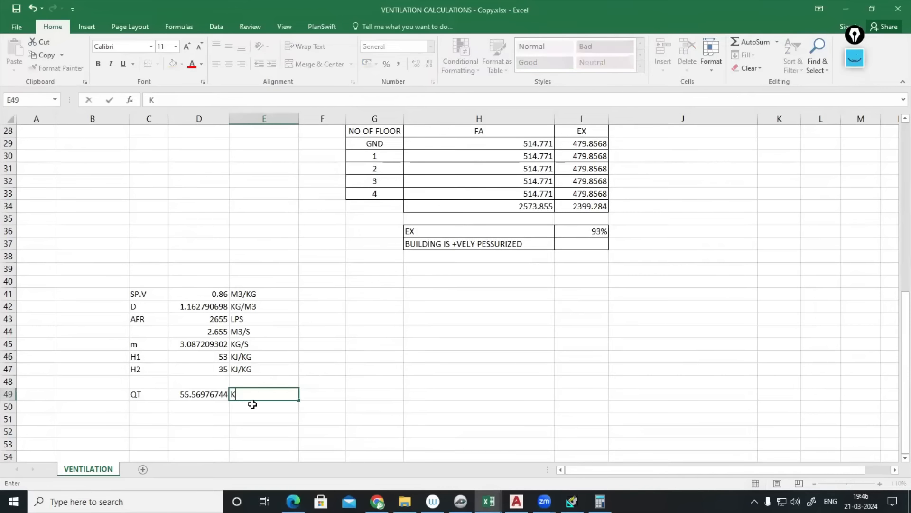
click(338, 346)
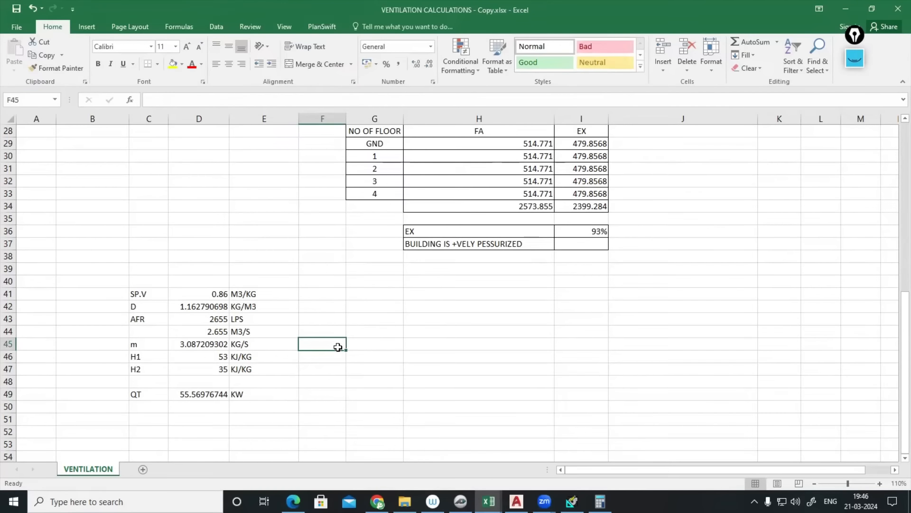
- Compare the HAP report with the chart, exit Reports Viewer, and open FAHU's air system properties
click(571, 501)
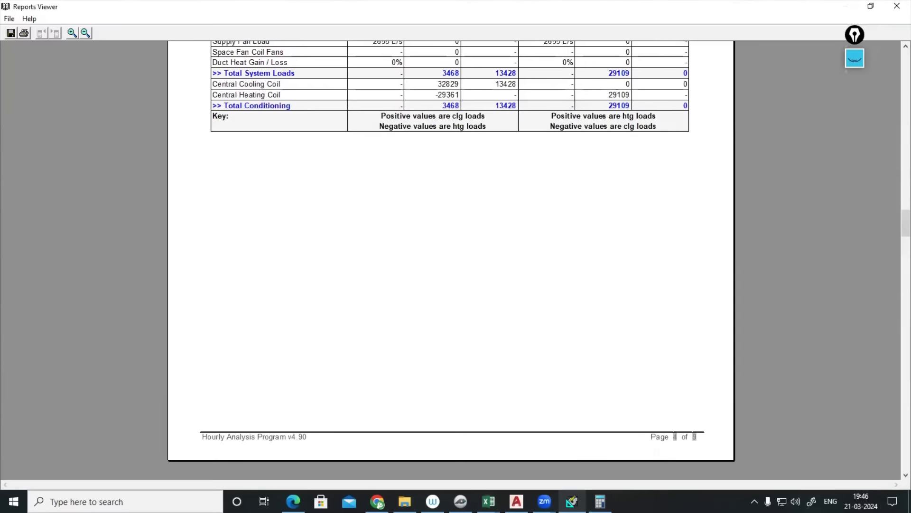
click(460, 501)
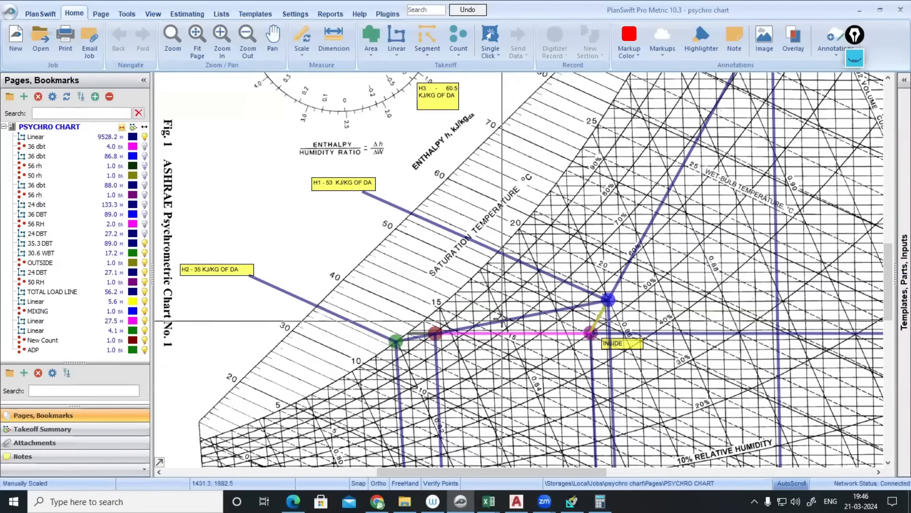
scroll(501, 320, down, 1)
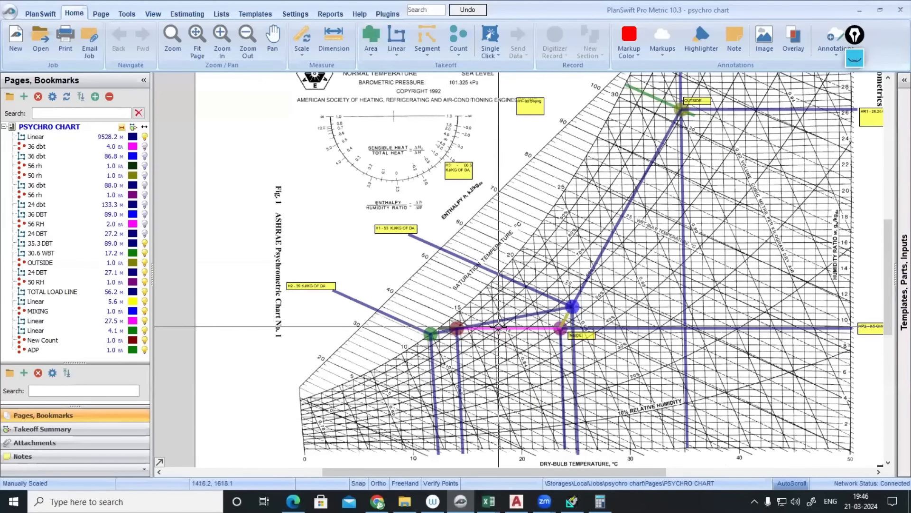
click(572, 501)
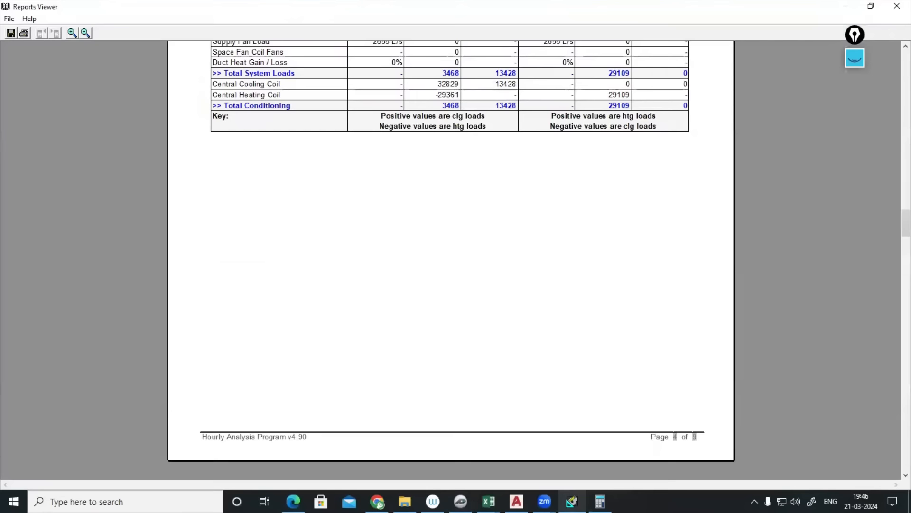
click(9, 18)
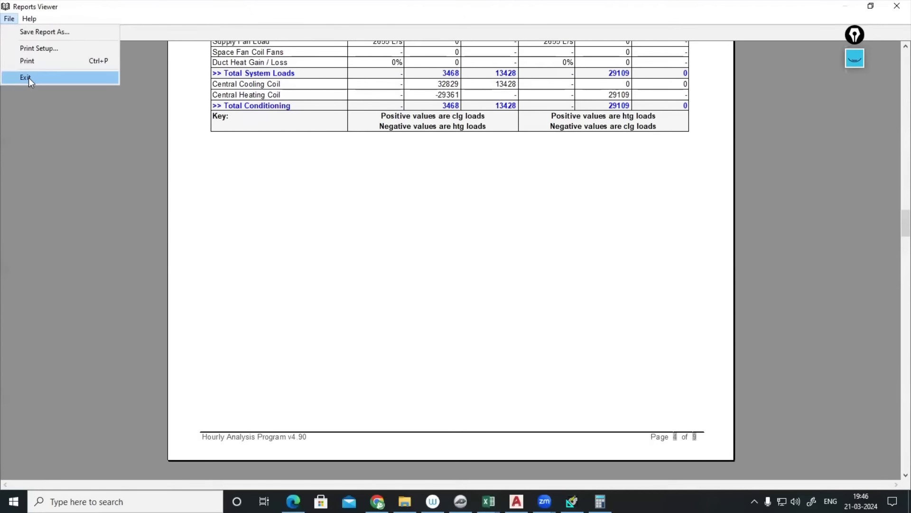
click(26, 77)
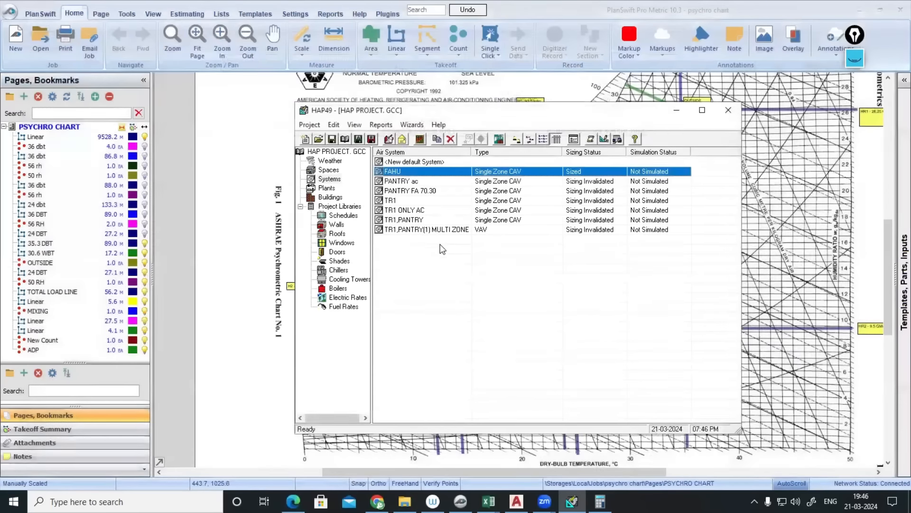
double_click(405, 172)
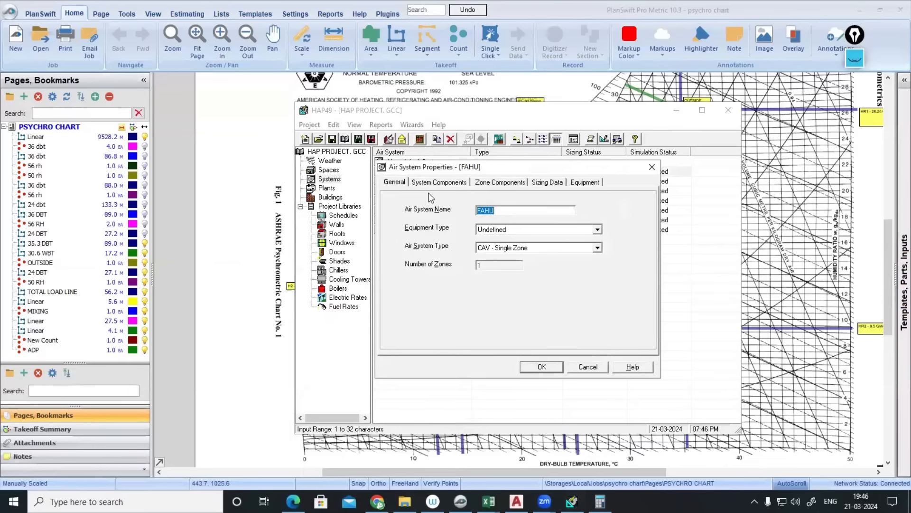
- Check the FAHU 90-10 space properties, then reopen the FAHU air system
click(652, 166)
click(330, 170)
double_click(401, 172)
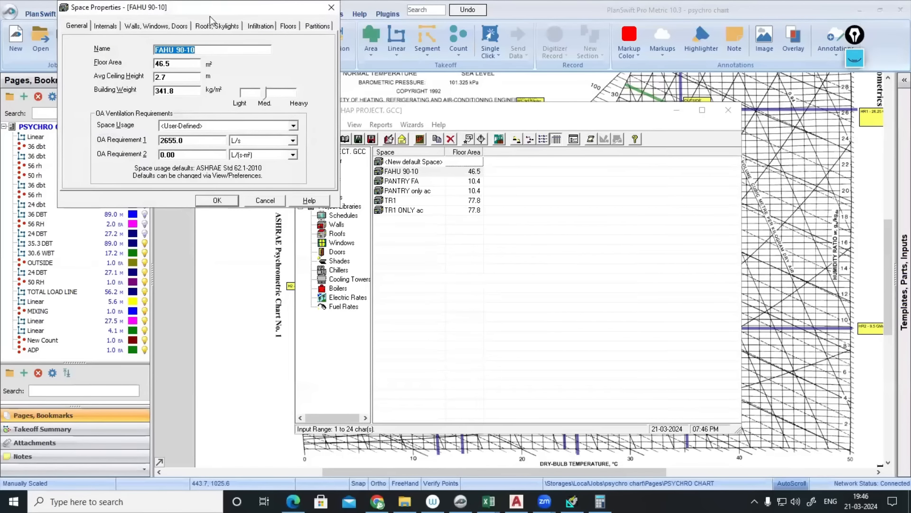
drag(212, 11, 216, 76)
click(336, 76)
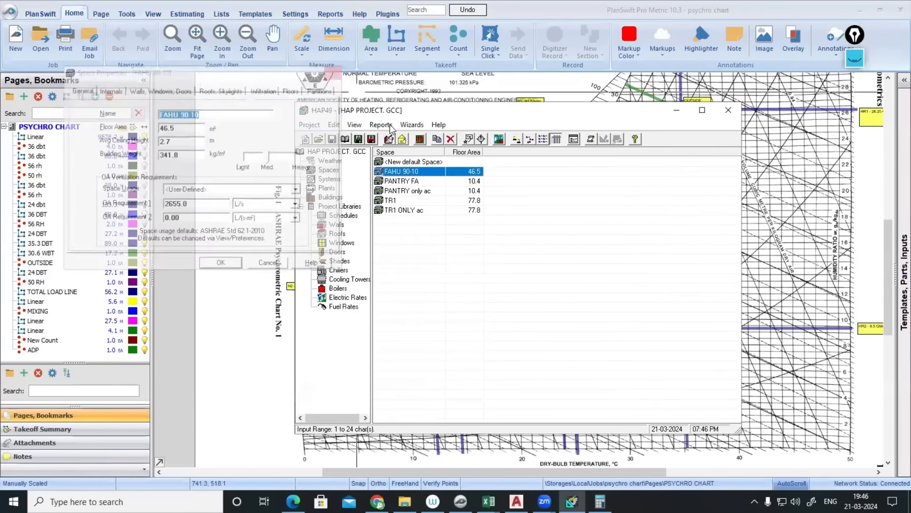
click(330, 179)
double_click(415, 172)
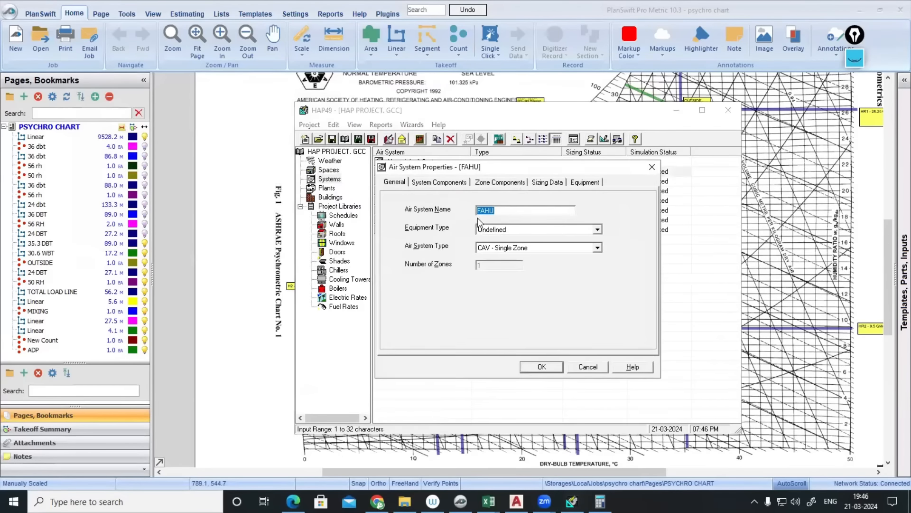
- On System Components, set FAHU's coil bypass factor to 0.15
click(439, 183)
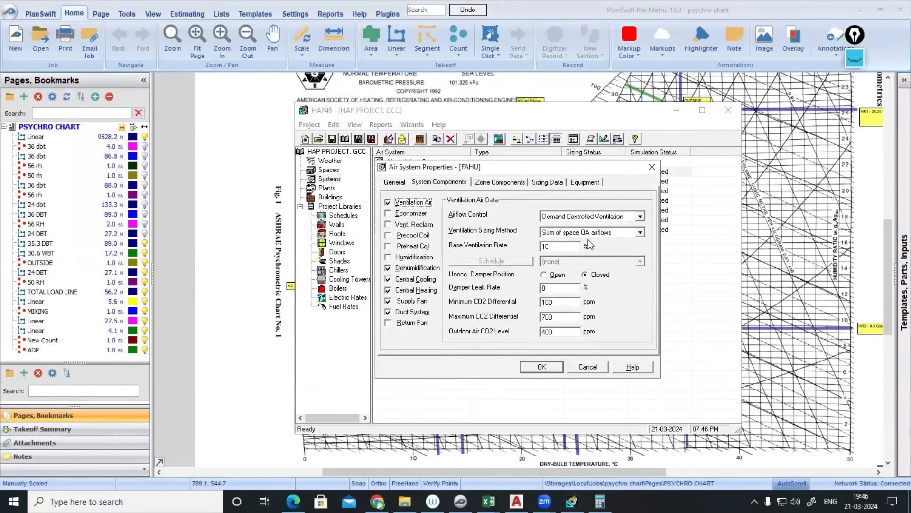
click(428, 269)
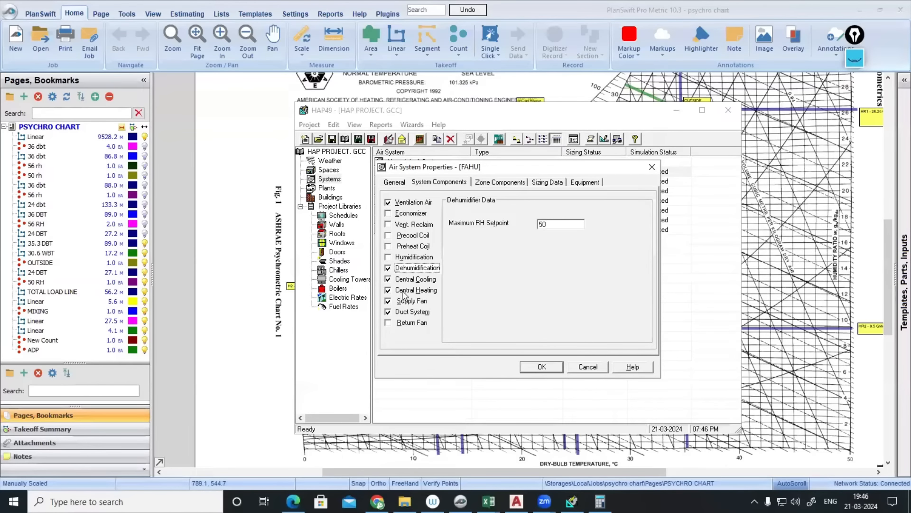
click(416, 280)
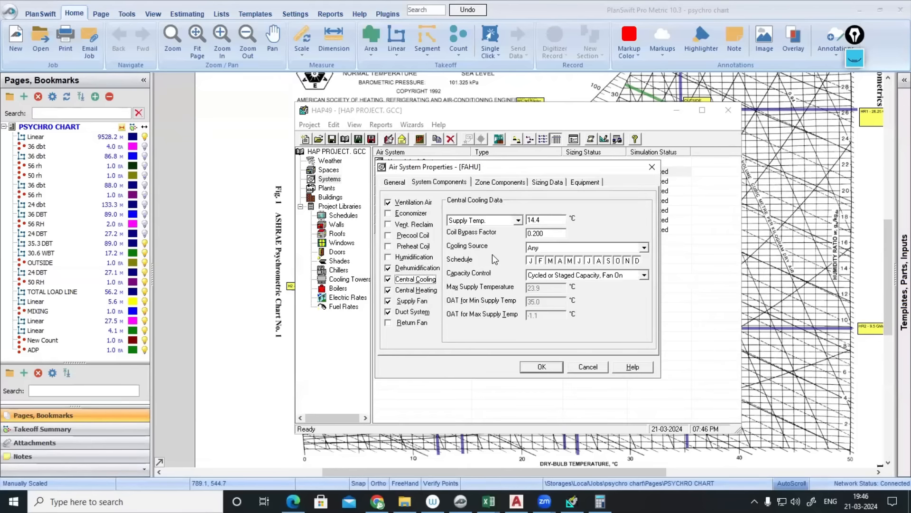
double_click(547, 235)
text(0.15)
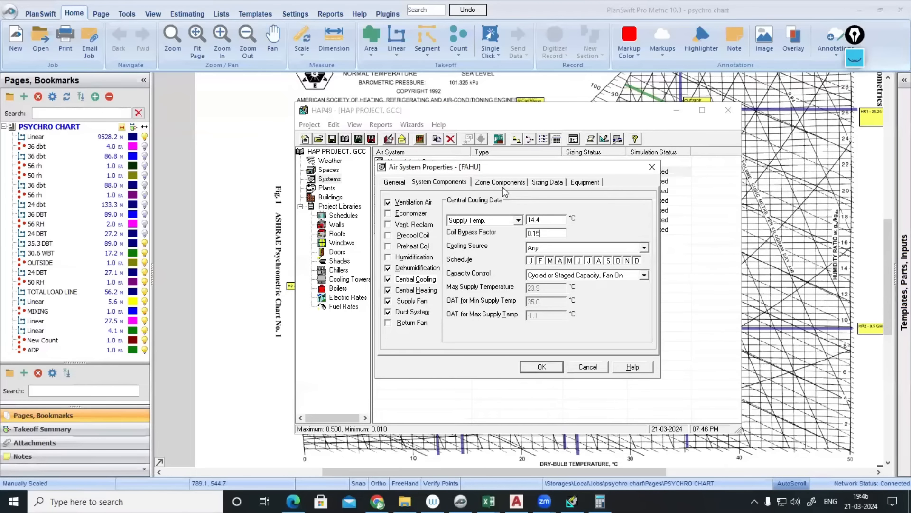
- Revise the occupied cooling setpoint on Zone Components, review sizing data, and save with OK
click(502, 182)
key(Tab)
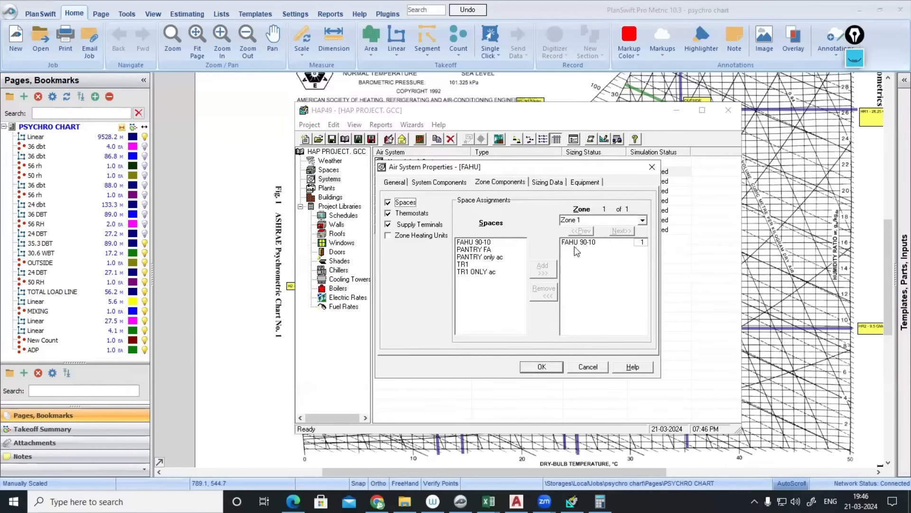
click(417, 214)
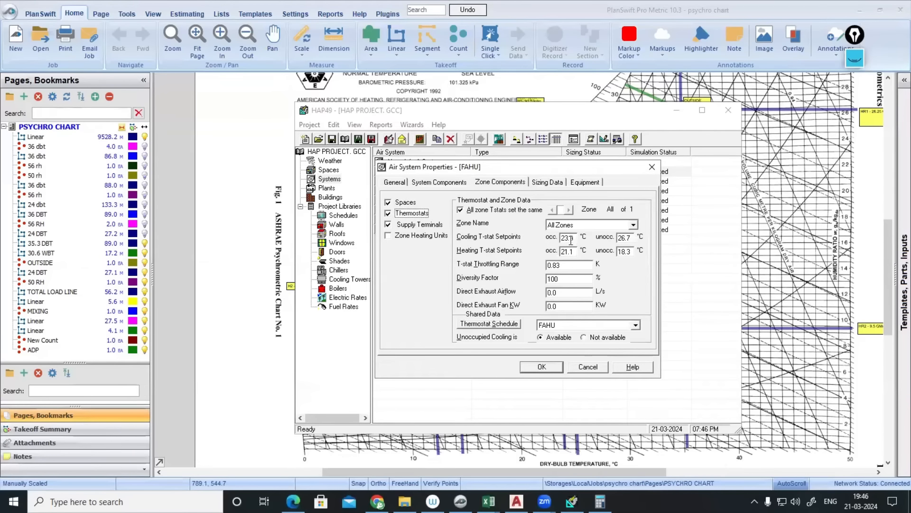
click(574, 238)
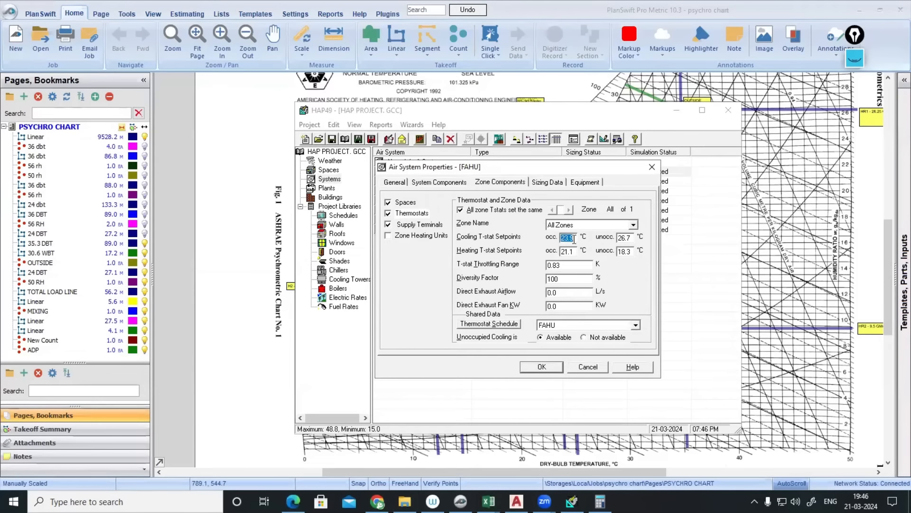
text(24)
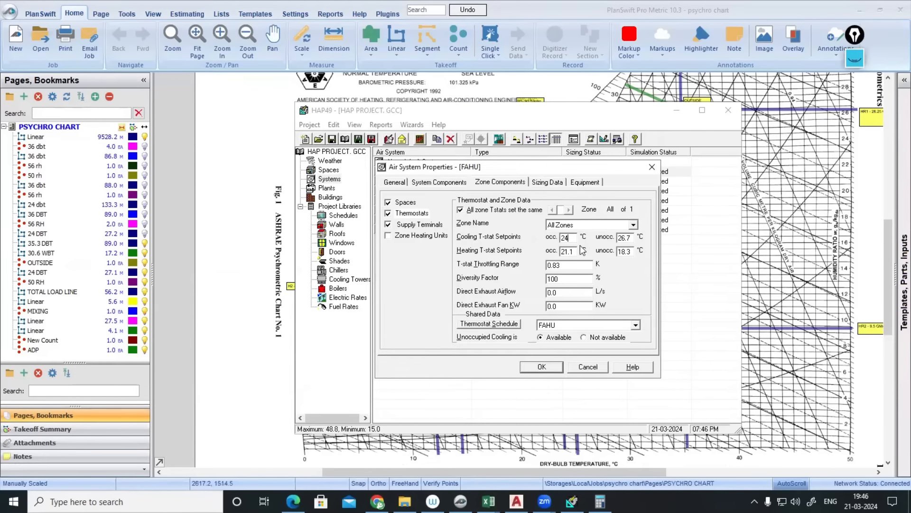
click(547, 183)
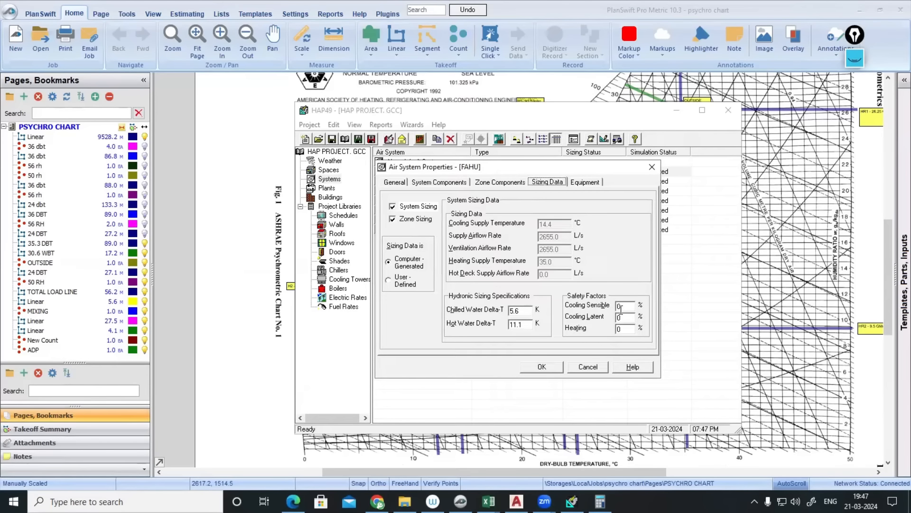
click(552, 368)
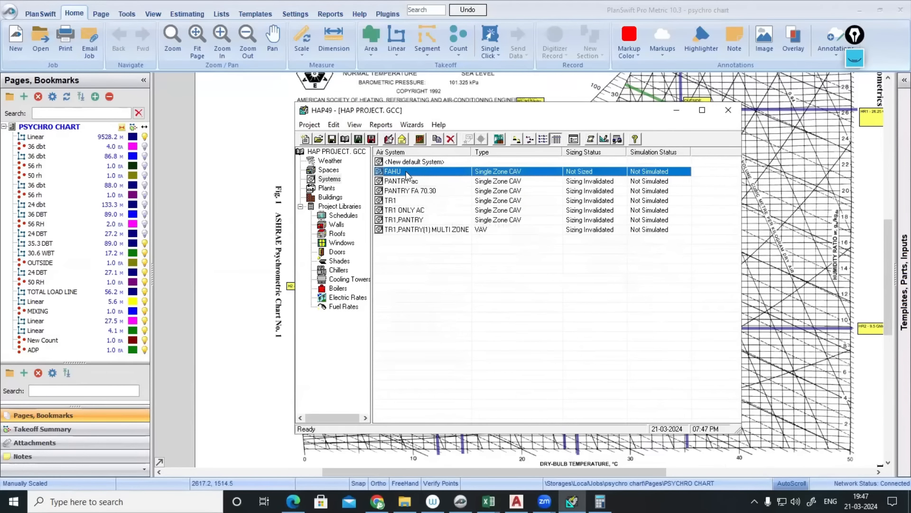
right_click(406, 174)
- Preview FAHU's Air System Sizing Summary, zoomed in twice and scrolled to the coil data
click(461, 241)
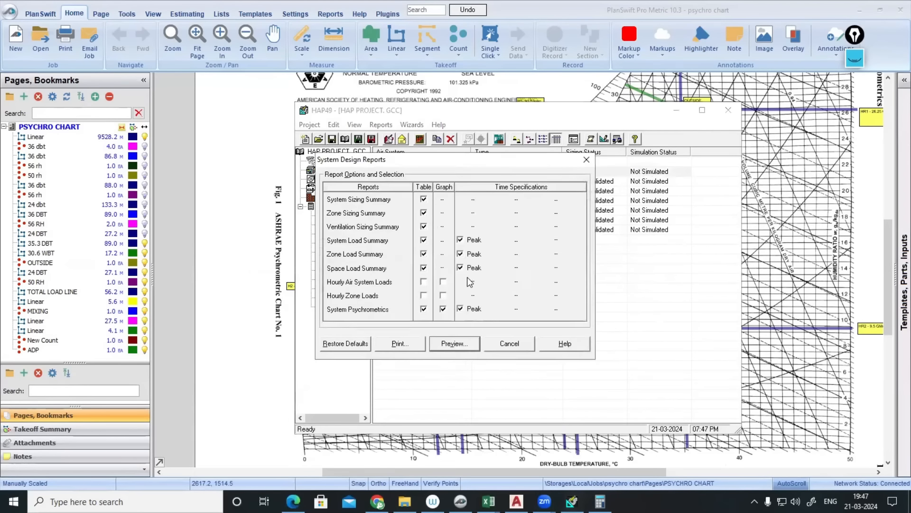
click(454, 343)
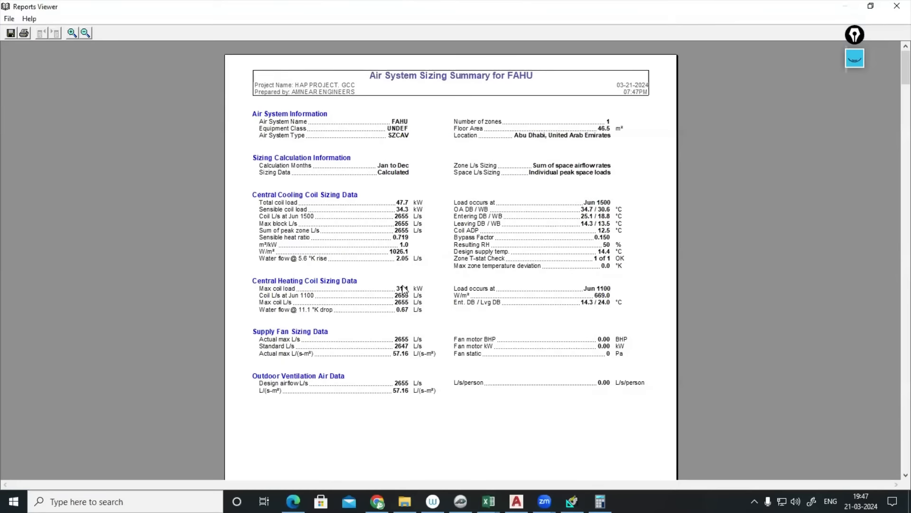
click(71, 33)
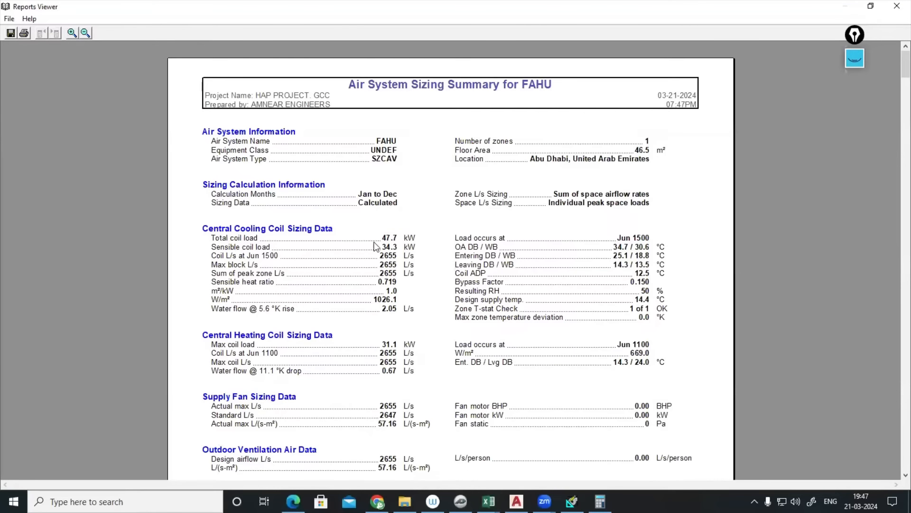
click(72, 36)
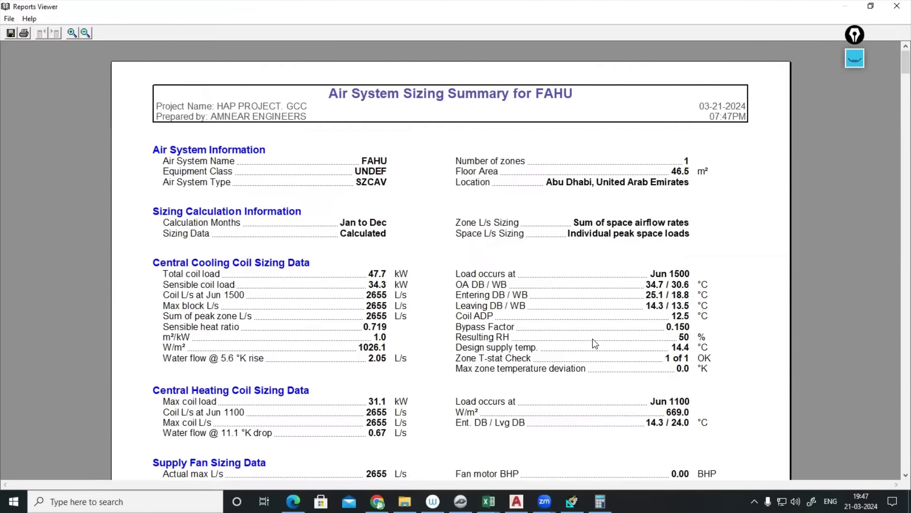
scroll(617, 299, down, 3)
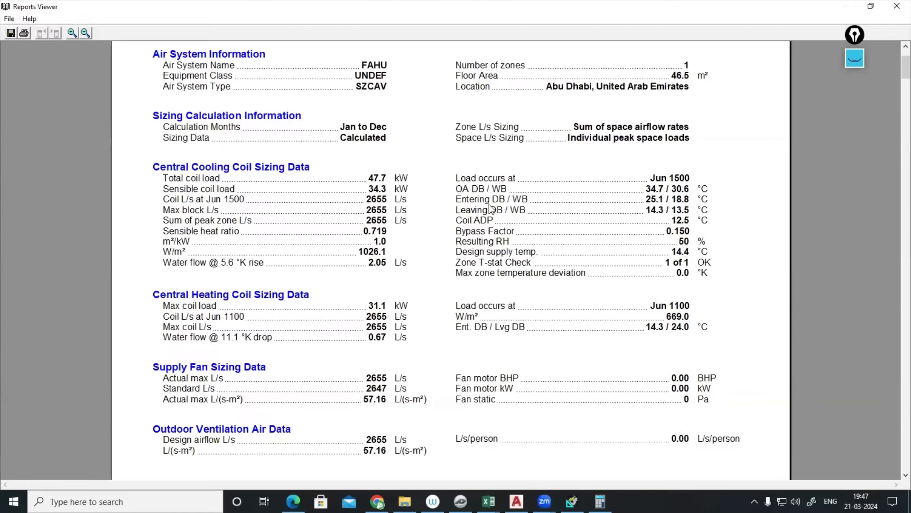
- Ink a sketch of the air handling unit and circle the 25.1 entering dry-bulb value, then hide it
click(855, 58)
click(854, 178)
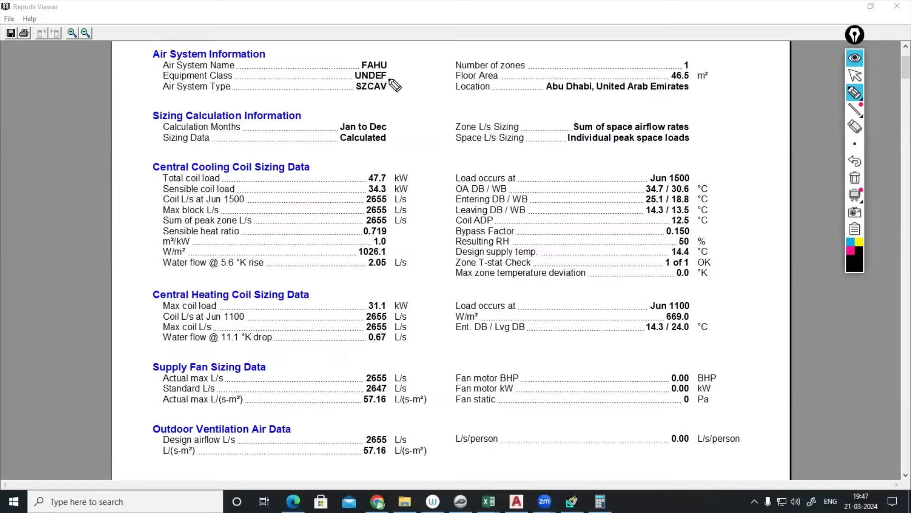
mouse_move(375, 81)
mouse_down()
mouse_move(455, 77)
mouse_move(449, 141)
mouse_move(423, 185)
mouse_move(384, 185)
mouse_up()
mouse_move(326, 107)
mouse_down()
mouse_move(394, 105)
mouse_move(390, 113)
mouse_up()
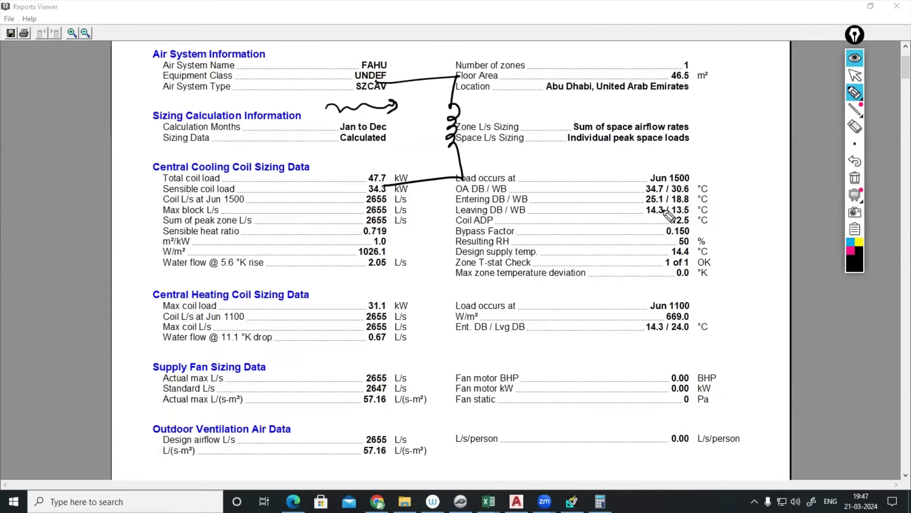
mouse_move(660, 194)
mouse_down()
mouse_move(645, 195)
mouse_move(667, 200)
mouse_up()
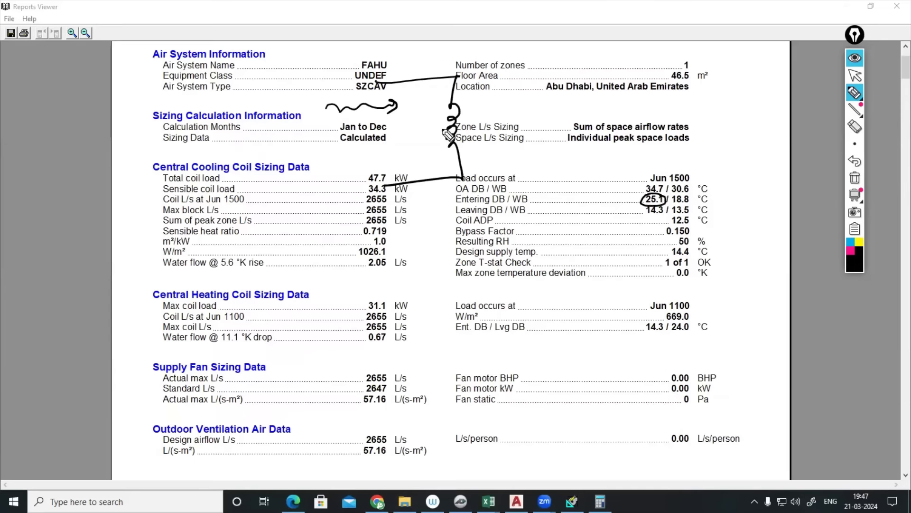
drag(306, 93, 313, 102)
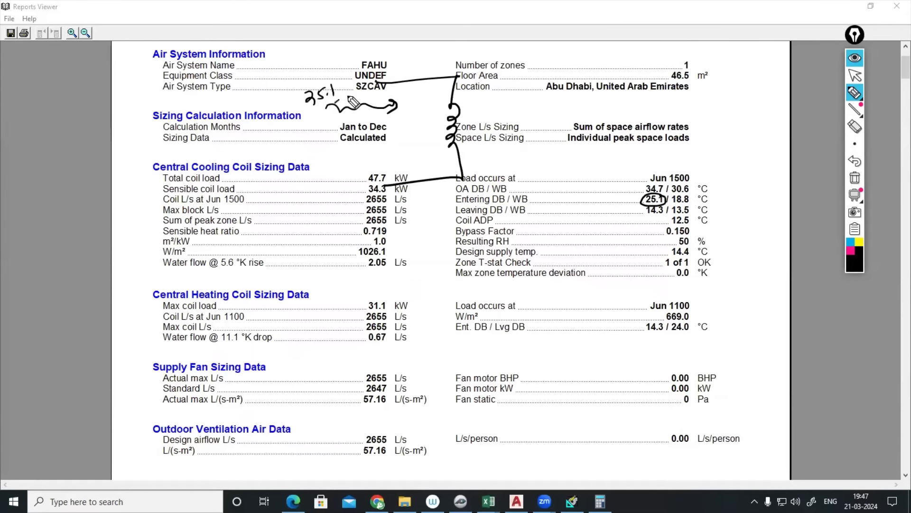
click(854, 58)
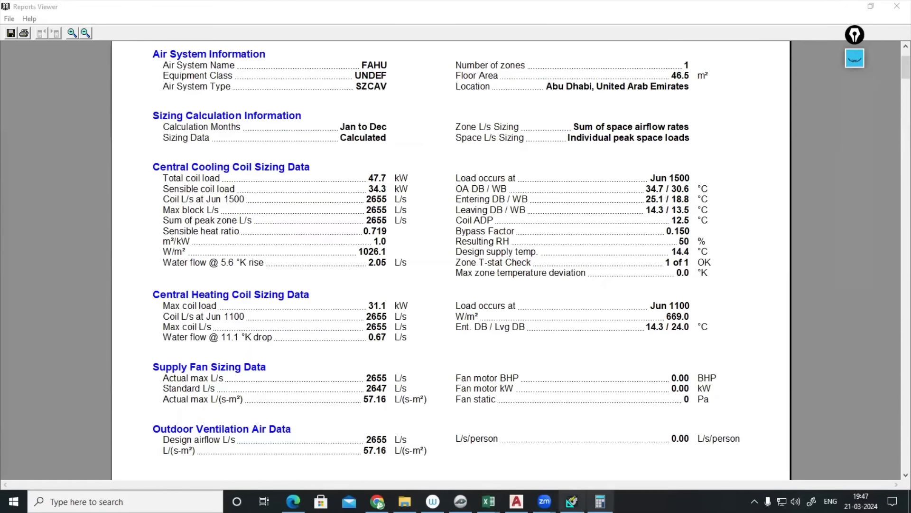
- On the PlanSwift psychro chart, select the vertical Linear 9528.2 line
click(460, 501)
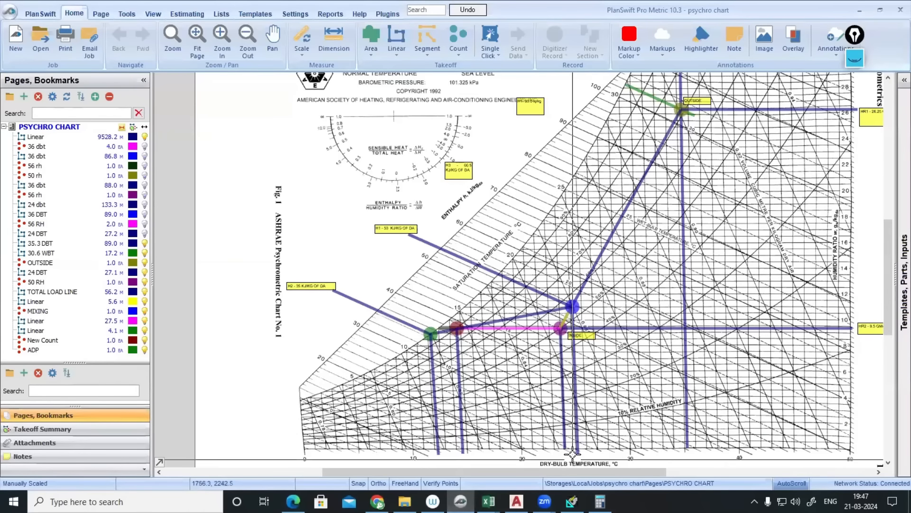
click(574, 307)
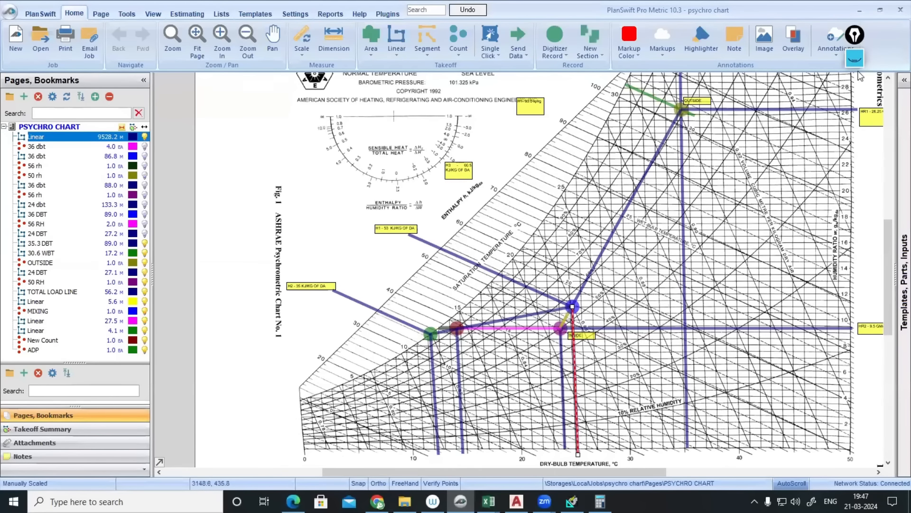
click(855, 57)
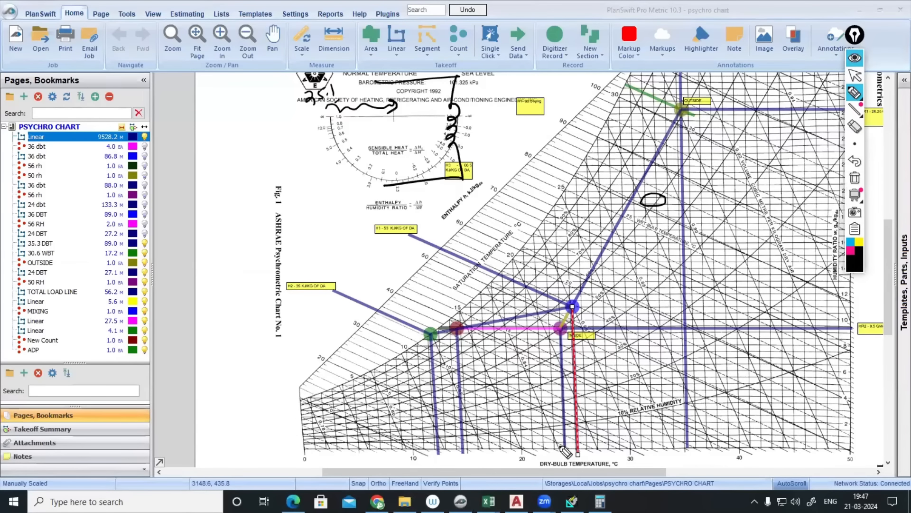
- Ink the 25.1 / 18.8 entering dry-bulb/wet-bulb notes, then return to the sizing report
drag(316, 124, 324, 132)
click(331, 126)
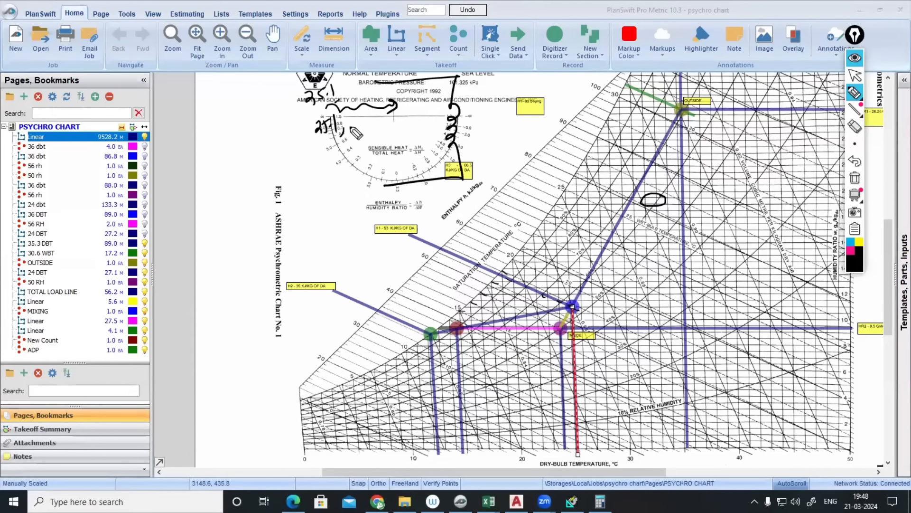
drag(353, 125, 357, 122)
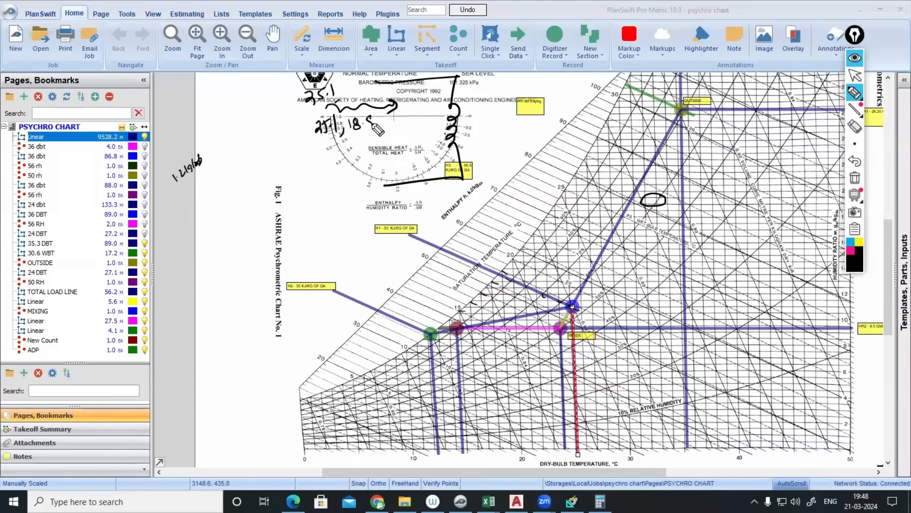
mouse_move(373, 124)
mouse_down()
mouse_move(393, 122)
mouse_move(383, 129)
mouse_up()
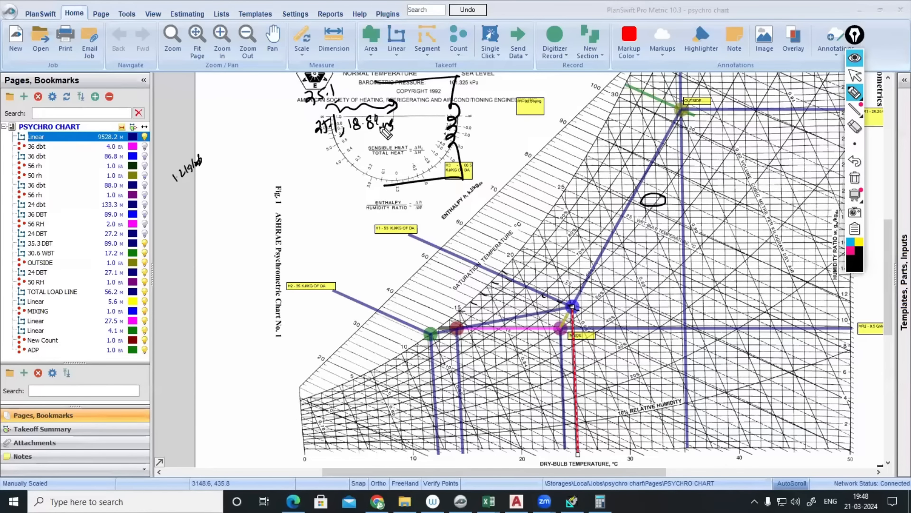
click(854, 57)
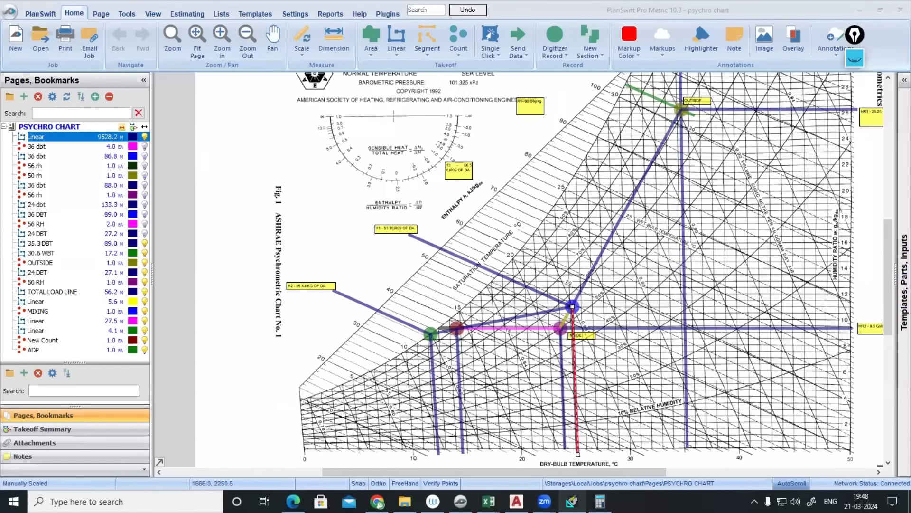
key(alt+Tab)
- Circle the 18.8 entering wet-bulb value in ink, write 18.8 above it and draw a leaving arrow
click(854, 57)
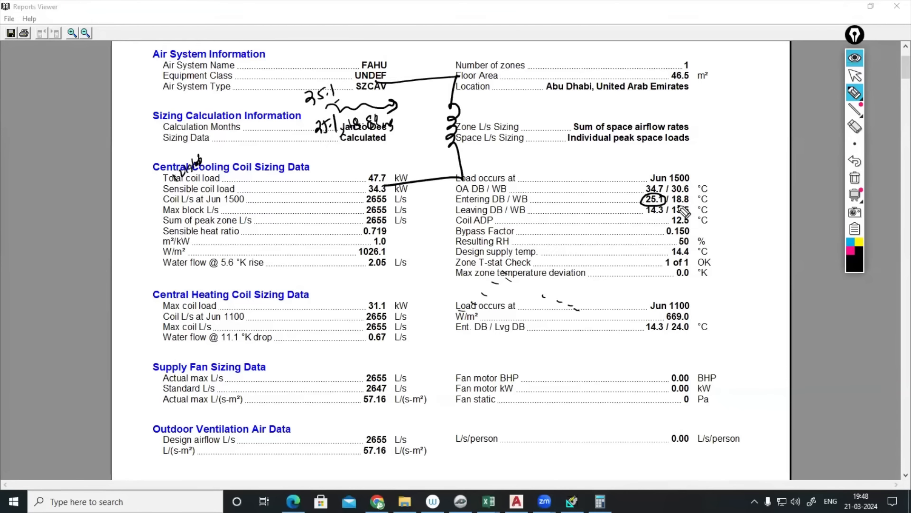
mouse_move(689, 199)
mouse_down()
mouse_move(674, 205)
mouse_move(691, 194)
mouse_up()
drag(357, 95, 362, 101)
click(359, 97)
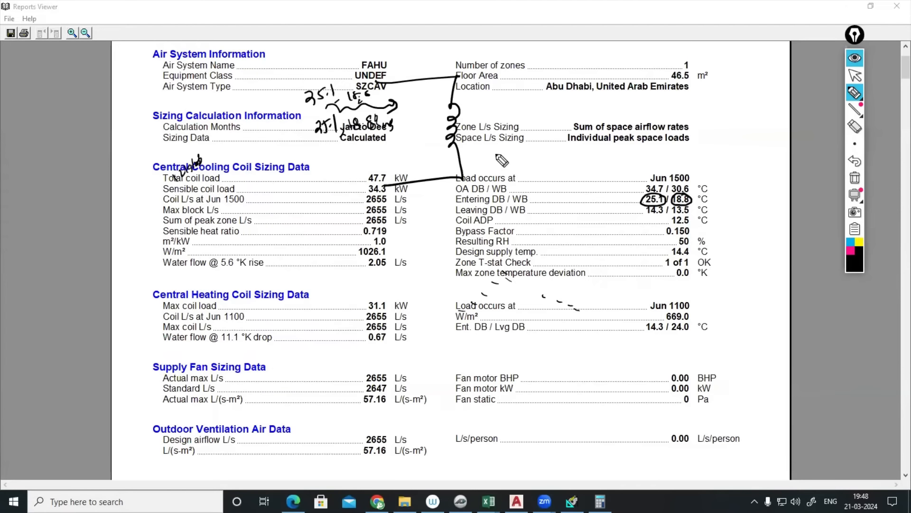
drag(456, 121, 503, 106)
- Write the leaving coil values 14.3 and 13.5 in ink, then clear the ink
mouse_move(512, 94)
mouse_down()
mouse_move(517, 107)
mouse_move(526, 104)
mouse_up()
click(522, 102)
drag(530, 96, 532, 104)
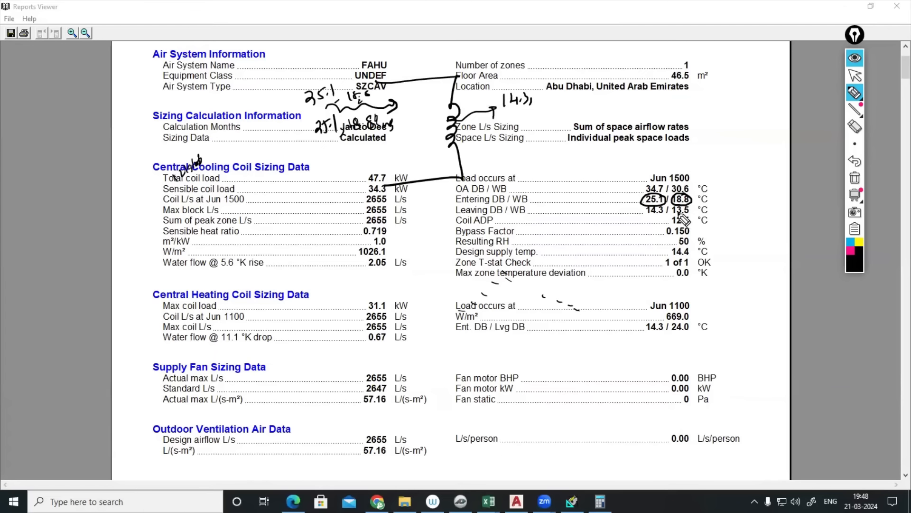
drag(679, 213, 684, 215)
click(558, 99)
drag(566, 92, 563, 99)
click(854, 57)
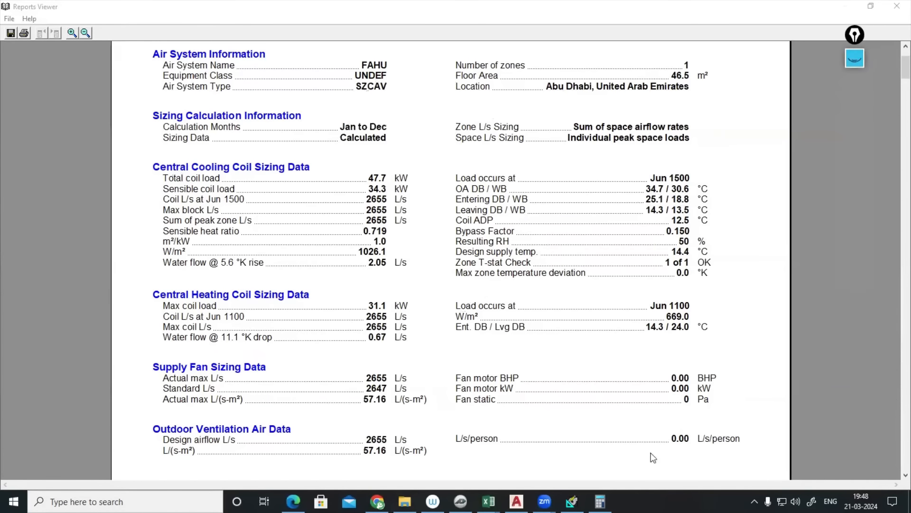
- On PlanSwift's psychro chart, handwrite the leaving coil notes 14.3 DB and 13.5 WB in ink
click(461, 501)
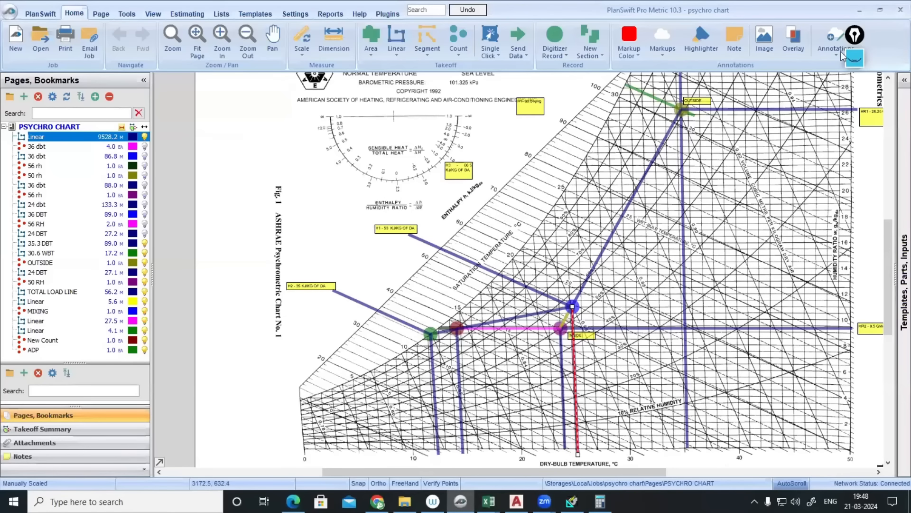
click(854, 57)
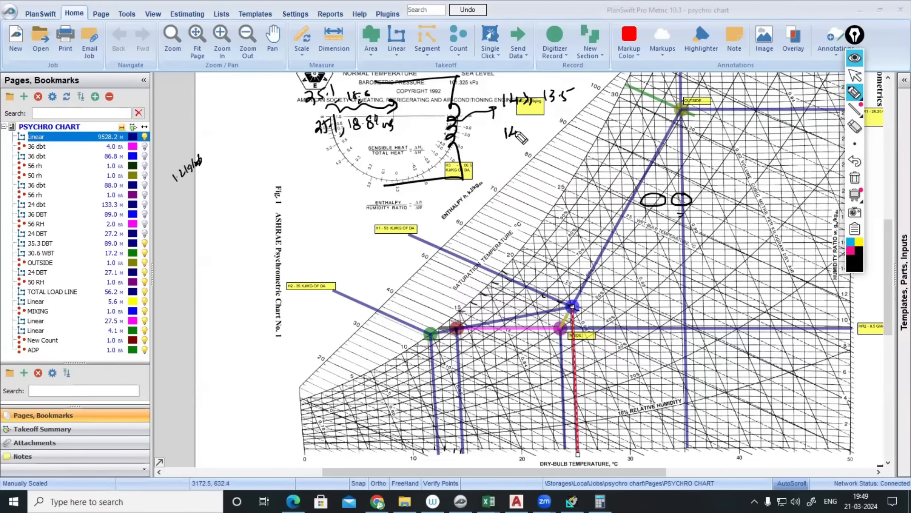
mouse_move(524, 138)
mouse_down()
mouse_move(551, 132)
mouse_move(559, 140)
mouse_up()
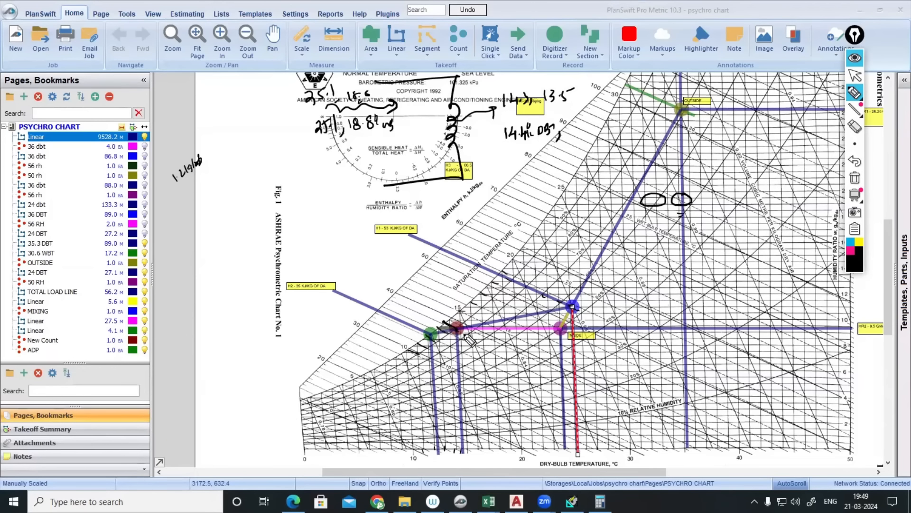
drag(579, 118, 577, 128)
drag(585, 114, 594, 112)
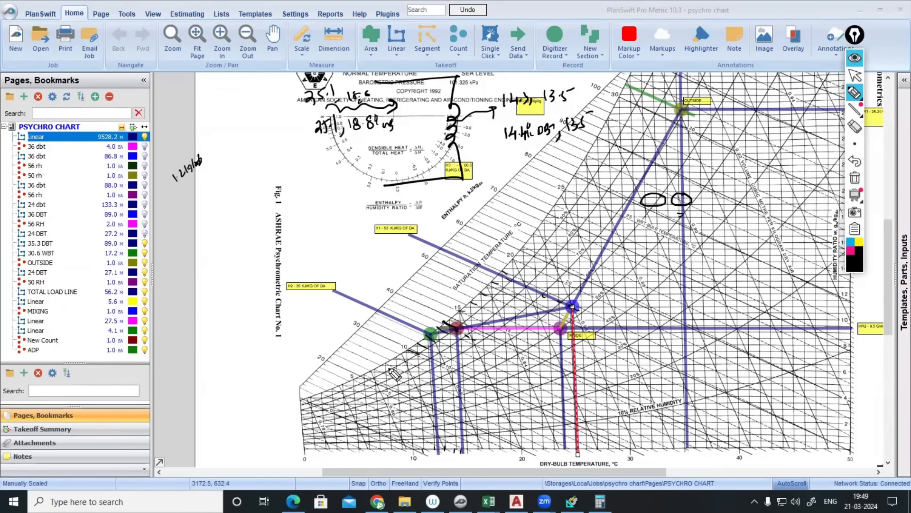
- Hide the ink notes and adjust the view of the psychrometric chart
click(855, 58)
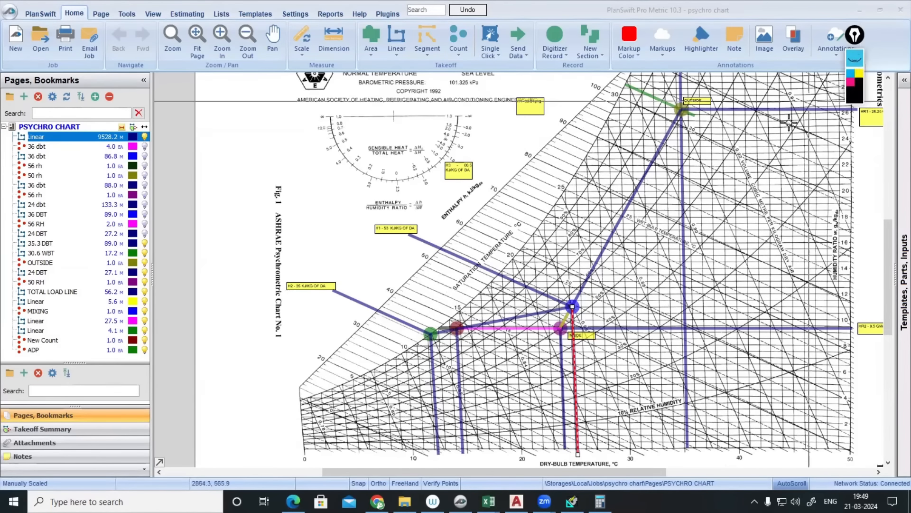
click(703, 259)
scroll(703, 268, down, 2)
scroll(691, 280, up, 2)
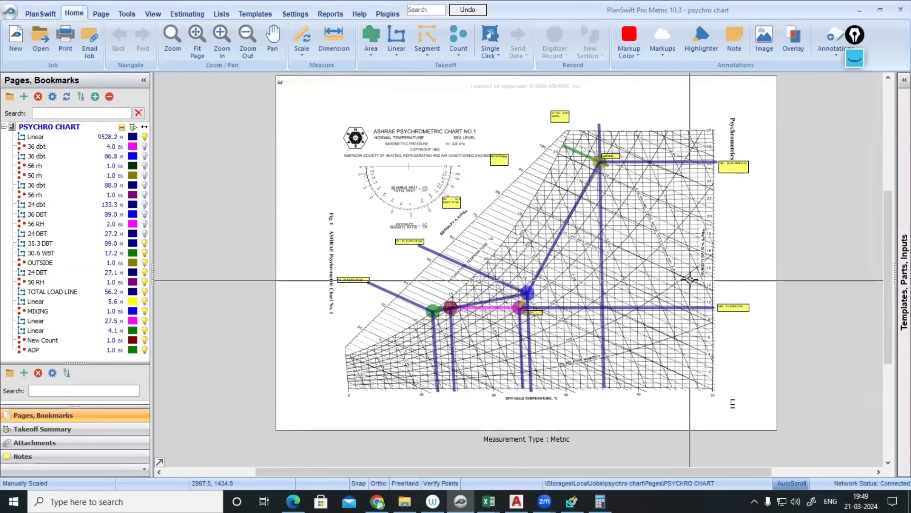
drag(647, 230, 677, 231)
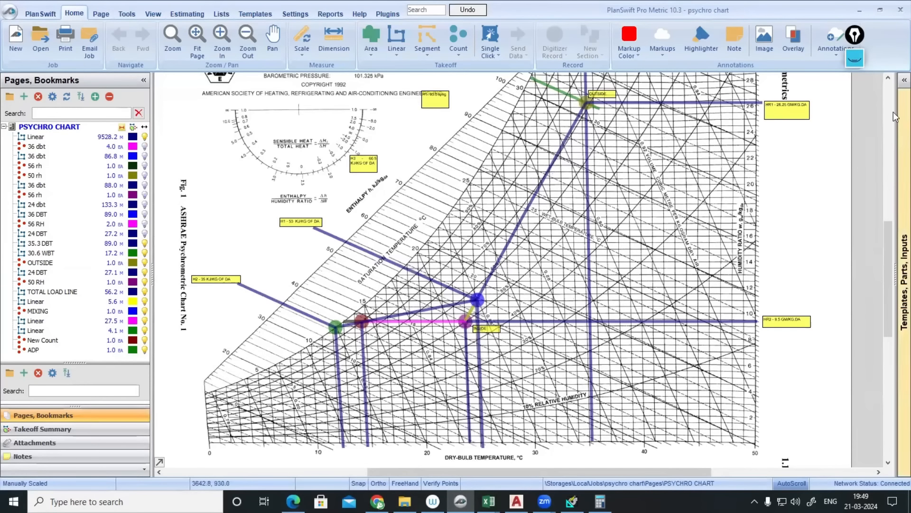
- Clear the old ink and sketch a stepped process path with an arrow near the red point
click(855, 58)
click(856, 180)
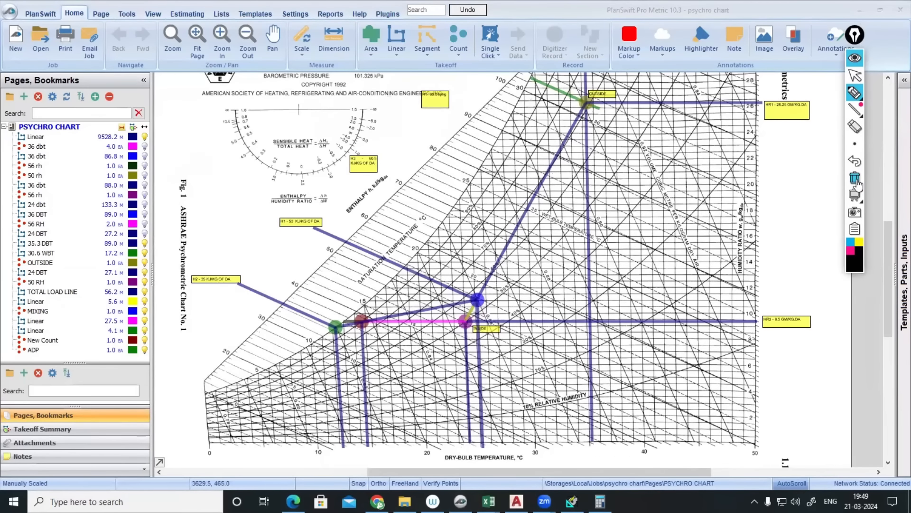
mouse_move(608, 157)
mouse_down()
mouse_move(638, 190)
mouse_move(648, 249)
mouse_move(621, 246)
mouse_up()
drag(648, 208, 681, 203)
drag(673, 200, 675, 216)
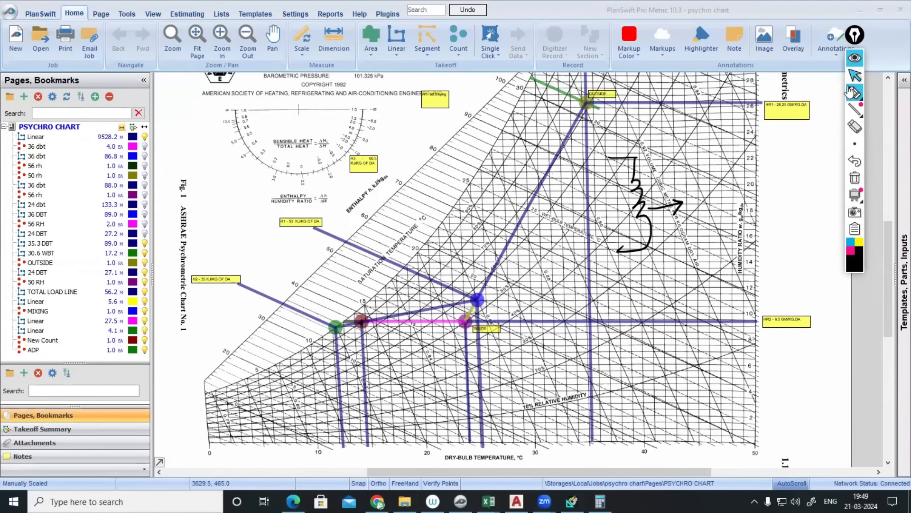
click(366, 444)
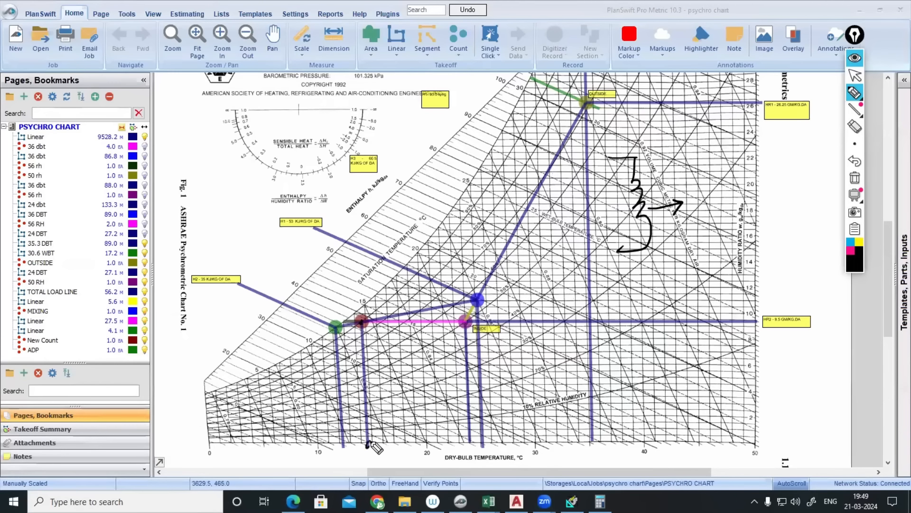
drag(364, 326, 368, 333)
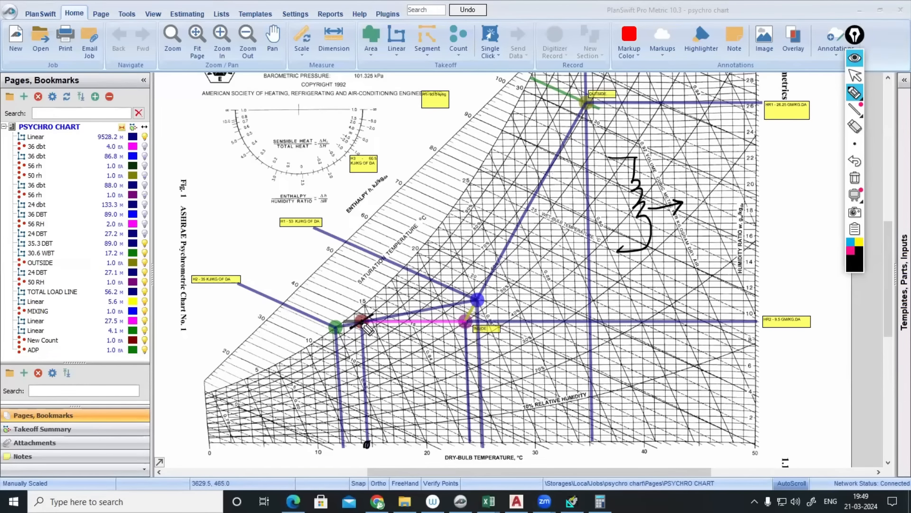
- Ink a line along the barometric pressure row and handwrite 24°C and 50% near the chart top
mouse_move(473, 205)
mouse_down()
mouse_move(462, 213)
mouse_move(475, 209)
mouse_up()
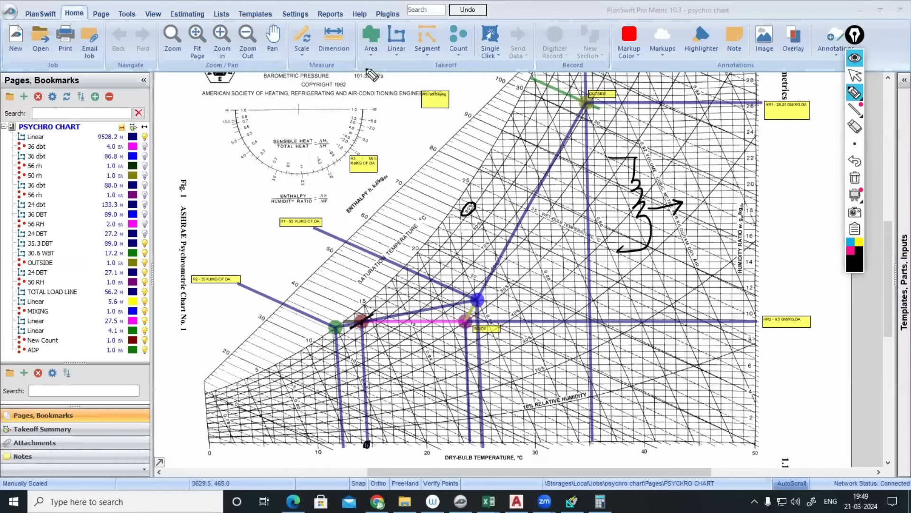
mouse_move(335, 75)
mouse_down()
mouse_move(364, 76)
mouse_move(364, 122)
mouse_move(342, 147)
mouse_up()
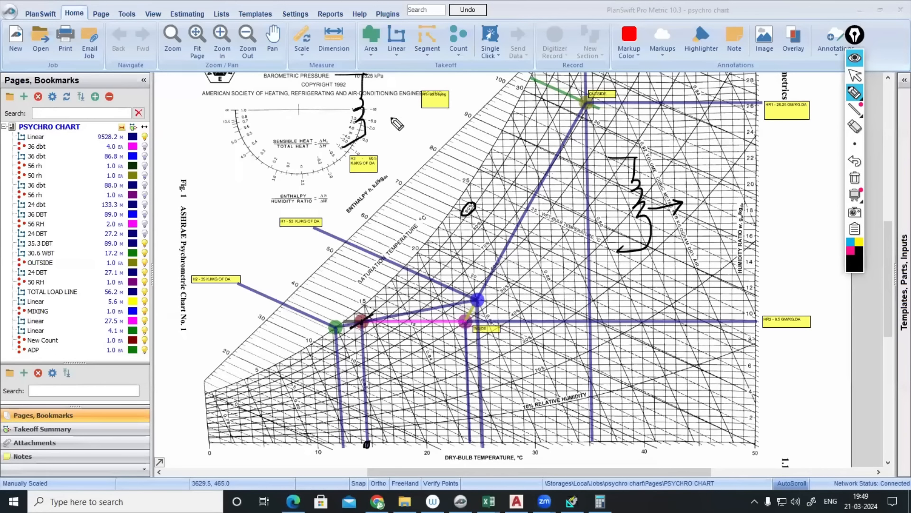
mouse_move(384, 113)
mouse_down()
mouse_move(460, 111)
mouse_move(450, 120)
mouse_up()
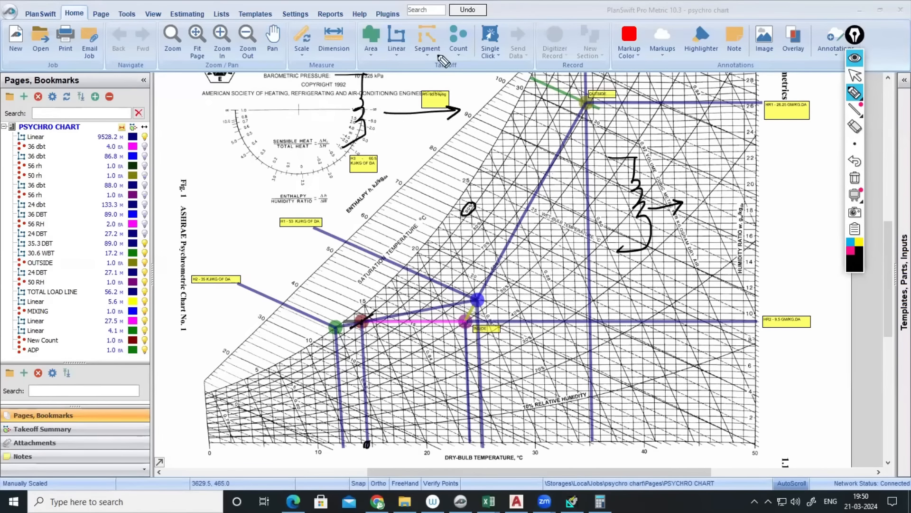
drag(472, 87, 483, 95)
mouse_move(489, 81)
mouse_down()
mouse_move(491, 97)
mouse_move(496, 80)
mouse_up()
drag(506, 83, 504, 93)
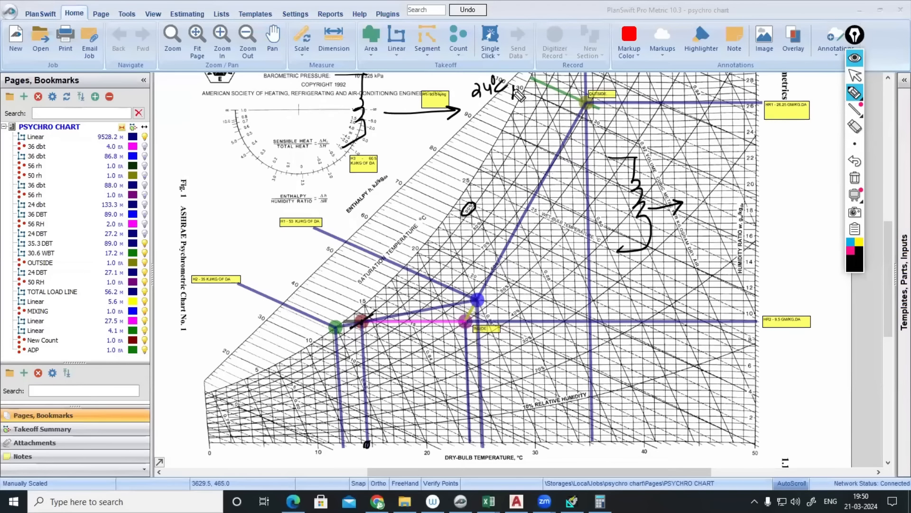
mouse_move(521, 70)
mouse_down()
mouse_move(519, 78)
mouse_move(528, 69)
mouse_up()
drag(537, 58, 536, 67)
click(548, 64)
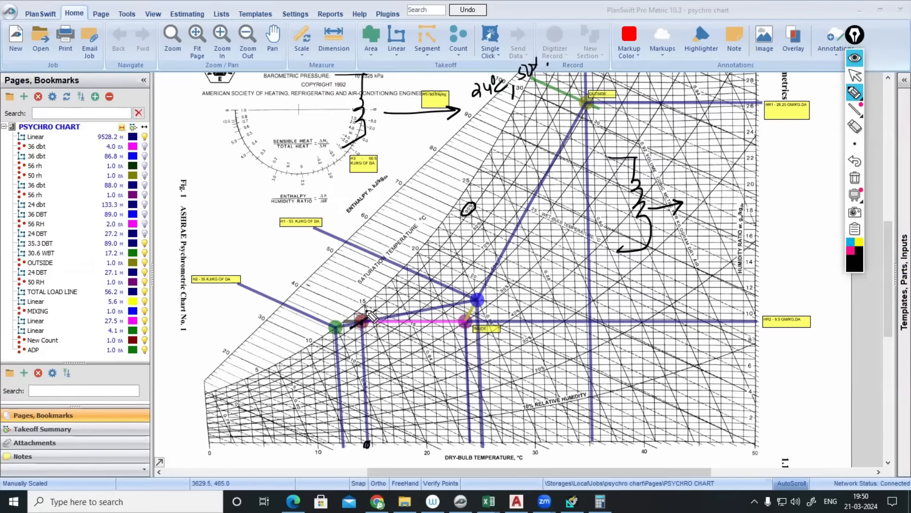
- Clear the ink, trace the pink line from the red to the blue point, then hide the ink
click(854, 182)
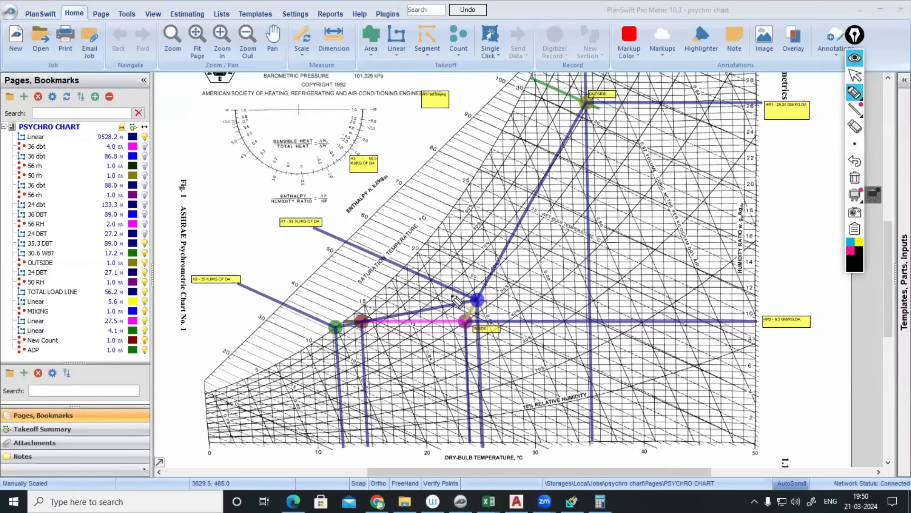
drag(325, 296, 382, 333)
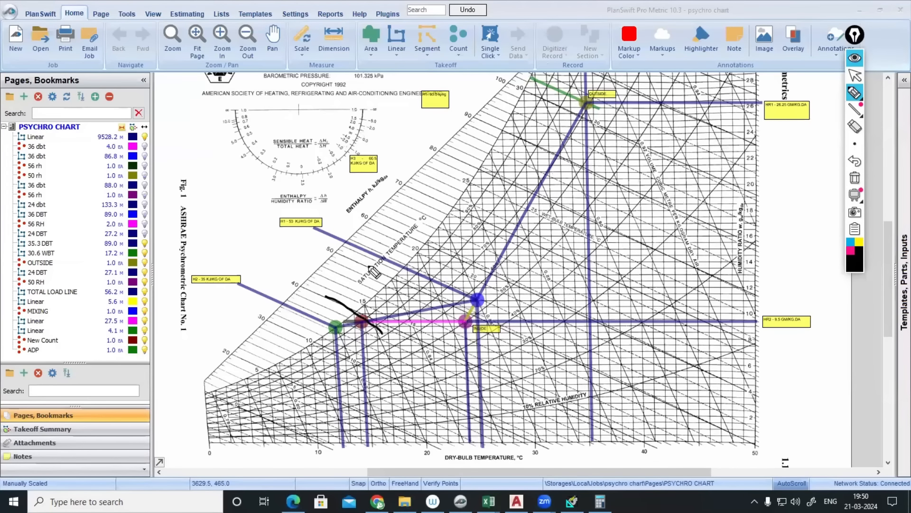
drag(364, 264, 481, 332)
drag(364, 311, 398, 295)
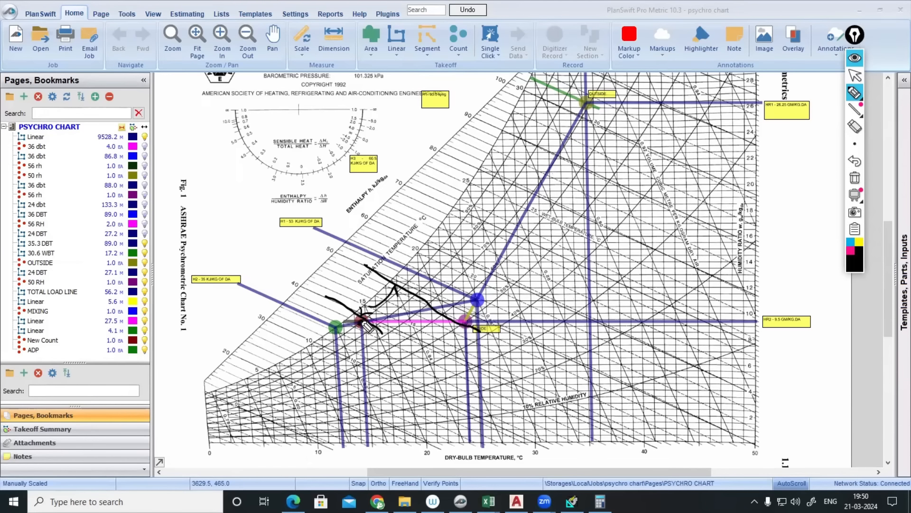
drag(365, 323, 468, 323)
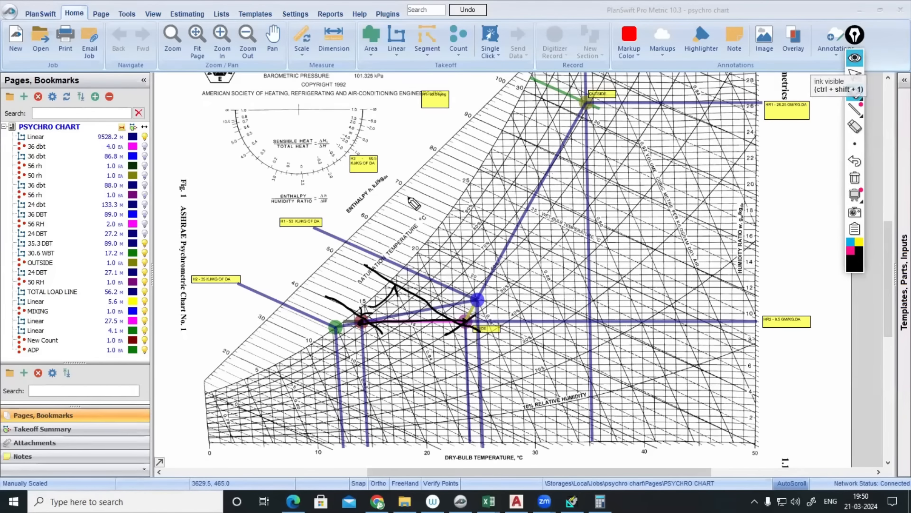
drag(366, 324, 477, 317)
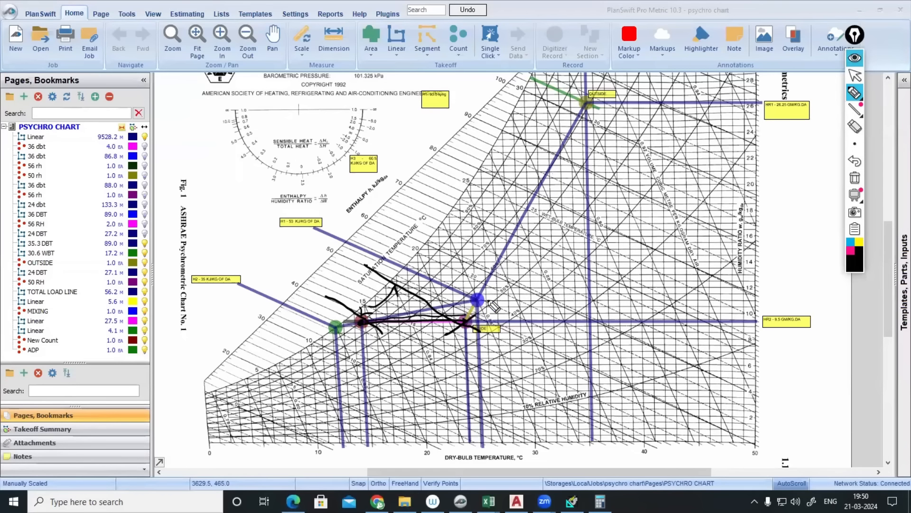
drag(512, 284, 501, 304)
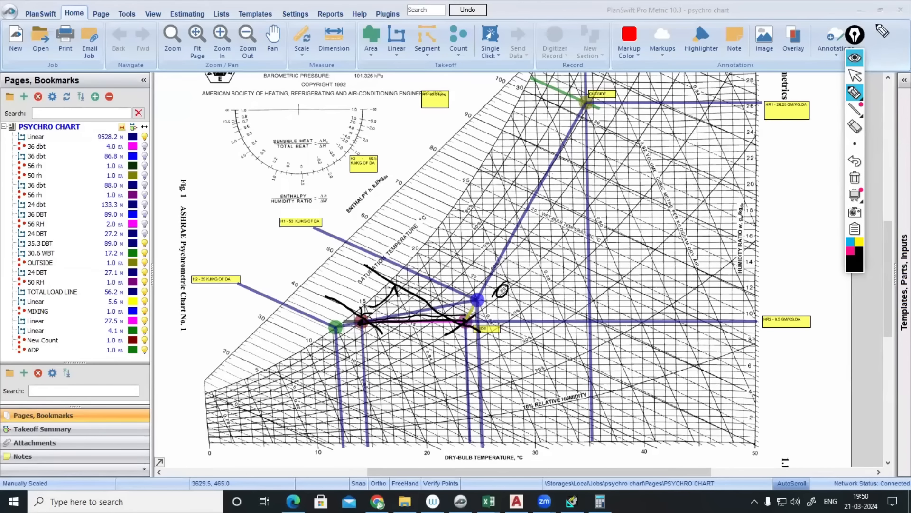
click(855, 57)
- In HAP Reports Viewer, highlight the 'Heating Coil Sizing Data' heading
key(alt+Tab)
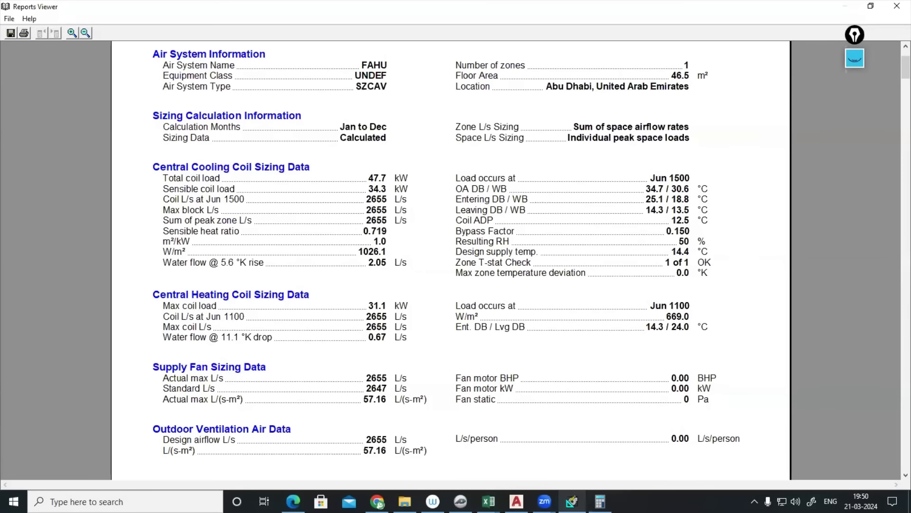
drag(192, 302, 327, 300)
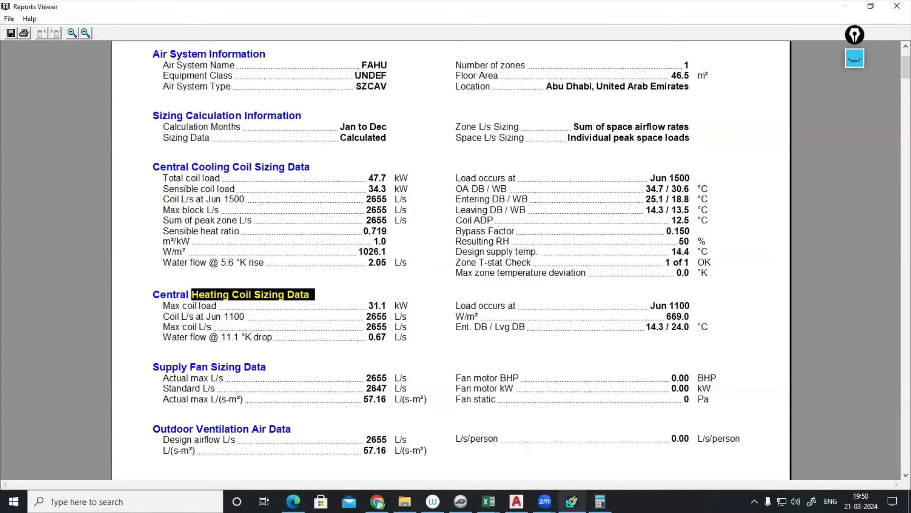
- In the VENTILATION CALCULATIONS workbook, apply All Borders to C41:E49
mouse_move(489, 502)
click(451, 446)
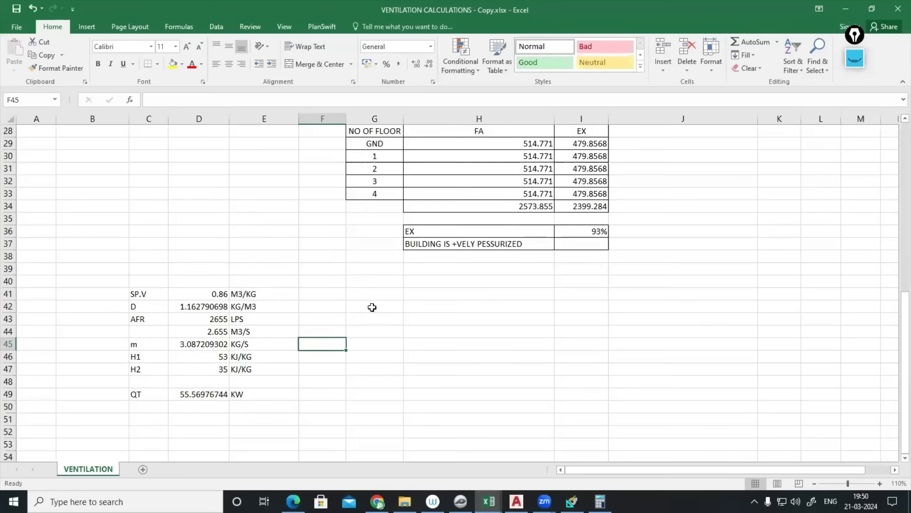
drag(150, 221, 244, 318)
click(158, 64)
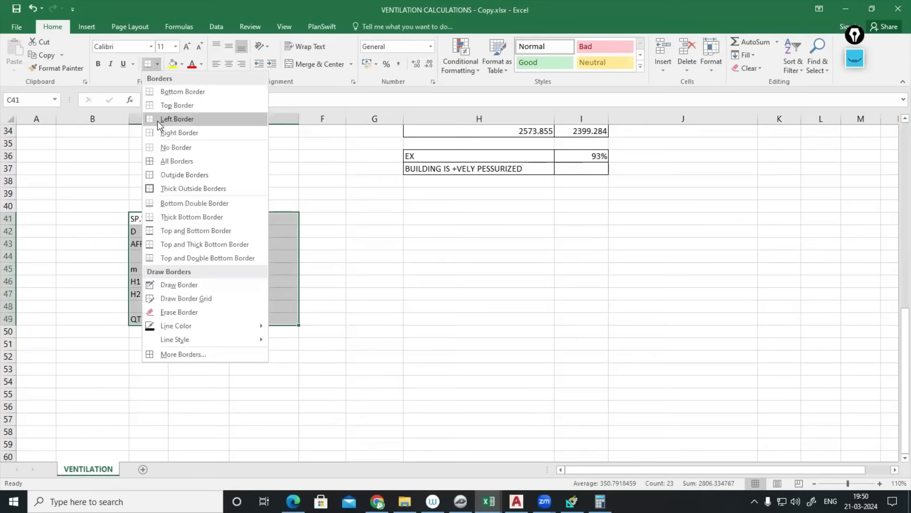
click(164, 169)
click(149, 395)
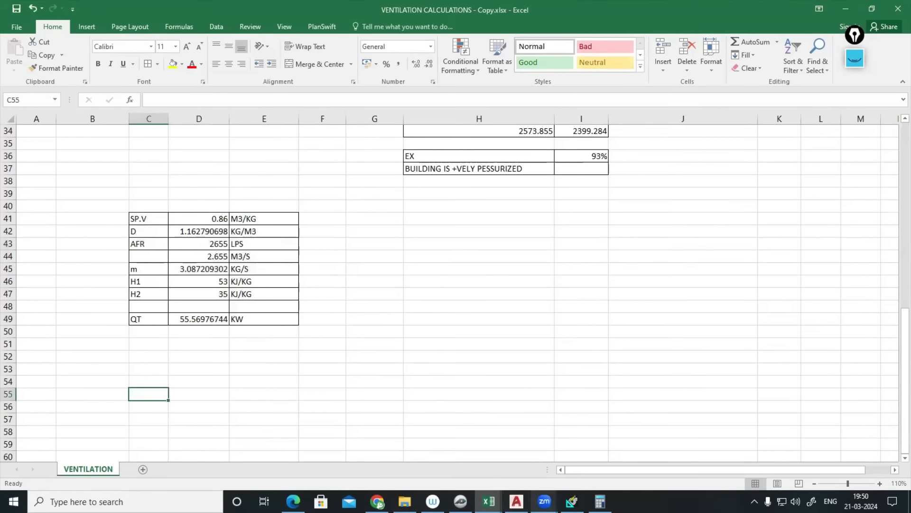
- Return to the PlanSwift psychro chart
mouse_move(571, 501)
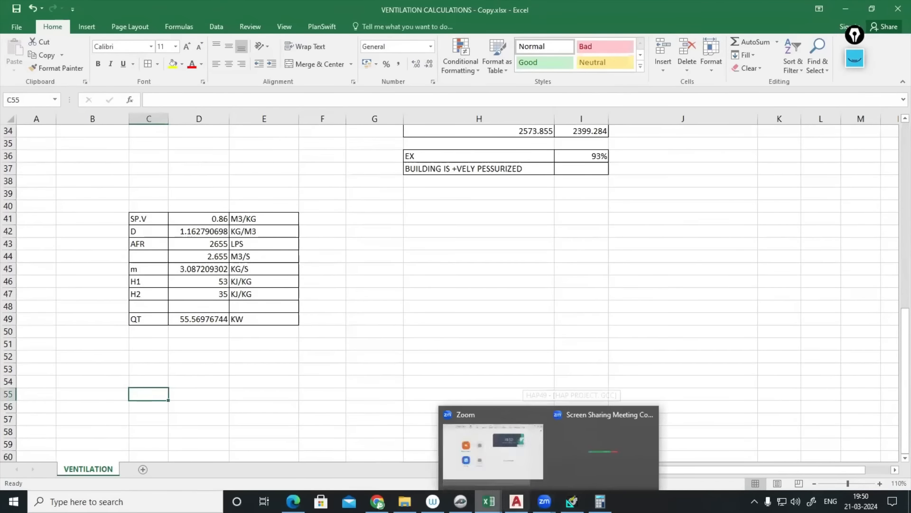
click(460, 501)
scroll(432, 327, up, 3)
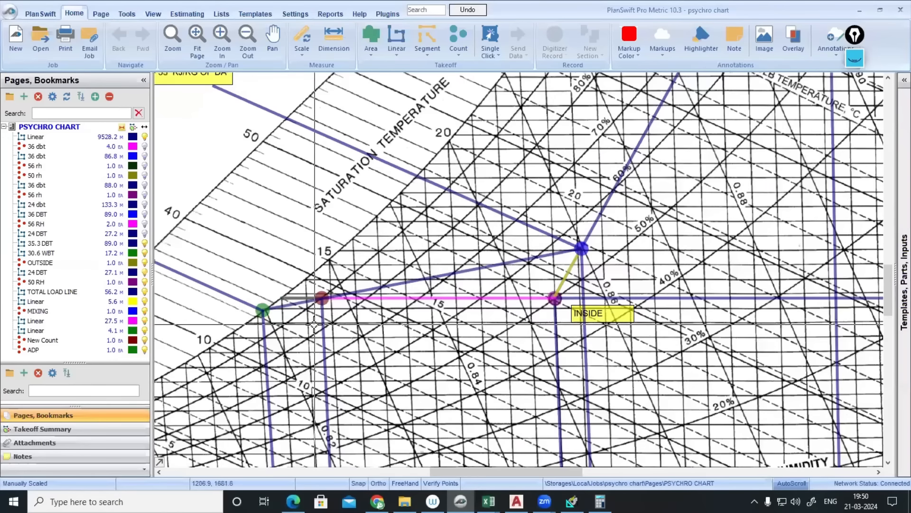
- Create a new Linear takeoff item and draw an olive line ending beside the H2 label
scroll(375, 223, up, 1)
click(396, 39)
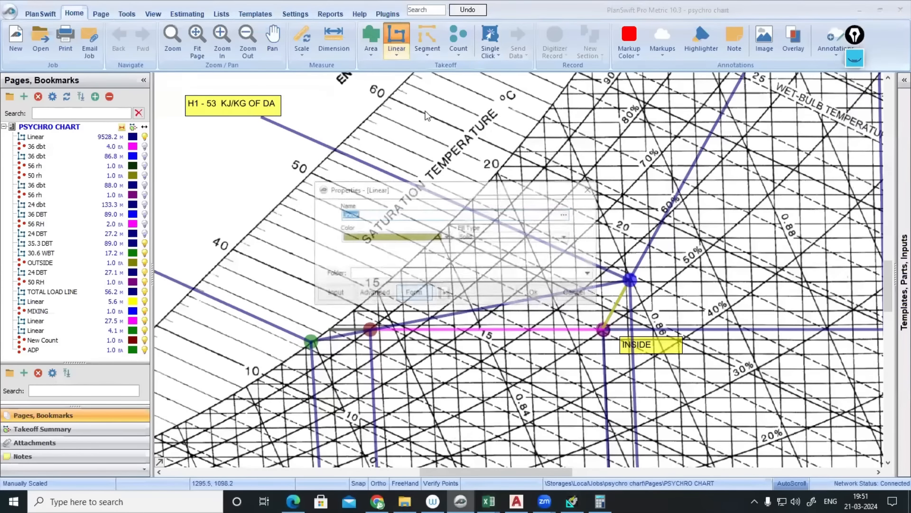
click(519, 289)
scroll(370, 329, up, 3)
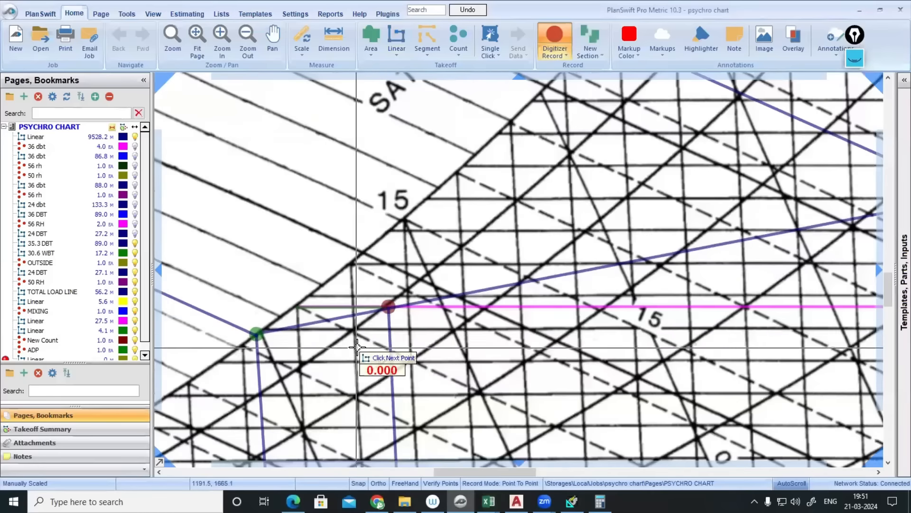
scroll(389, 306, down, 4)
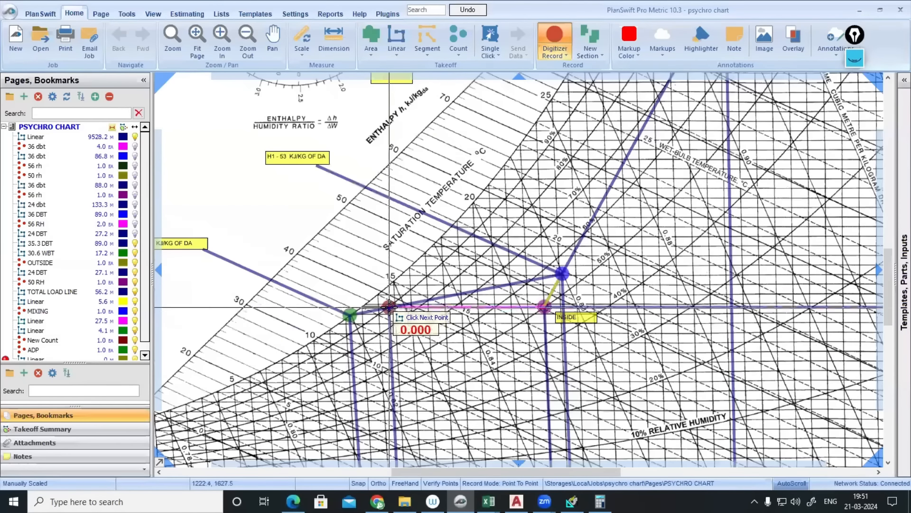
scroll(325, 270, up, 3)
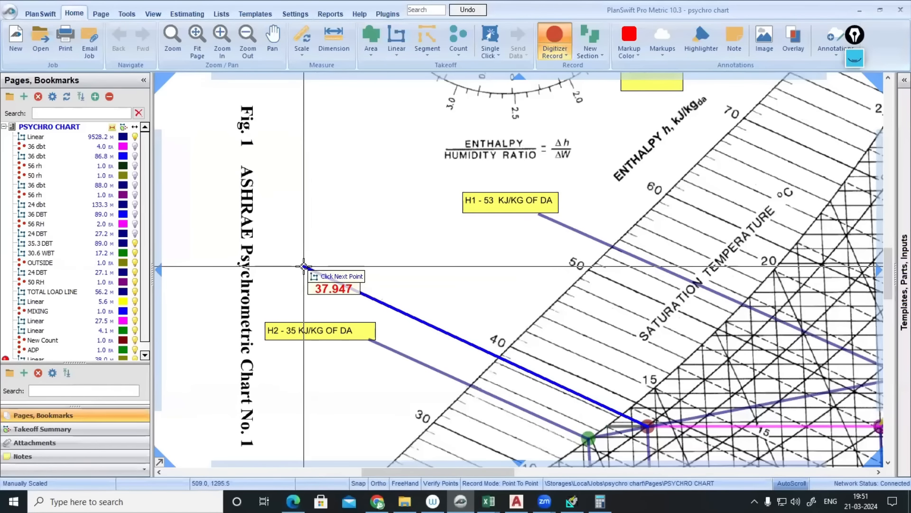
click(305, 268)
key(Escape)
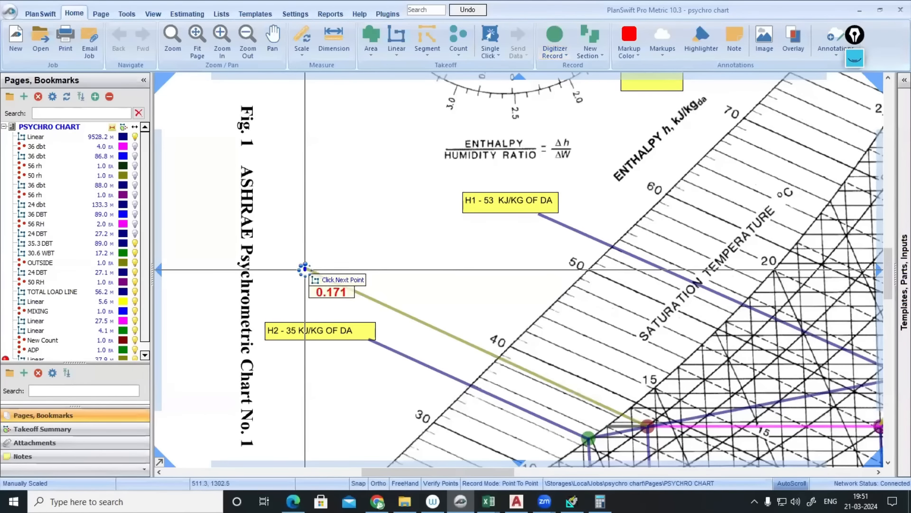
scroll(439, 293, down, 3)
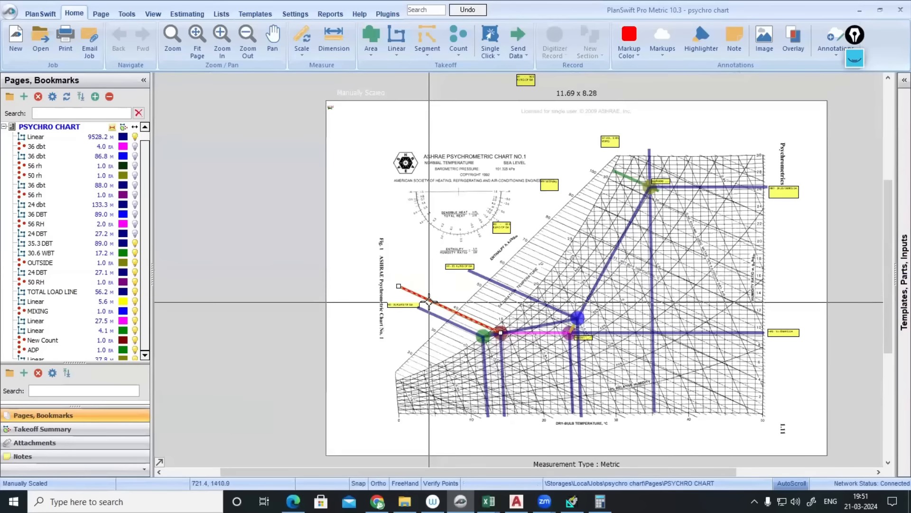
click(430, 302)
- Draw a second olive line from the pink inside point to the H1 - 53 KJ/KG OF DA label
click(6, 350)
click(570, 332)
scroll(569, 332, up, 3)
scroll(561, 329, up, 2)
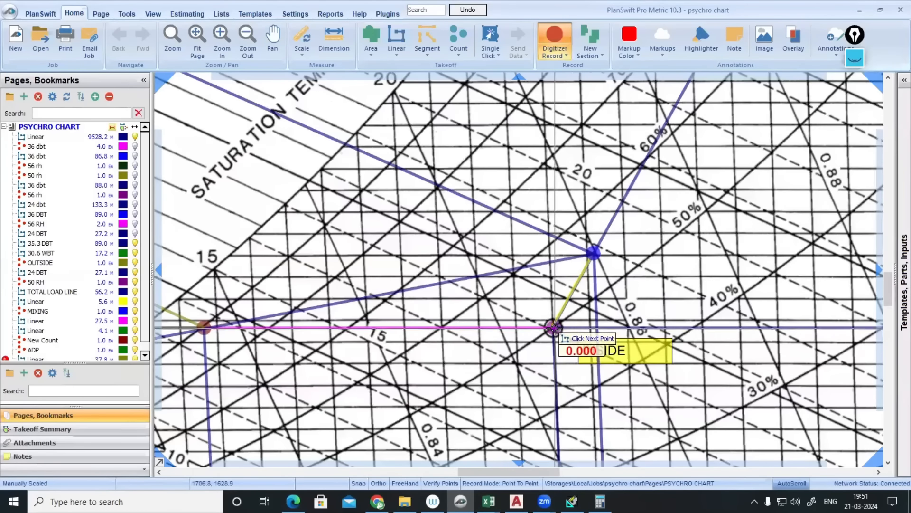
scroll(553, 325, down, 4)
scroll(399, 266, up, 4)
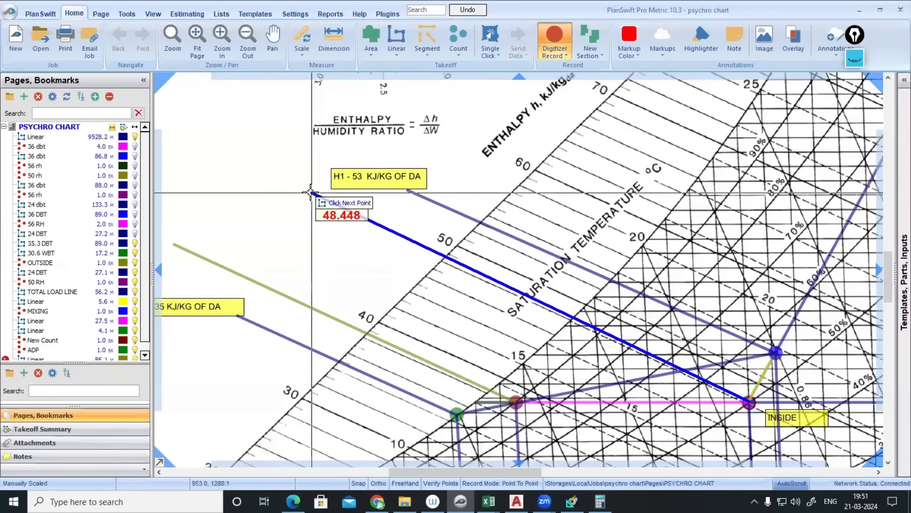
click(257, 177)
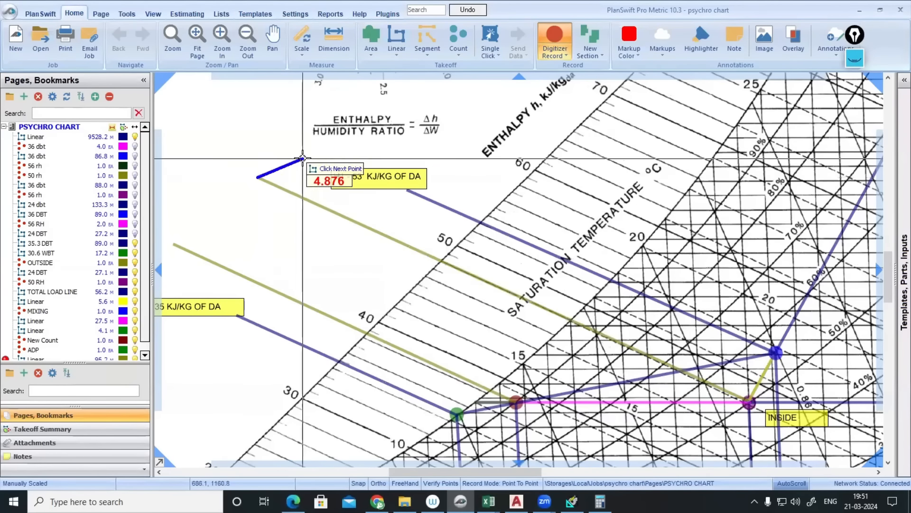
key(Escape)
click(341, 181)
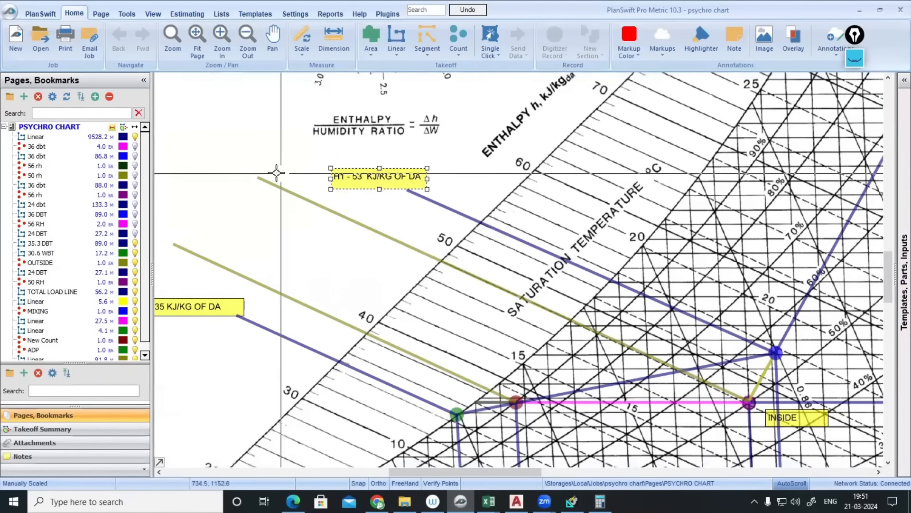
click(238, 150)
- Paste two copies of the H1 label and place them on the upper and lower olive lines
key(ctrl+v)
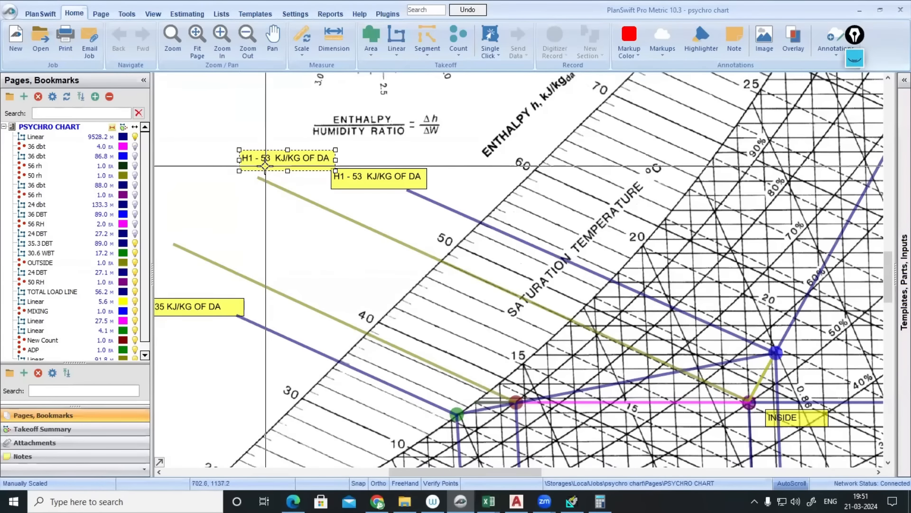
drag(287, 212, 480, 194)
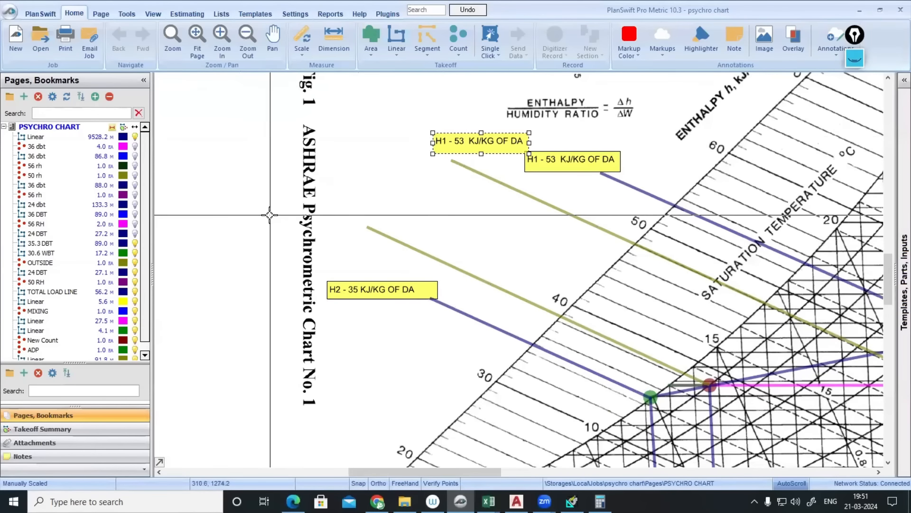
click(270, 215)
key(ctrl+v)
drag(299, 223, 291, 217)
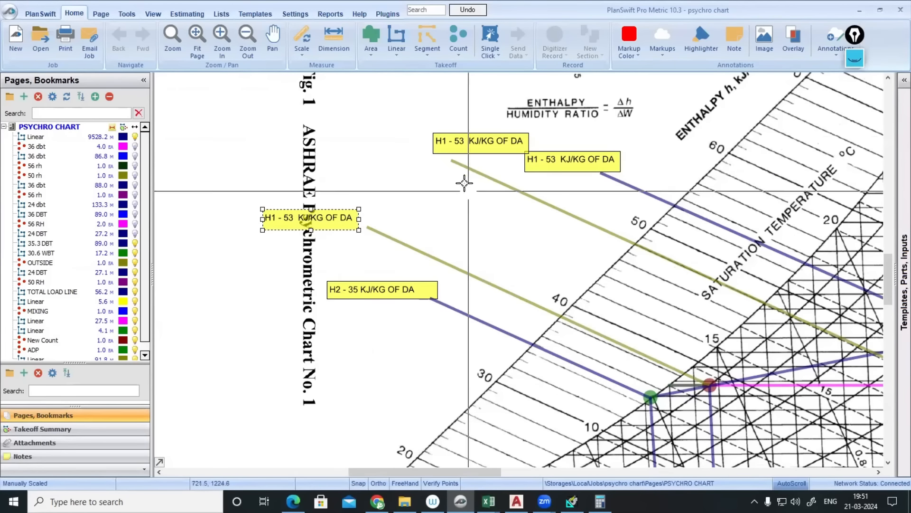
drag(467, 142, 442, 148)
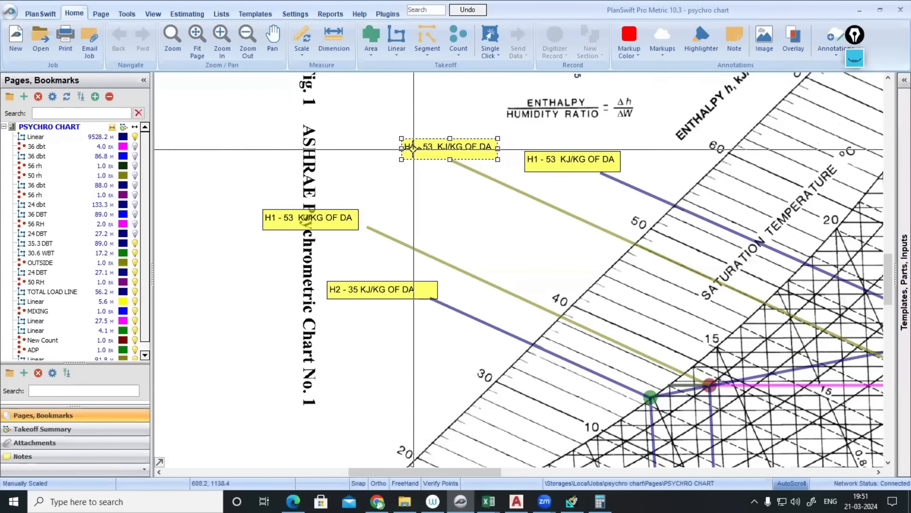
- Rename the two label copies from H1 to H3 and H4
double_click(427, 148)
click(349, 166)
click(349, 167)
key(BackSpace)
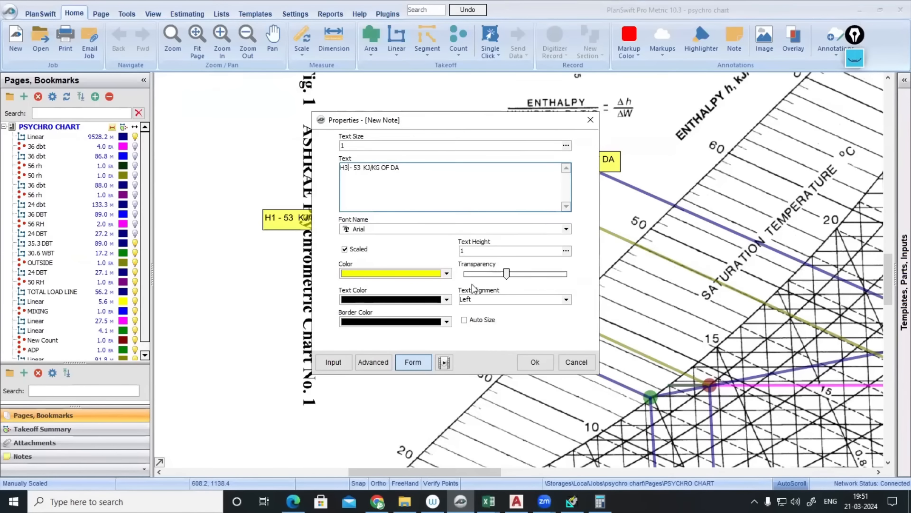
text(3)
click(532, 361)
double_click(278, 216)
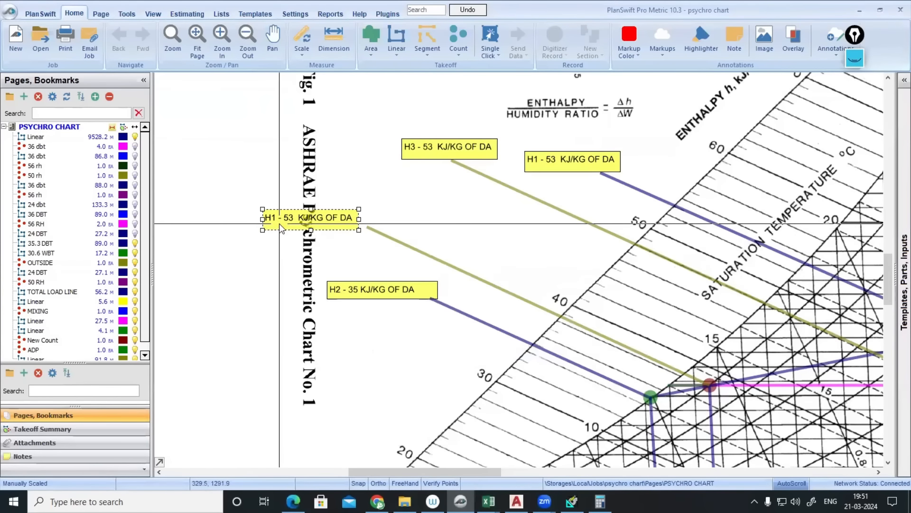
click(349, 167)
click(349, 168)
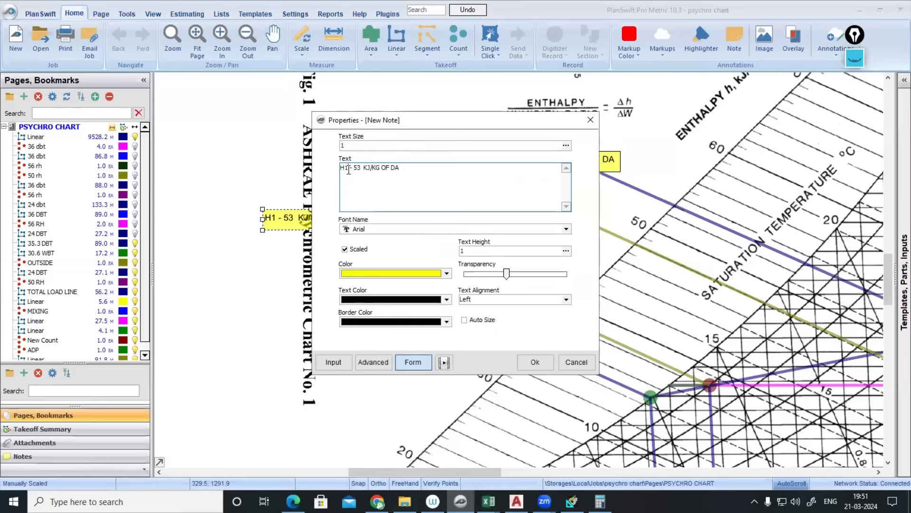
key(BackSpace)
text(4)
click(532, 362)
- Change the H3 label's enthalpy to read H3 - 48 KJ/KG OF DA
click(657, 250)
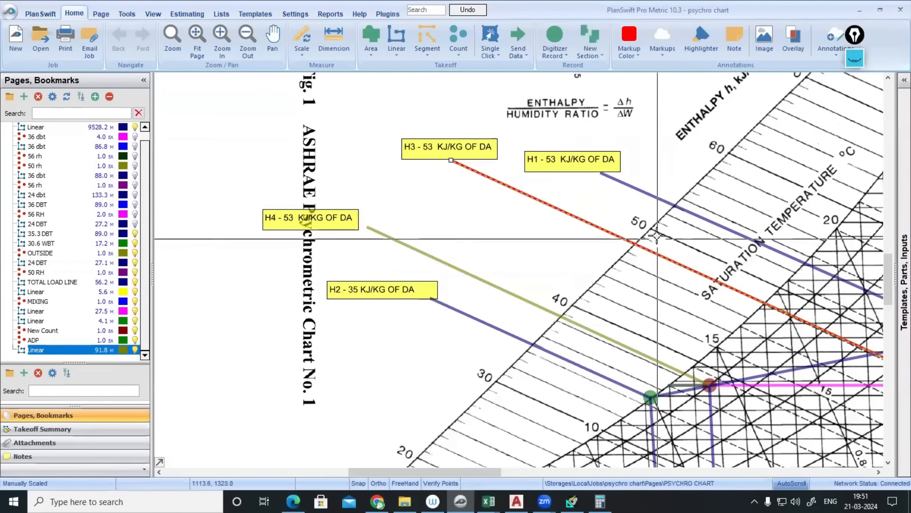
click(433, 148)
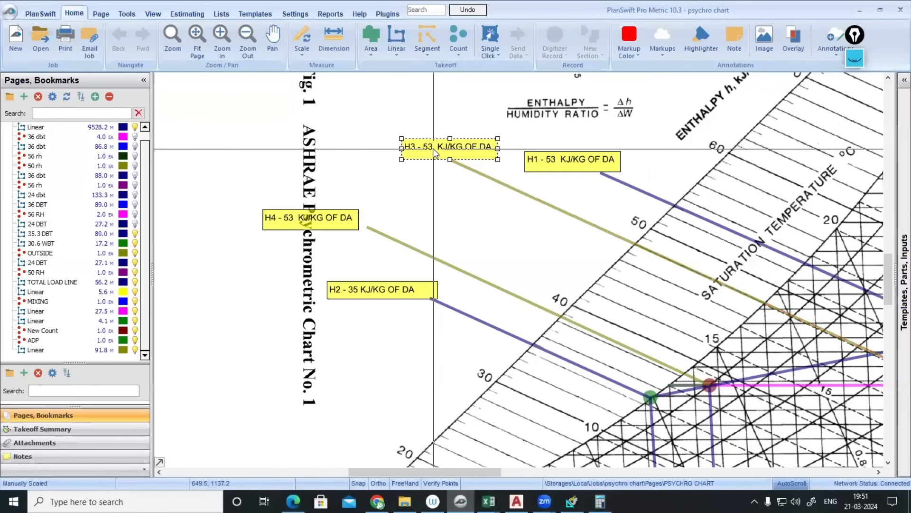
double_click(433, 148)
click(361, 169)
click(360, 170)
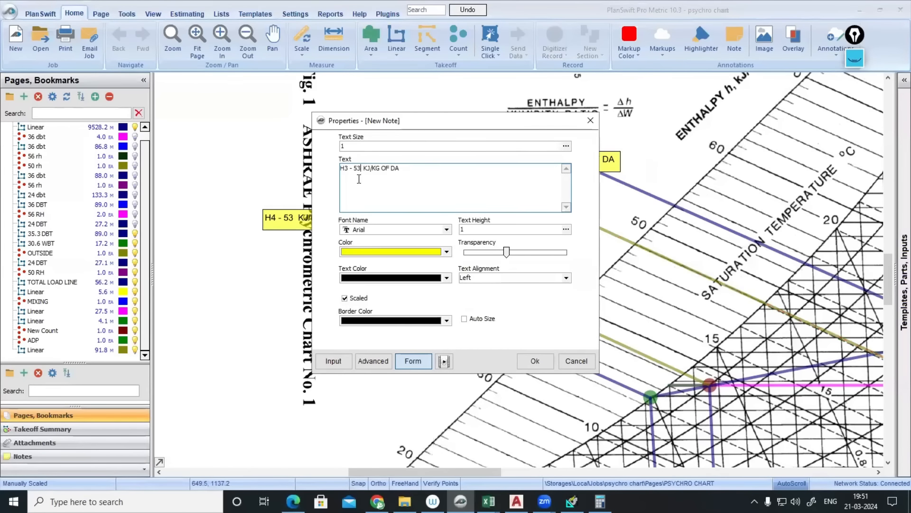
key(BackSpace)
key(BackSpace)
text(48)
click(535, 360)
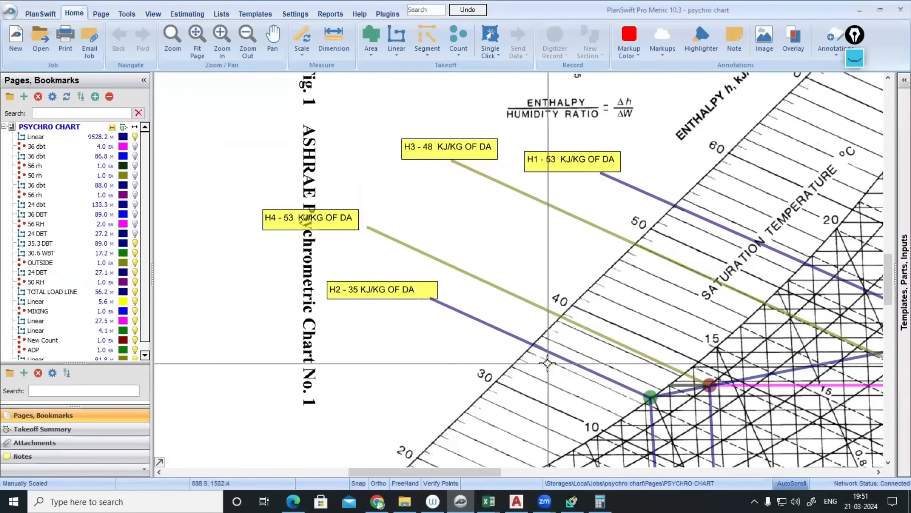
- Change the H4 label's enthalpy to read H4 - 38.5 KJ/KG OF DA
click(586, 329)
drag(280, 291, 234, 133)
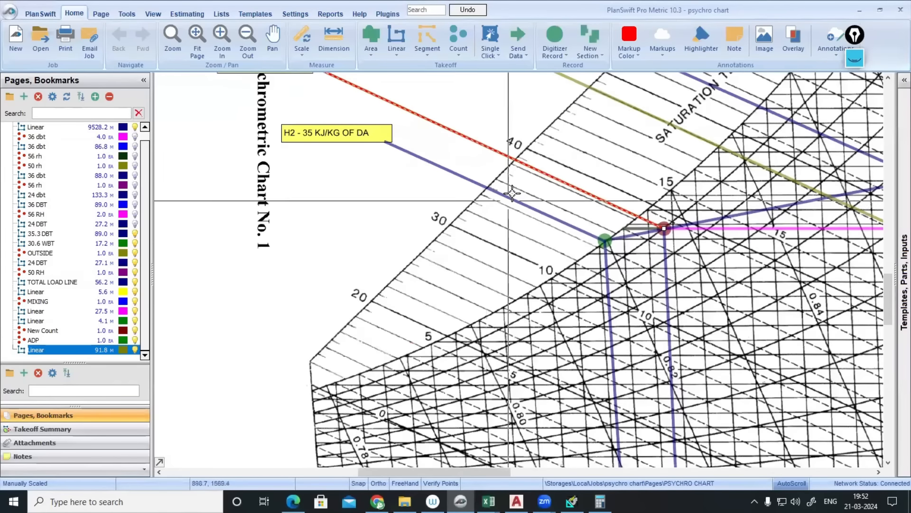
scroll(512, 155, up, 1)
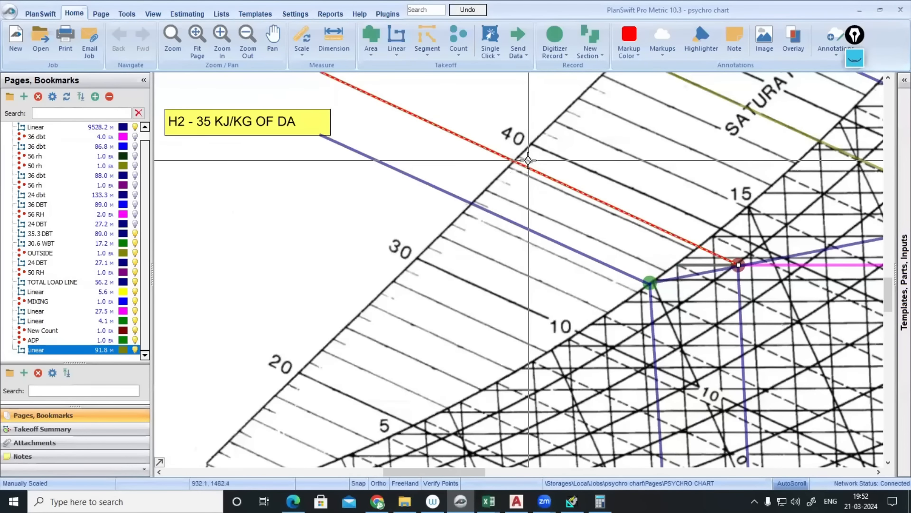
scroll(532, 151, down, 1)
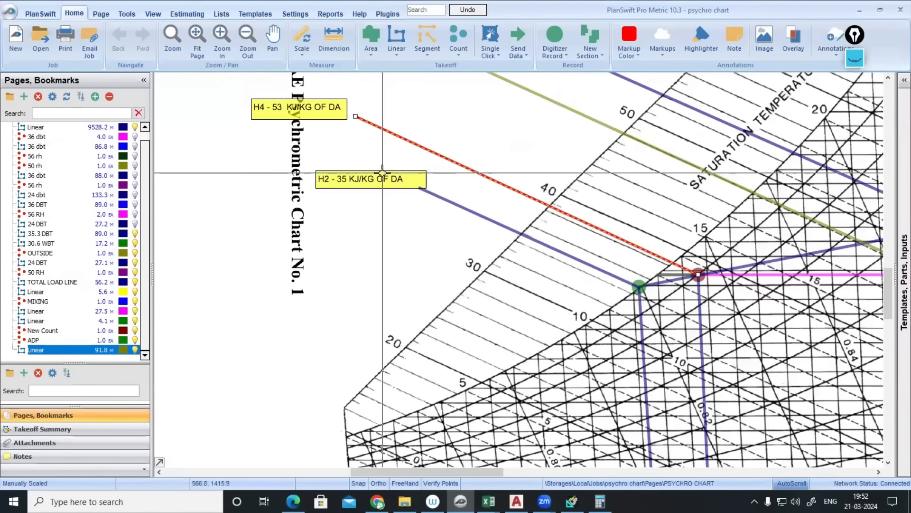
scroll(368, 189, up, 1)
drag(274, 84, 351, 183)
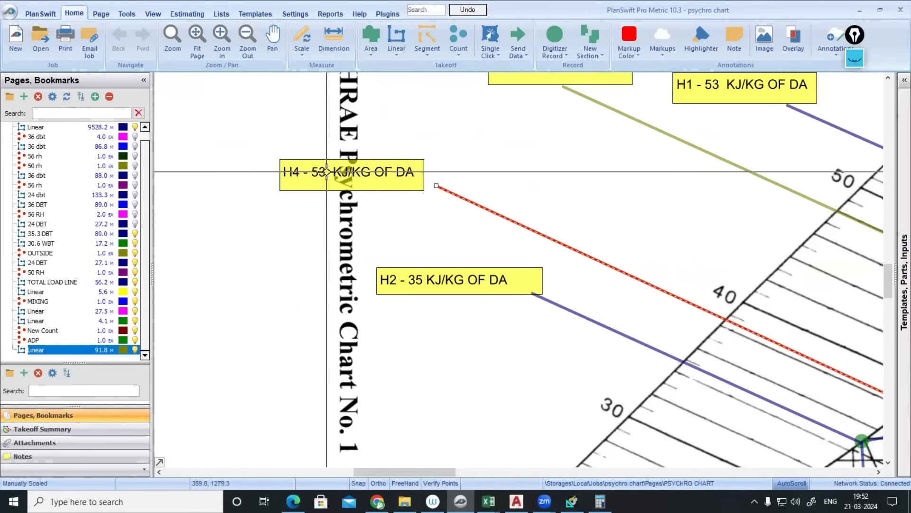
double_click(326, 171)
click(361, 168)
click(361, 168)
key(BackSpace)
key(BackSpace)
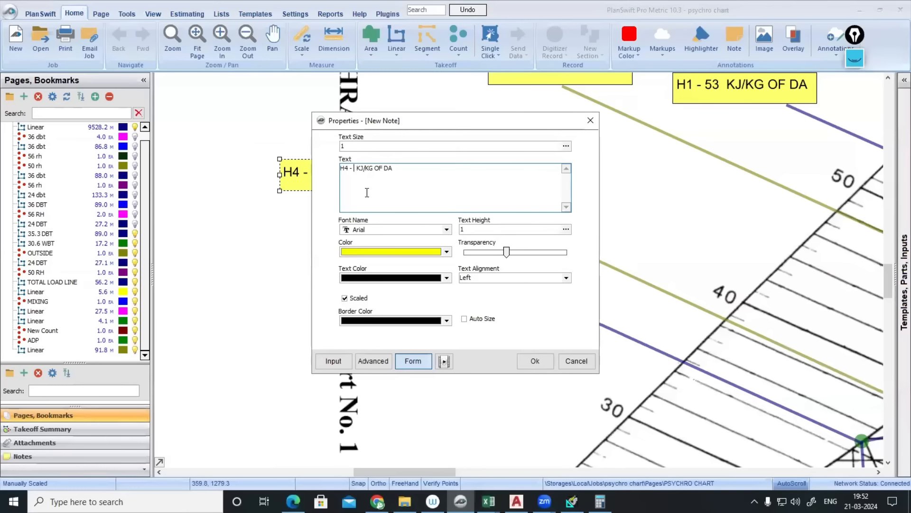
text(38.5)
click(531, 363)
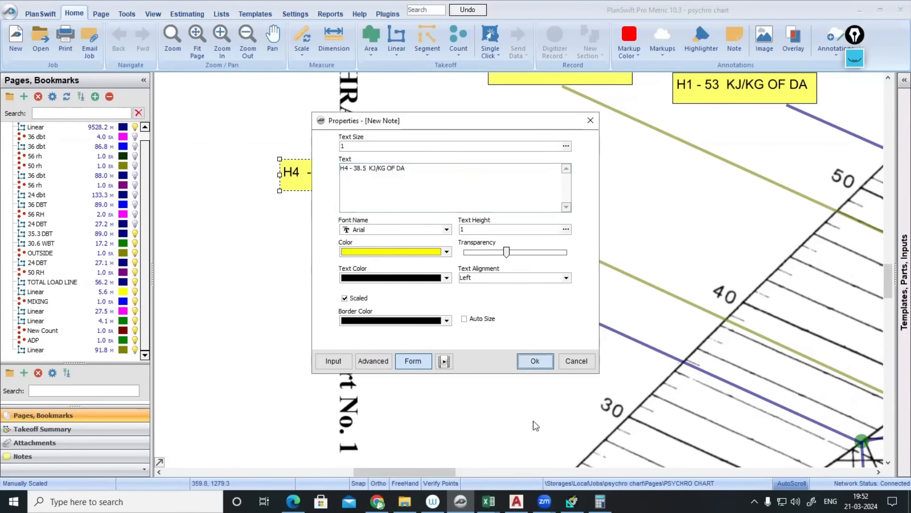
- Bring the VENTILATION CALCULATIONS workbook to the front
click(600, 501)
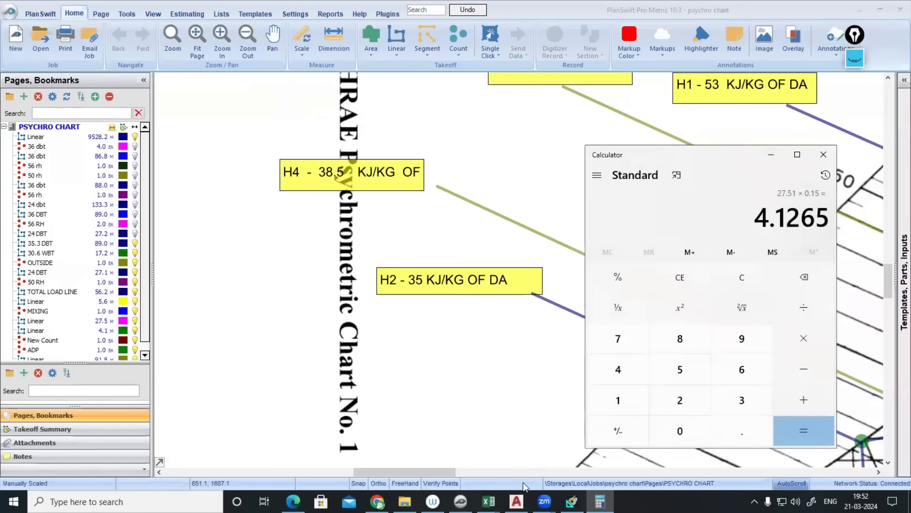
mouse_move(489, 501)
click(486, 454)
- Enter H3 = 48 and H4 = 38.5 in C52:D53
scroll(187, 354, down, 1)
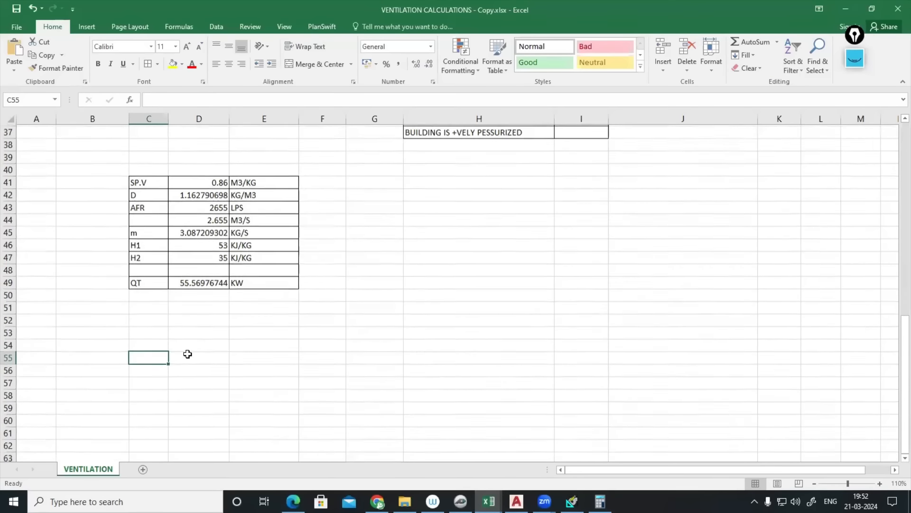
click(160, 321)
text(H3)
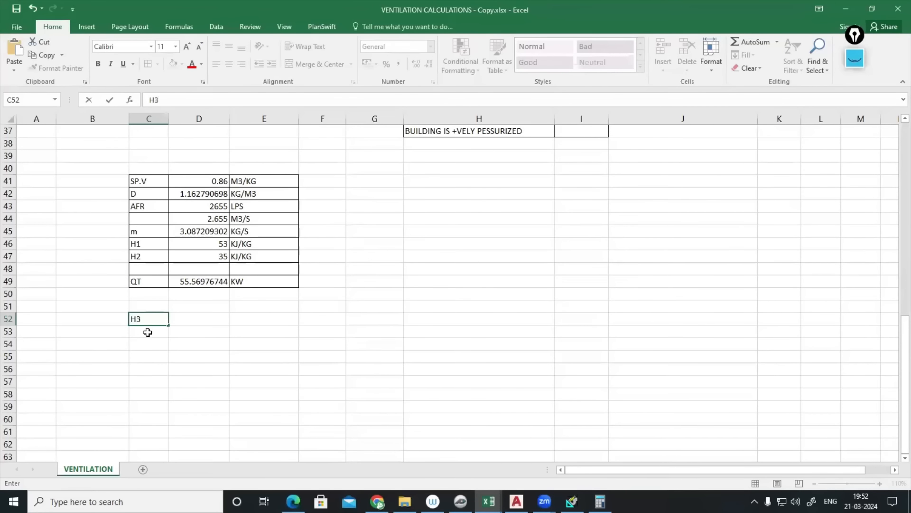
key(Return)
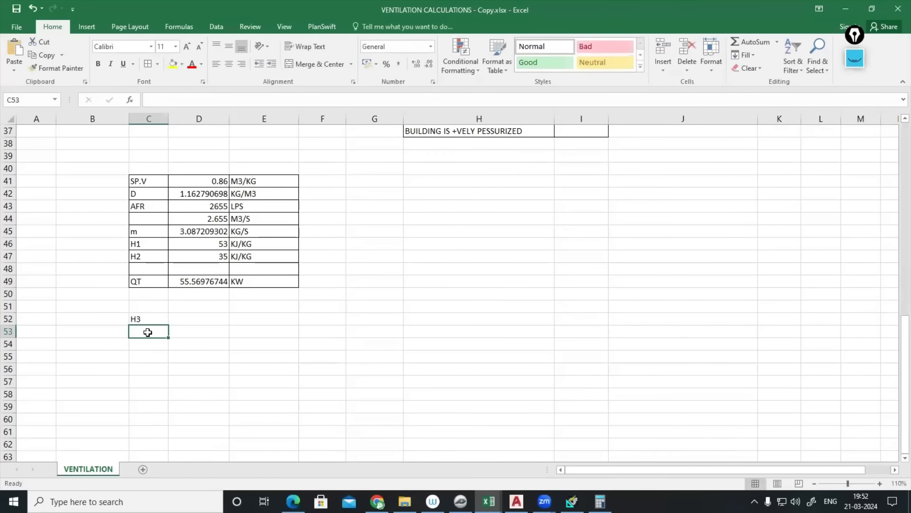
text(H3)
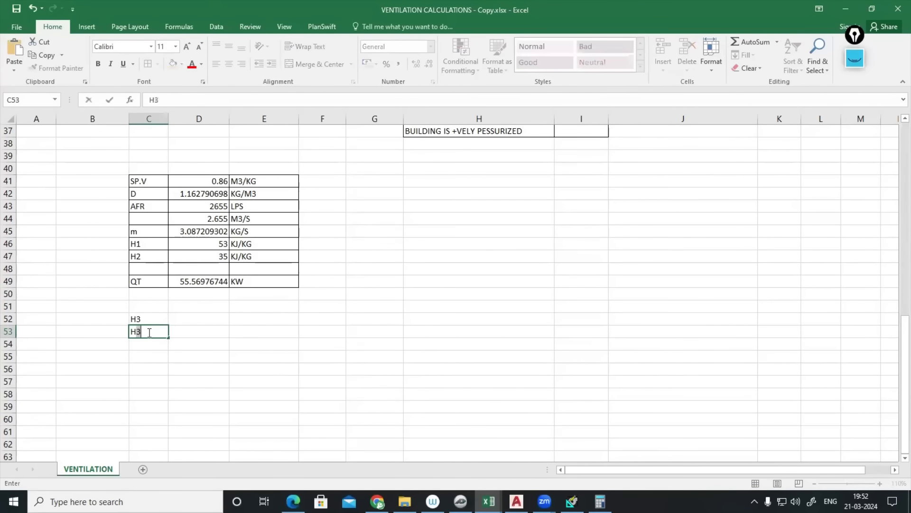
click(183, 325)
text(48)
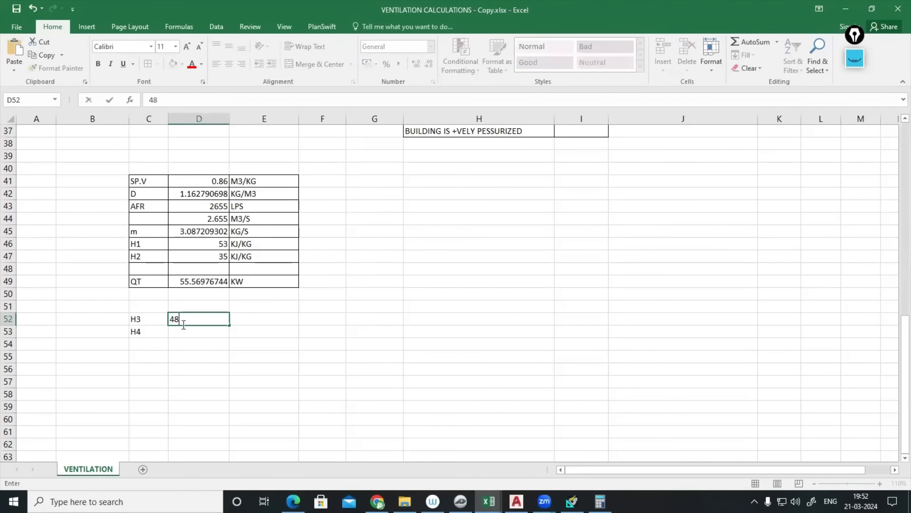
click(182, 332)
text(3)
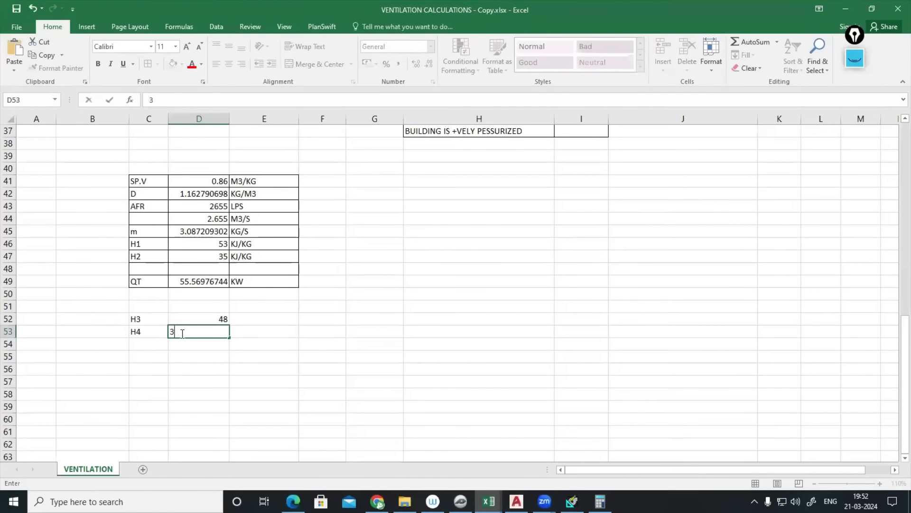
text(8.5)
click(315, 347)
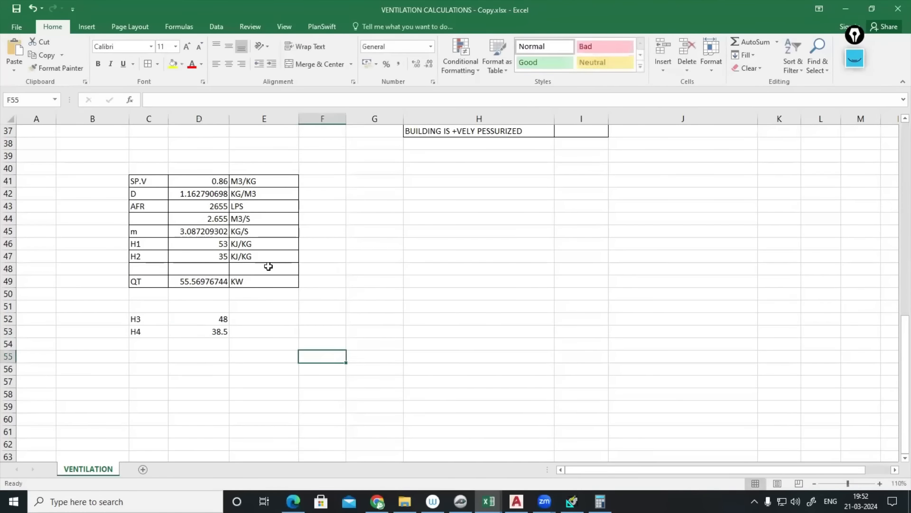
- Copy the KJ/KG unit from E46 into E52:E53
click(257, 247)
key(ctrl+c)
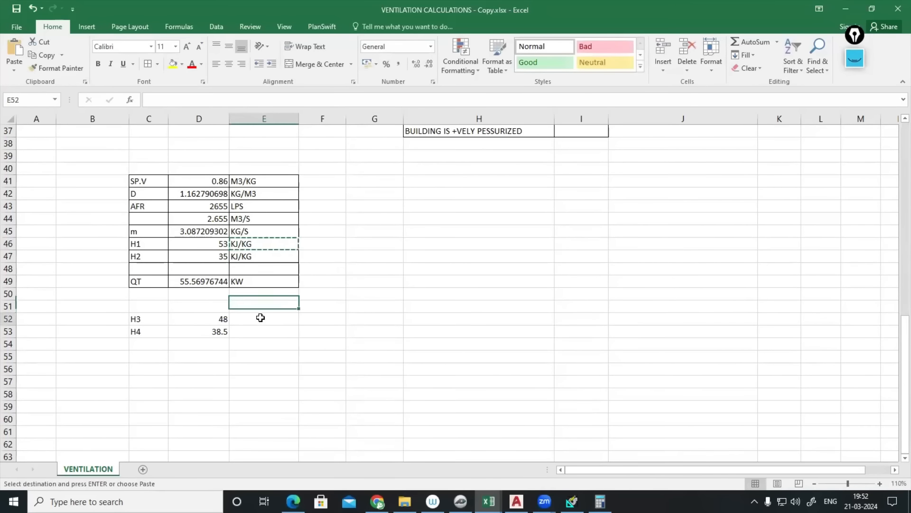
drag(260, 317, 261, 327)
key(ctrl+v)
- Label cell C54 as QH for the heating load
scroll(259, 333, down, 1)
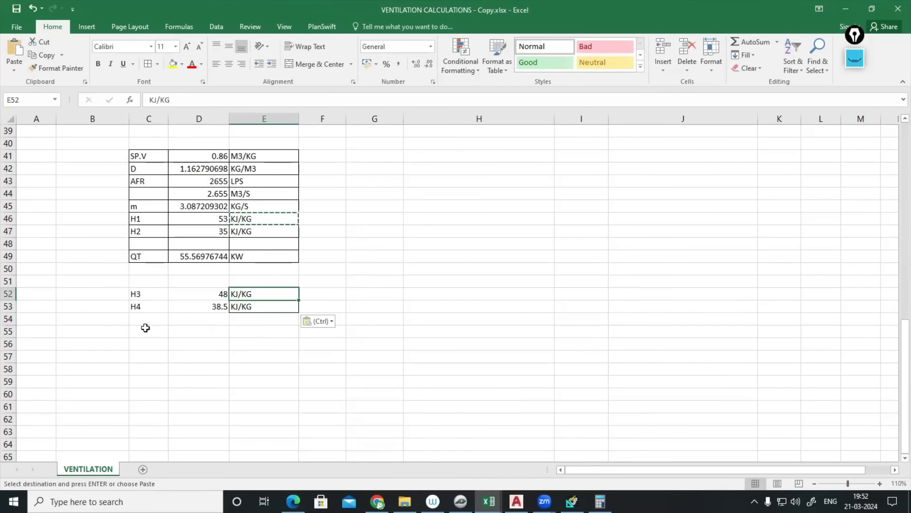
click(148, 321)
text(QH)
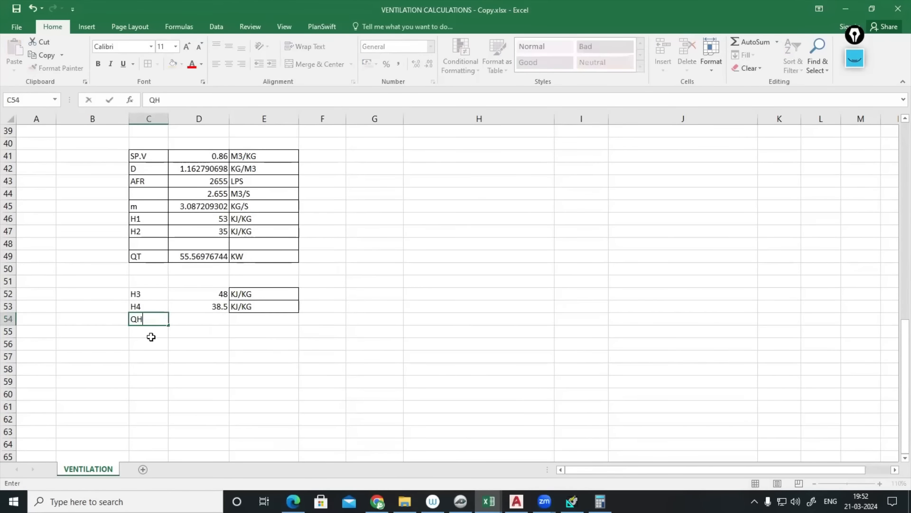
click(150, 347)
- Start the D54 heating load formula with the mass flow from D45
scroll(199, 318, down, 2)
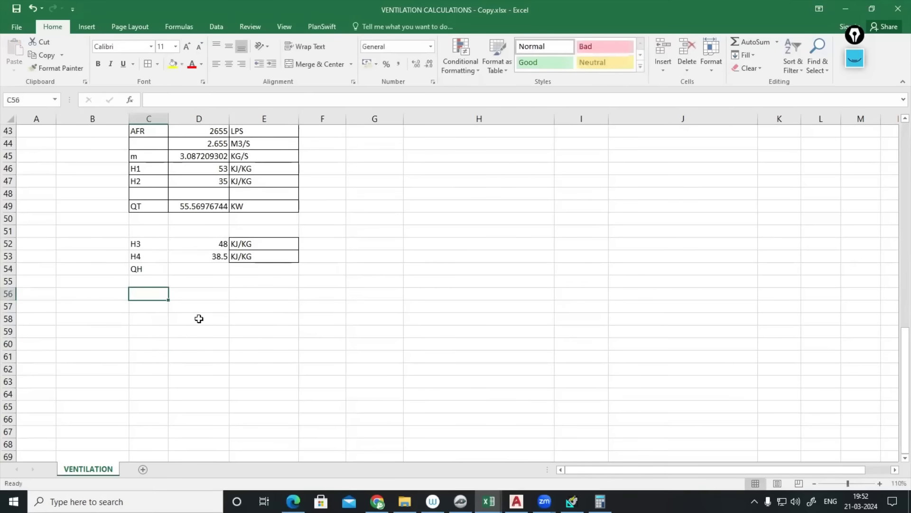
click(206, 270)
text(=)
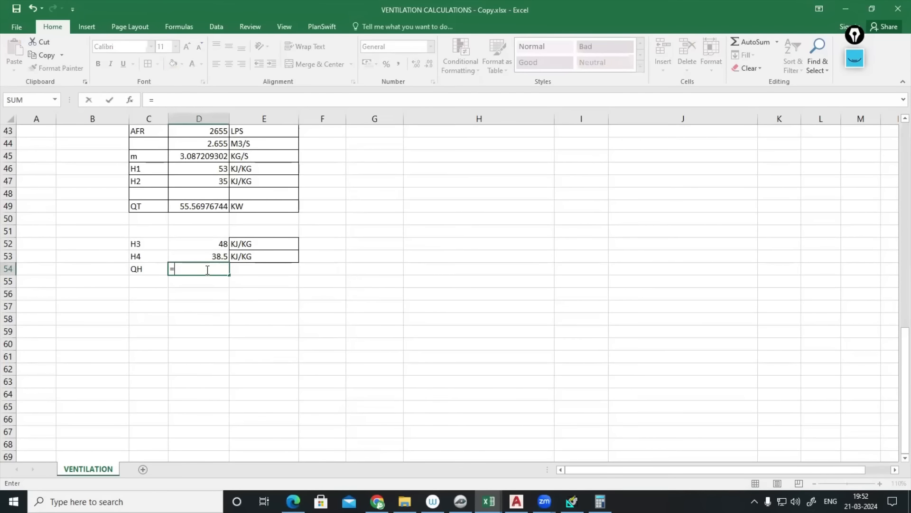
click(212, 157)
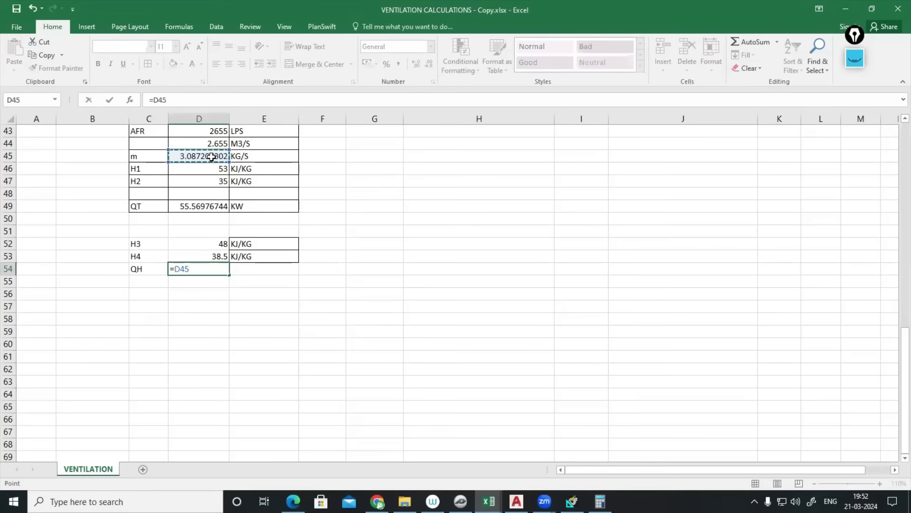
text(*)
- Check the PlanSwift chart's enthalpy labels and the HAP sizing report, then return to Excel
click(461, 501)
scroll(571, 201, down, 2)
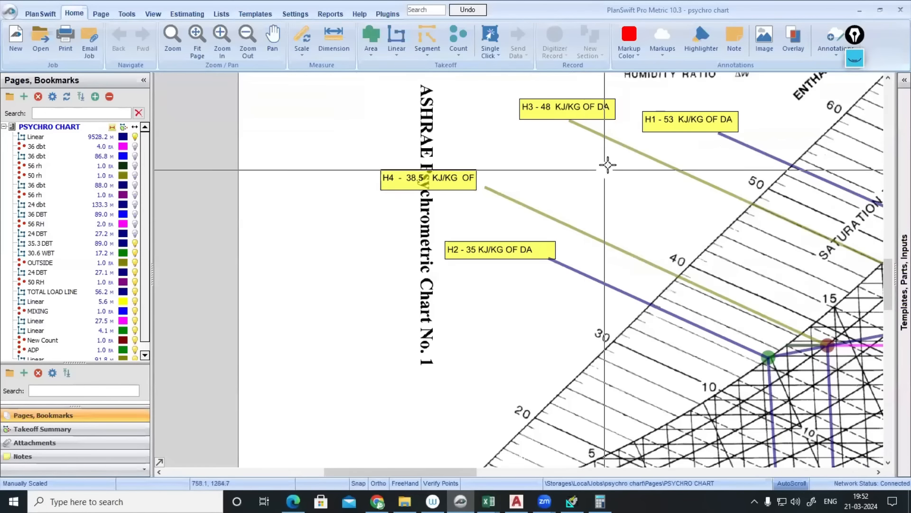
scroll(606, 163, up, 2)
click(572, 502)
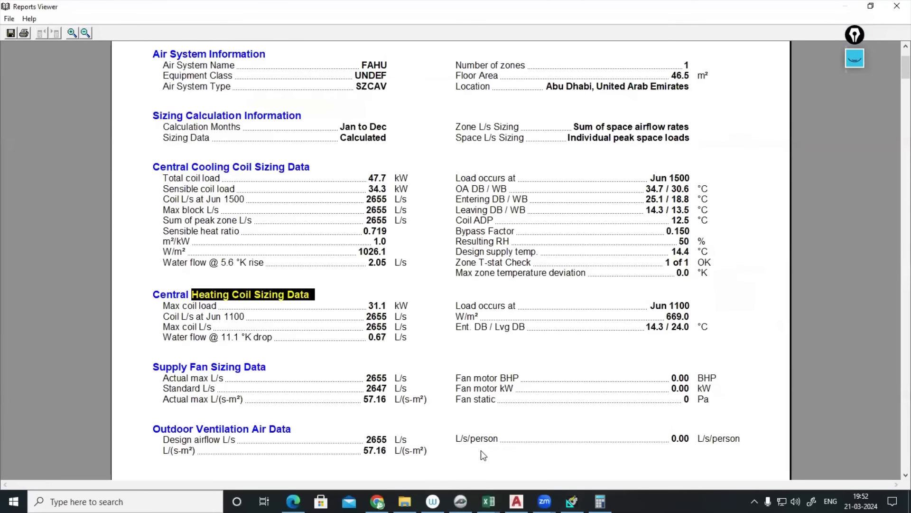
mouse_move(489, 501)
click(468, 465)
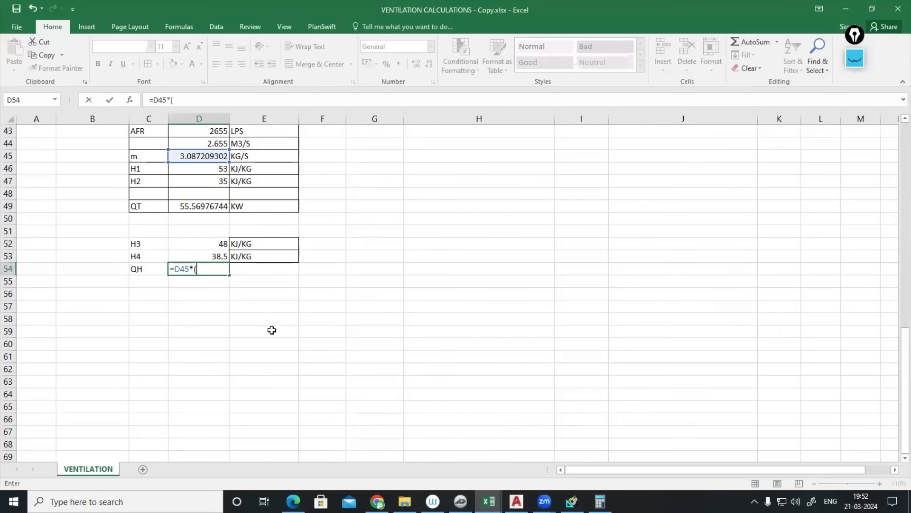
- Finish the D54 formula as =D45*(D52-D53), giving 29.32848837
click(224, 246)
text(-)
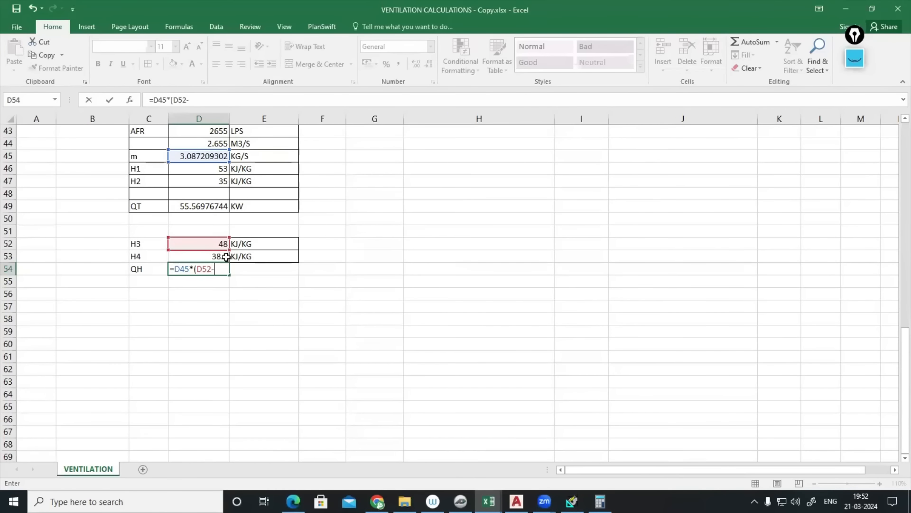
click(215, 256)
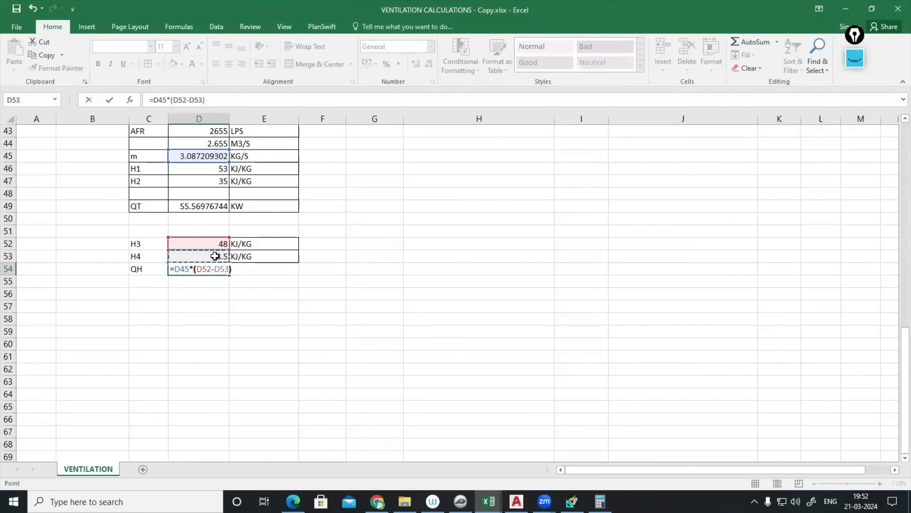
text())
key(Return)
- Add the KW unit in E54 and select the C52:E54 block
click(252, 268)
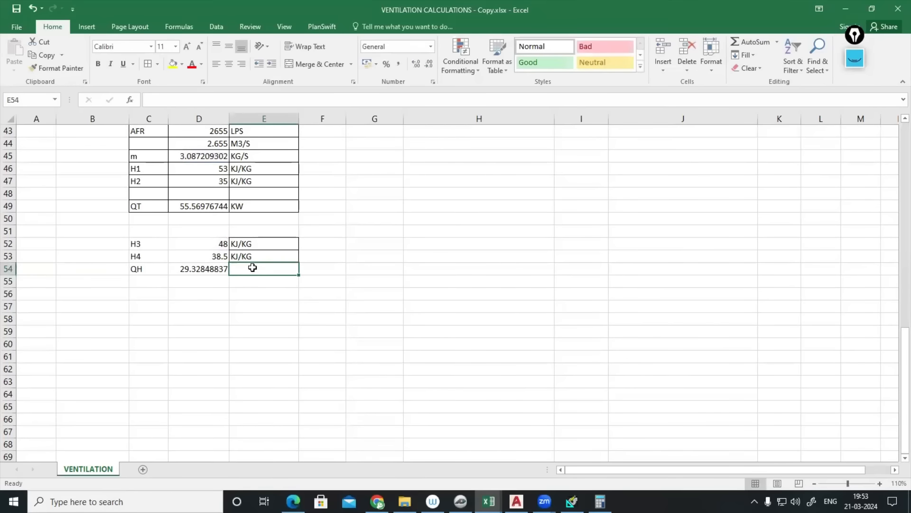
text(KW)
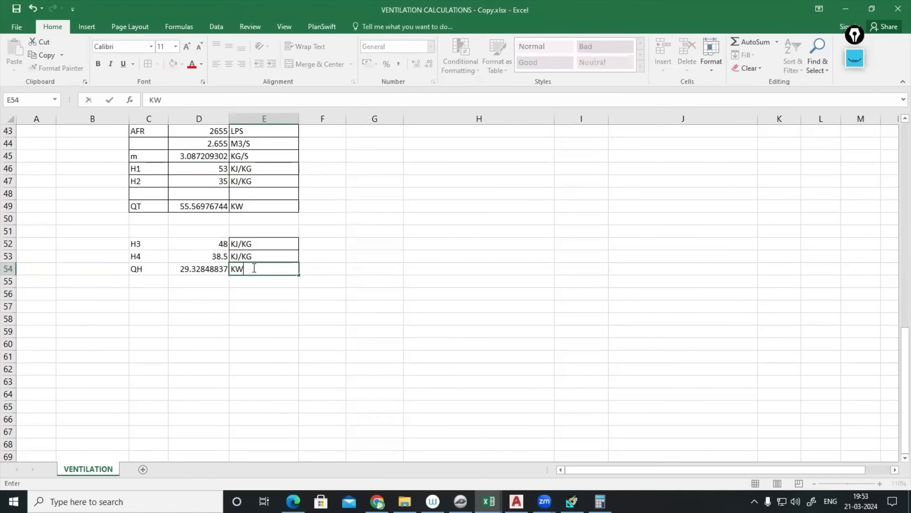
click(275, 325)
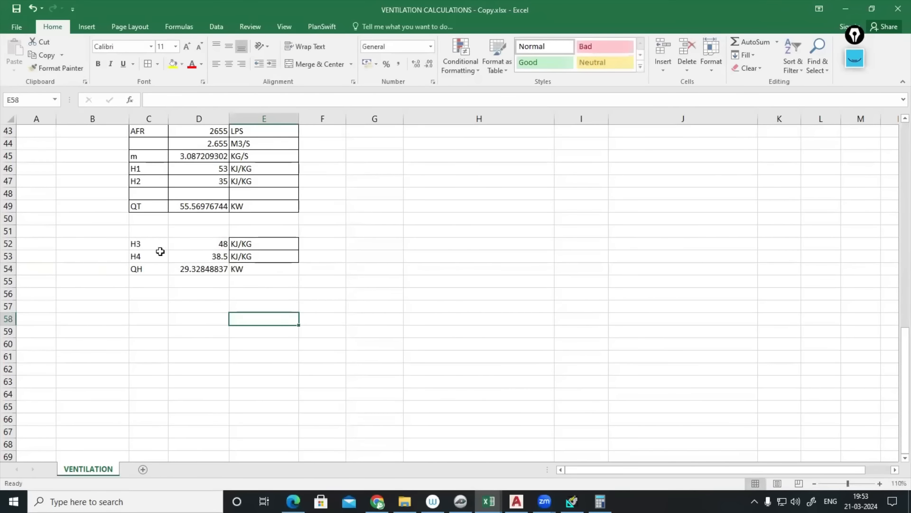
drag(152, 243, 270, 272)
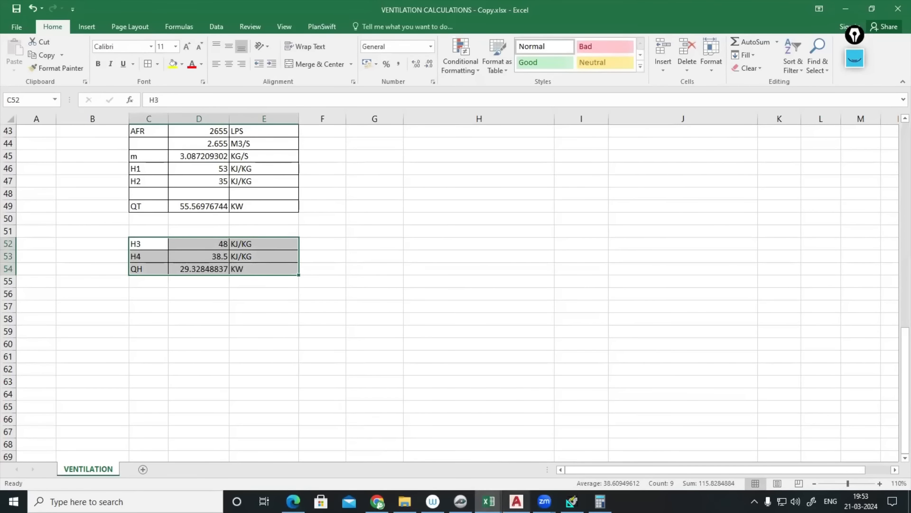
- Highlight the HAP report's 47.7 kW total coil load, then pan the PlanSwift chart to the dry-bulb axis
click(571, 501)
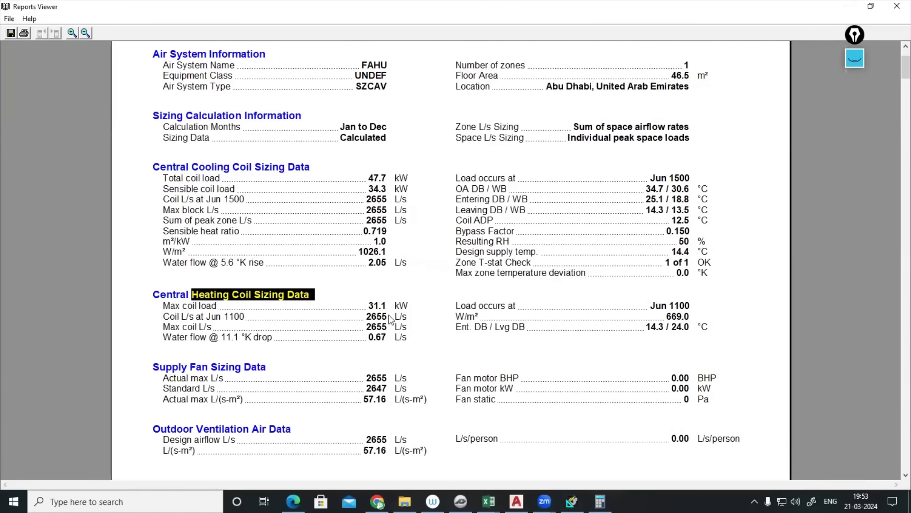
drag(374, 178, 388, 181)
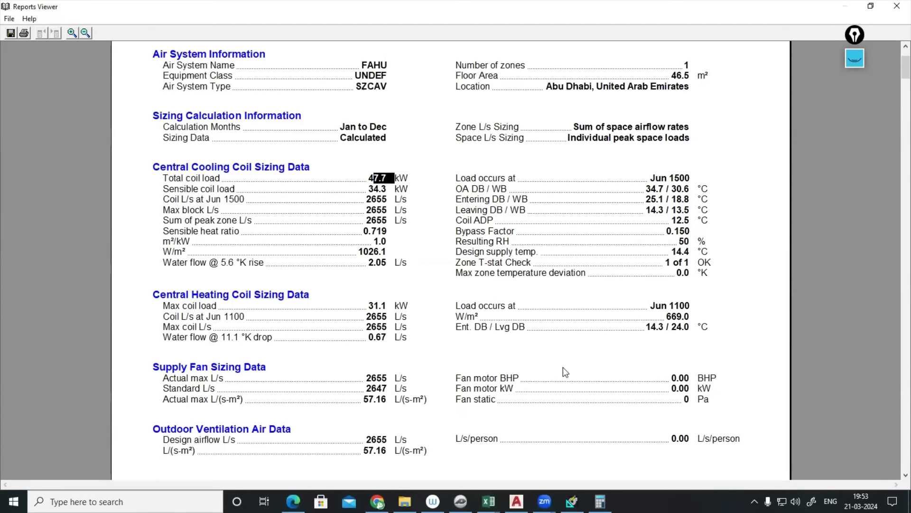
click(461, 501)
scroll(486, 370, down, 2)
mouse_move(486, 370)
mouse_down()
mouse_move(302, 267)
mouse_move(276, 267)
mouse_up()
- Erase the old chart ink, jot 14.5 and 24°C by the dry-bulb axis, then hide the ink
click(855, 58)
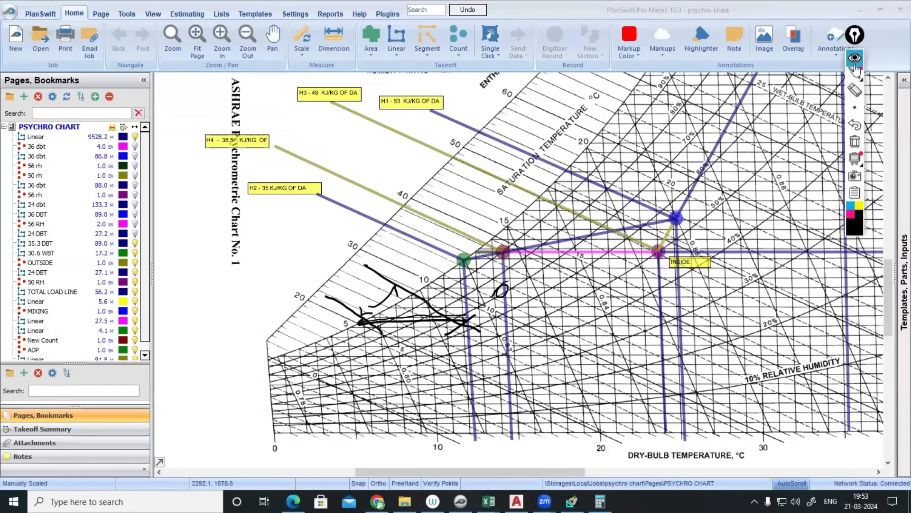
click(856, 182)
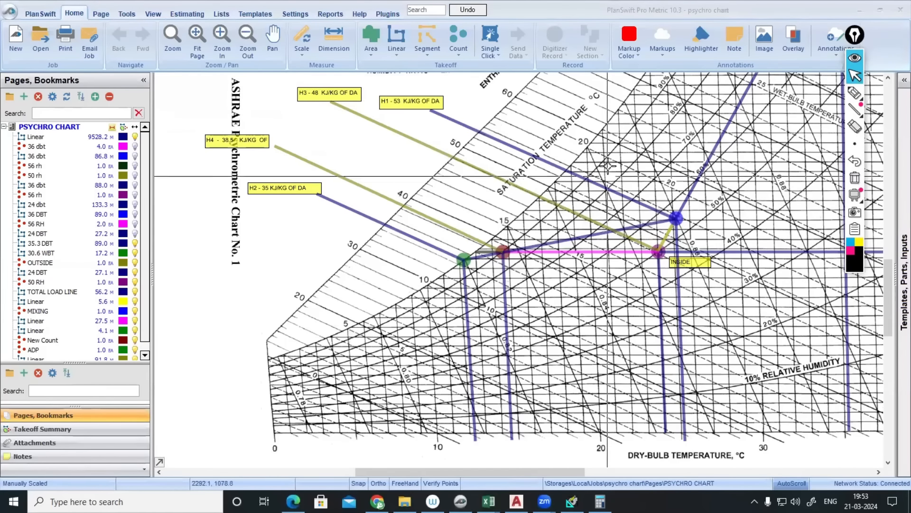
click(854, 92)
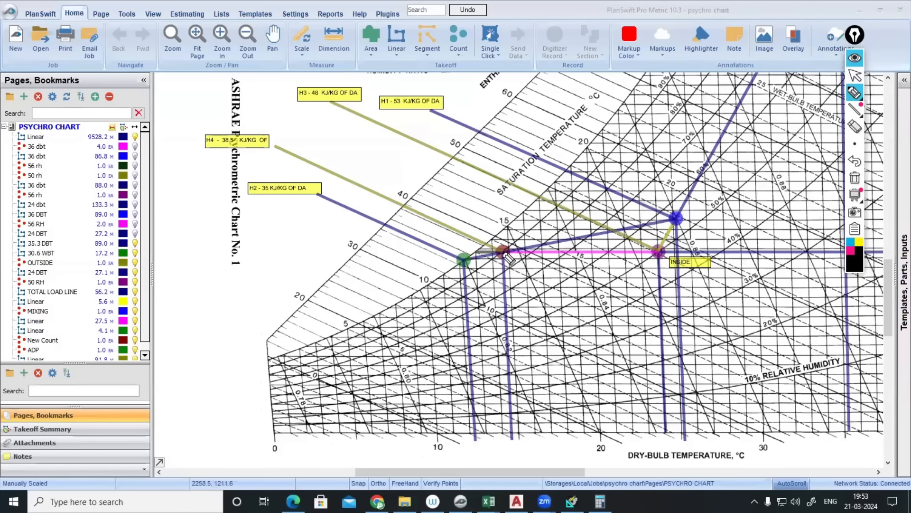
drag(513, 436, 539, 431)
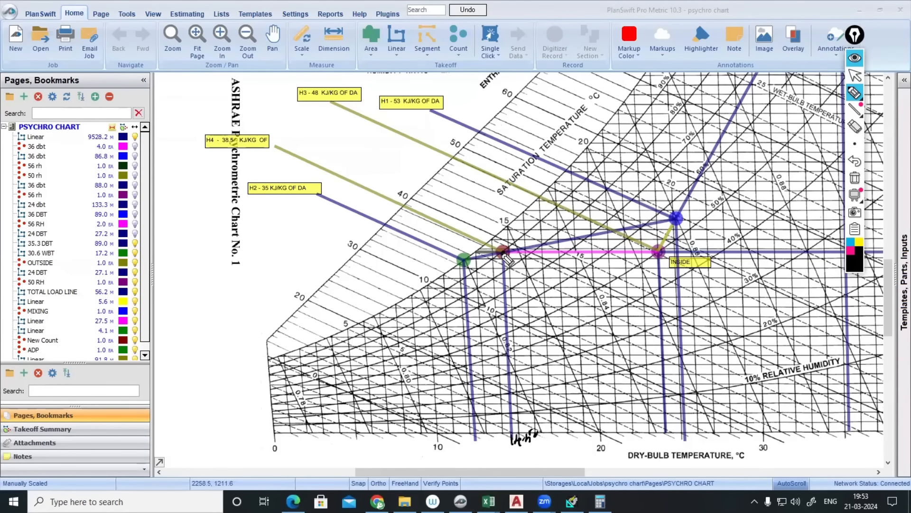
drag(659, 253, 656, 263)
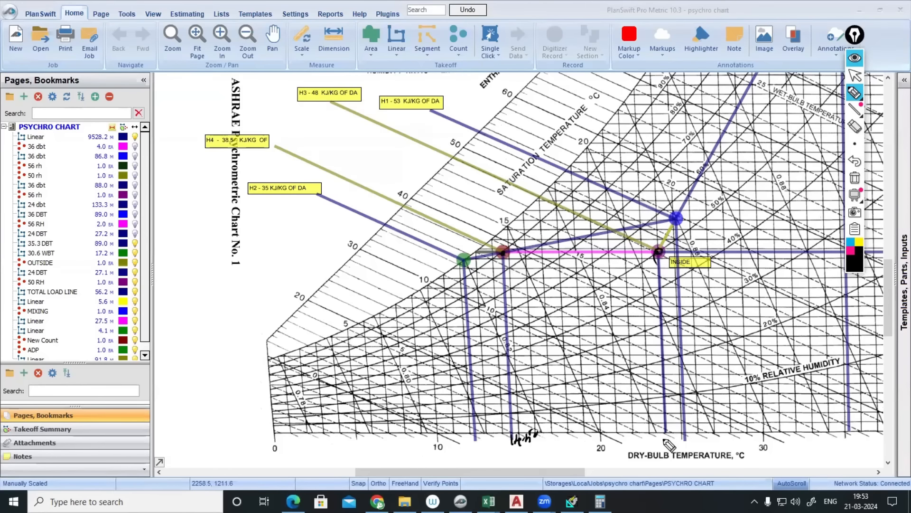
mouse_move(661, 439)
mouse_down()
mouse_move(686, 433)
mouse_move(682, 453)
mouse_up()
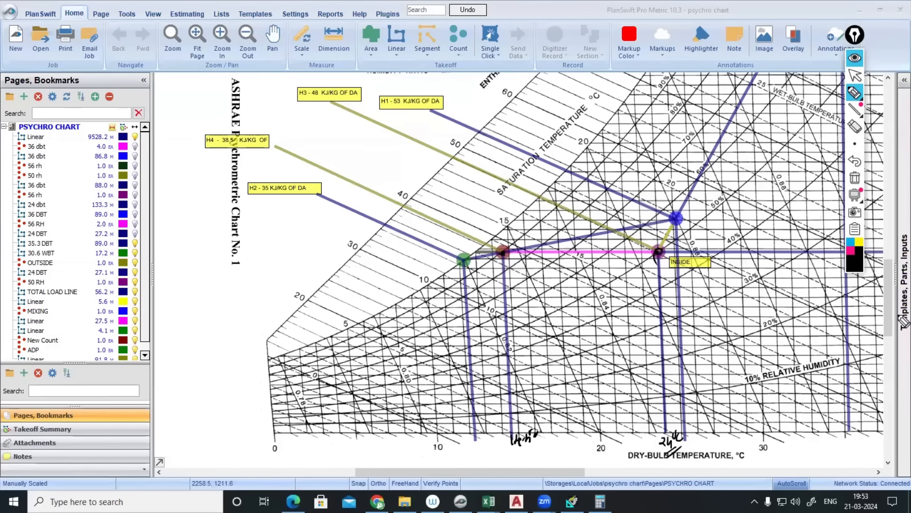
click(855, 58)
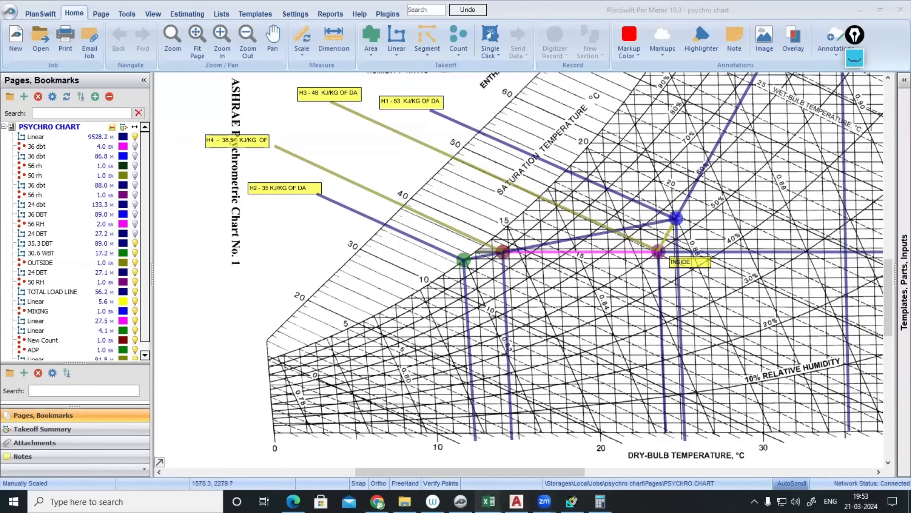
- Circle the report's 14.3 and 24.0 °C dry-bulb values, then hide the ink
click(572, 501)
click(855, 61)
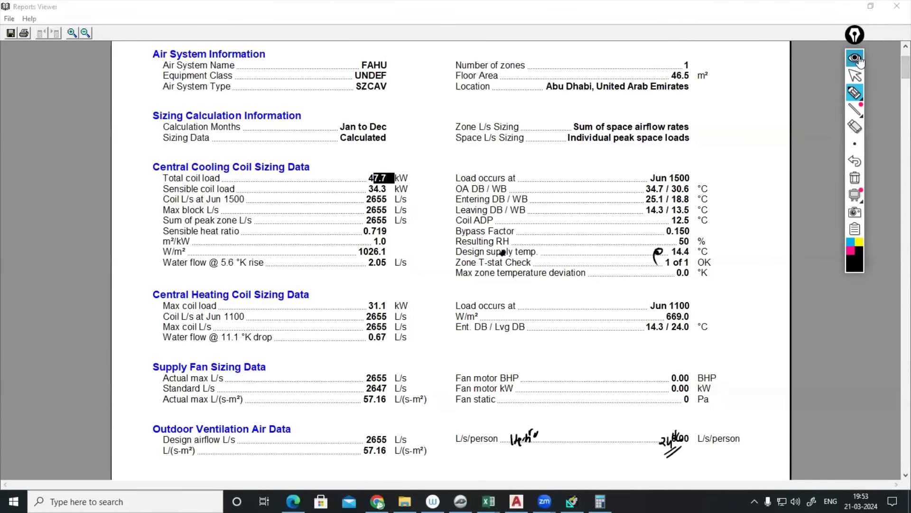
mouse_move(667, 323)
mouse_down()
mouse_move(651, 328)
mouse_move(661, 330)
mouse_up()
mouse_move(665, 206)
mouse_down()
mouse_move(646, 214)
mouse_move(669, 217)
mouse_up()
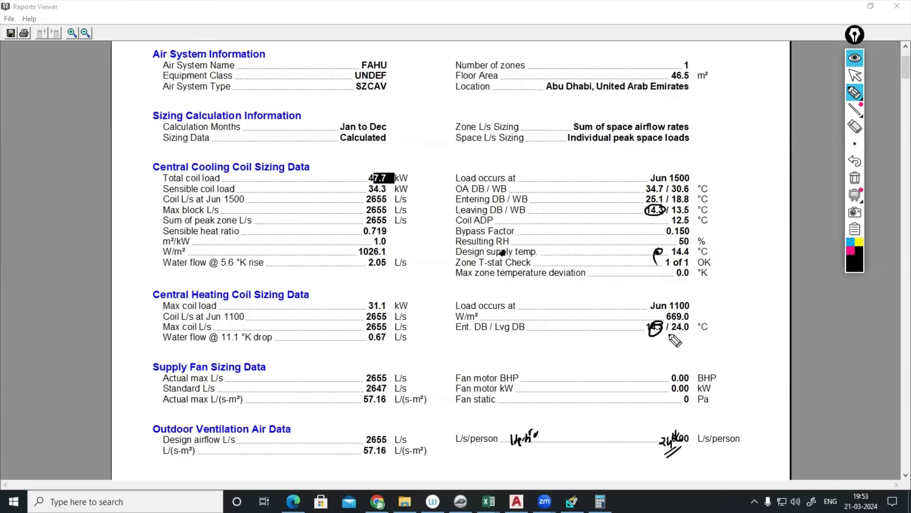
mouse_move(687, 323)
mouse_down()
mouse_move(673, 333)
mouse_move(688, 334)
mouse_move(712, 314)
mouse_up()
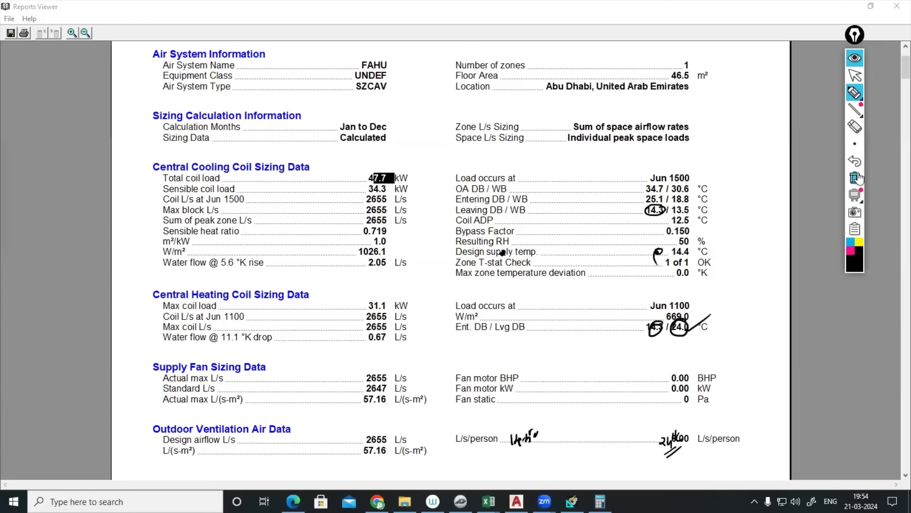
click(854, 63)
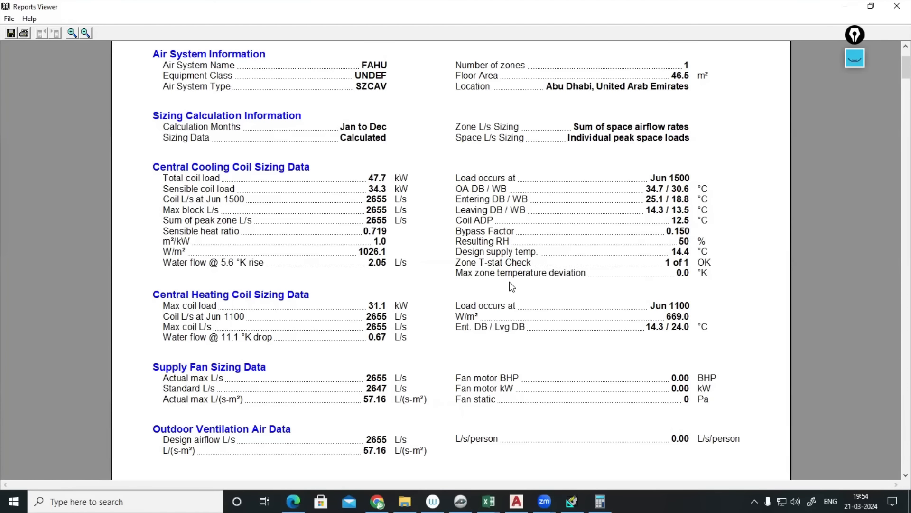
- Show the AutoCAD HVAC drawing's FAHU schematic with the EA 2410 LPS and FA 2655 LPS labels
click(467, 423)
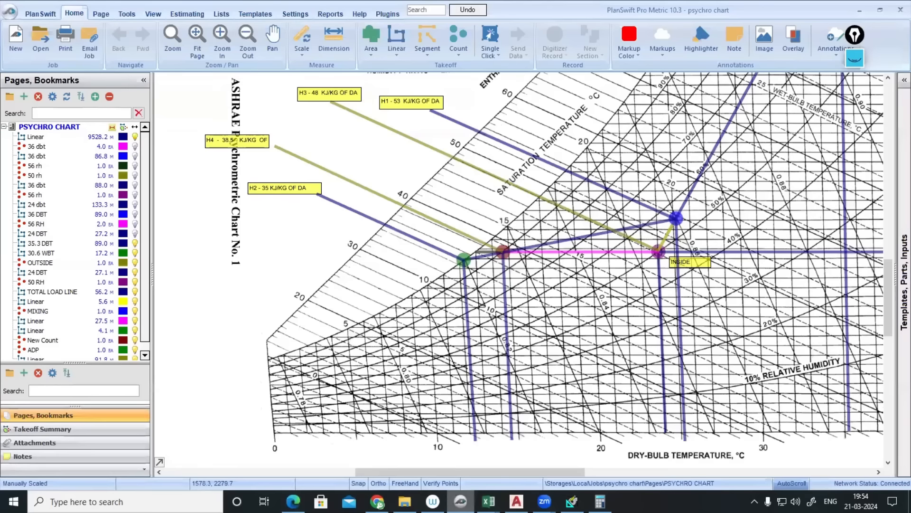
click(517, 501)
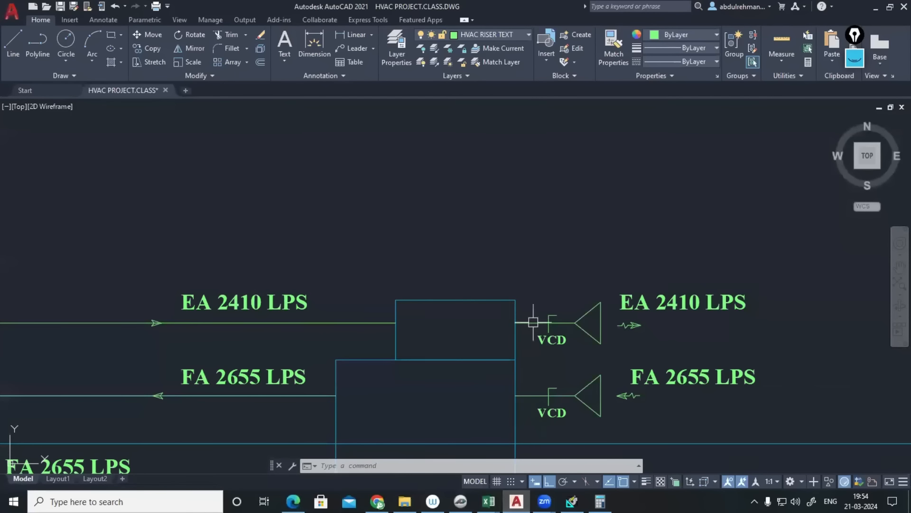
scroll(538, 280, down, 2)
drag(538, 271, 544, 331)
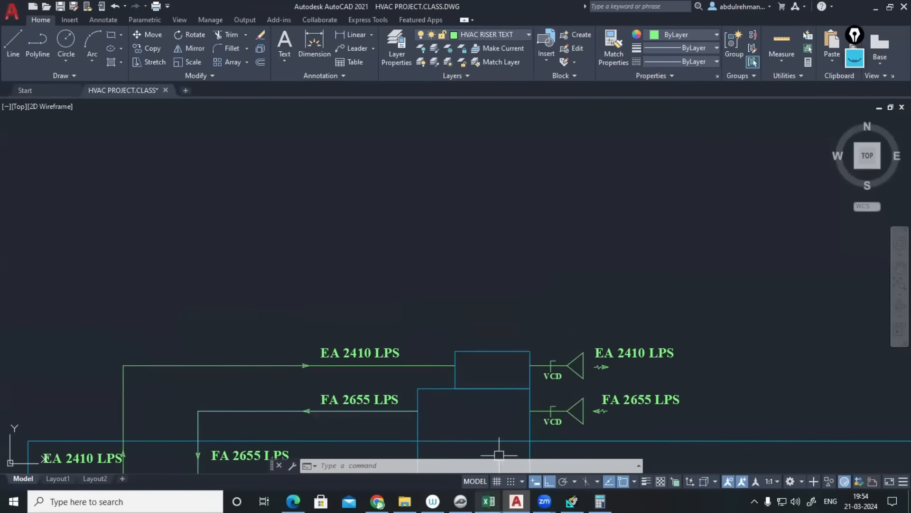
mouse_move(488, 501)
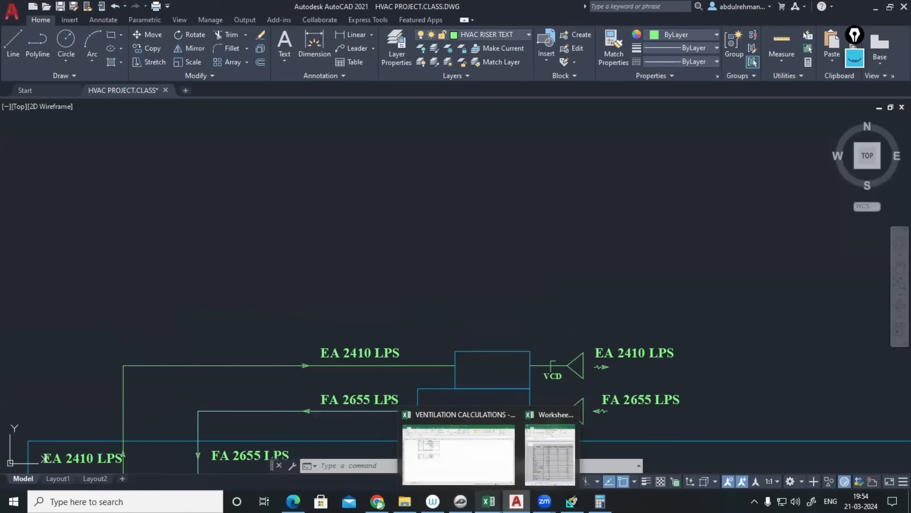